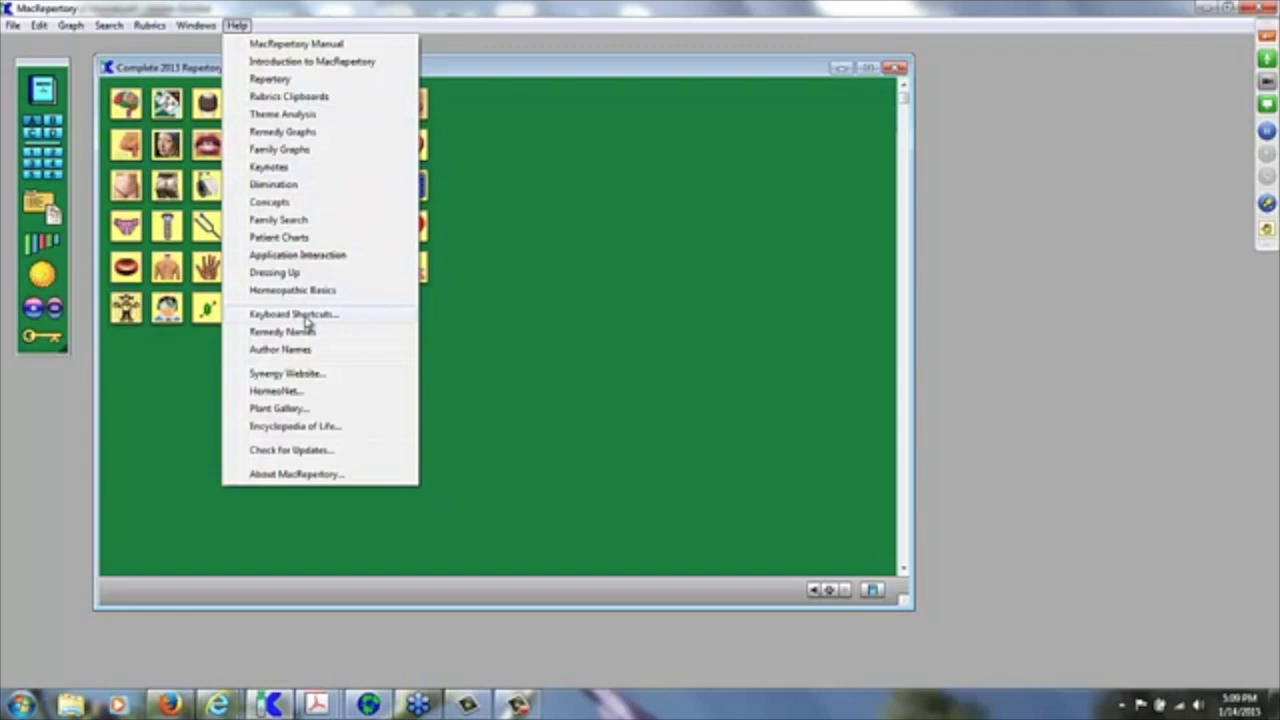
Step: Review the keyboard shortcuts list, then the remedy names list sorted by abbreviation and by name
left_click(306, 318)
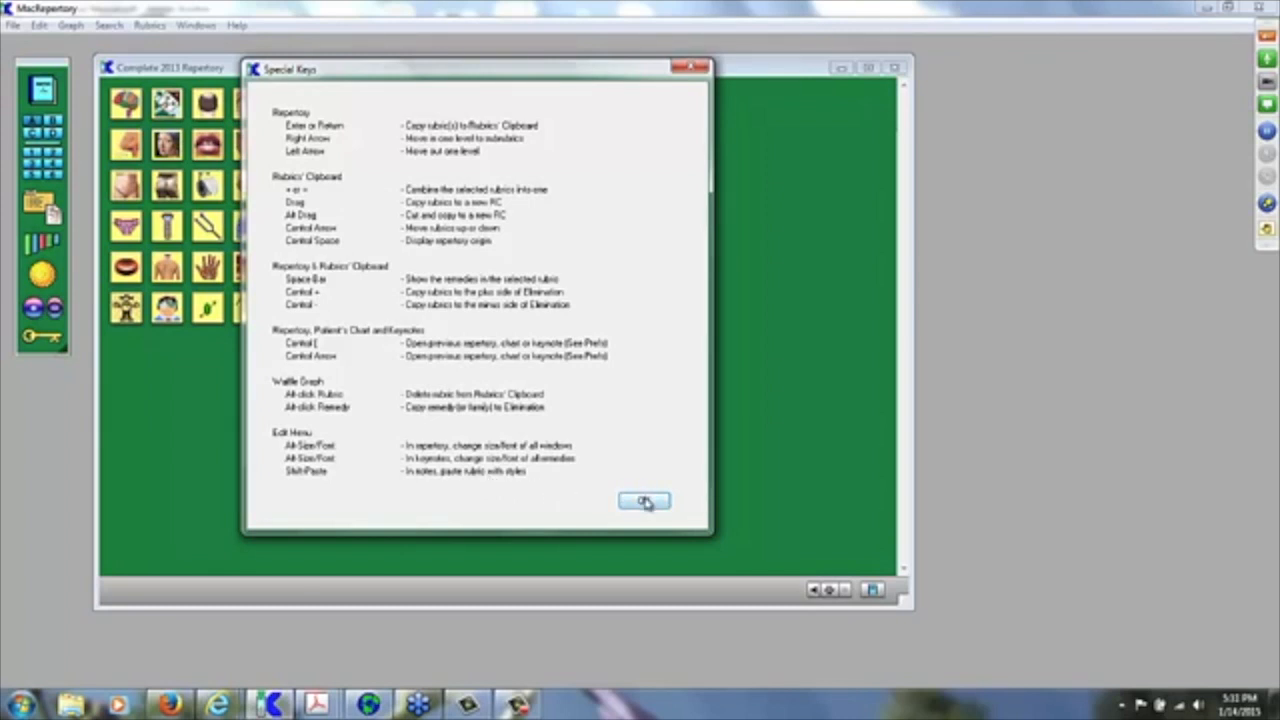
left_click(645, 502)
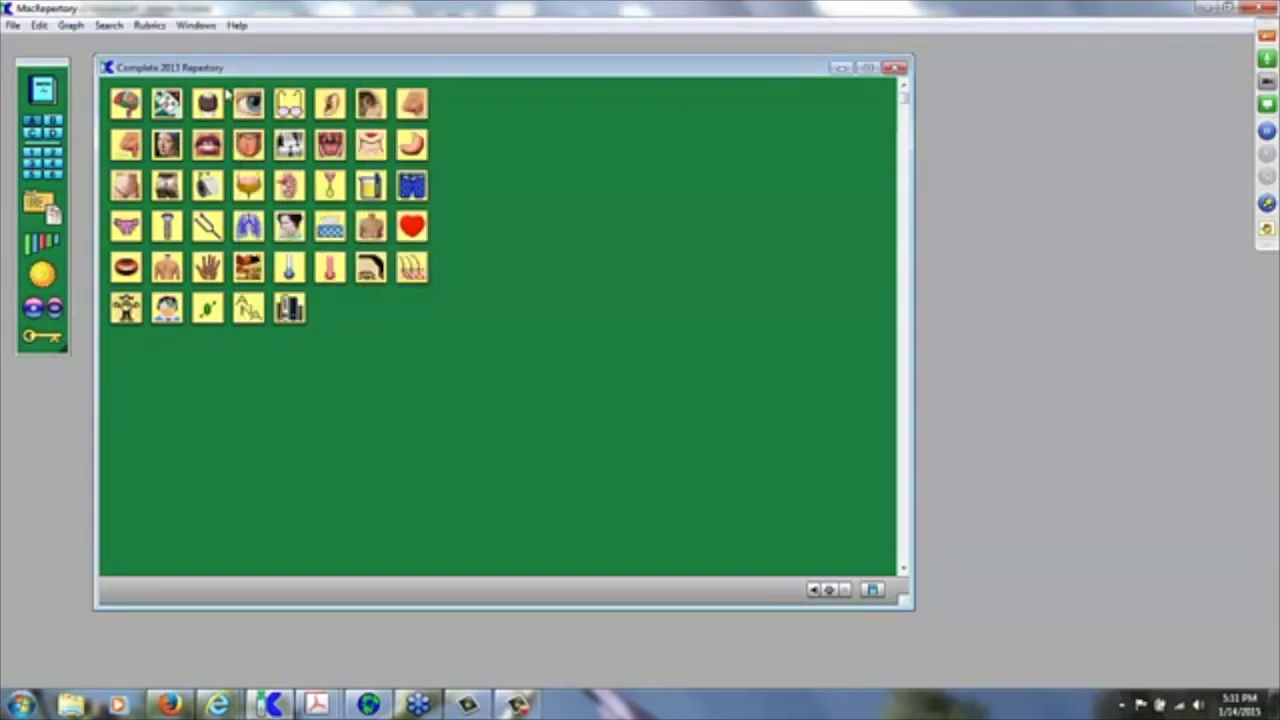
left_click(237, 26)
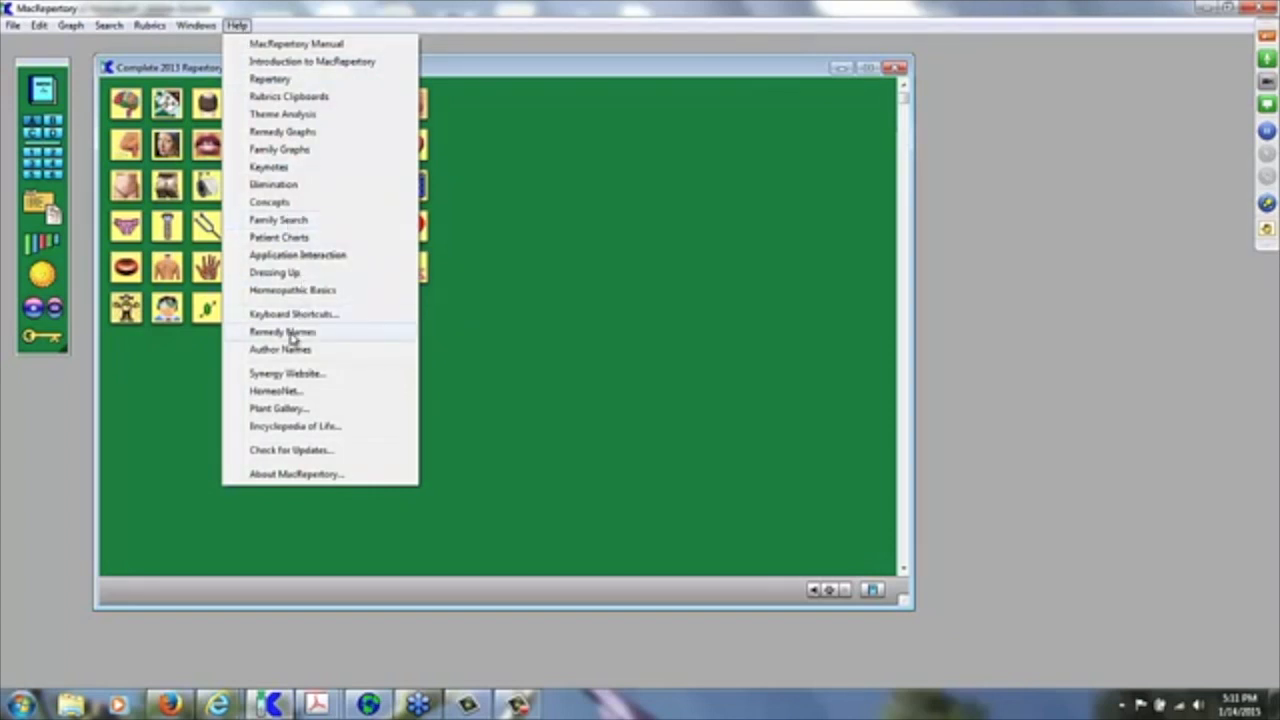
left_click(291, 334)
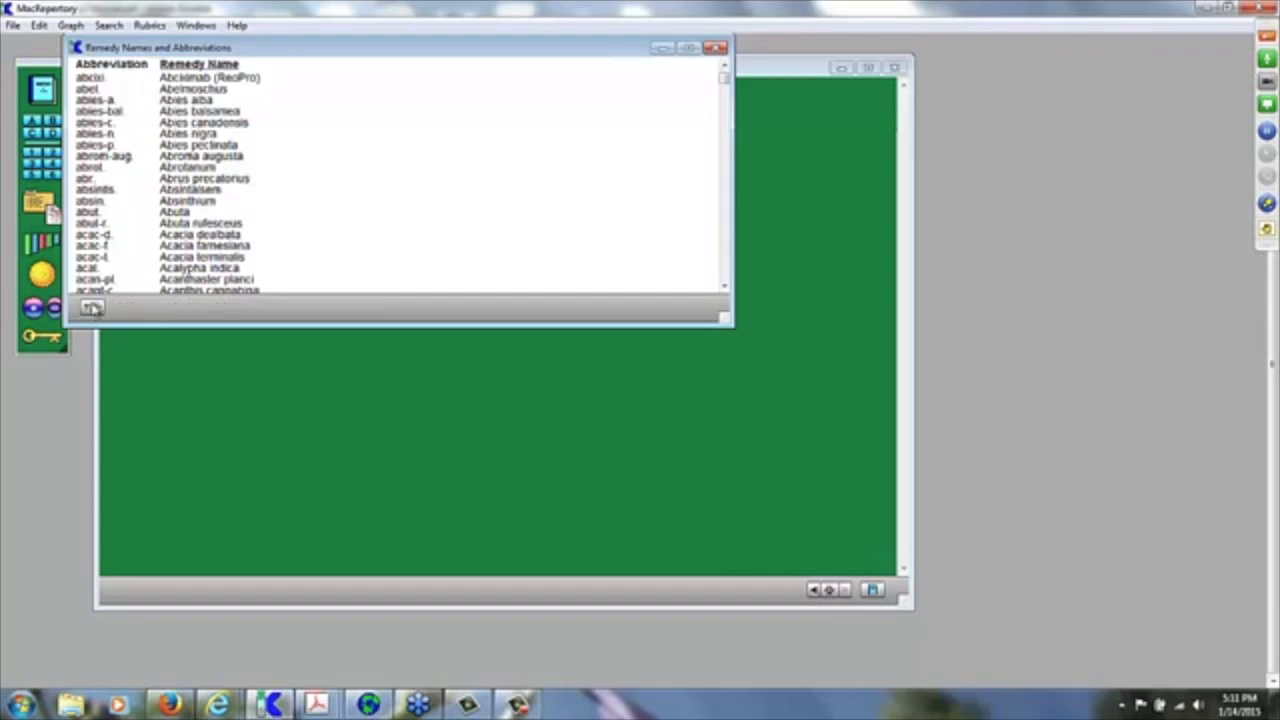
left_click(90, 307)
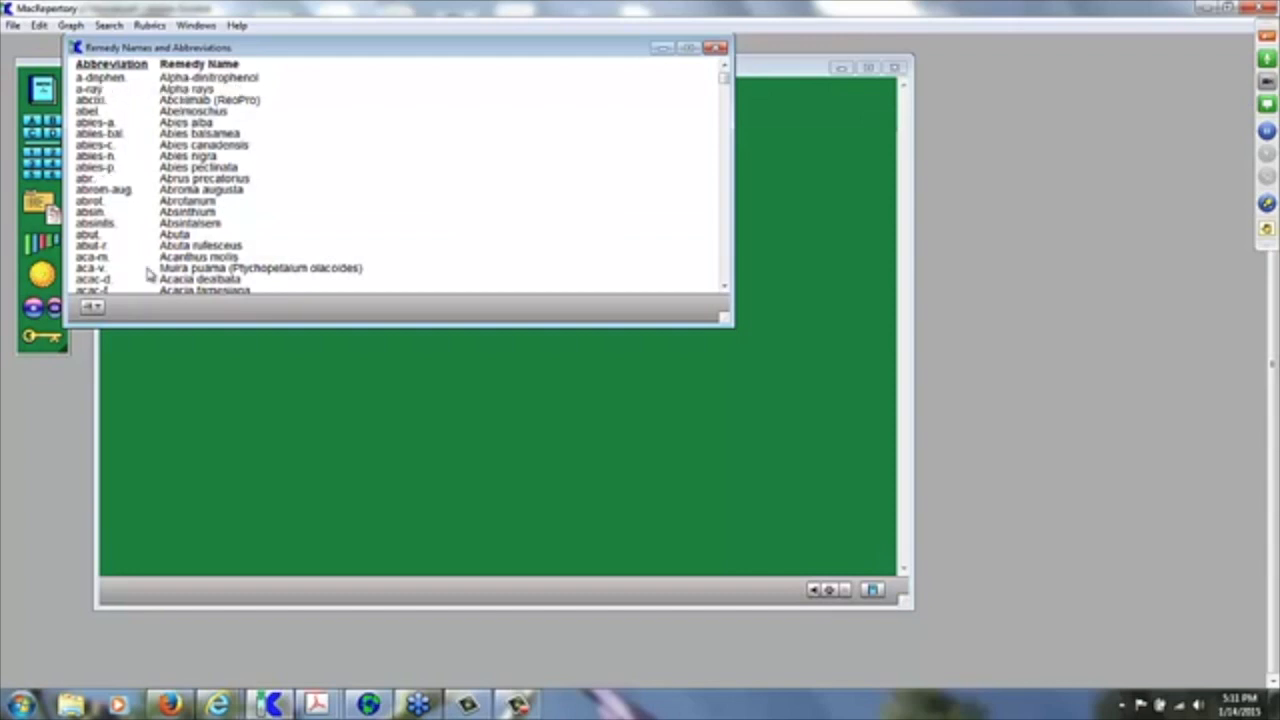
left_click(91, 308)
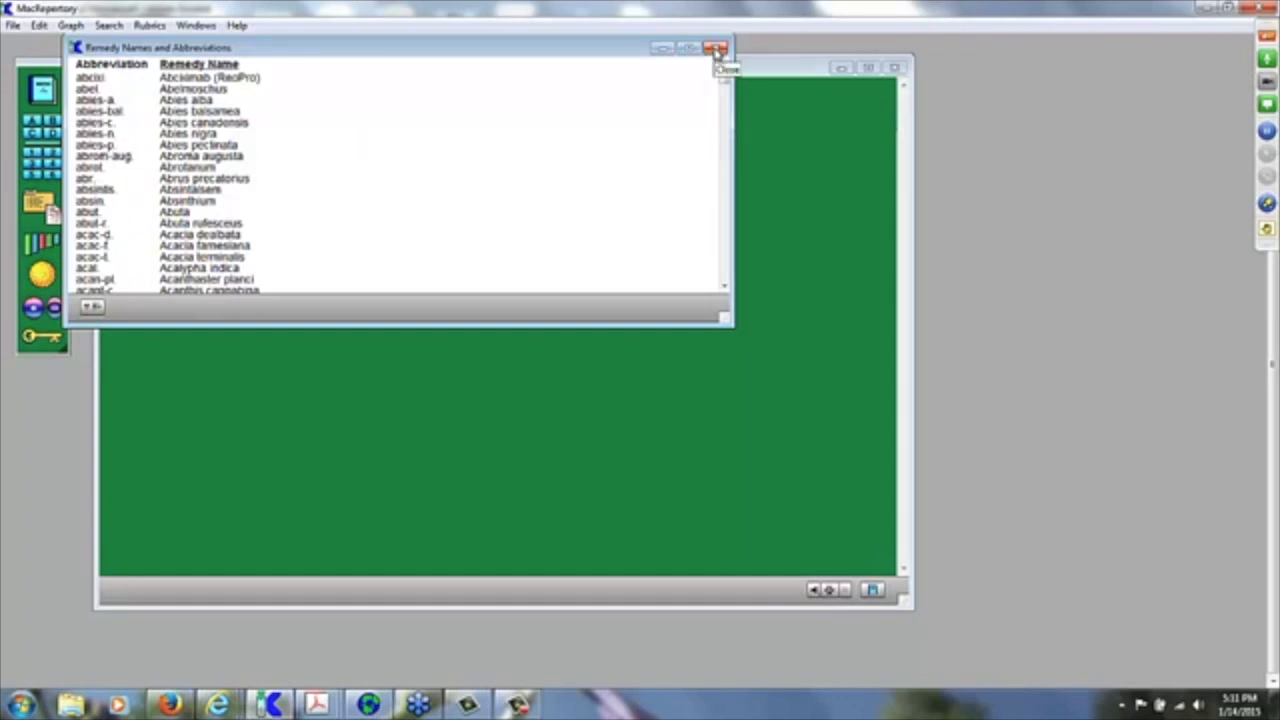
left_click(716, 49)
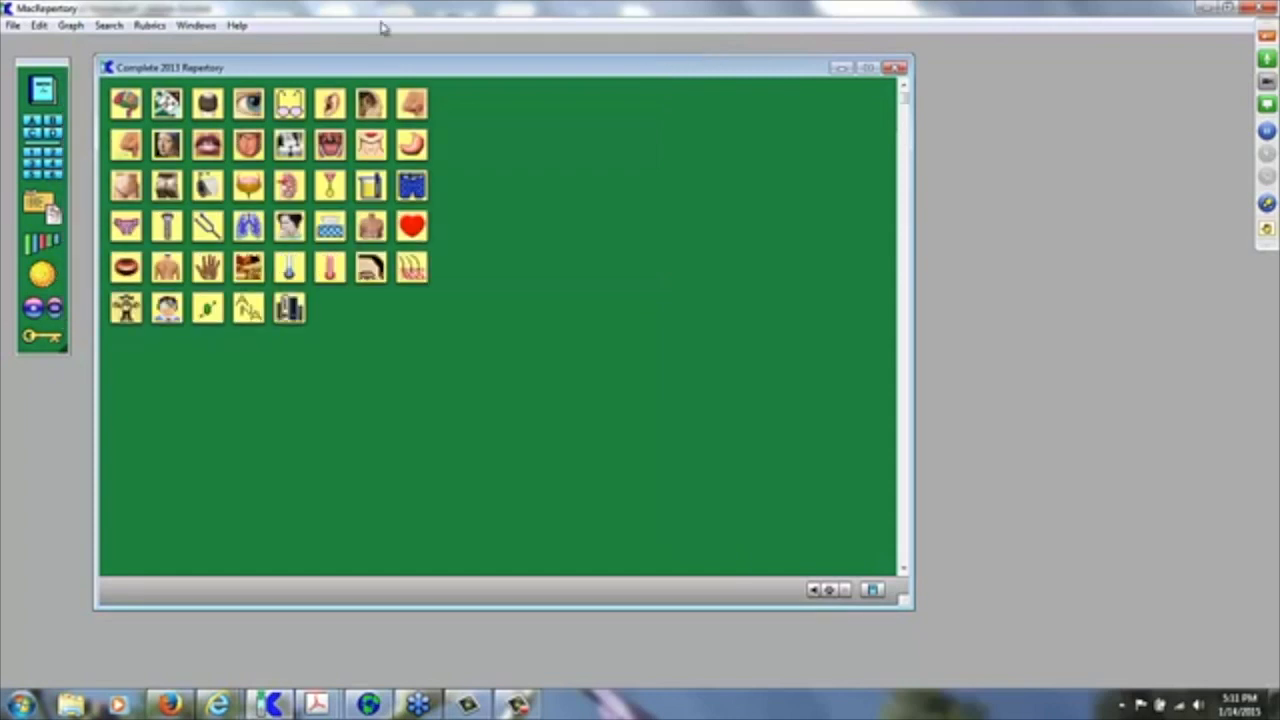
Step: Browse the author names list, sorting it by ID number and then alphabetically by name
left_click(238, 26)
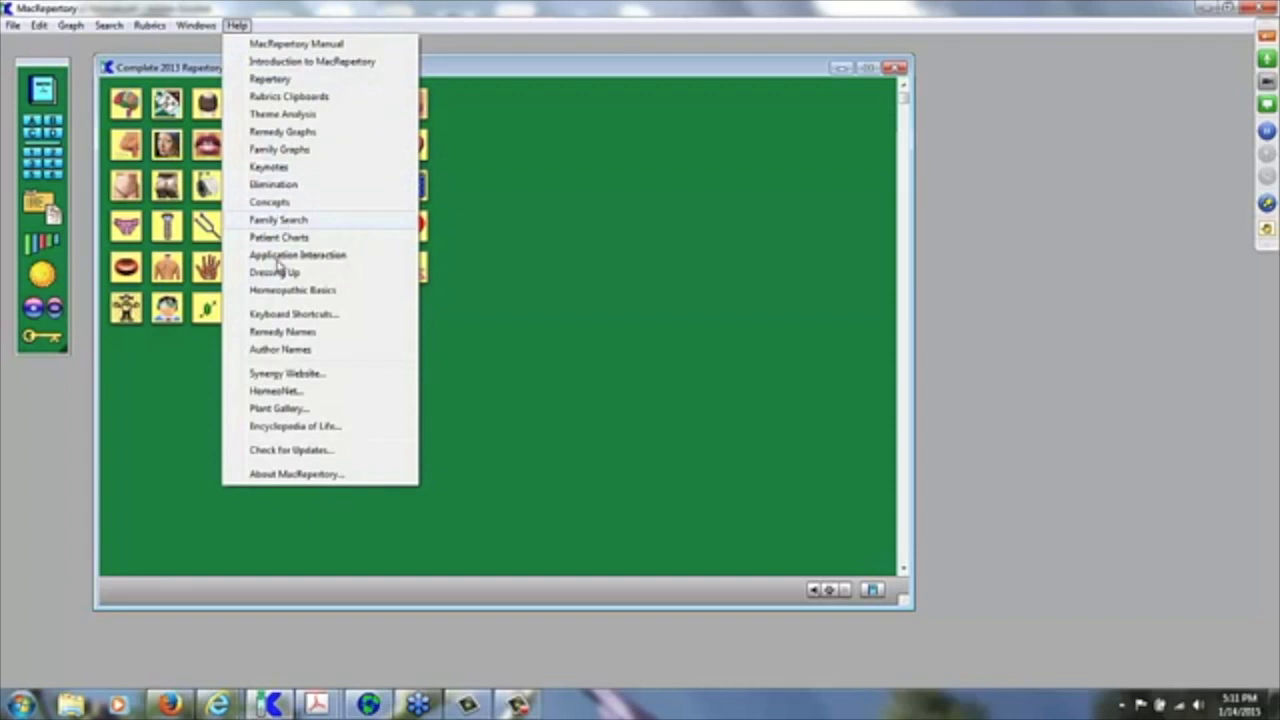
left_click(282, 350)
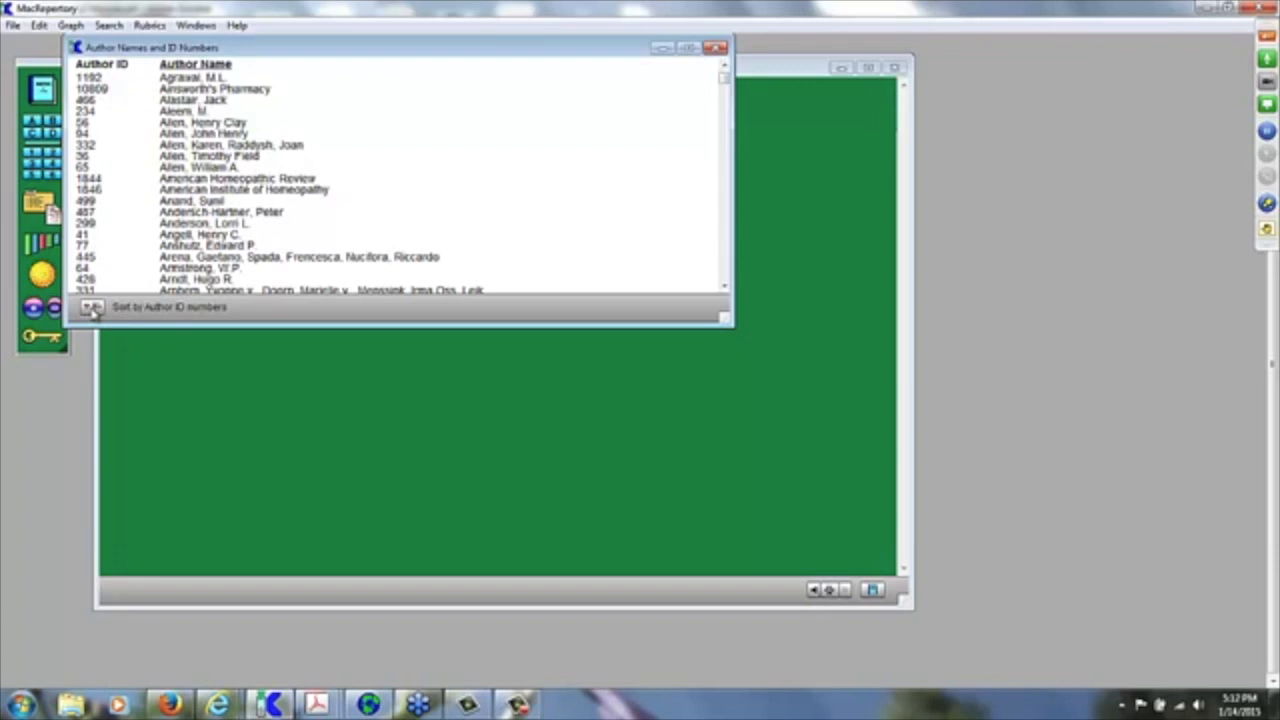
left_click(91, 307)
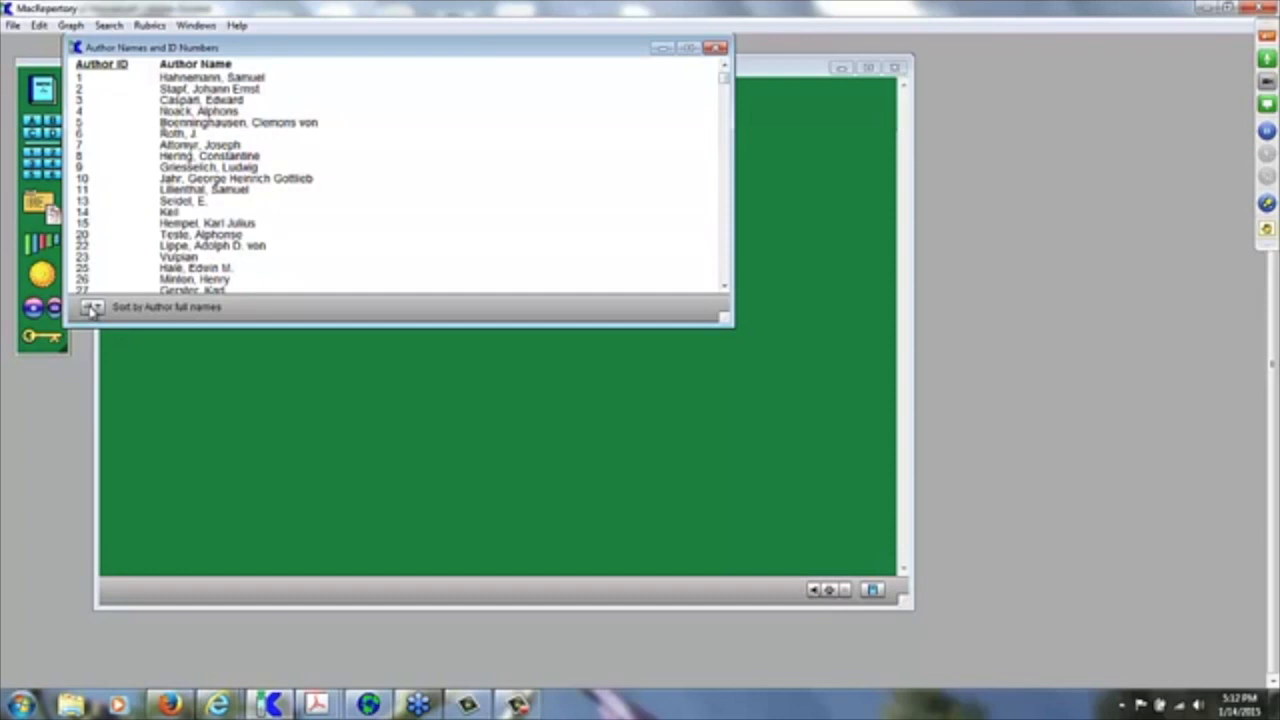
left_click(91, 309)
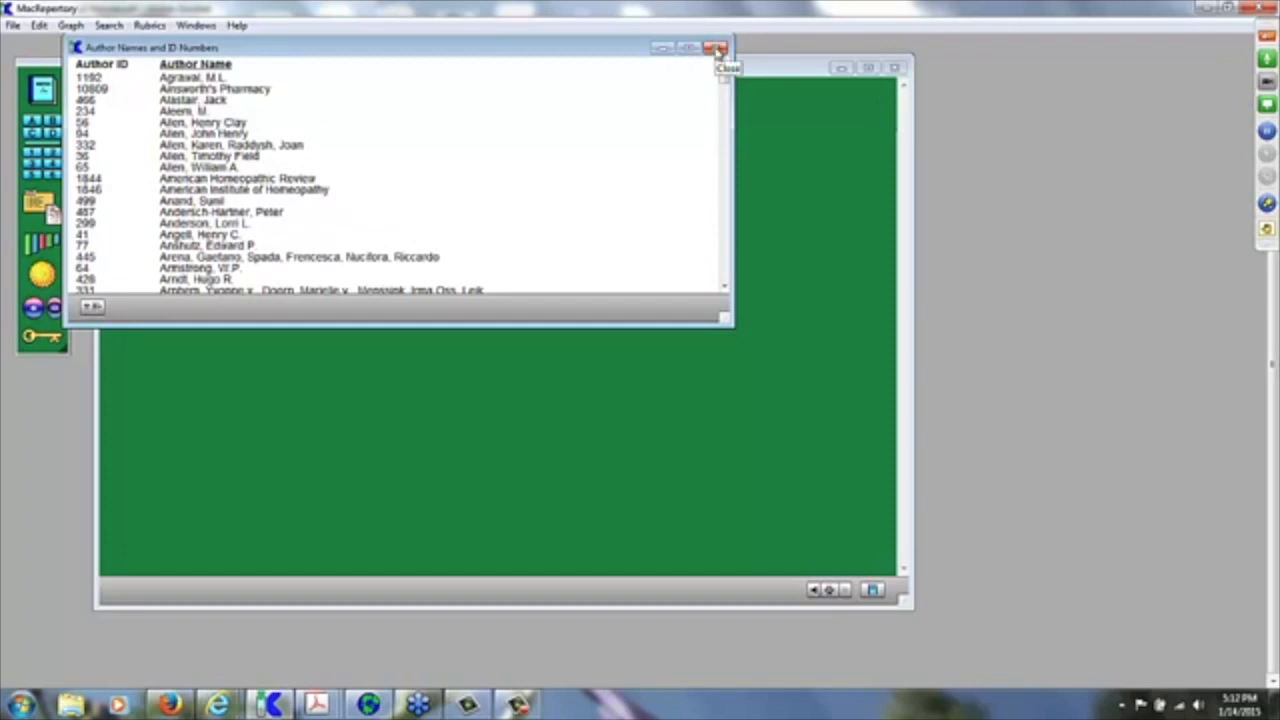
left_click(718, 50)
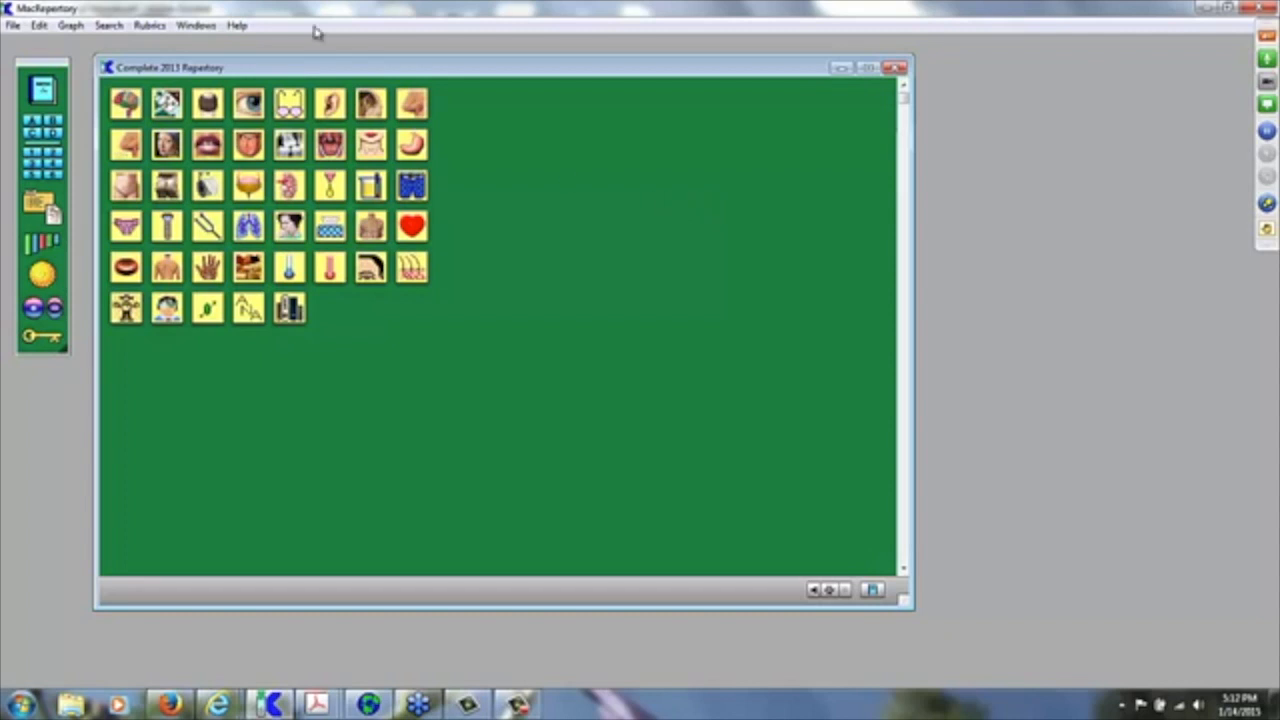
Step: Open the Synergy website's What's New page in Firefox, then return to MacRepertory
left_click(236, 26)
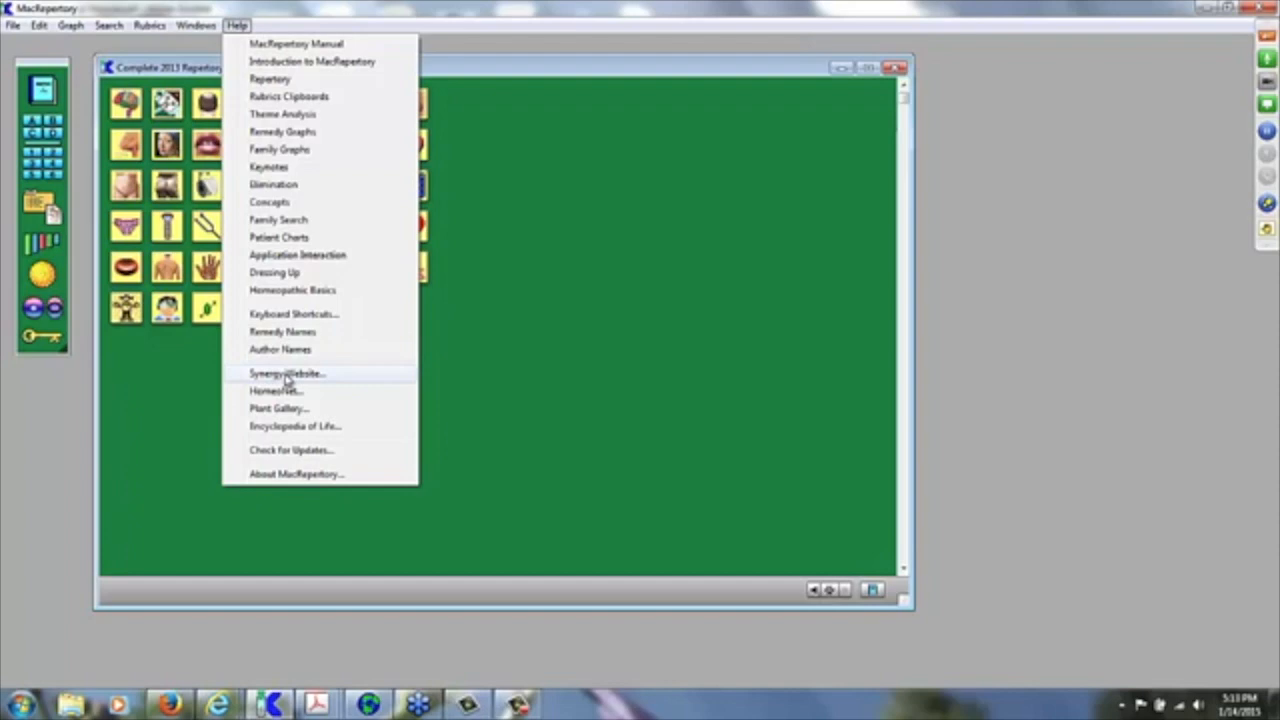
left_click(287, 373)
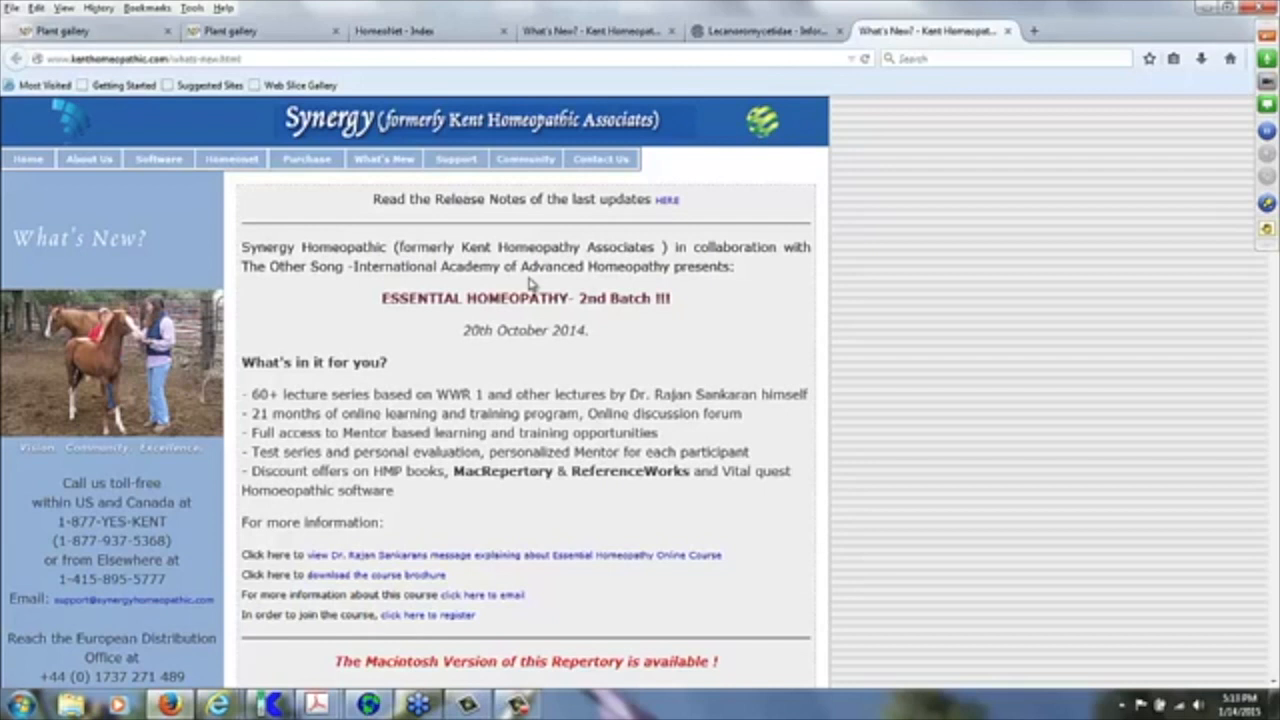
key("alt+Tab")
key("alt+Tab")
key("alt+Tab")
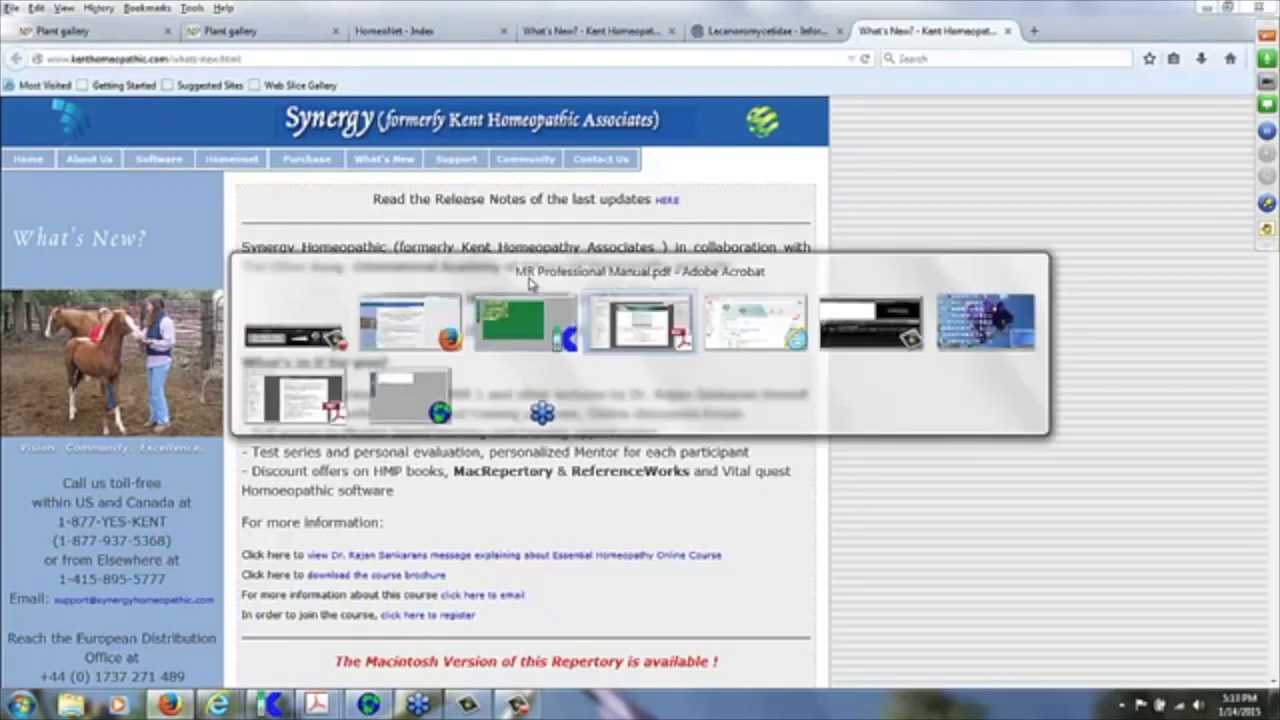
key("alt+shift+Tab")
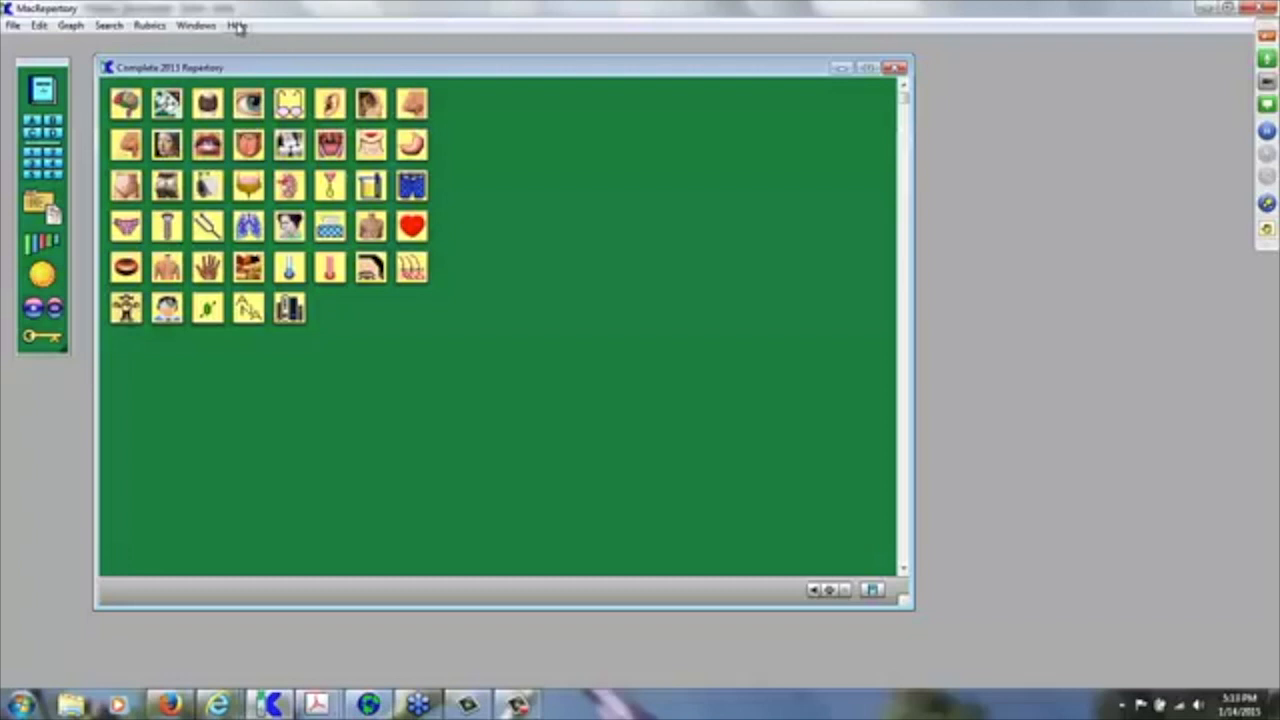
Step: Open the HomeoNet forum index from the Help menu in Firefox, then return to MacRepertory
left_click(237, 26)
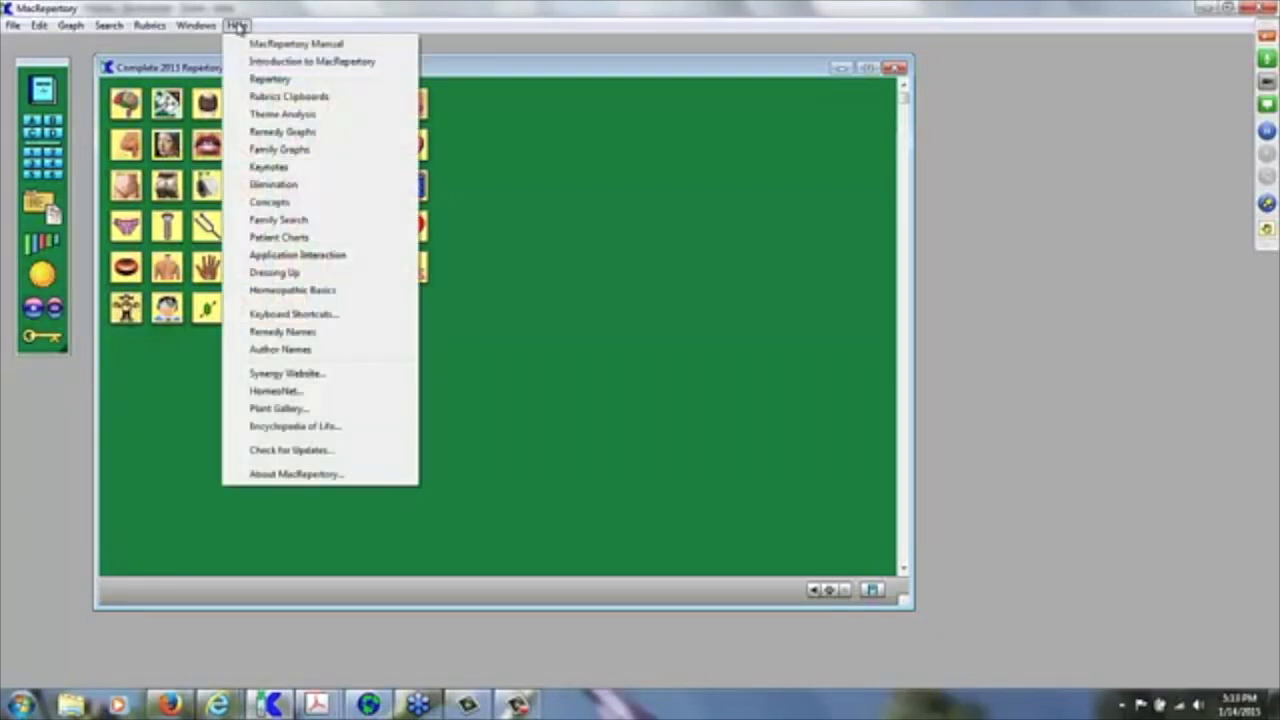
left_click(276, 391)
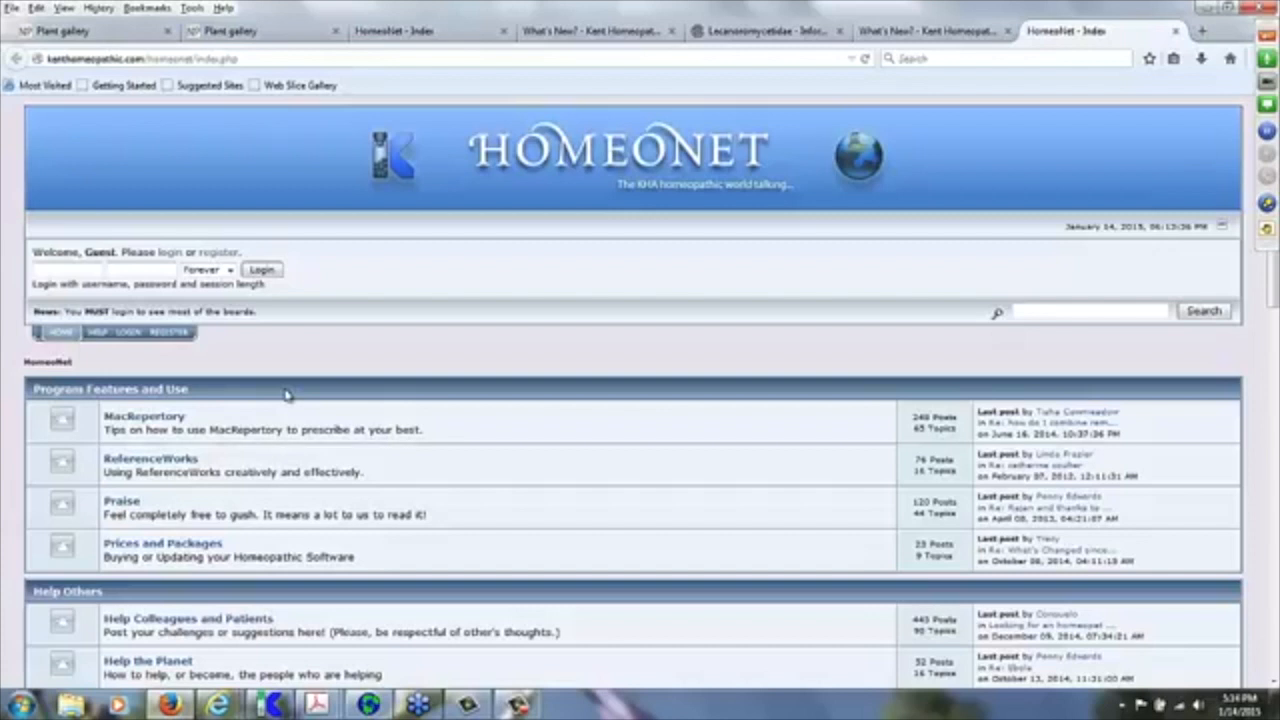
key("alt+Tab")
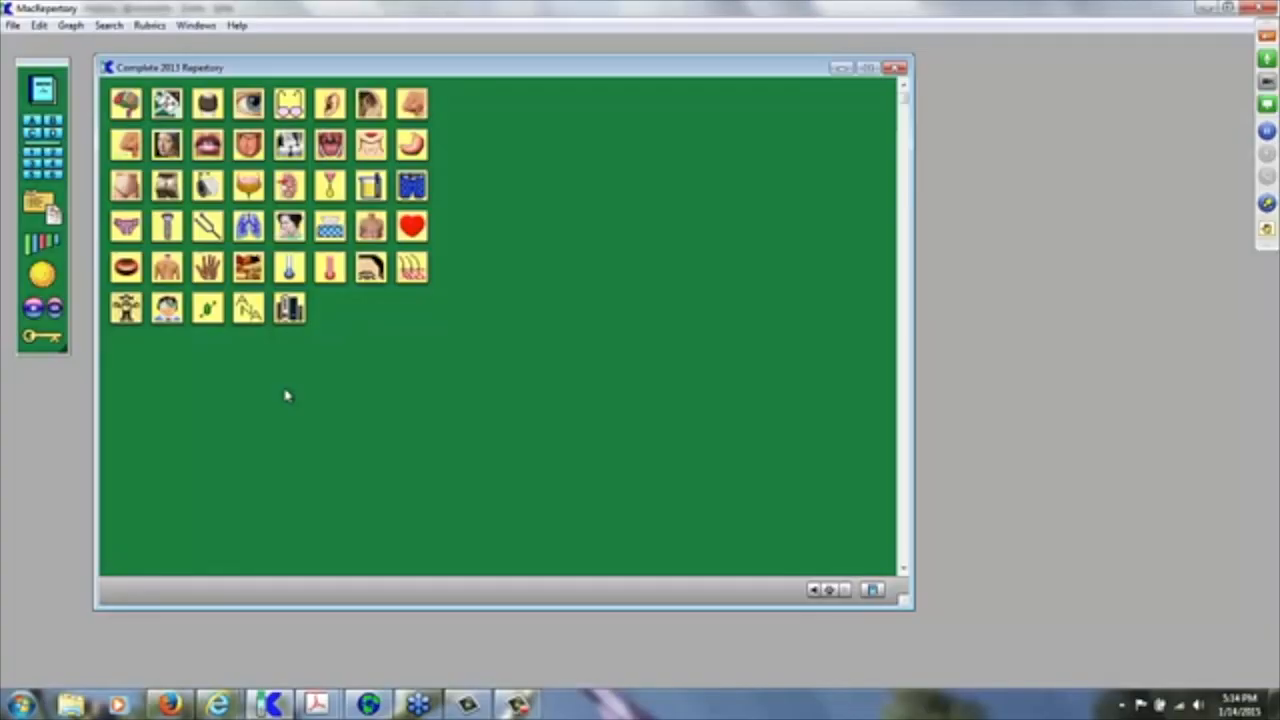
Step: Open the Plant Gallery, view its ALLIACEAE onion family photos, then return to MacRepertory
left_click(238, 26)
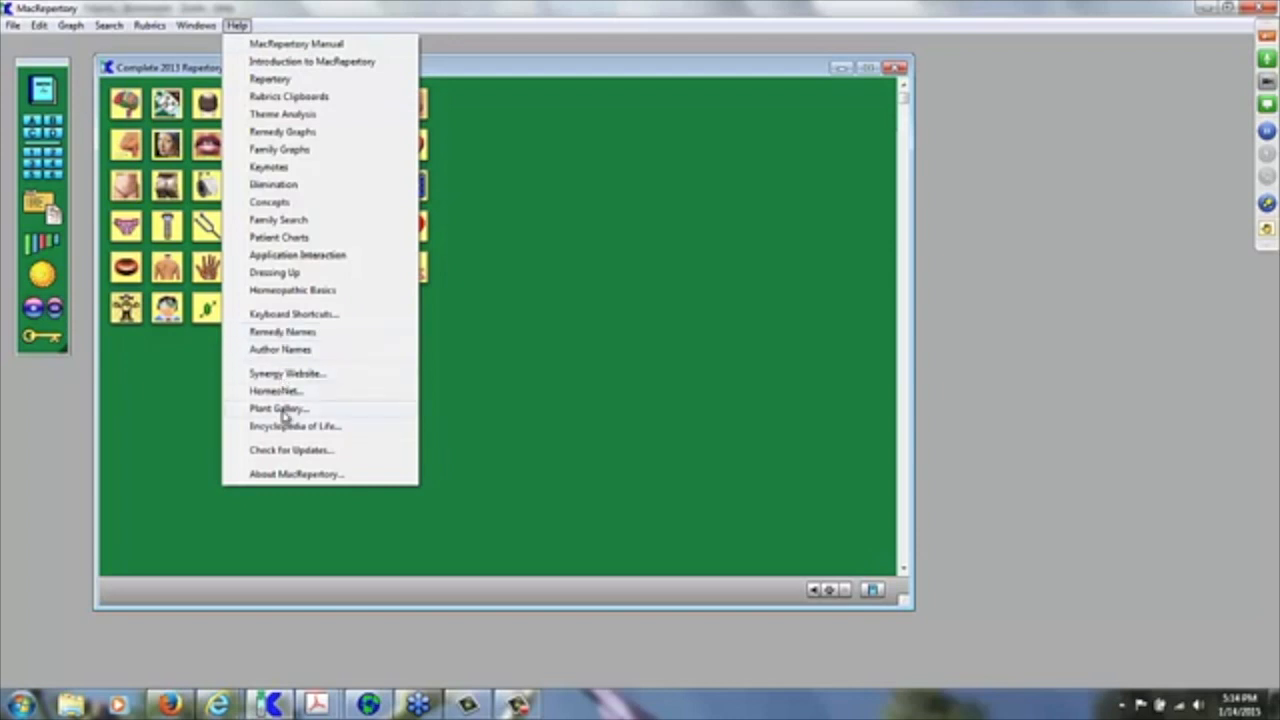
left_click(284, 412)
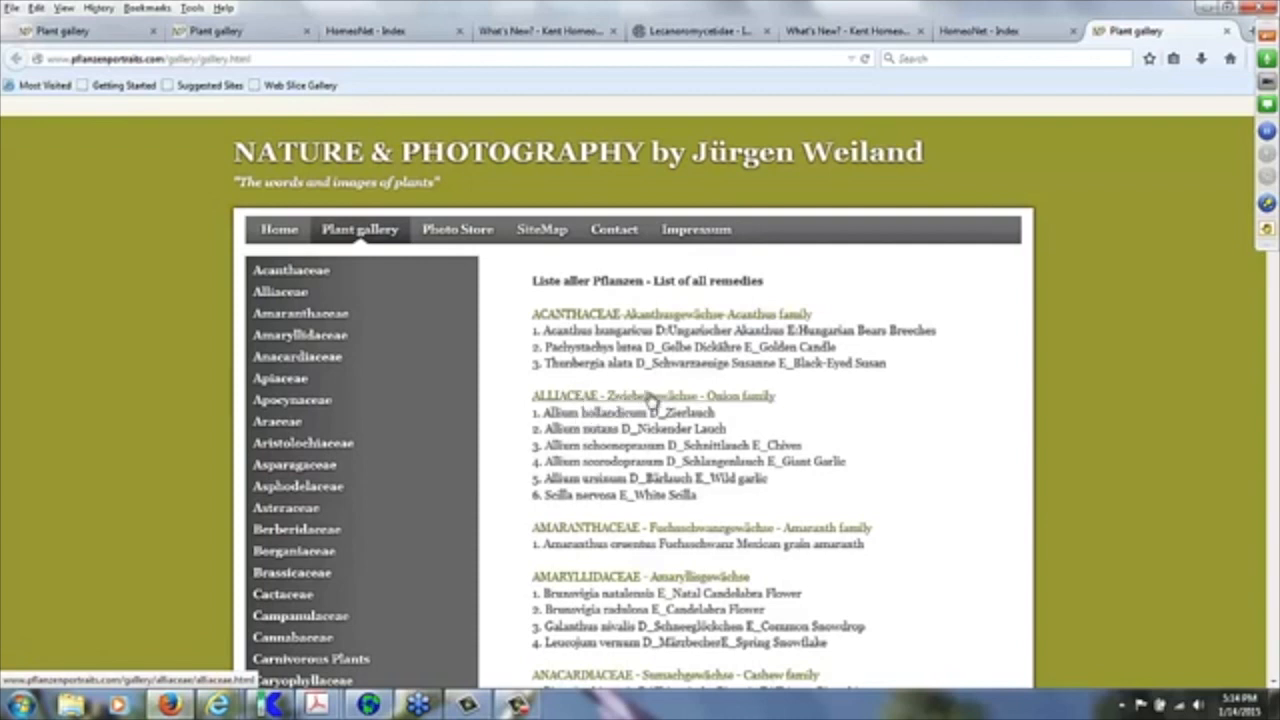
left_click(623, 398)
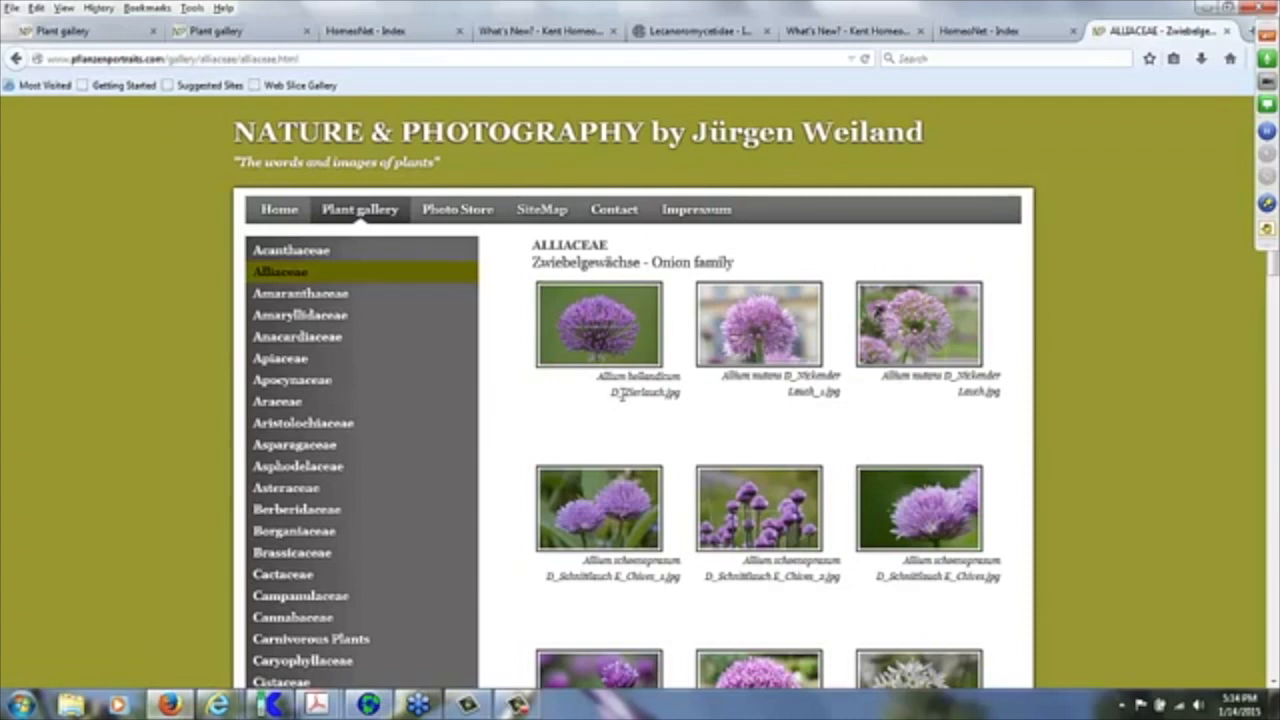
key("alt+Tab")
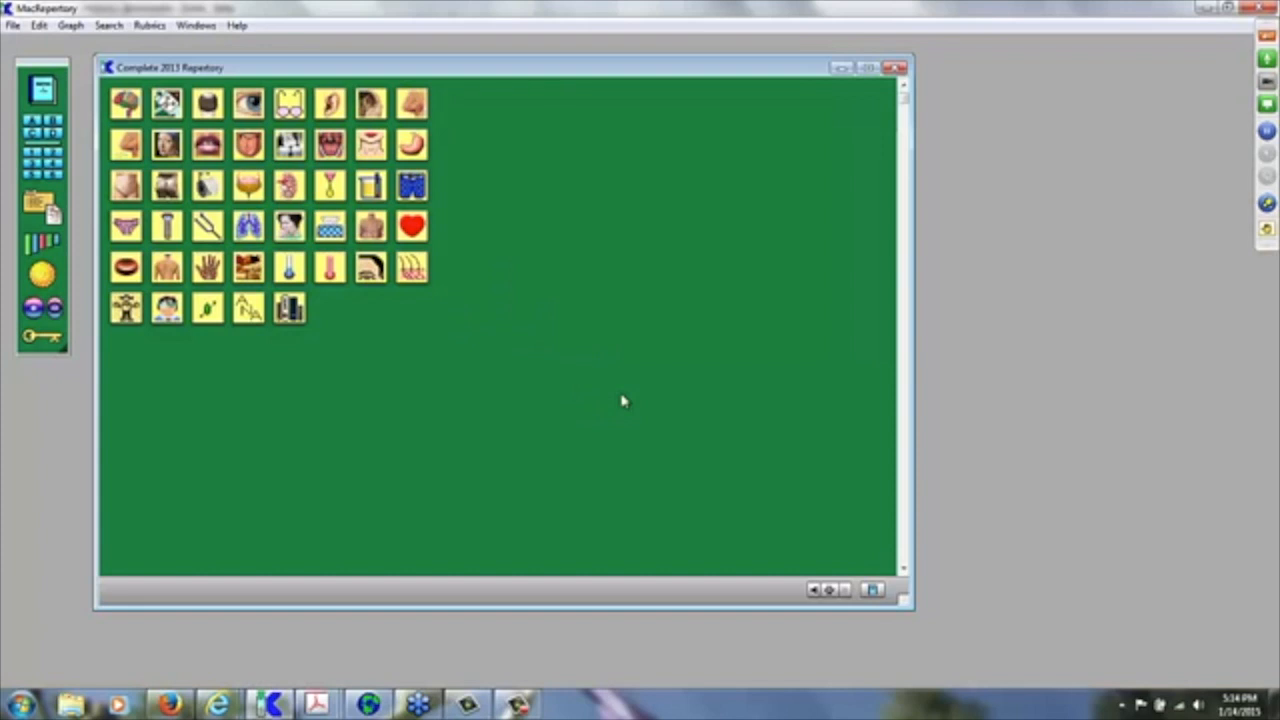
Step: Load the Encyclopedia of Life site eol.org in Firefox, then return to MacRepertory
left_click(236, 25)
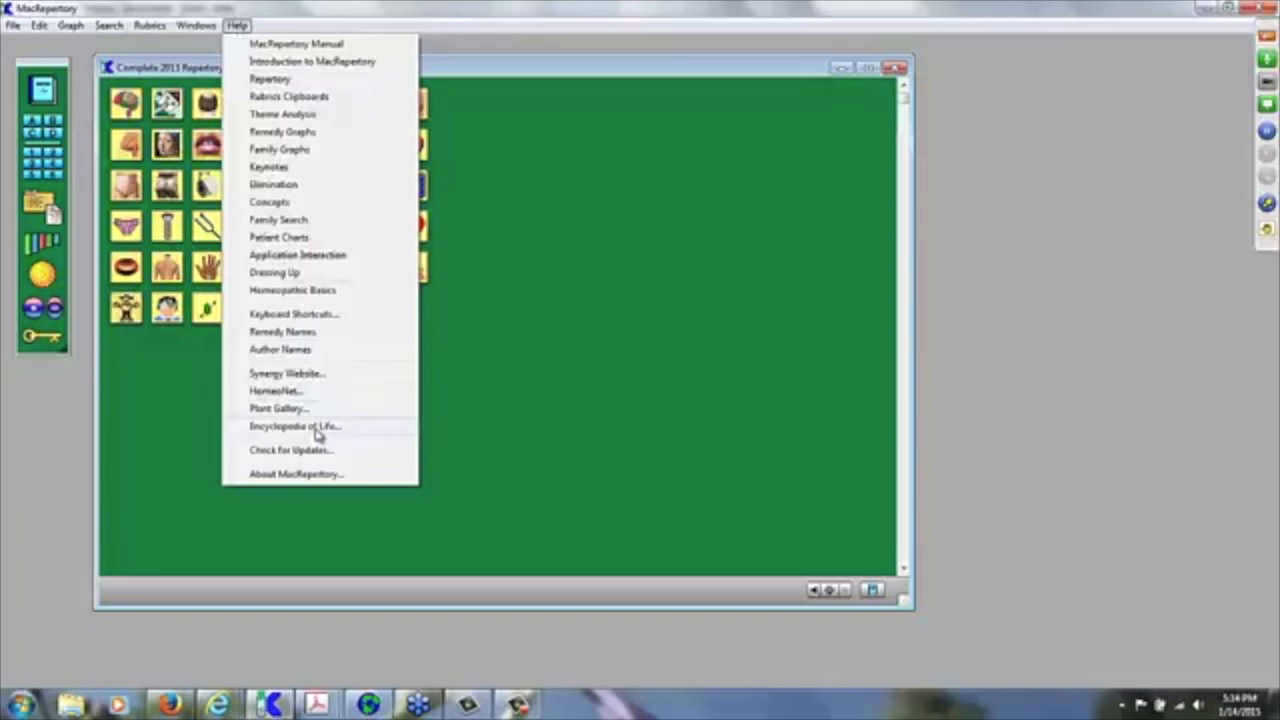
left_click(318, 430)
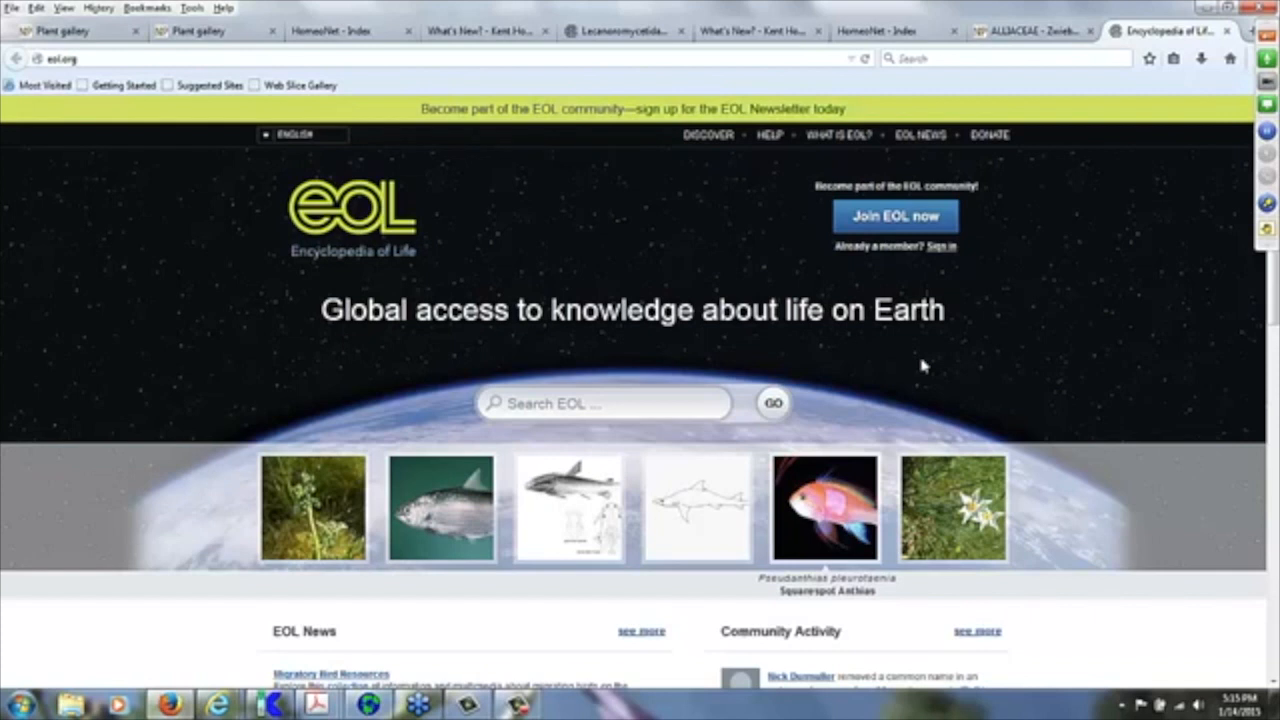
key("alt+Tab")
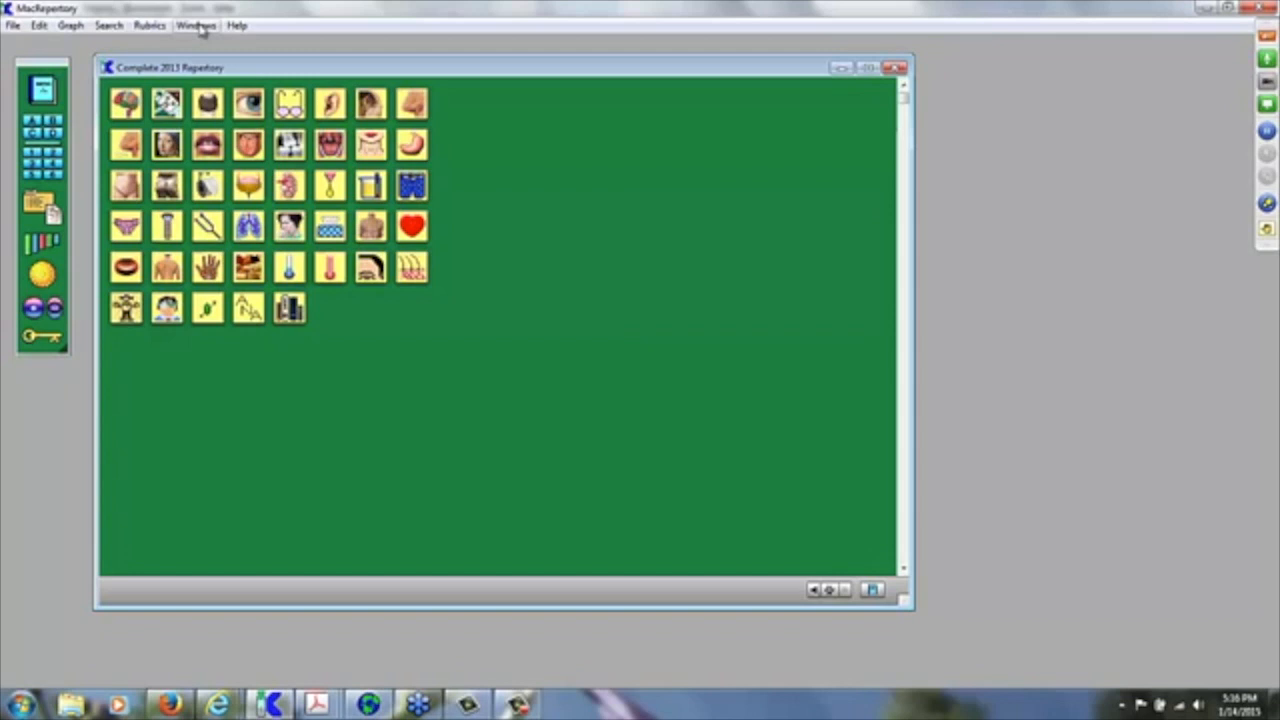
Step: Show the Windows menu listing Repertory, Rubrics' Clipboards, Remedy Graph and other windows
left_click(197, 26)
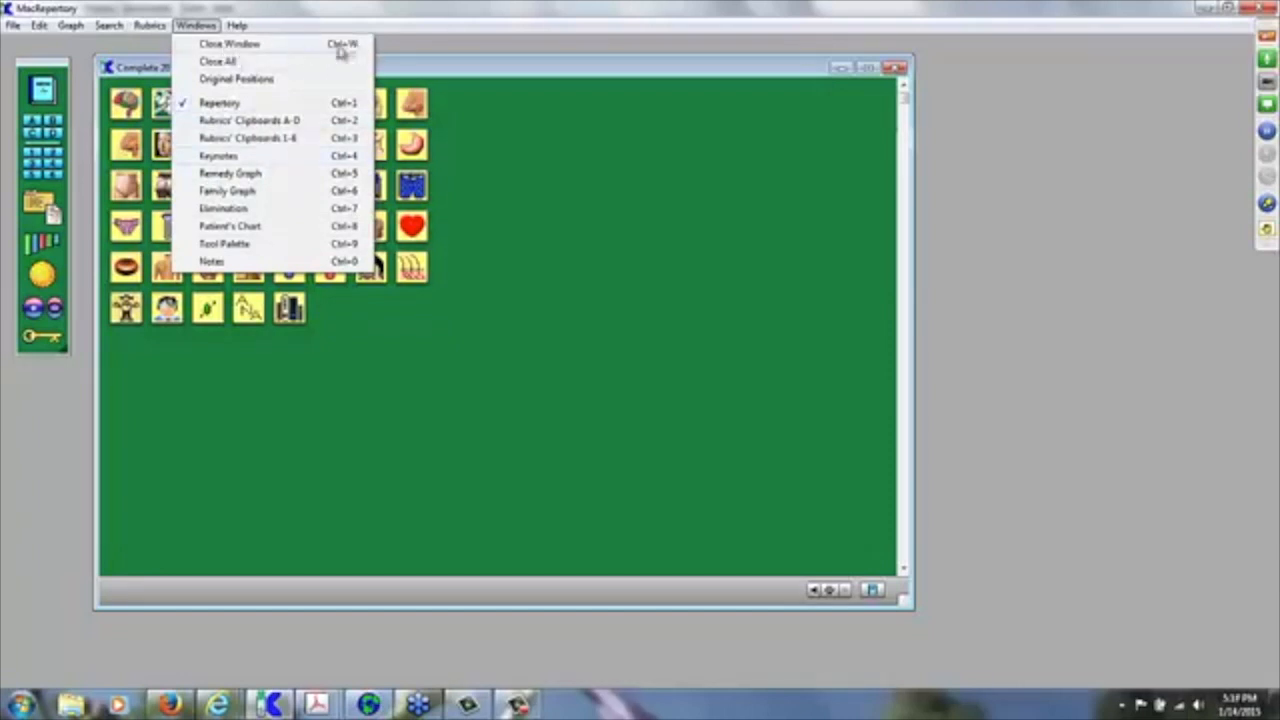
Step: Dismiss the Windows menu without choosing any entry
left_click(497, 72)
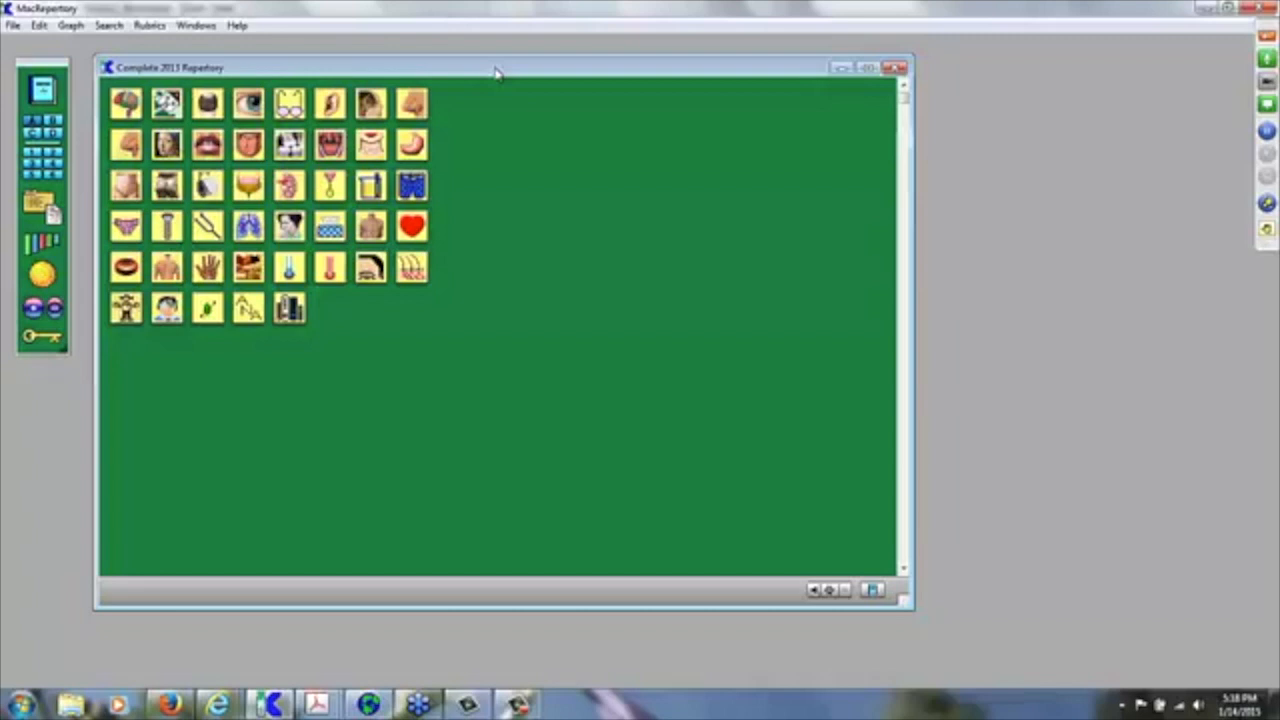
key("a")
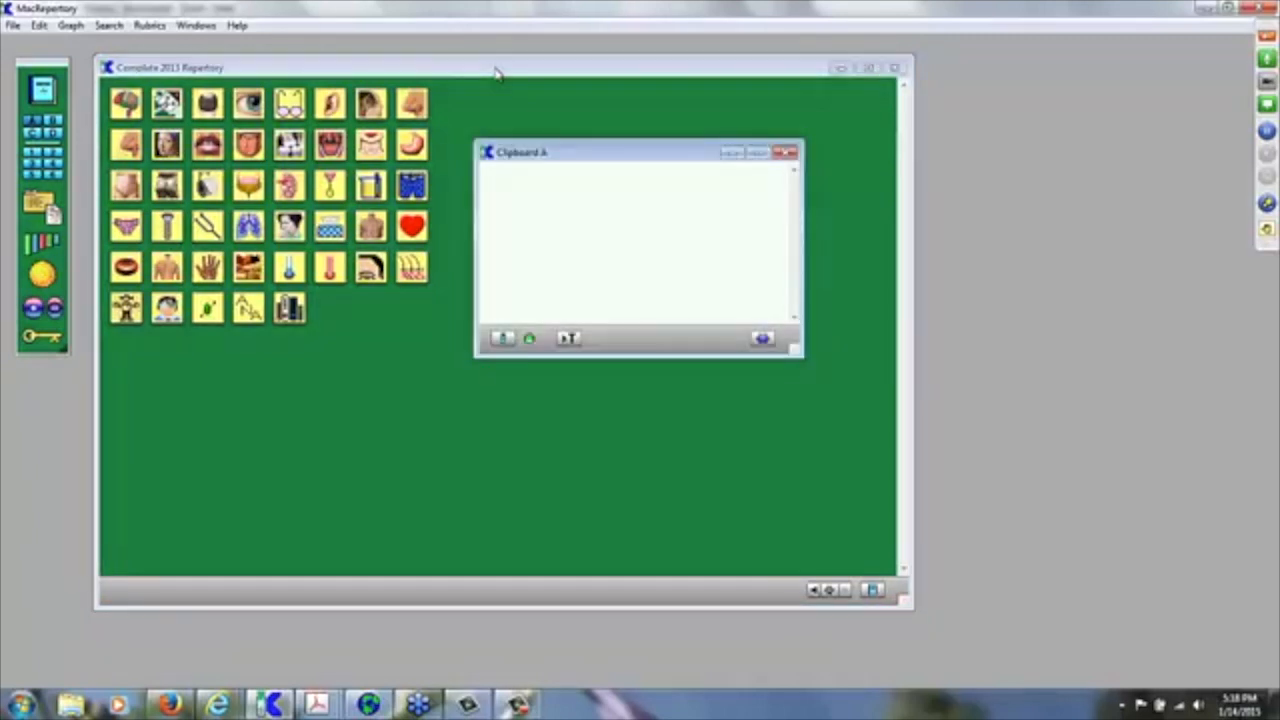
left_click(497, 73)
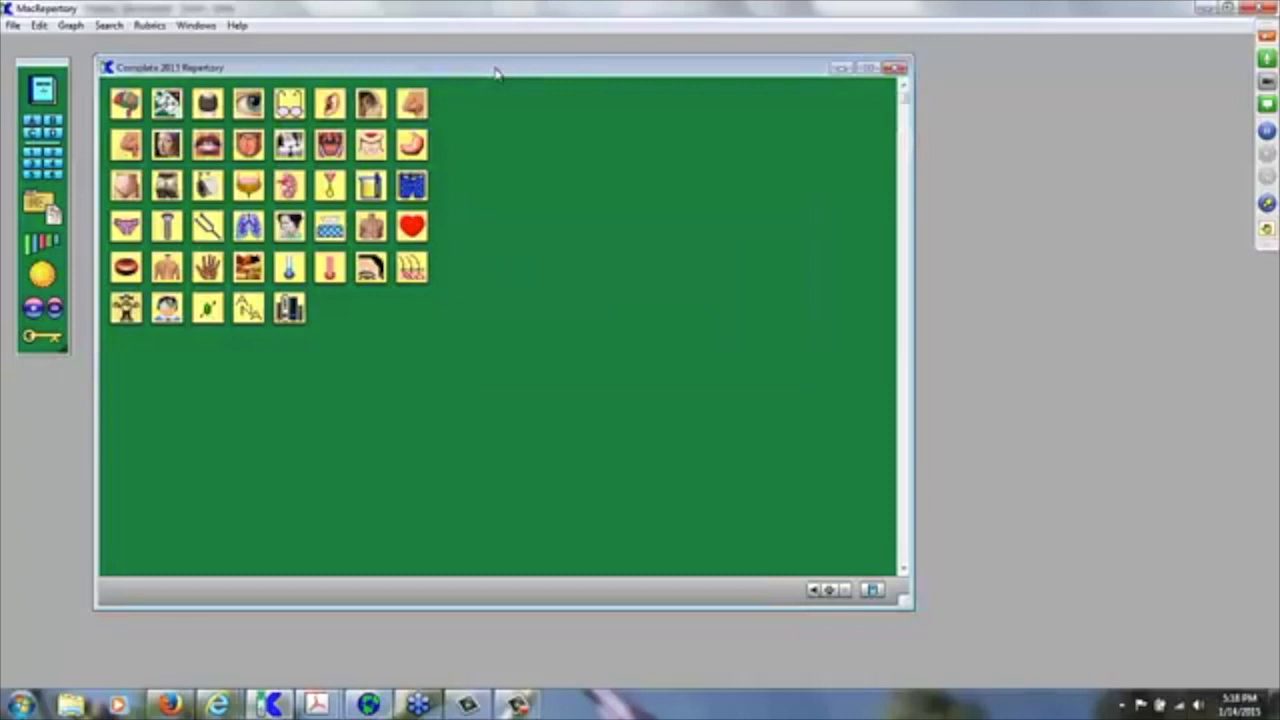
key("1")
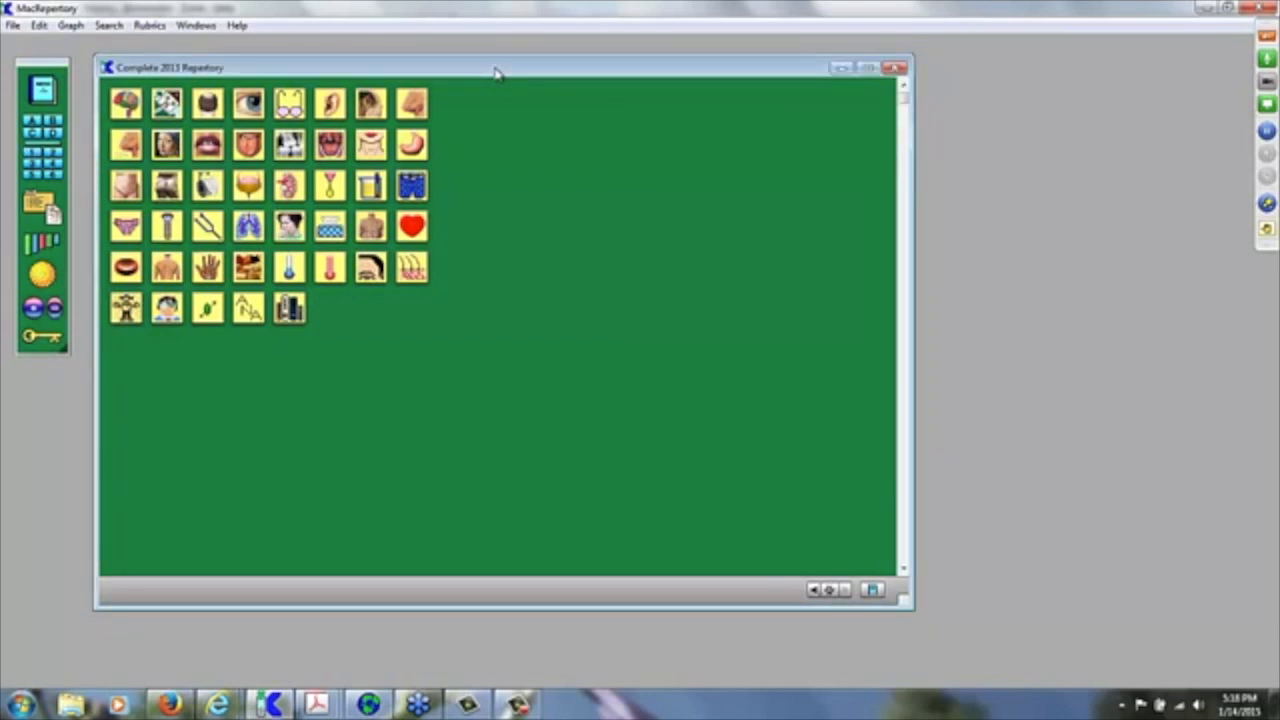
key("ctrl+m")
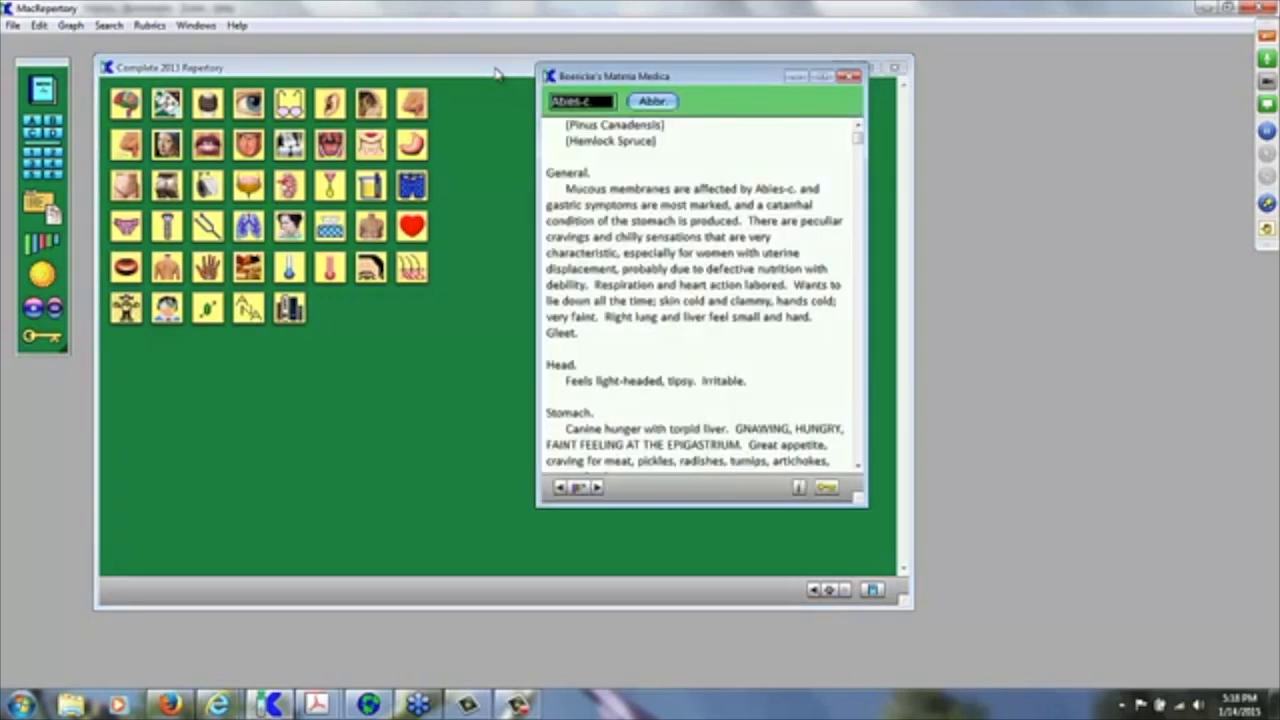
left_click(497, 73)
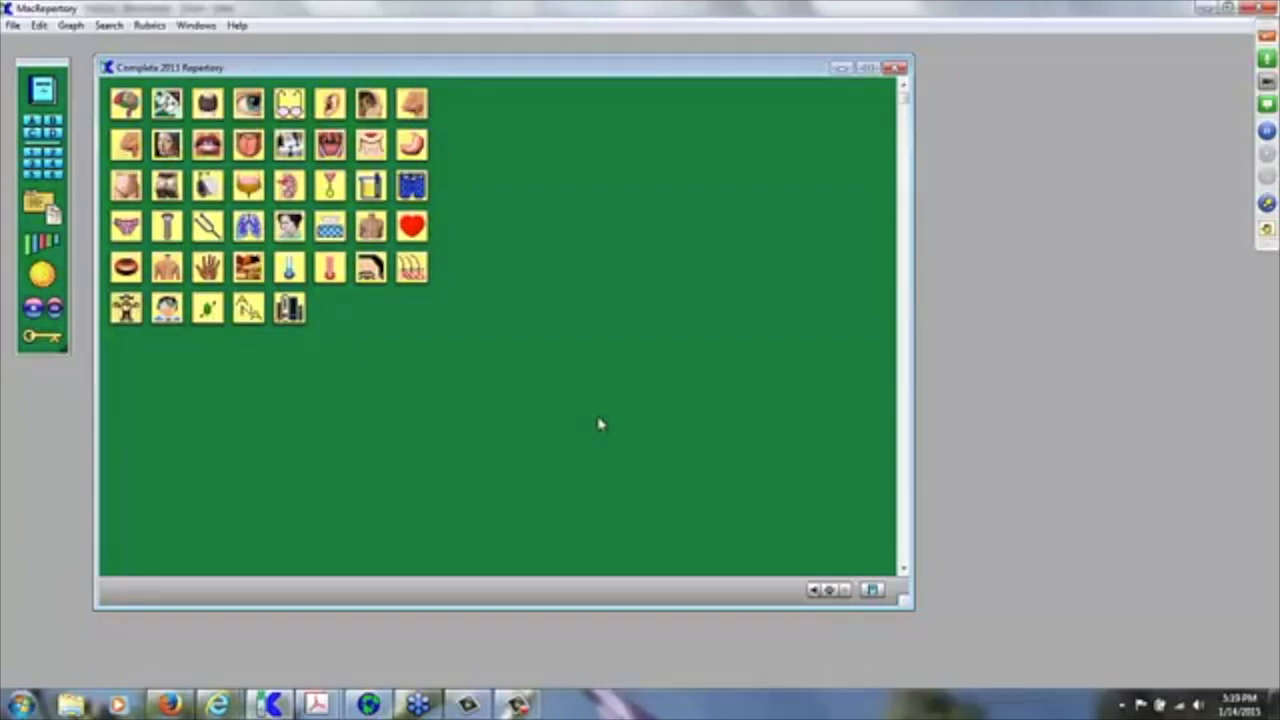
Step: Glance at Clipboard A, toggle chapter icon labels on and off, and type 'mind' to select Mind
key("a")
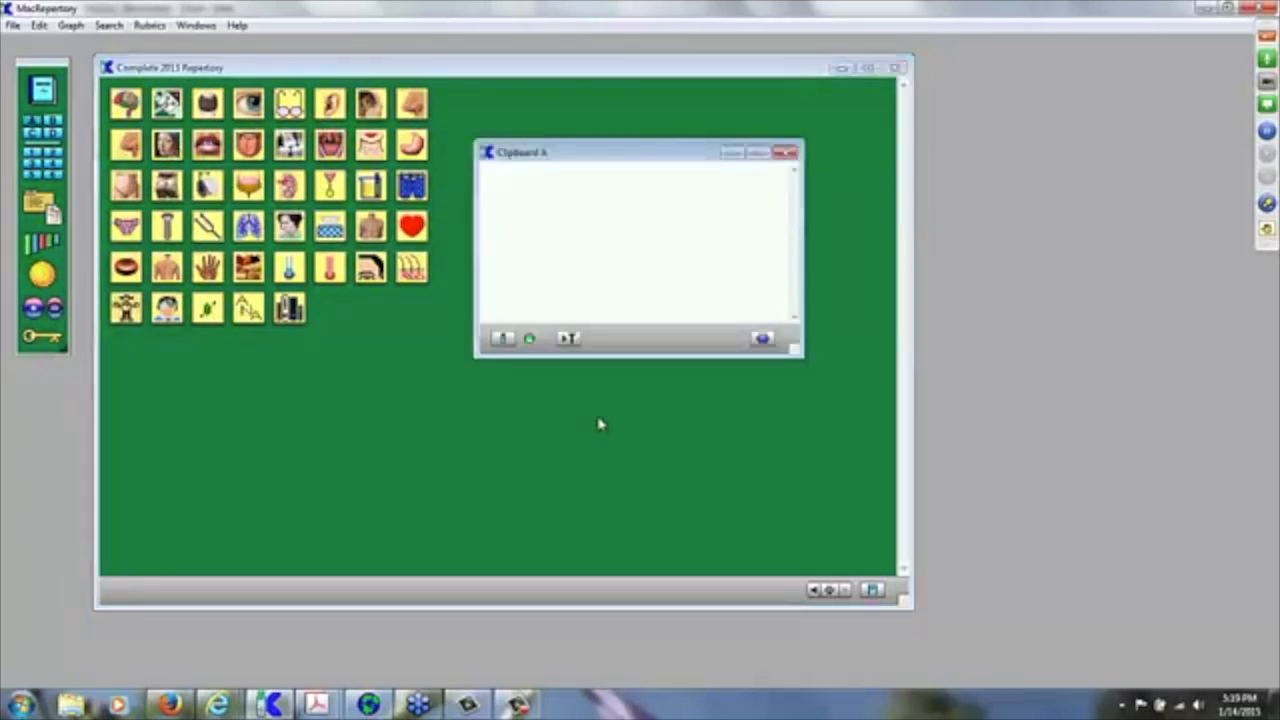
left_click(600, 424)
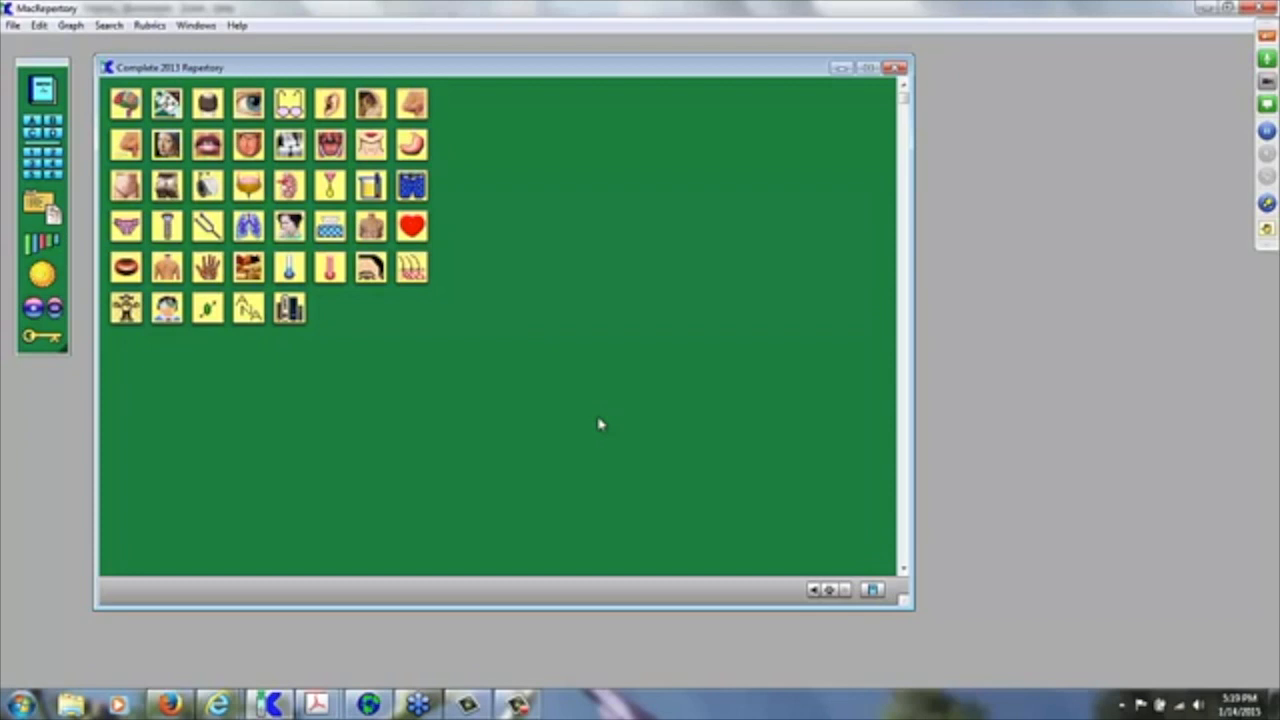
left_click(600, 424)
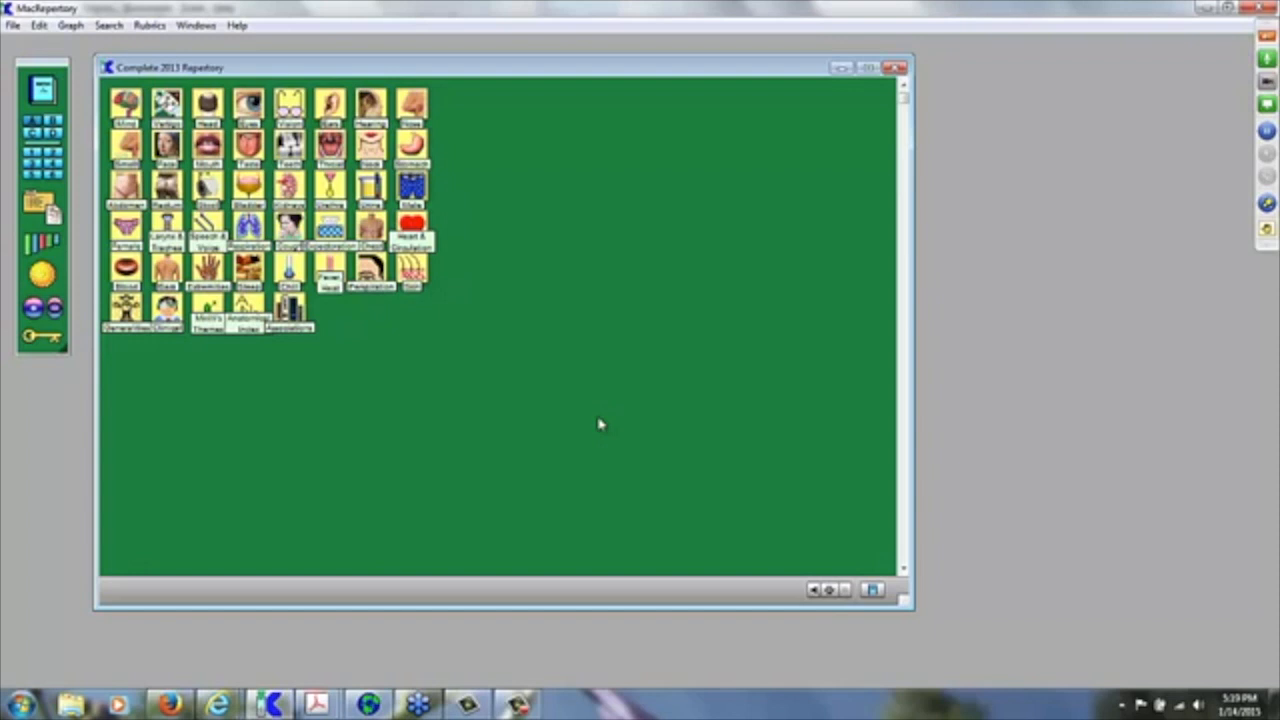
left_click(600, 424)
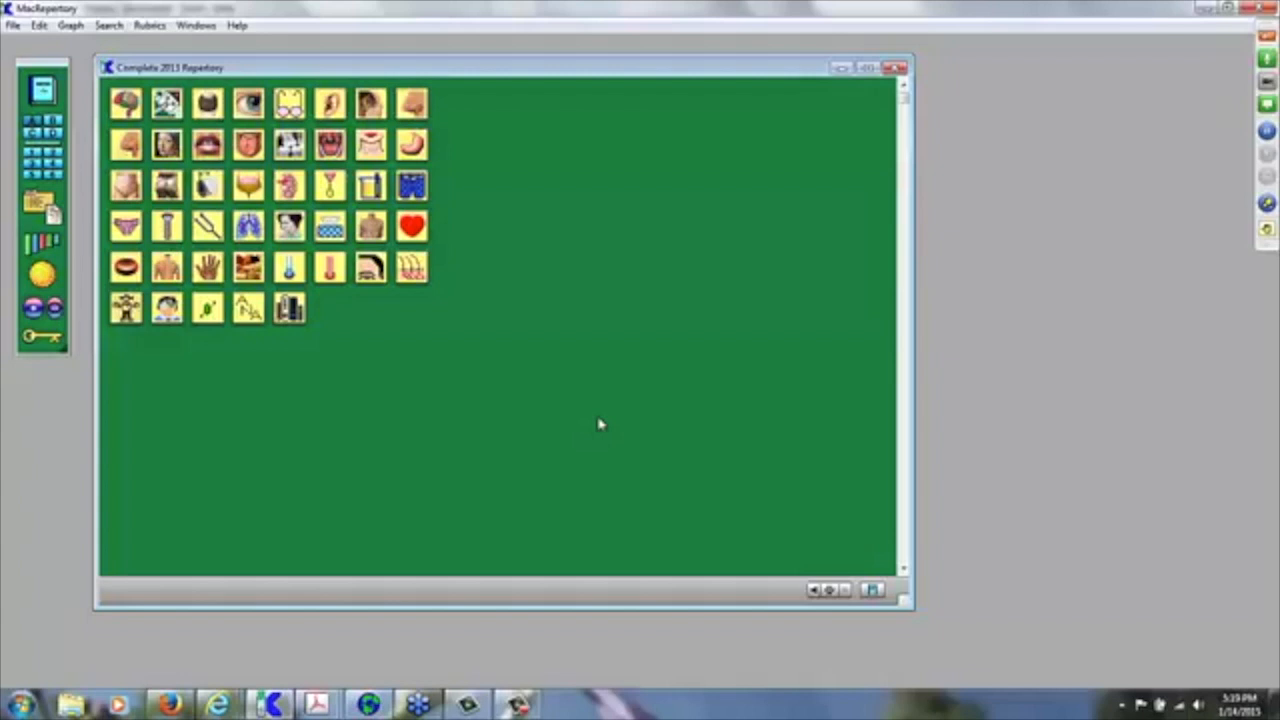
type("mind")
Step: Open the Mind chapter, jump to FEAR (778) by typing 'fe', and open its subrubrics
key("Return")
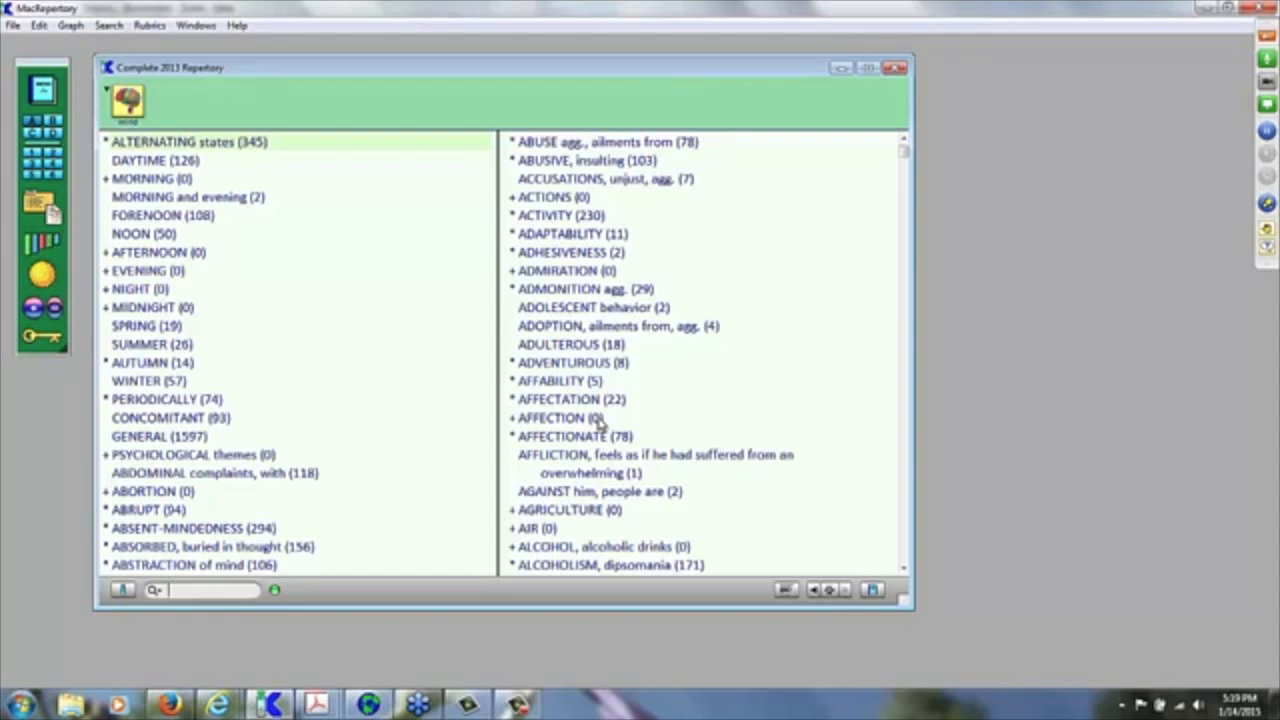
key("Down")
key("Down")
key("Down")
key("Down")
key("Down")
key("Down")
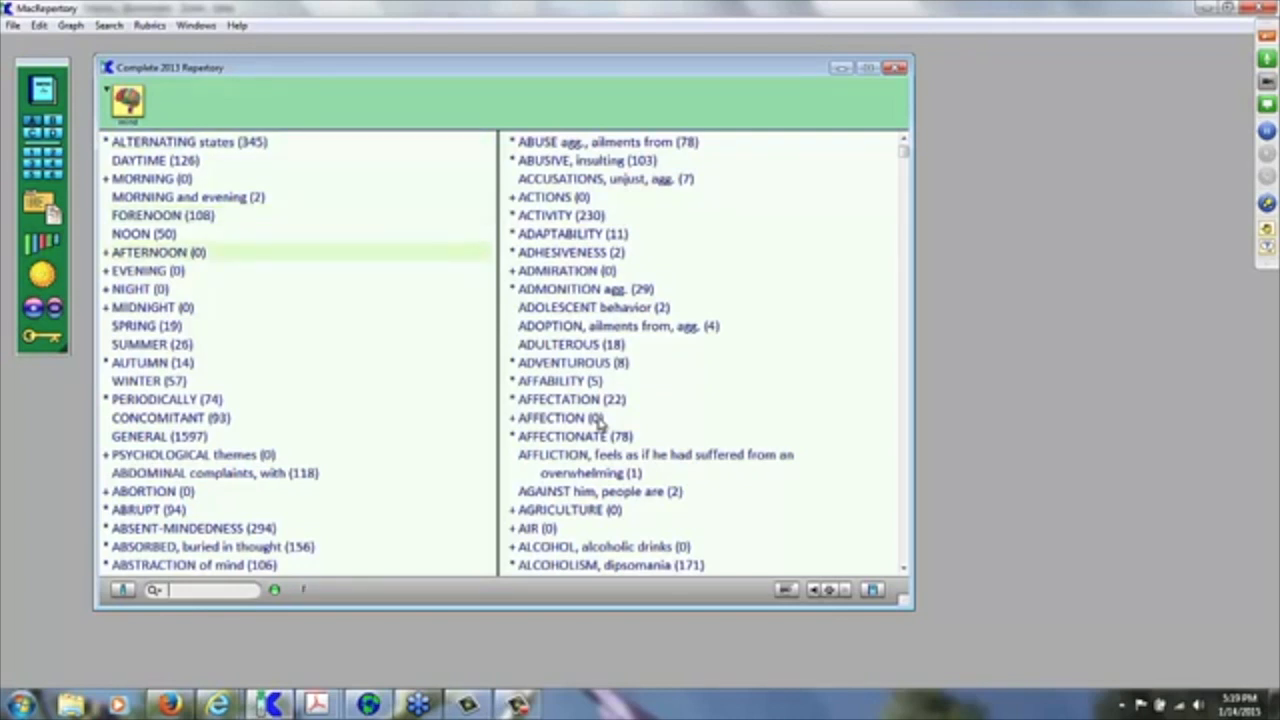
type("fe")
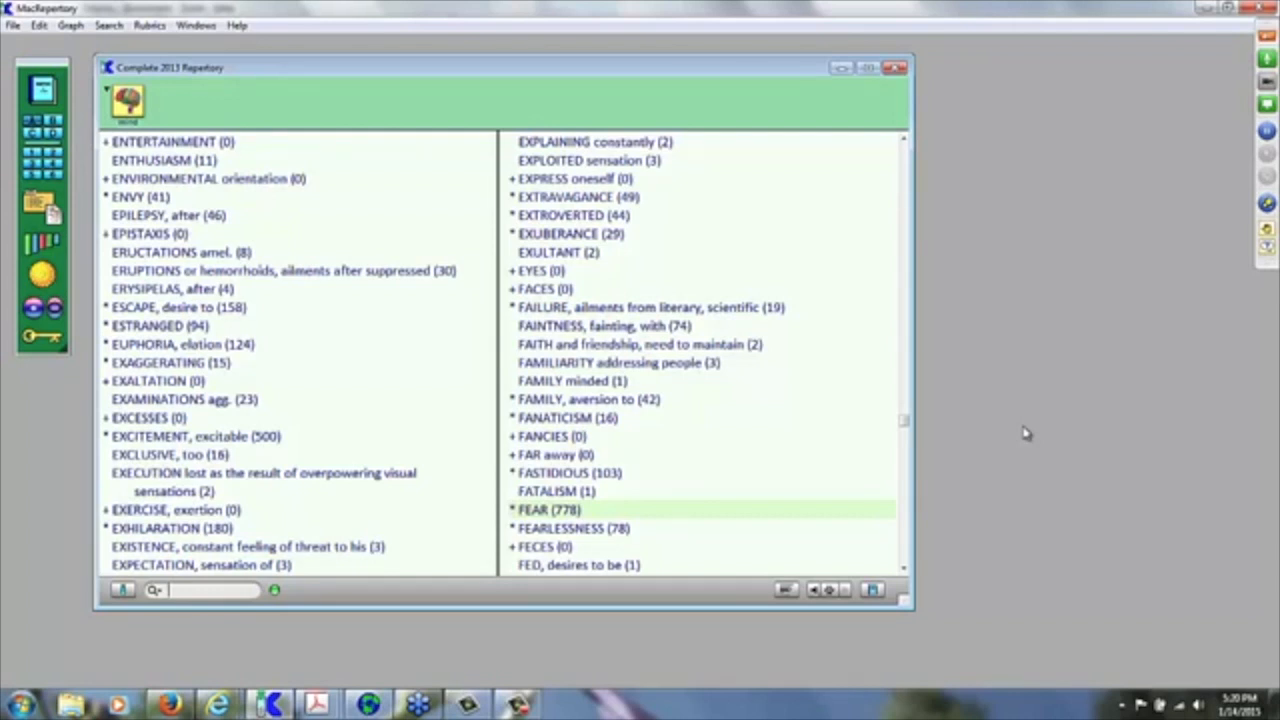
key("Return")
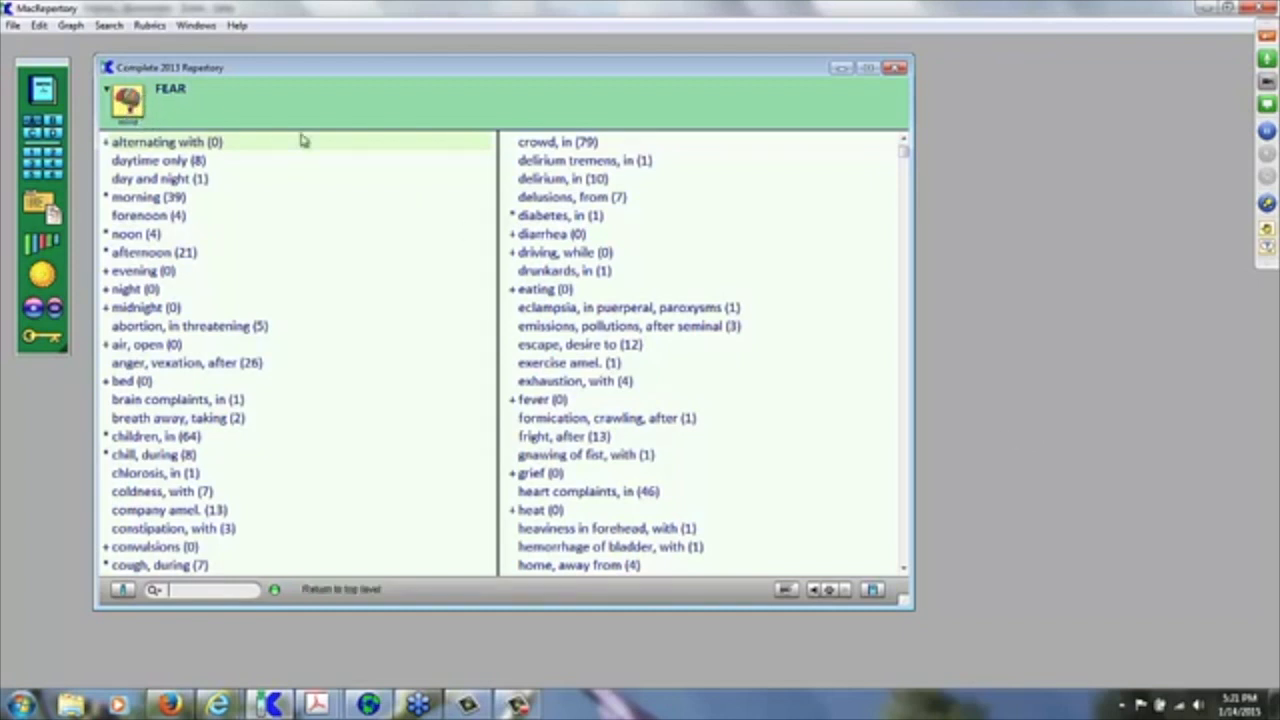
Step: Move up to Mind and back into FEAR twice, show then hide remedies, and type-ahead to dogs
left_click(390, 118)
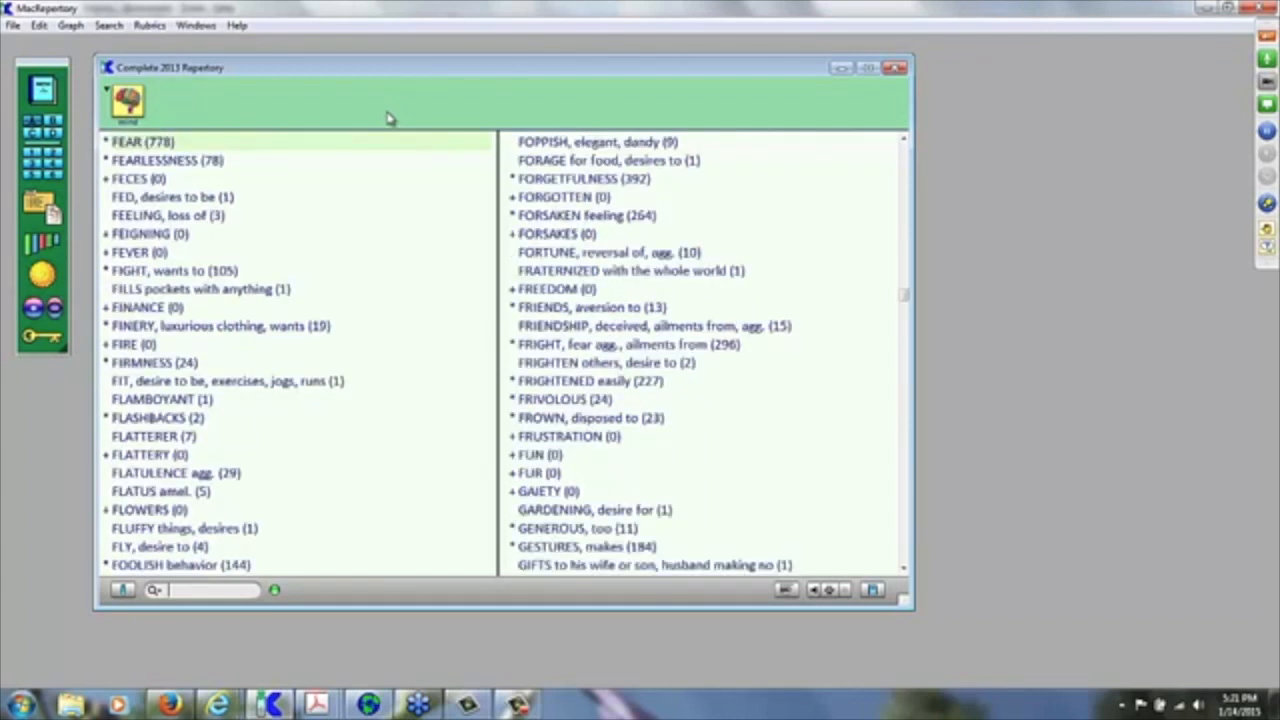
key("Return")
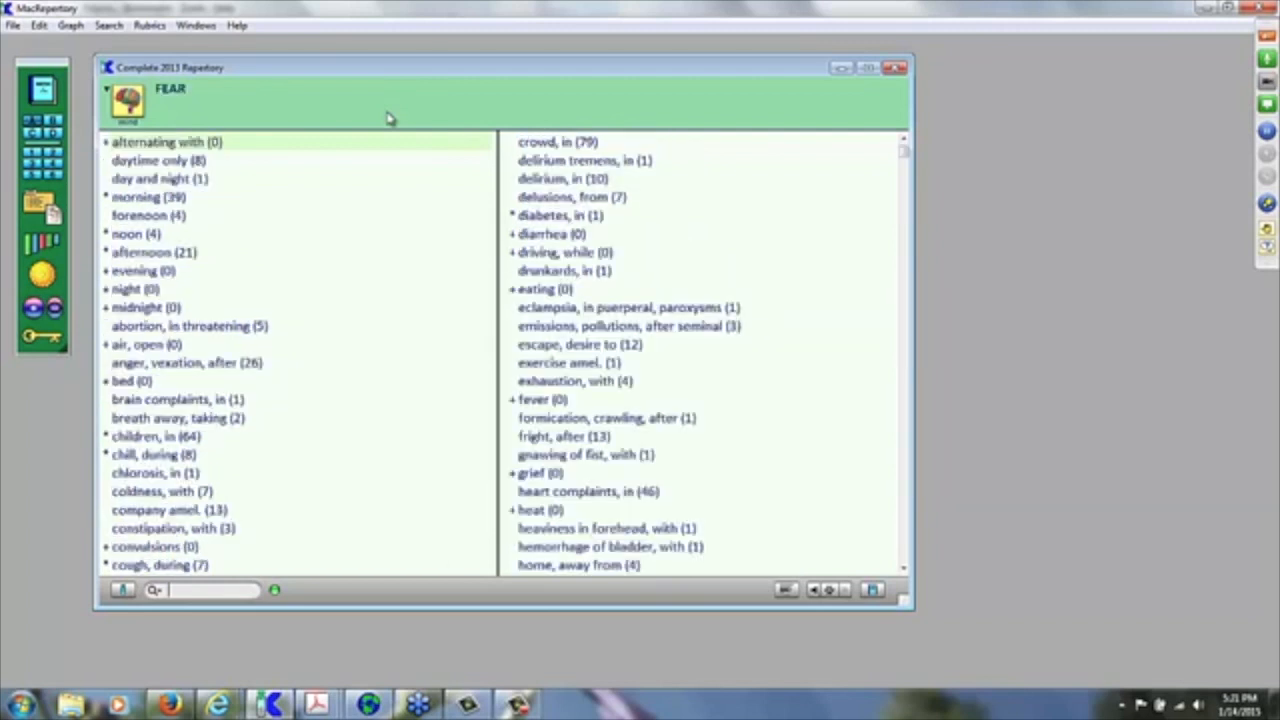
left_click(390, 118)
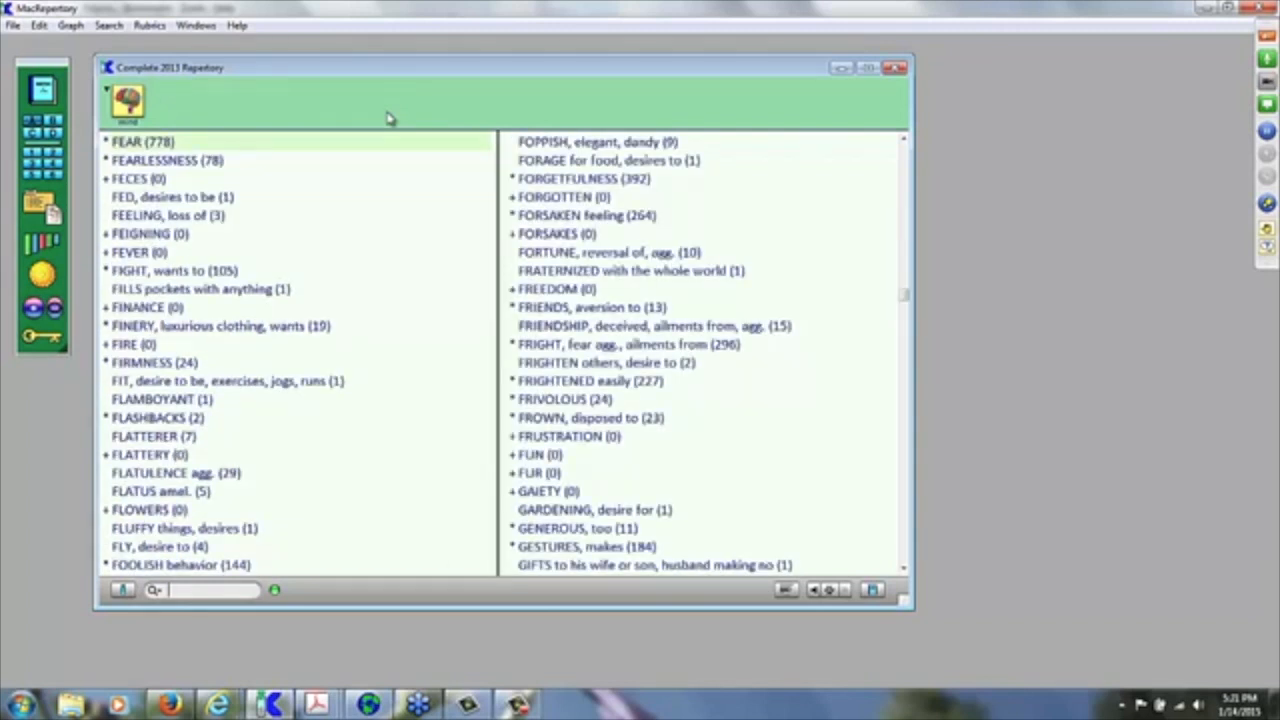
key("Return")
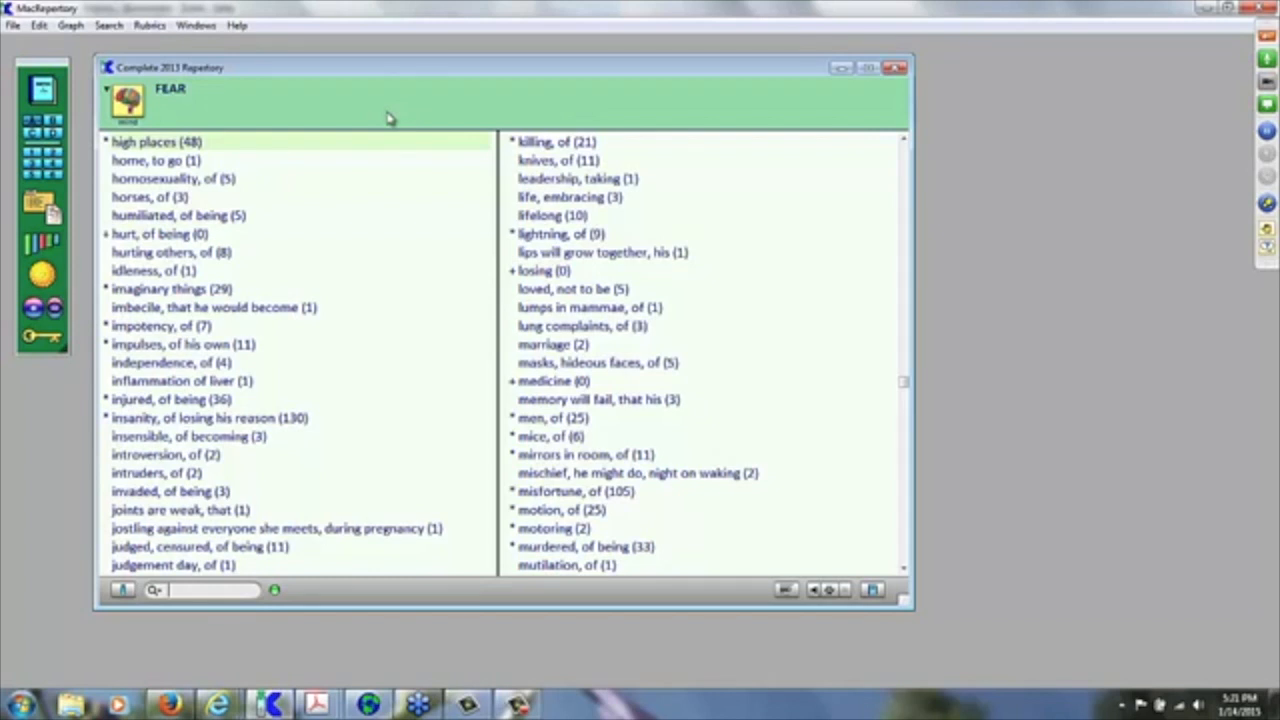
key("Right")
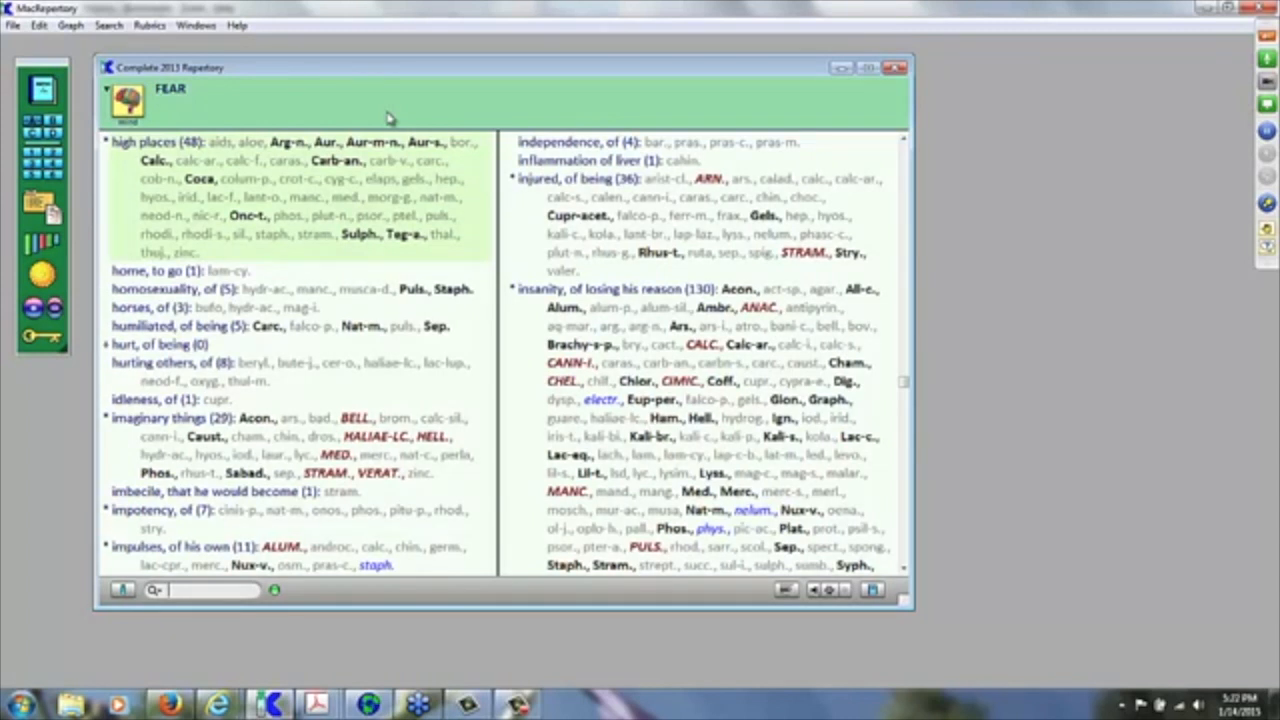
key("Left")
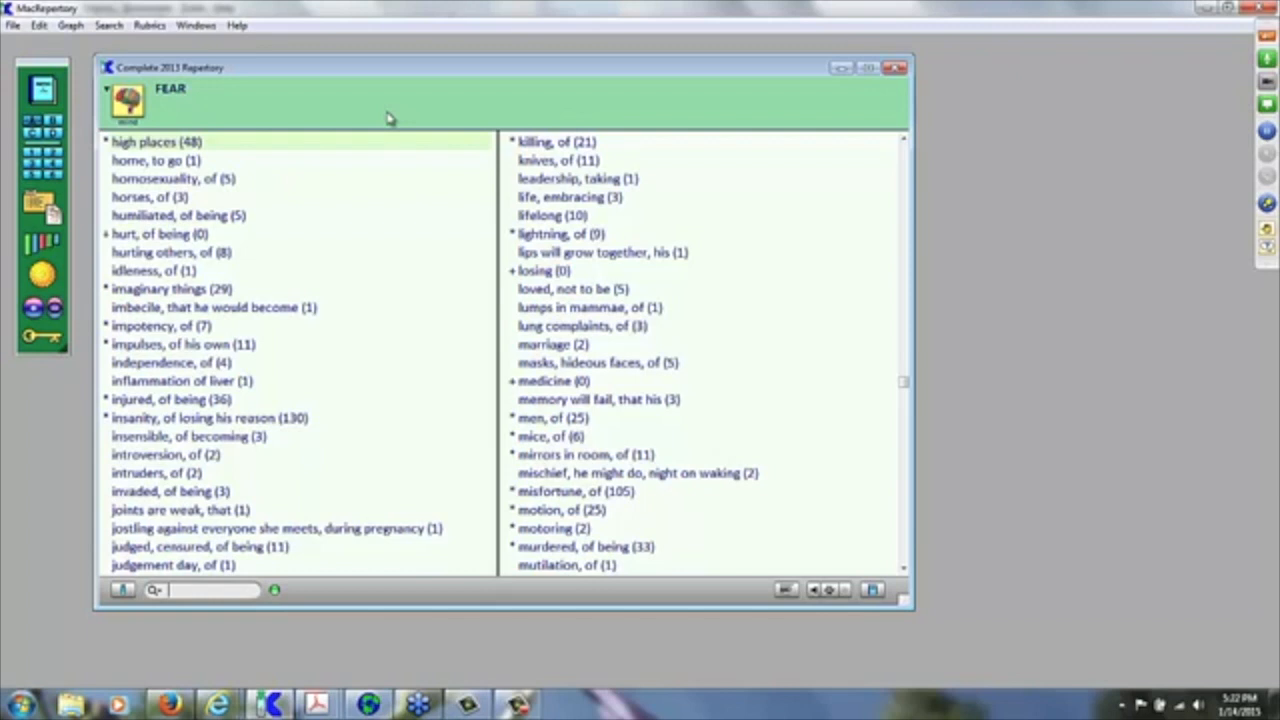
type("og")
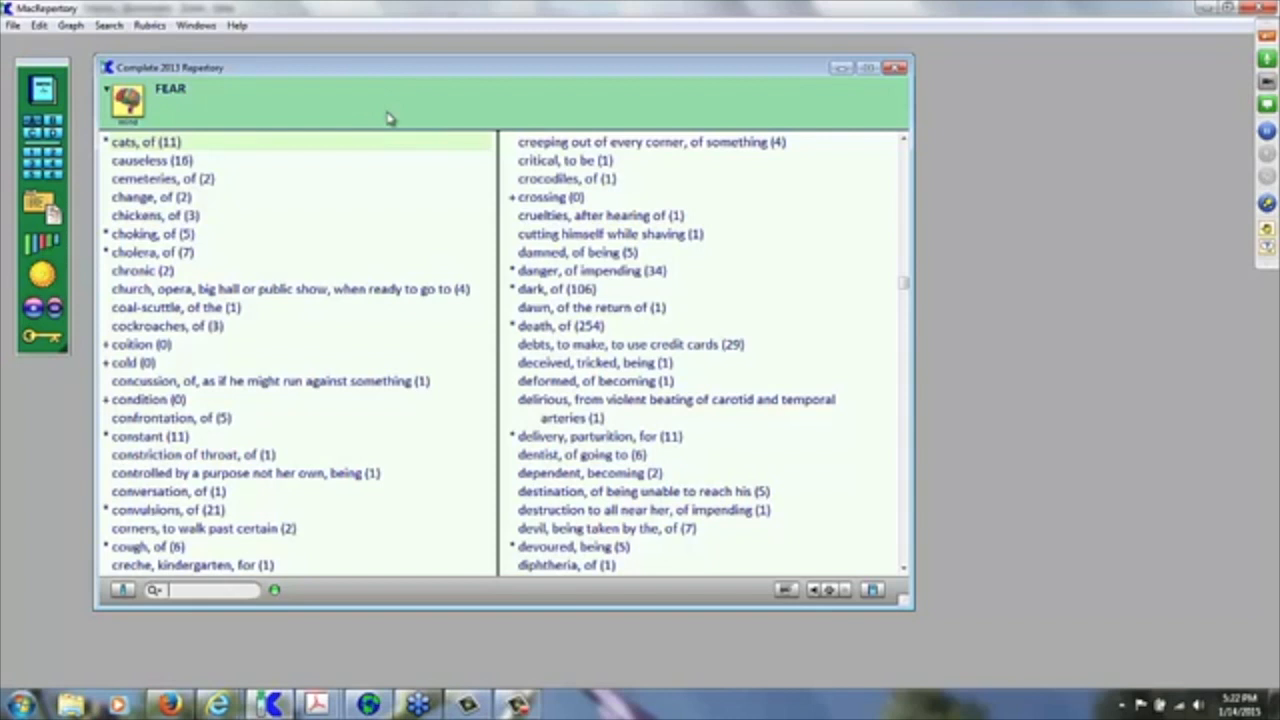
Step: Add the FEAR subrubric cholera, of (7) to clipboard B, then close that clipboard
left_click(57, 125)
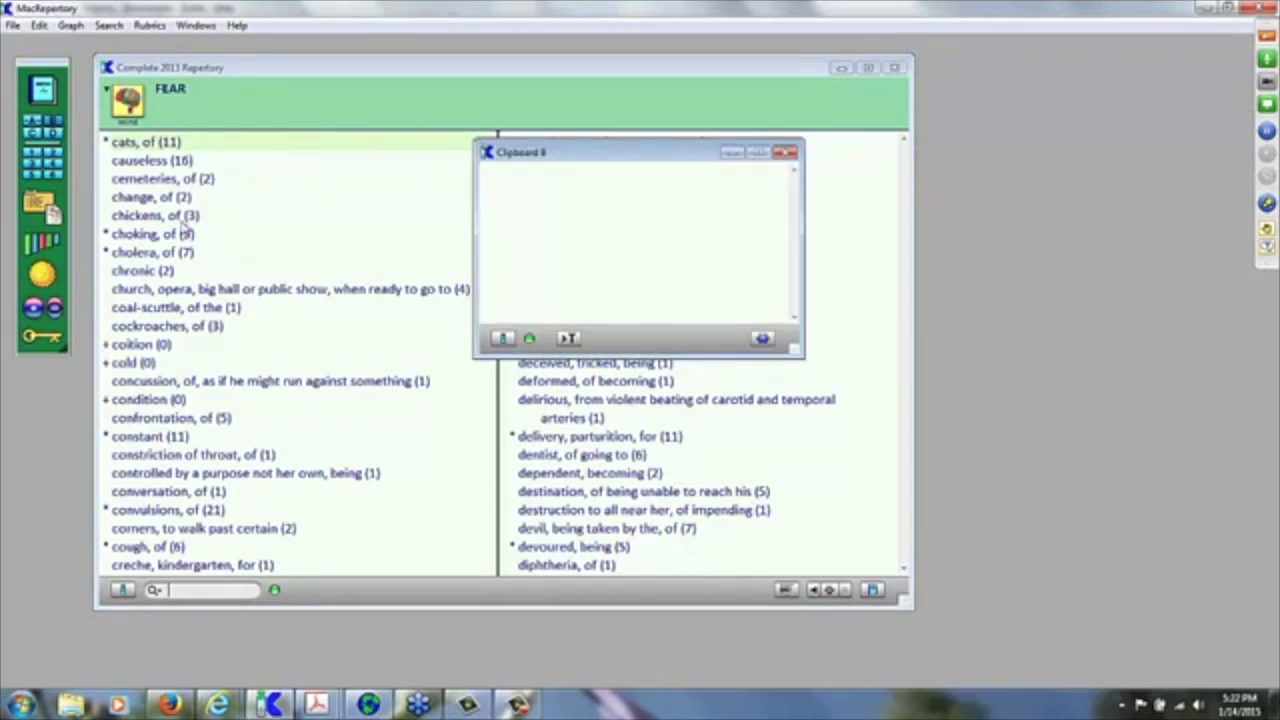
left_click_drag(674, 151, 1074, 169)
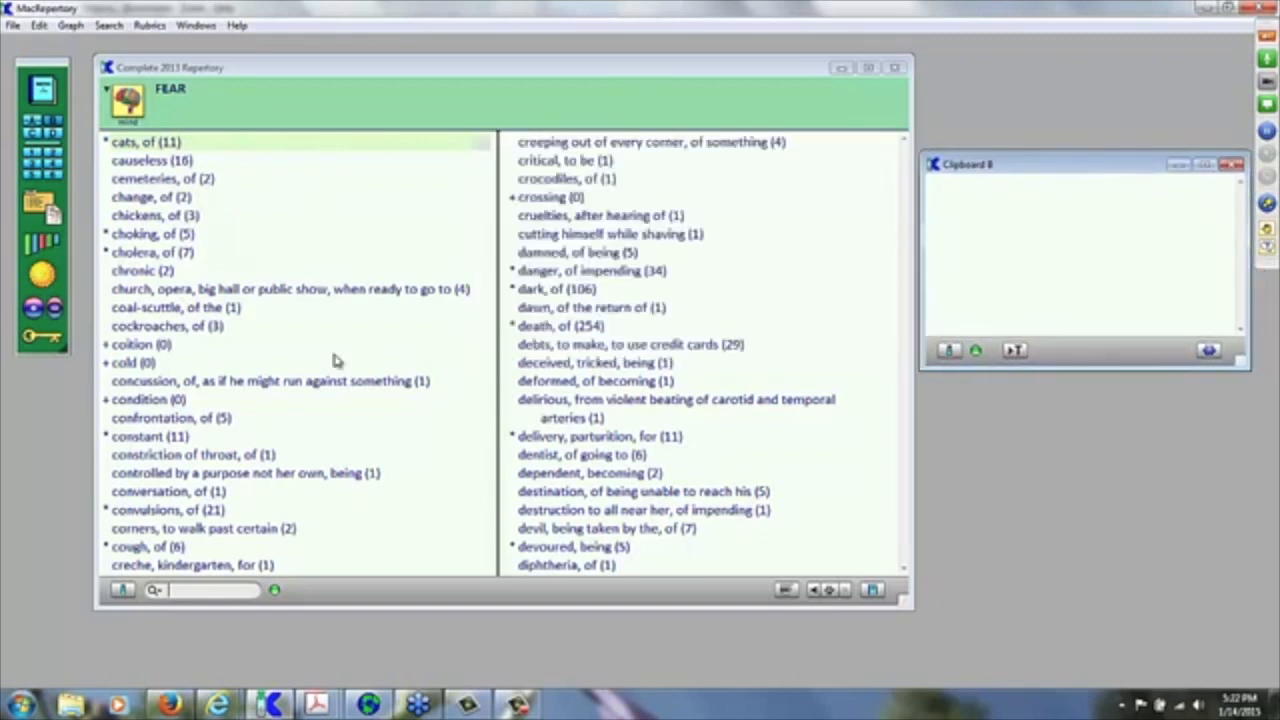
left_click(153, 257)
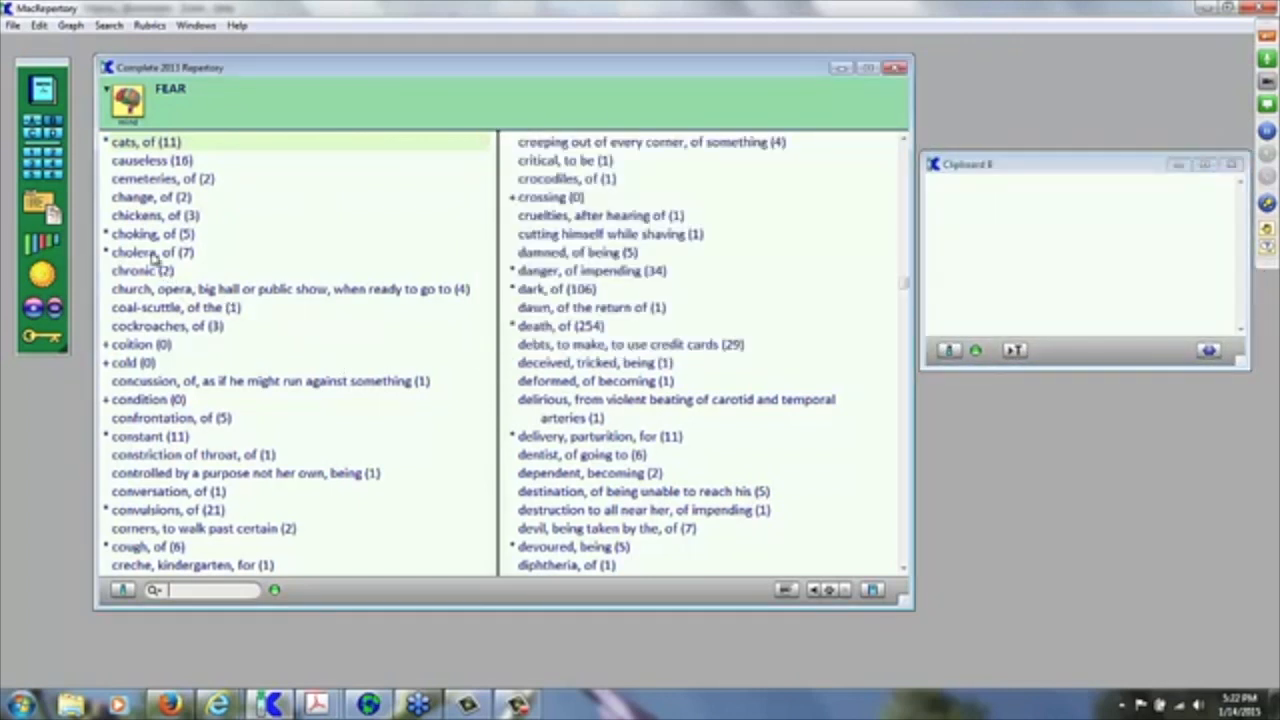
left_click(154, 257)
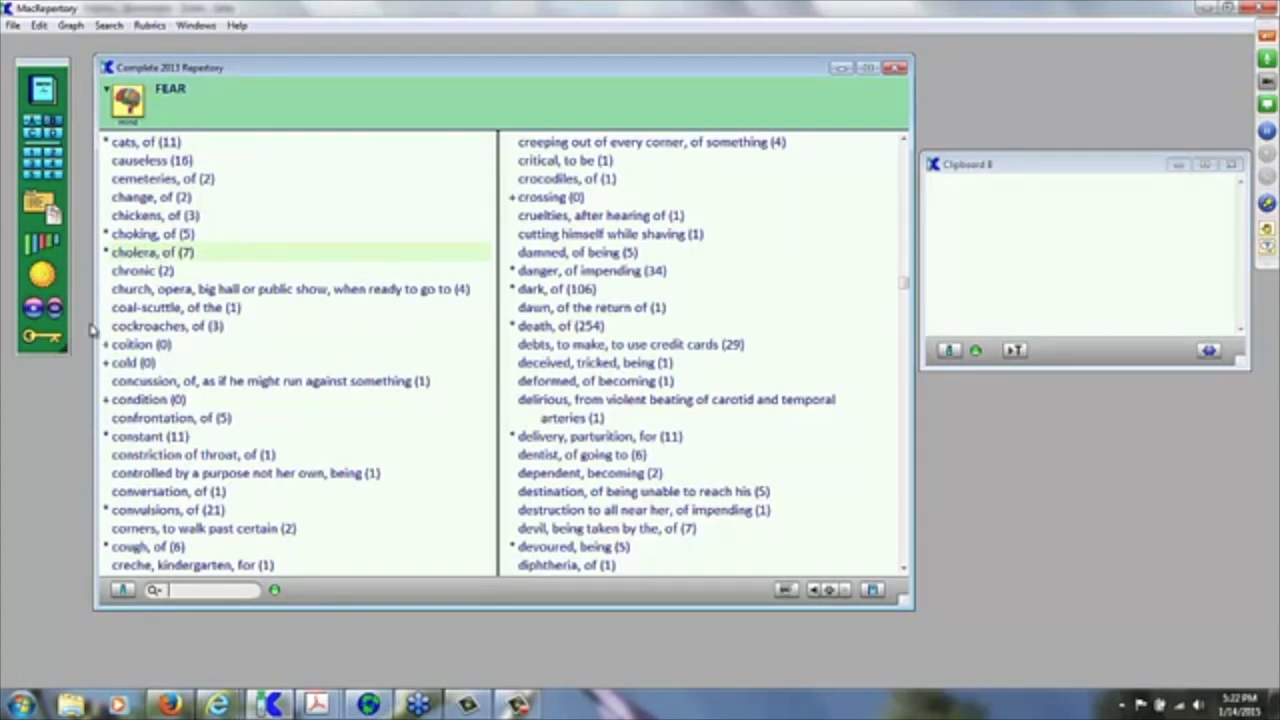
key("Return")
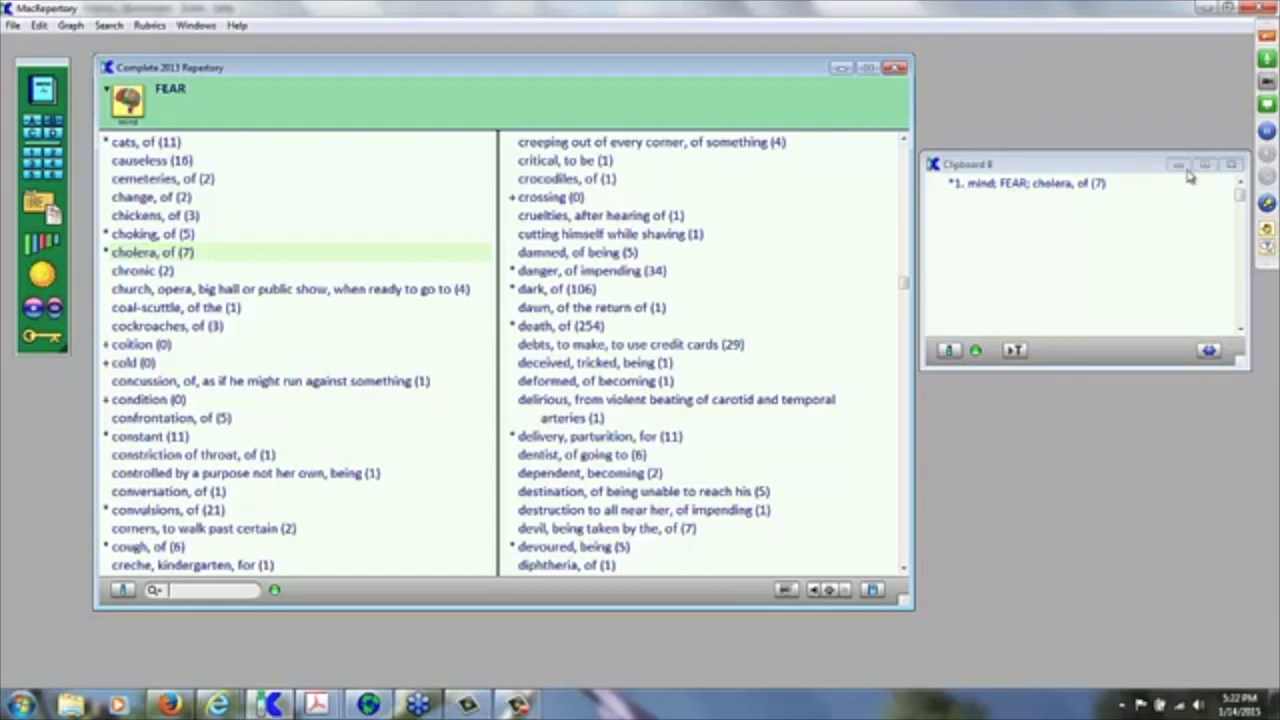
left_click(1236, 166)
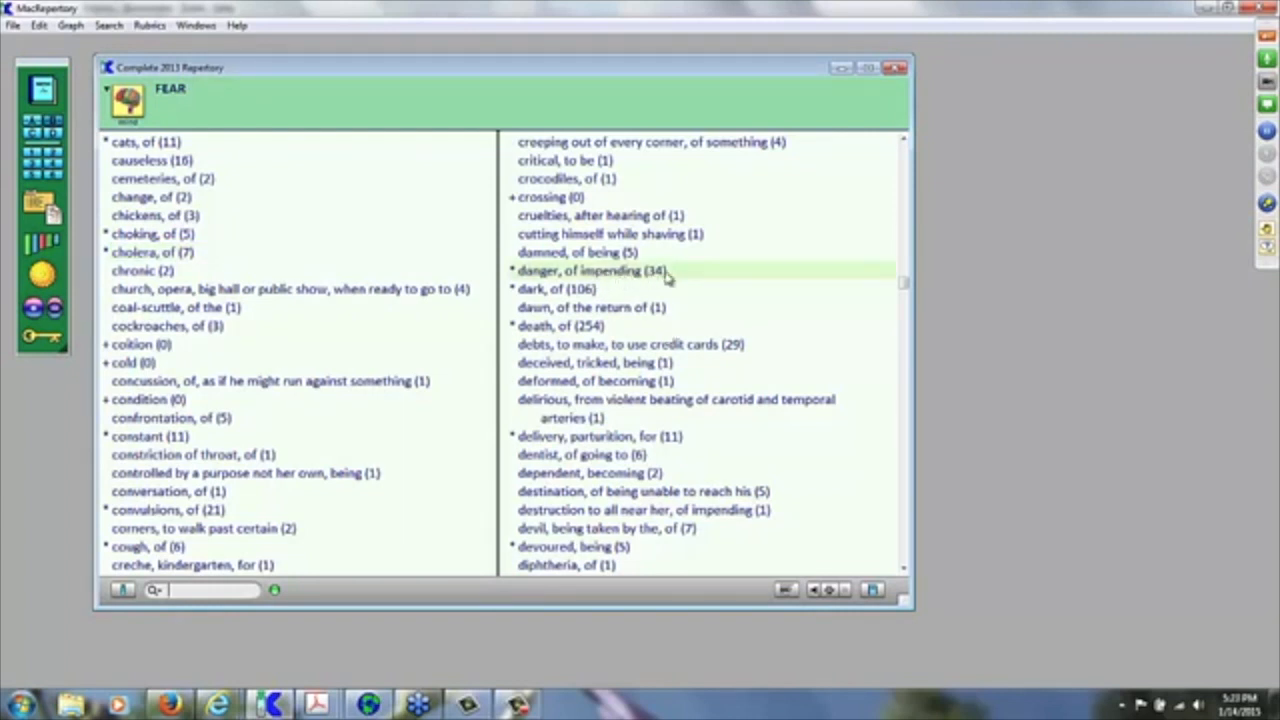
Step: Drag 'danger, of impending' into Clipboard II, close it, and show Clipboard A's four FEAR rubrics
left_click_drag(668, 278, 56, 125)
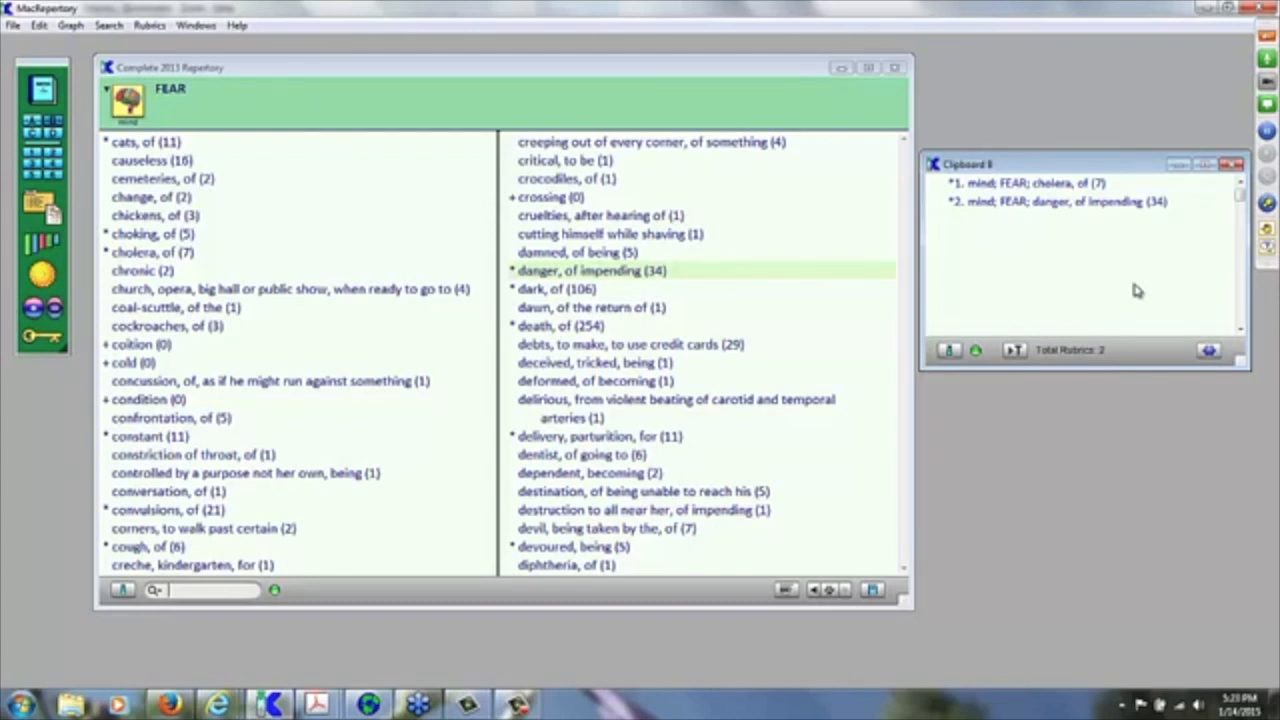
left_click(1233, 165)
left_click(38, 128)
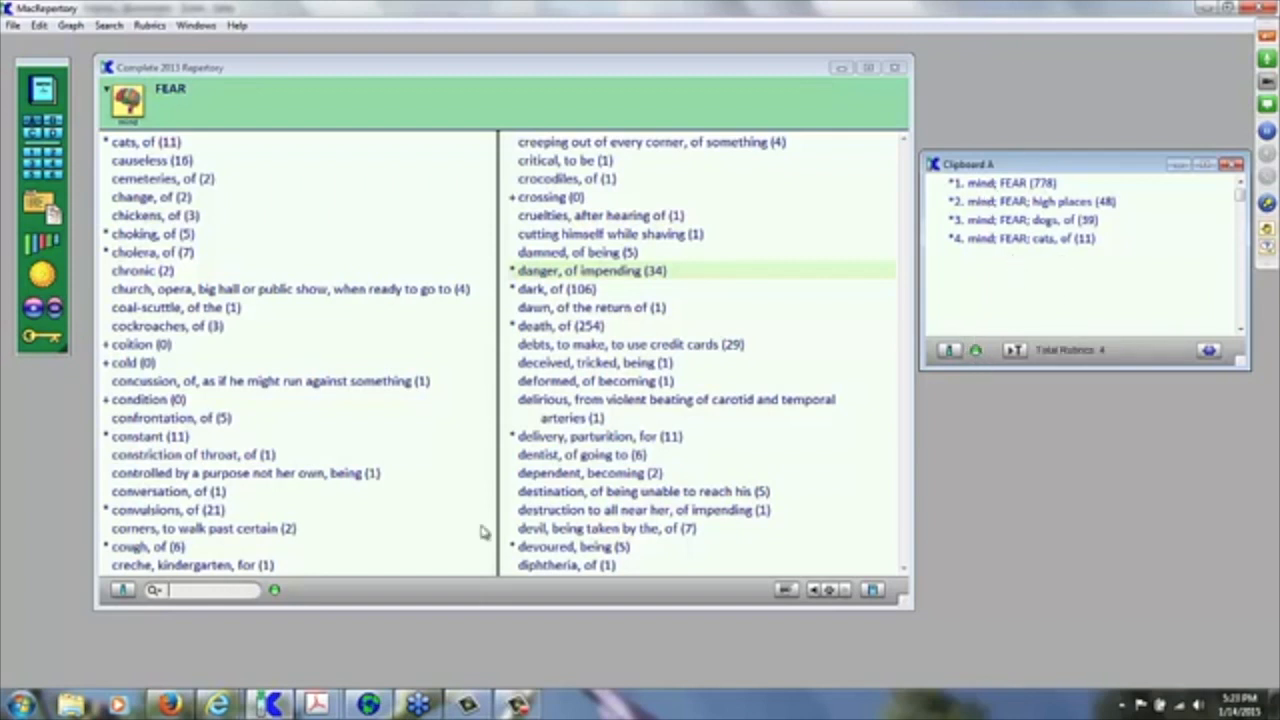
left_click(163, 590)
left_click(257, 106)
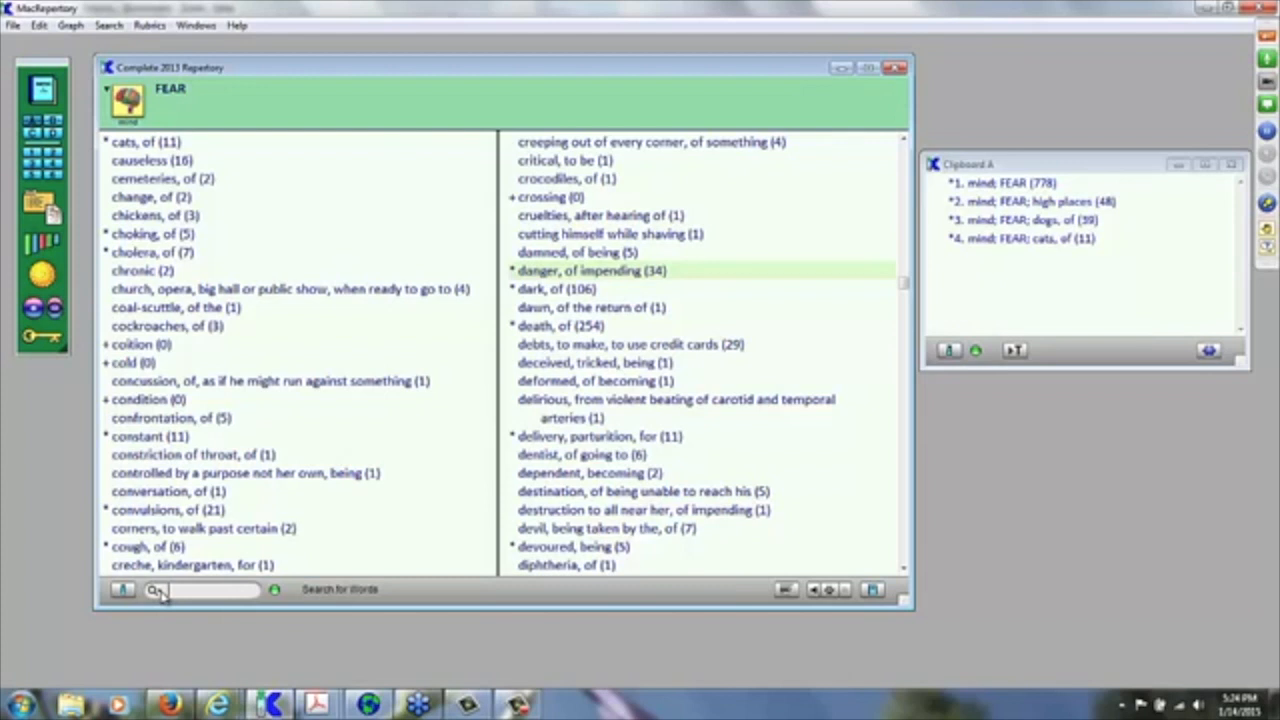
left_click(156, 590)
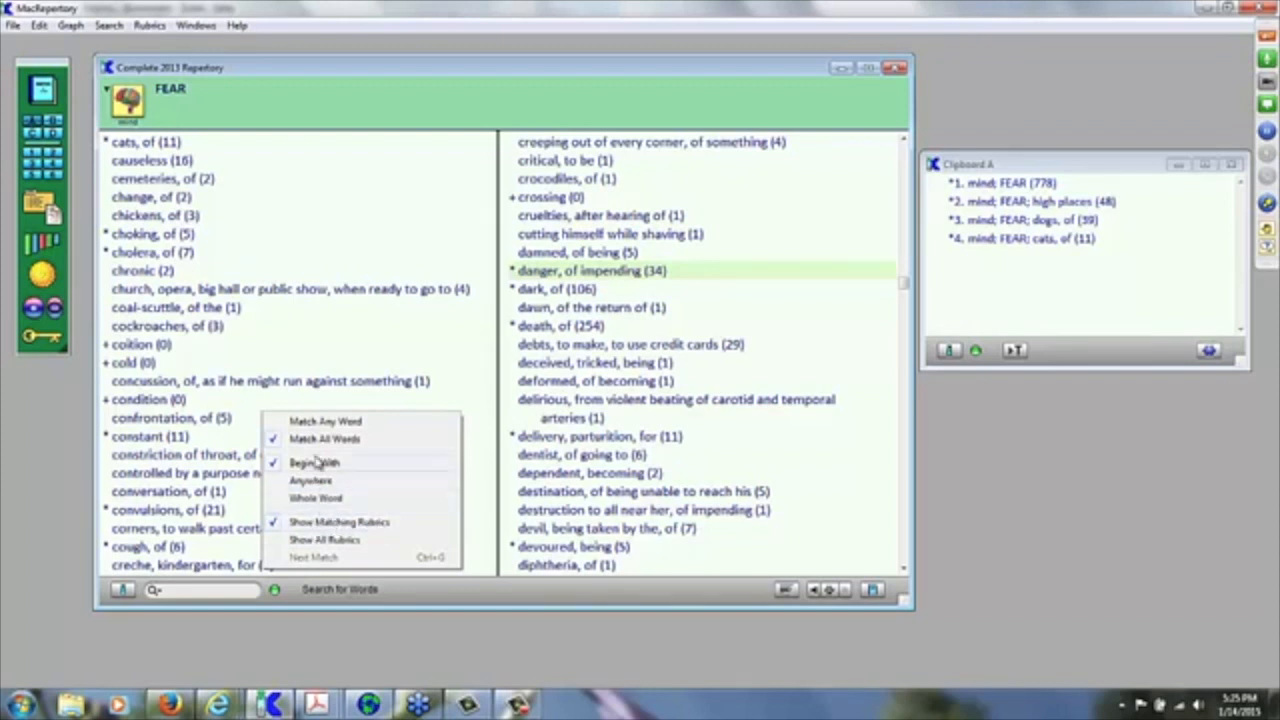
left_click(205, 591)
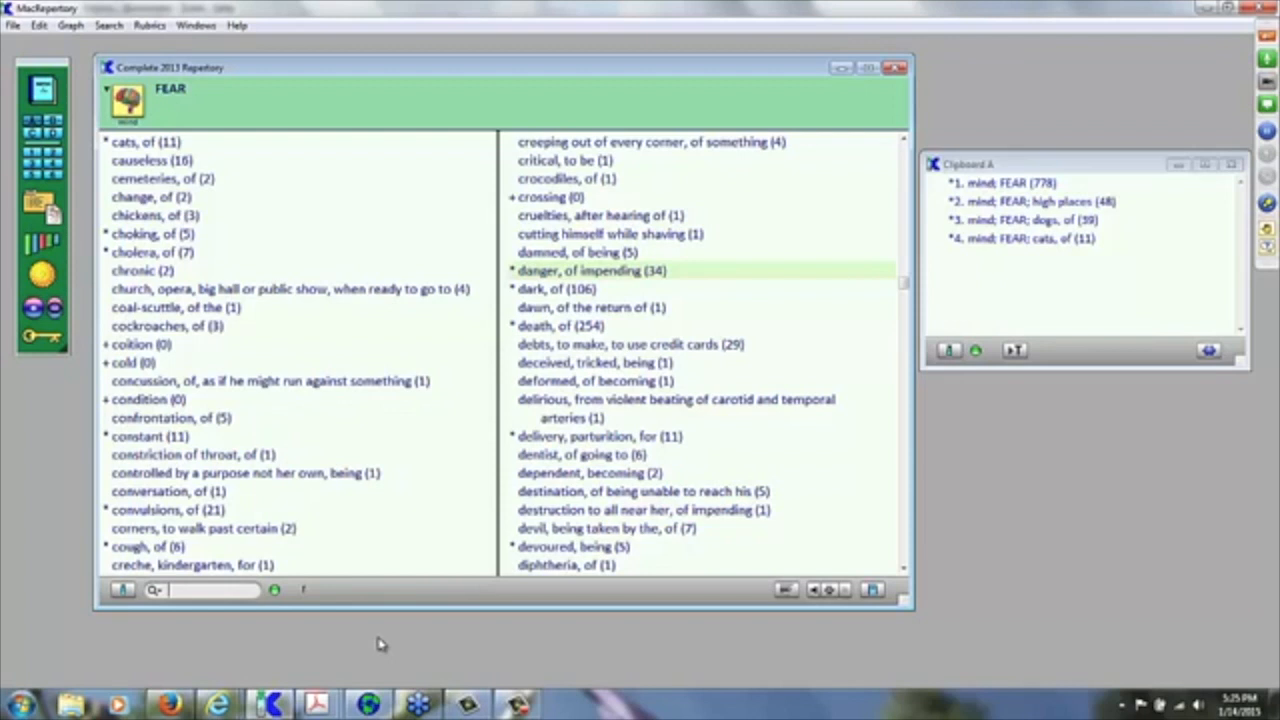
left_click(206, 588)
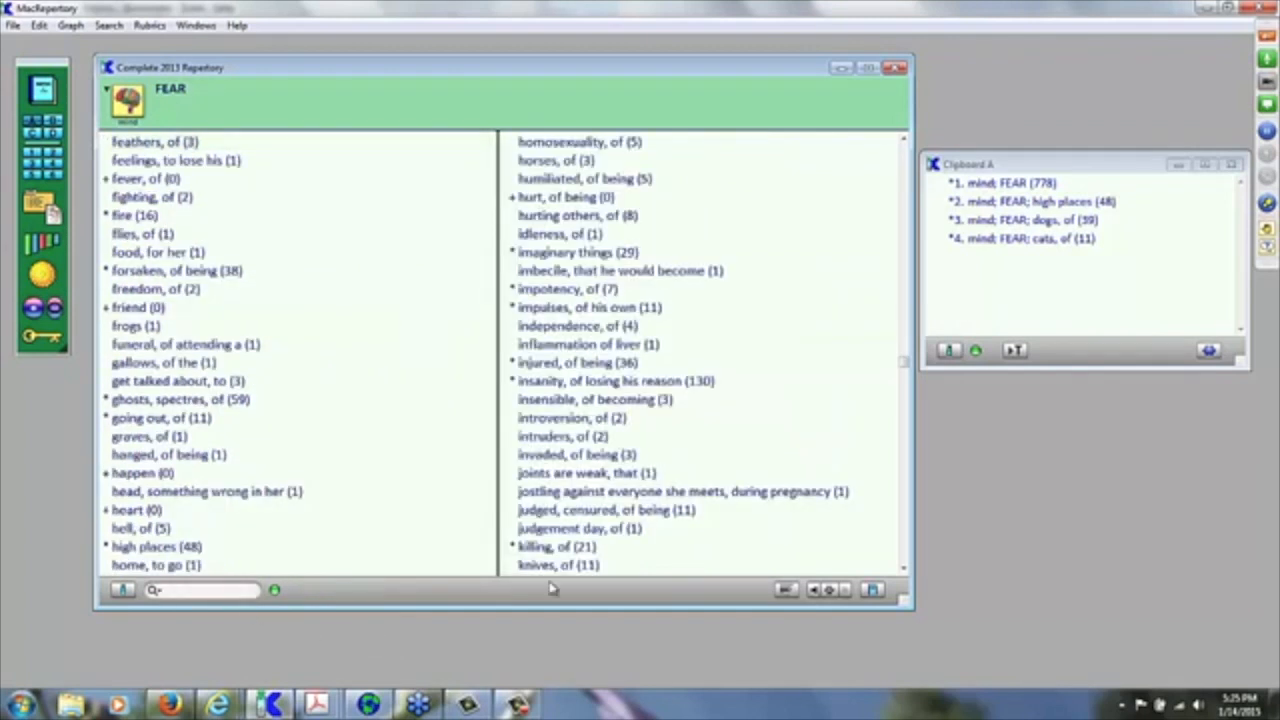
type("fear")
key("Return")
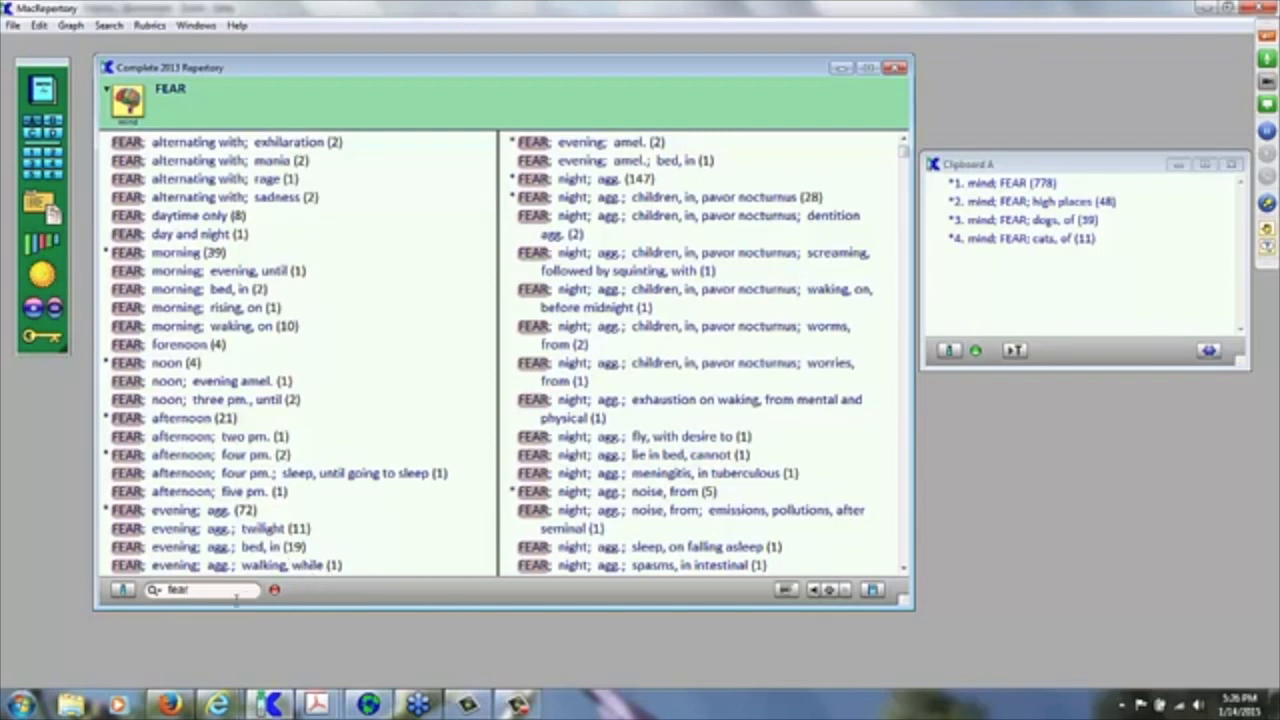
left_click(275, 591)
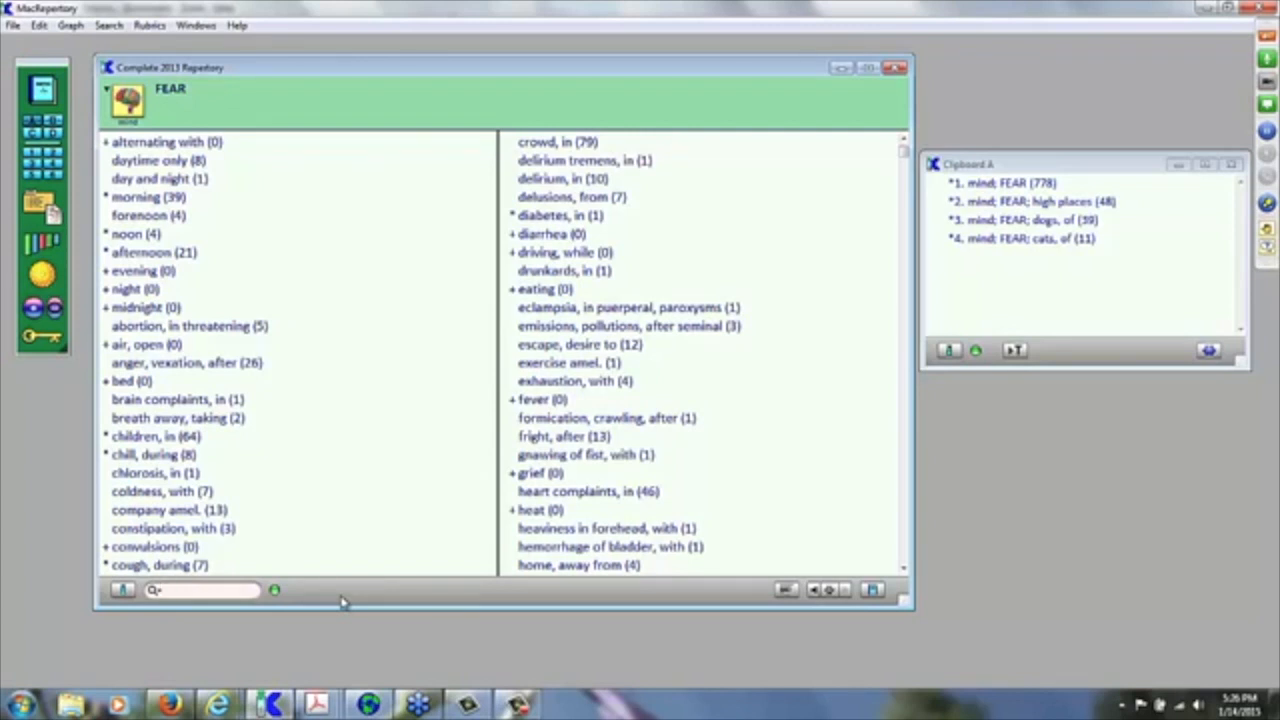
type("fear")
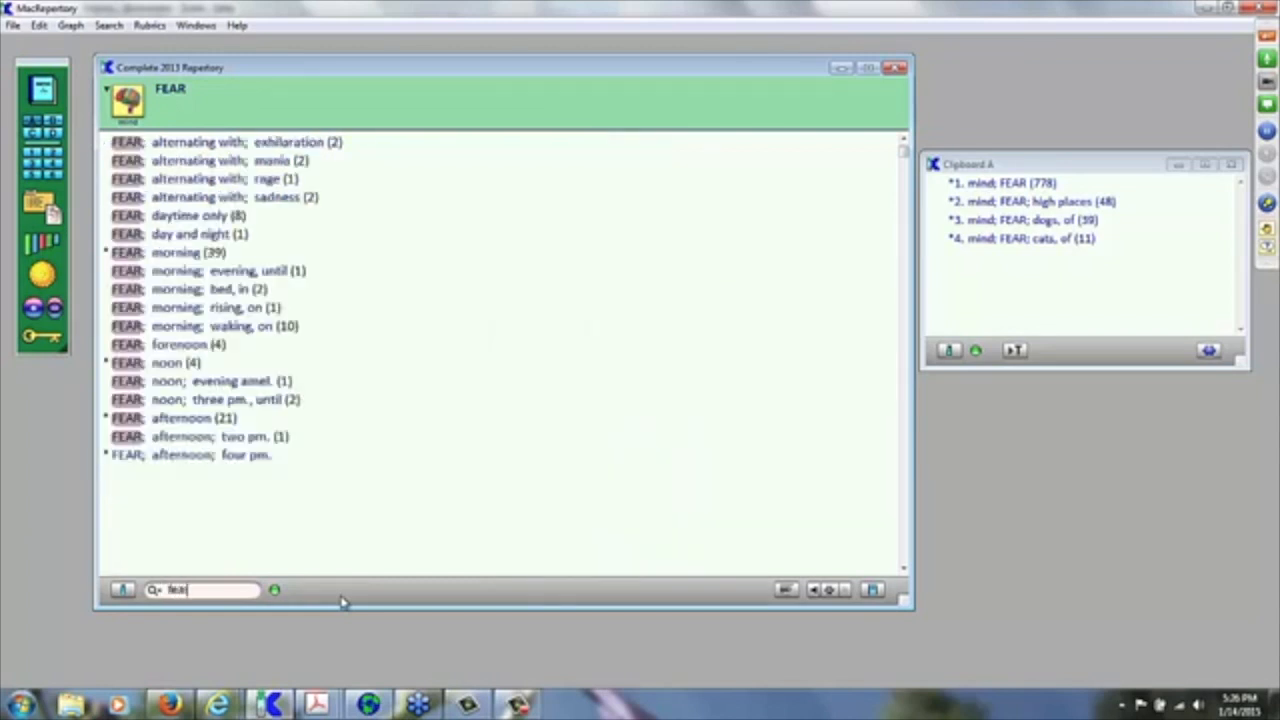
type(" dark")
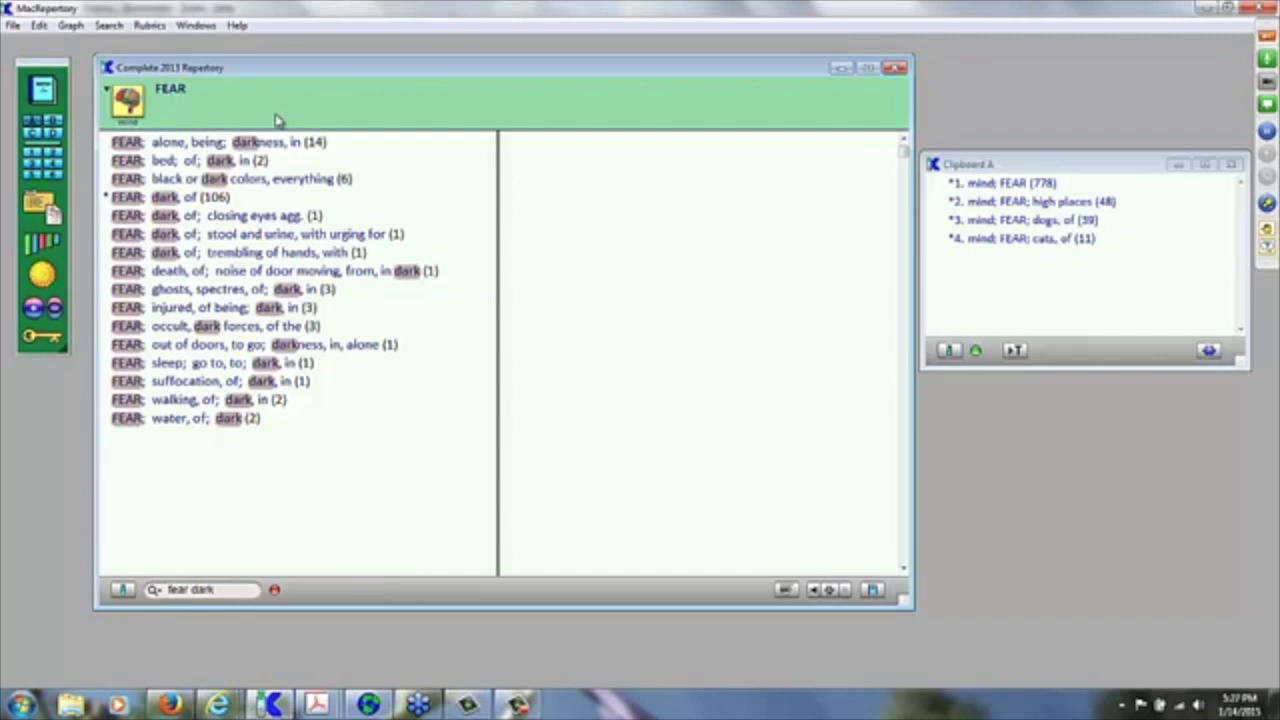
left_click(274, 590)
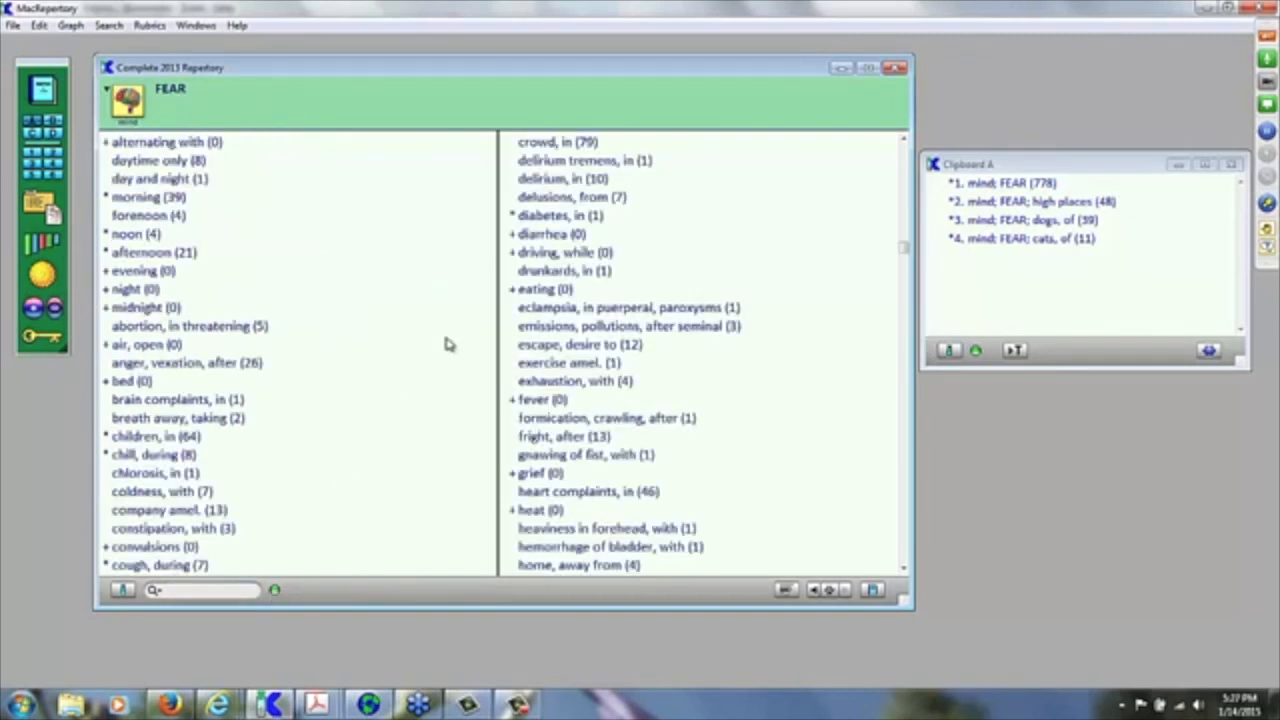
Step: Go back up to the mind rubrics and switch the Complete 2013 repertory to the Head section
key("Left")
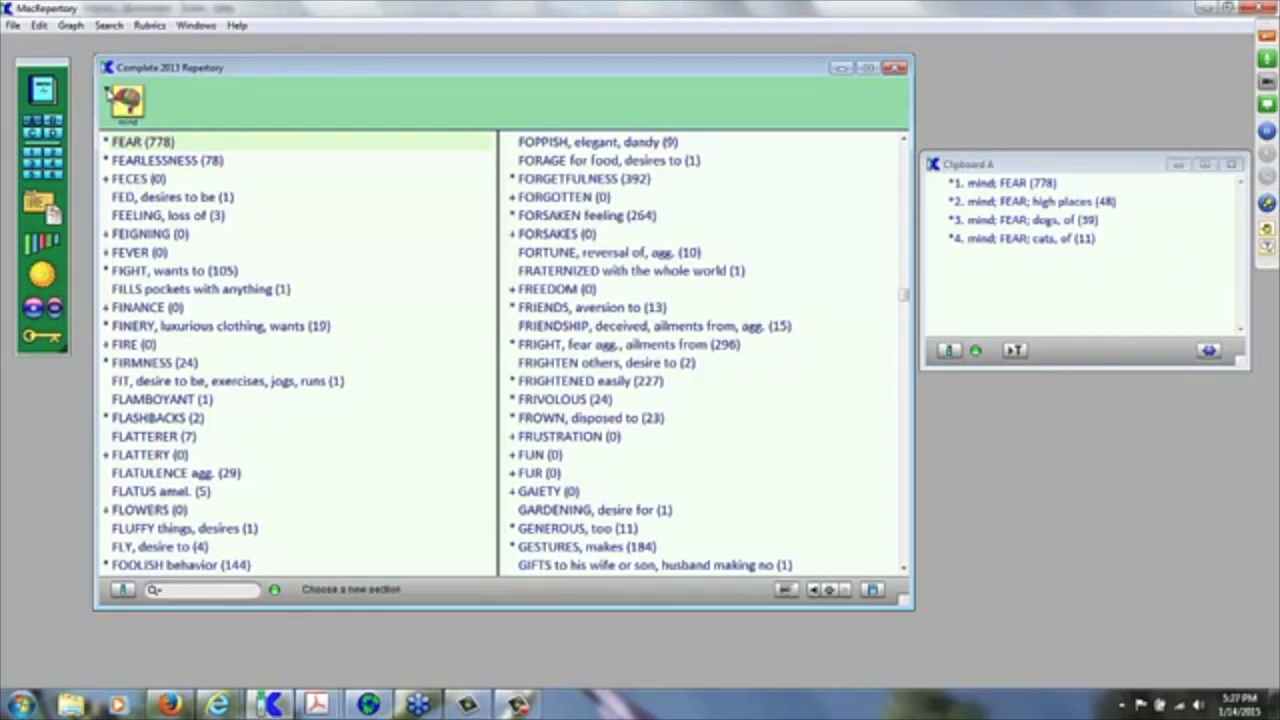
left_click(112, 92)
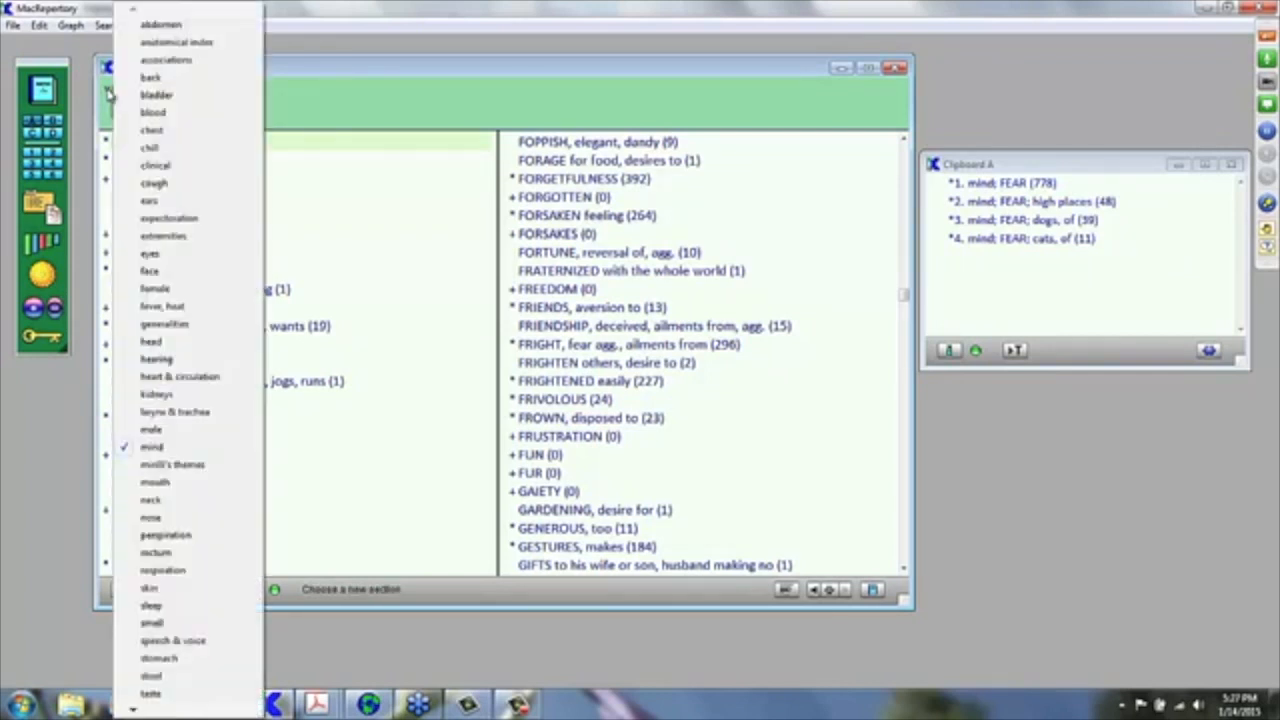
left_click(312, 103)
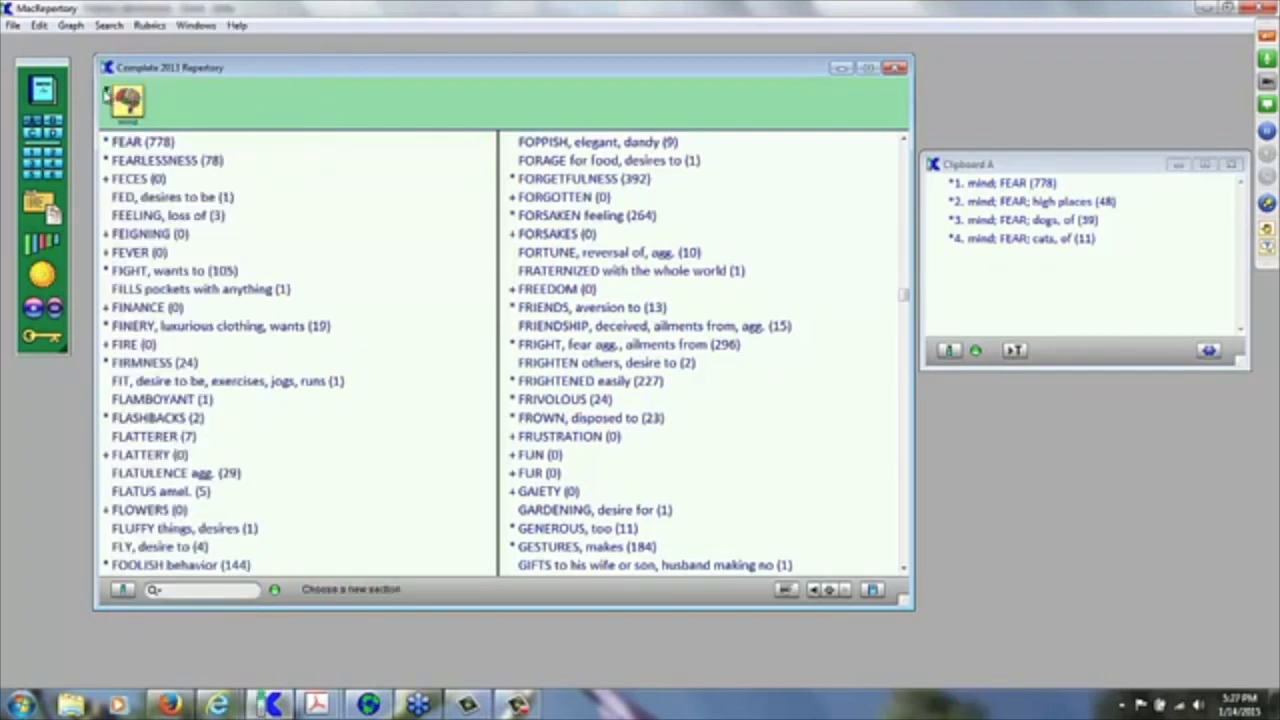
left_click(108, 93)
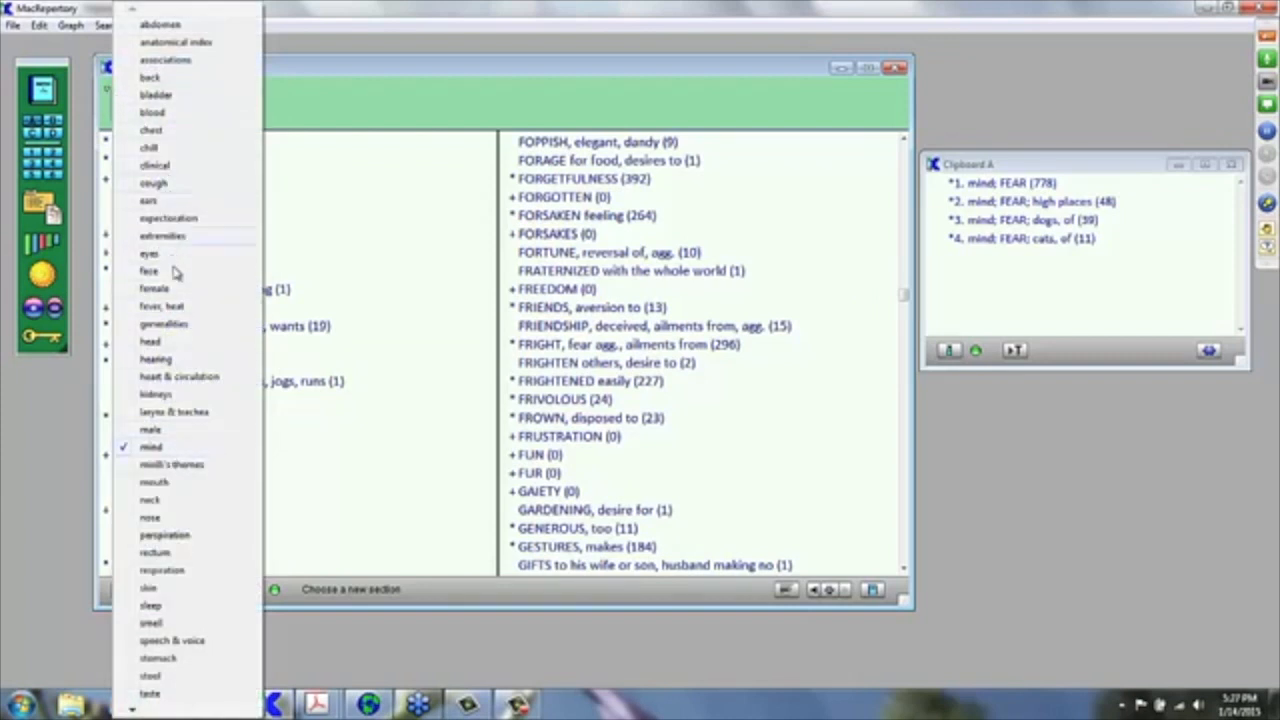
left_click(155, 342)
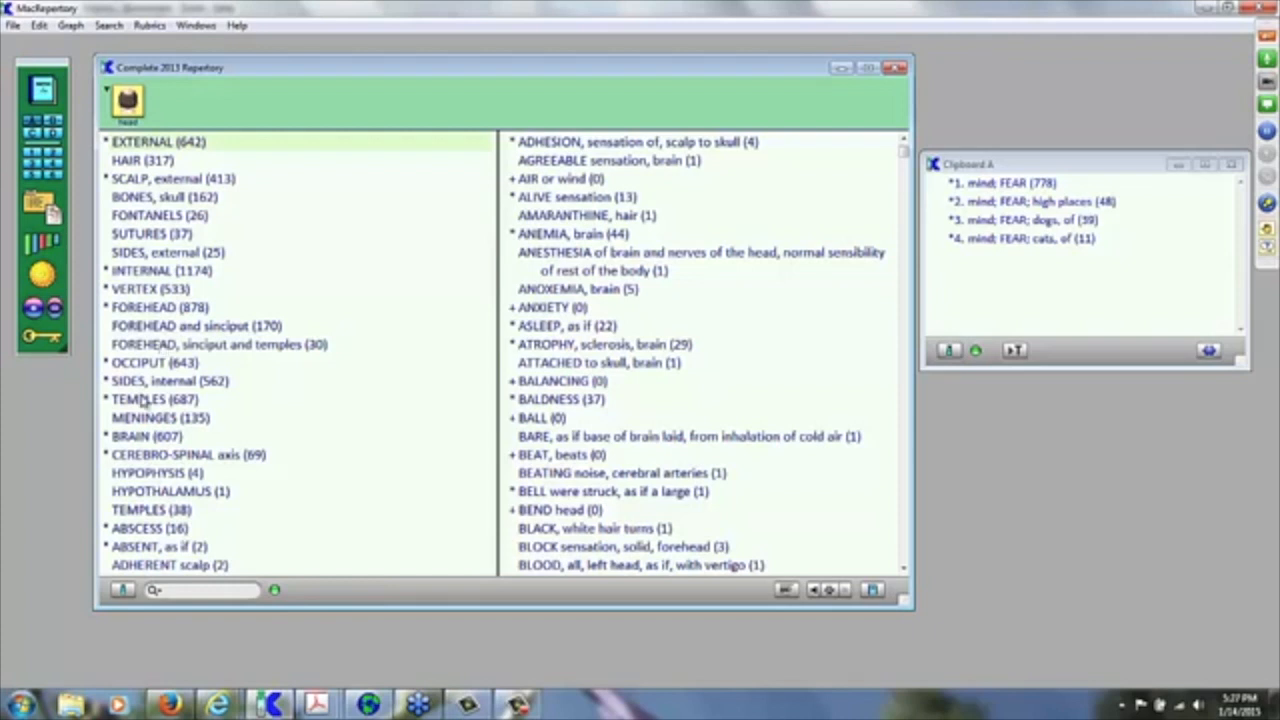
left_click(186, 590)
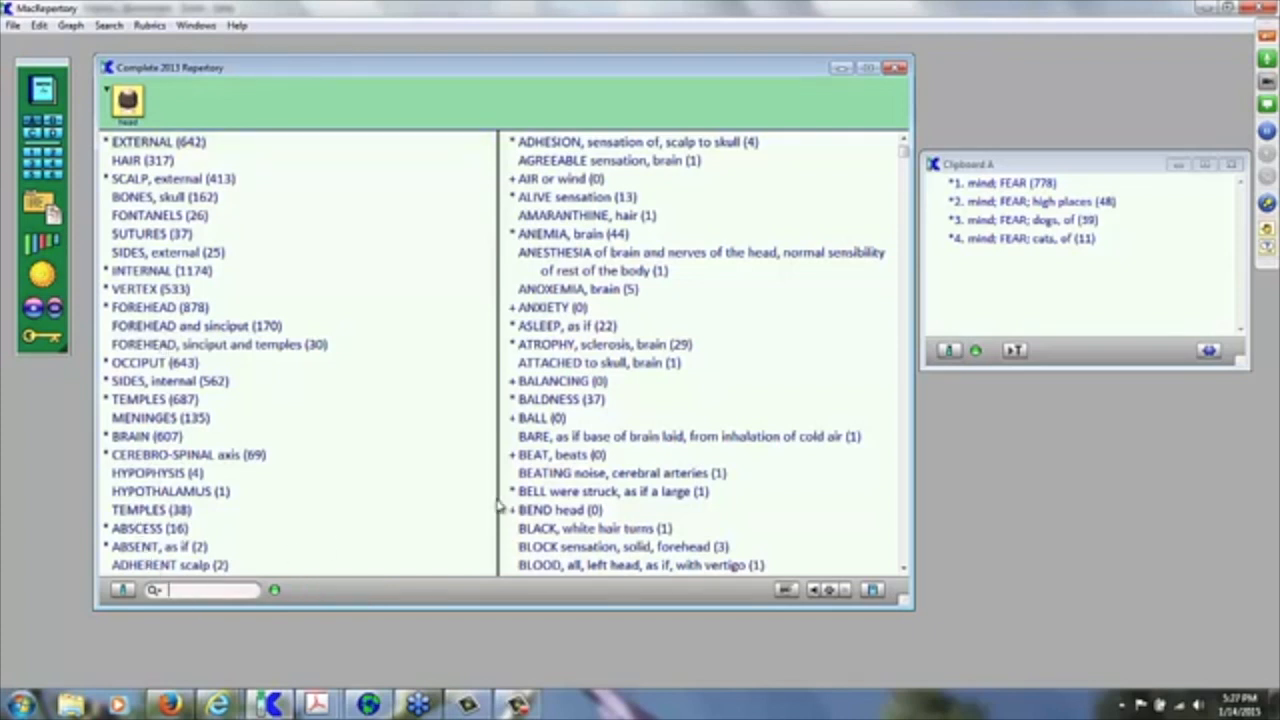
type("fear")
key("Return")
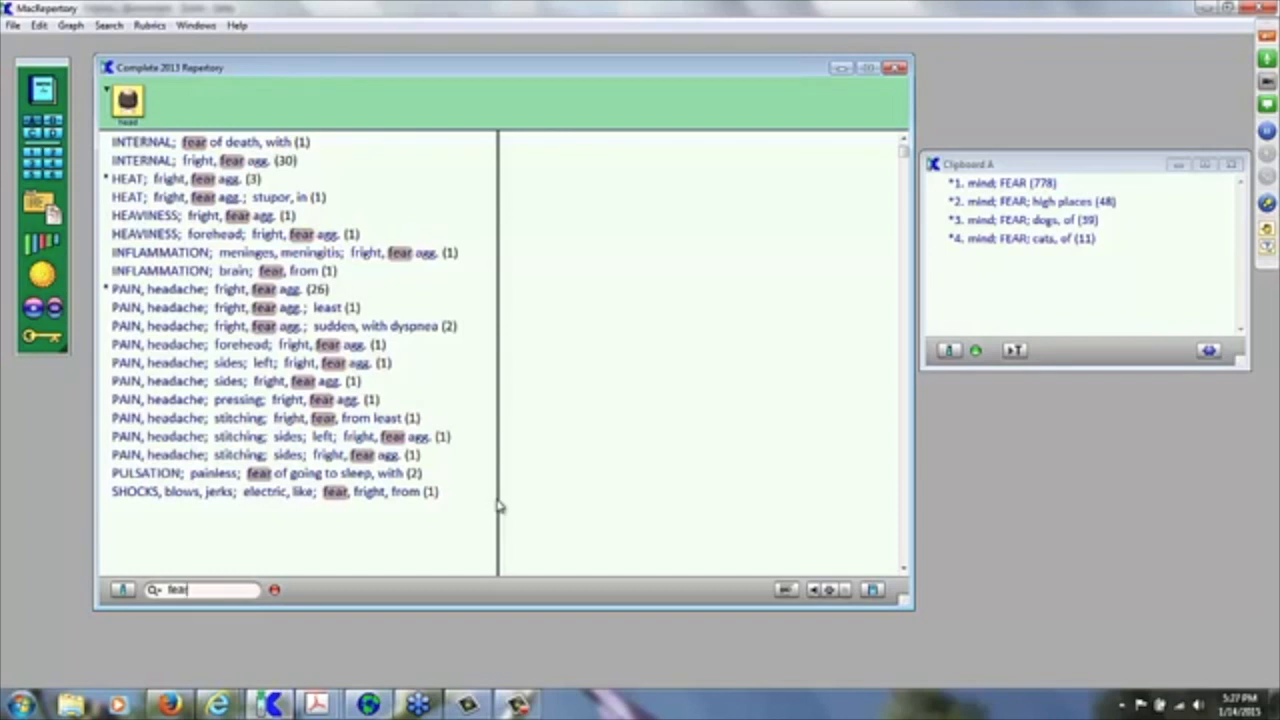
type("dark")
key("Return")
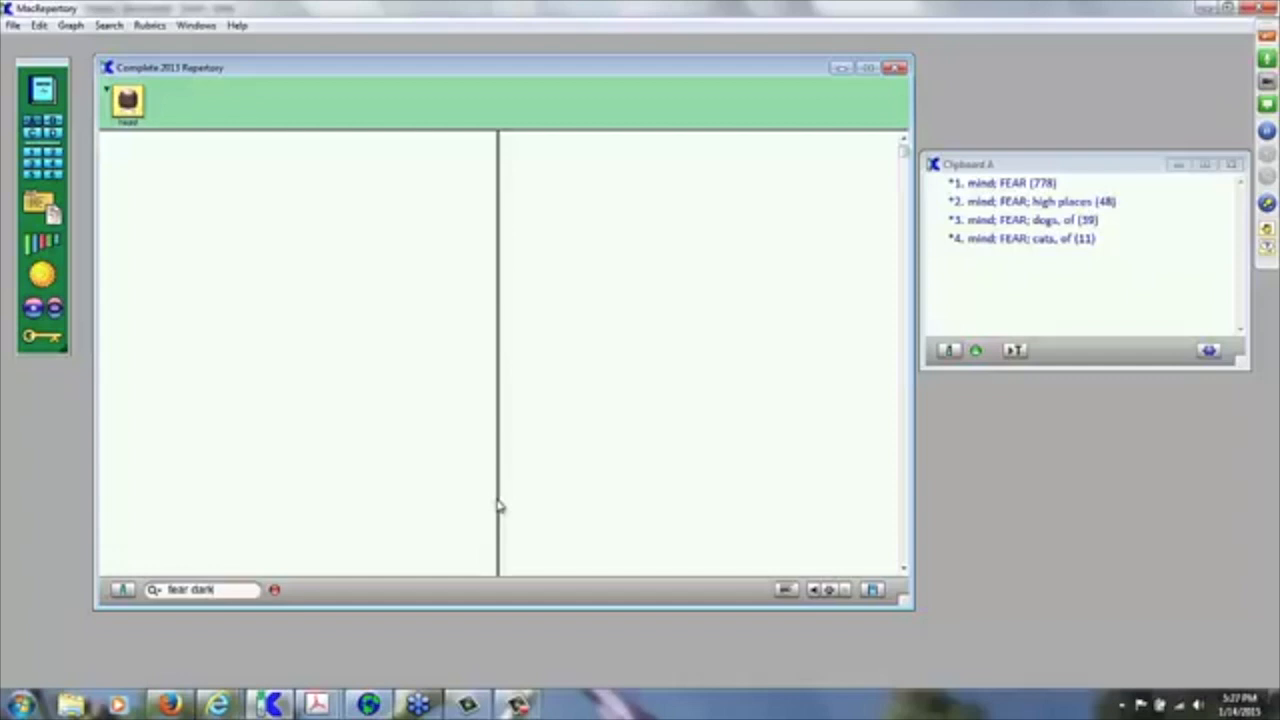
left_click(274, 590)
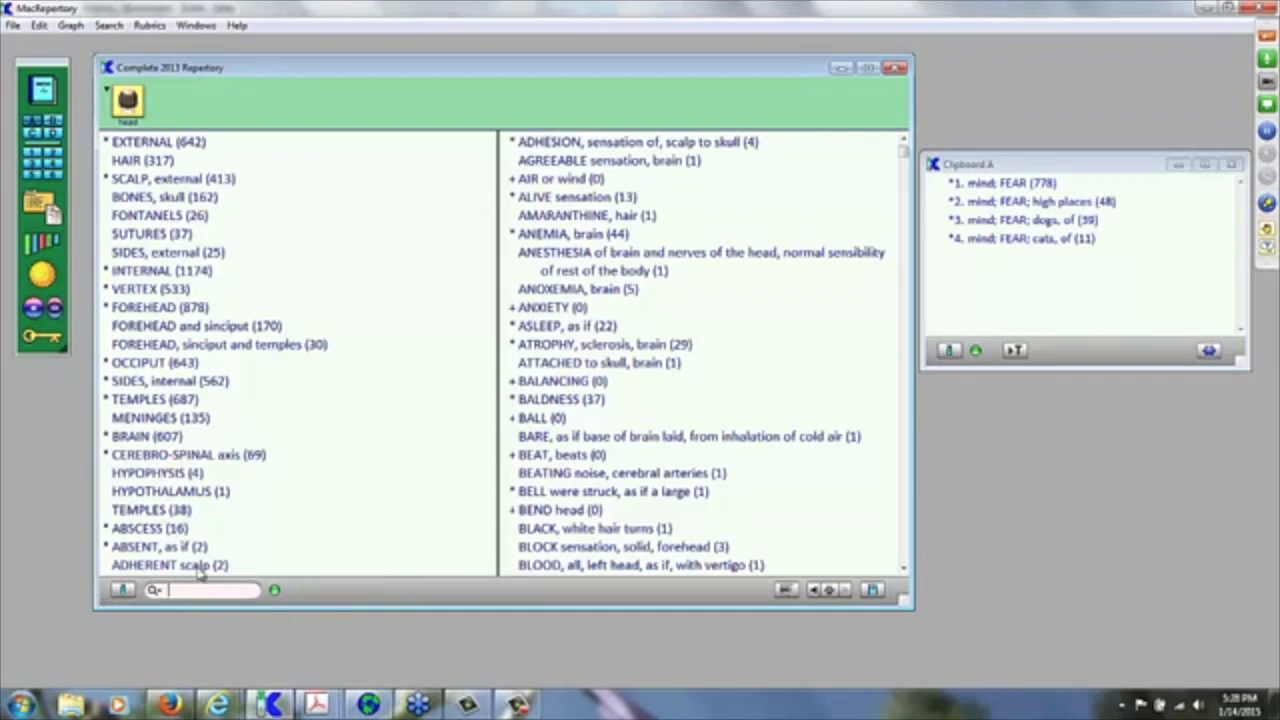
left_click(123, 590)
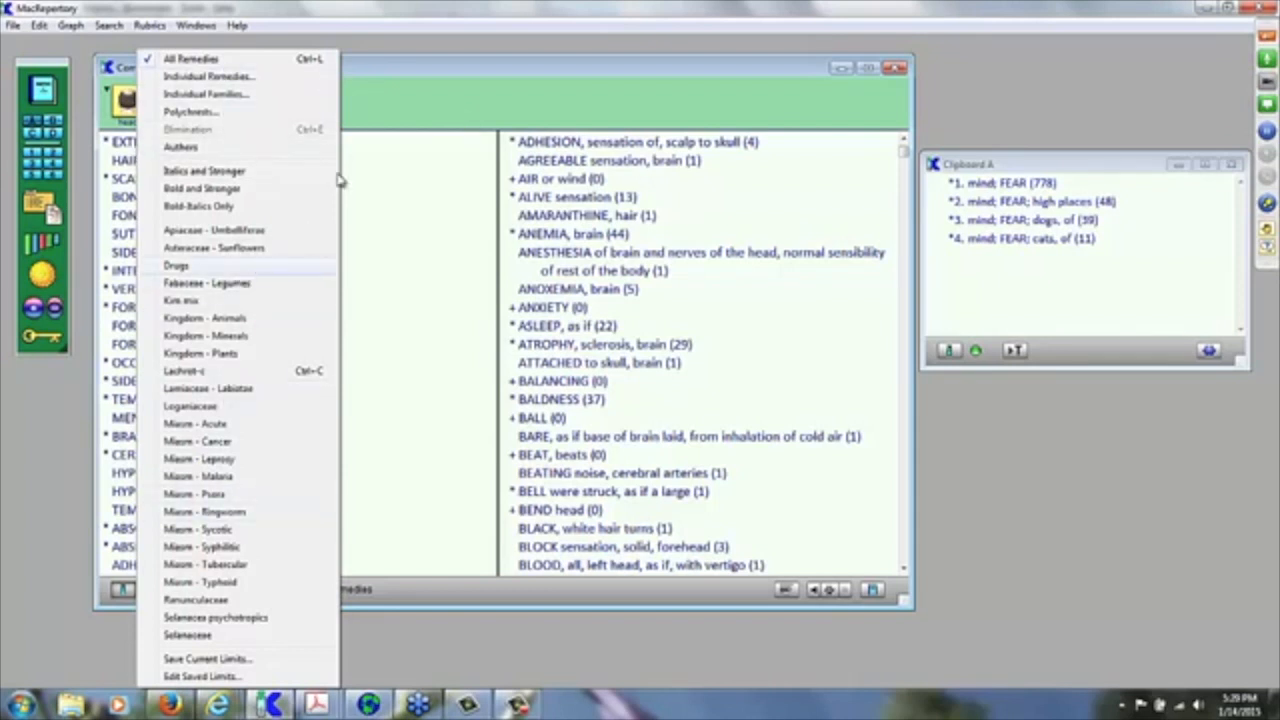
left_click(555, 112)
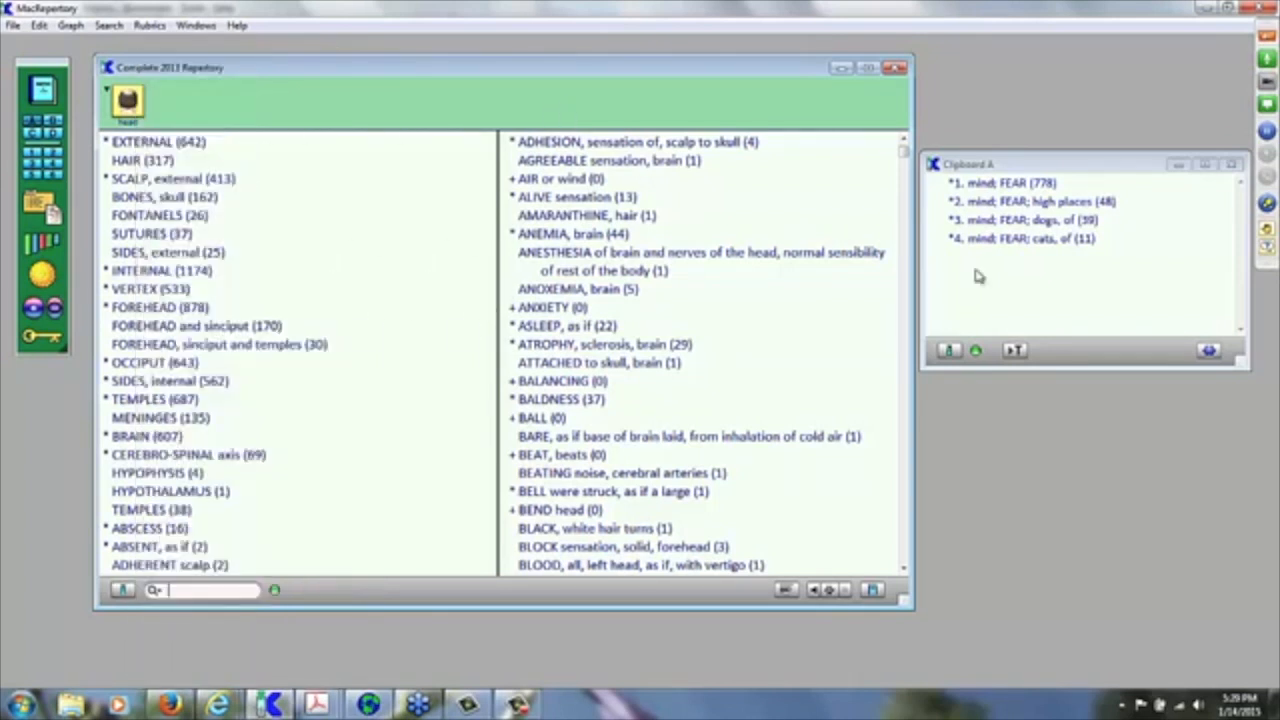
left_click(950, 352)
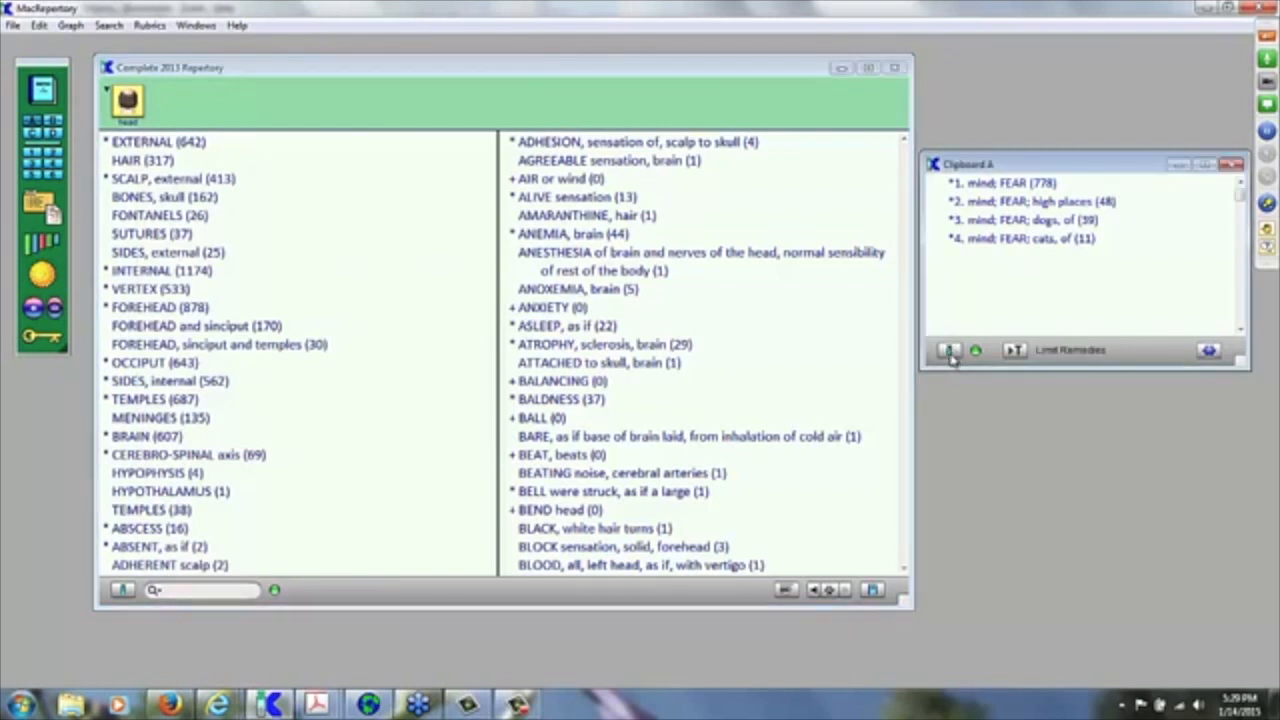
left_click(950, 352)
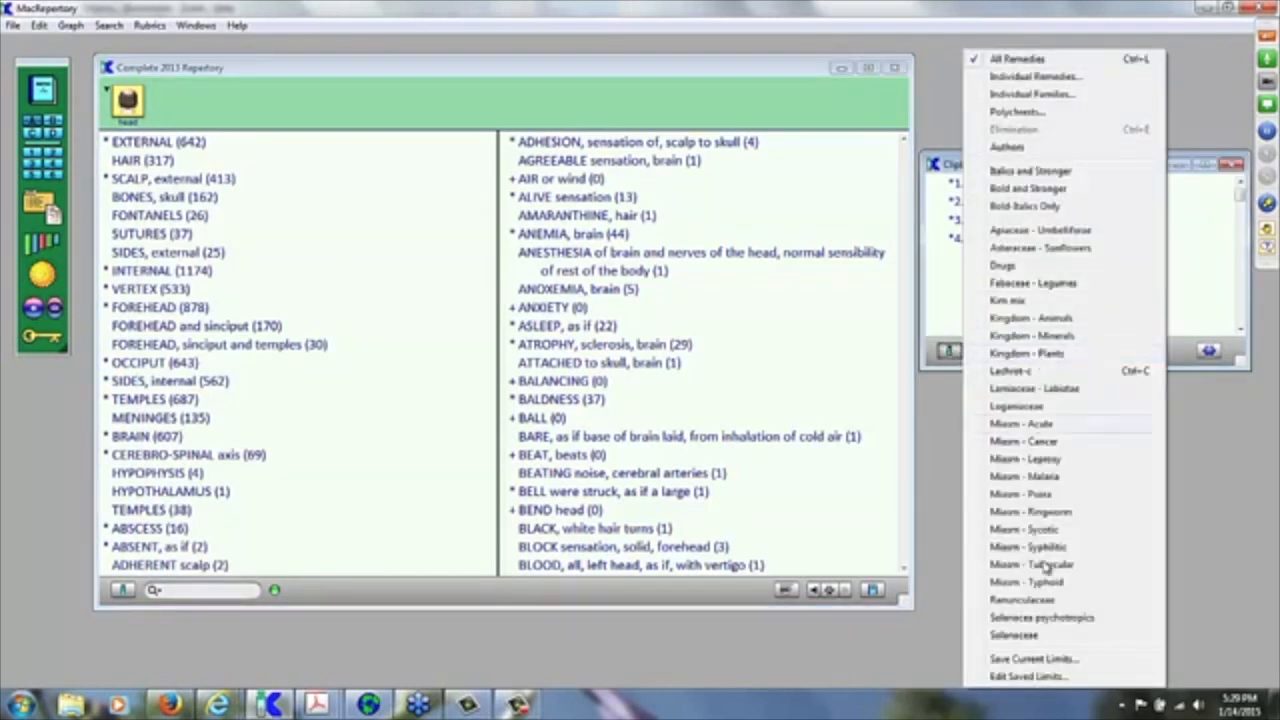
left_click(657, 108)
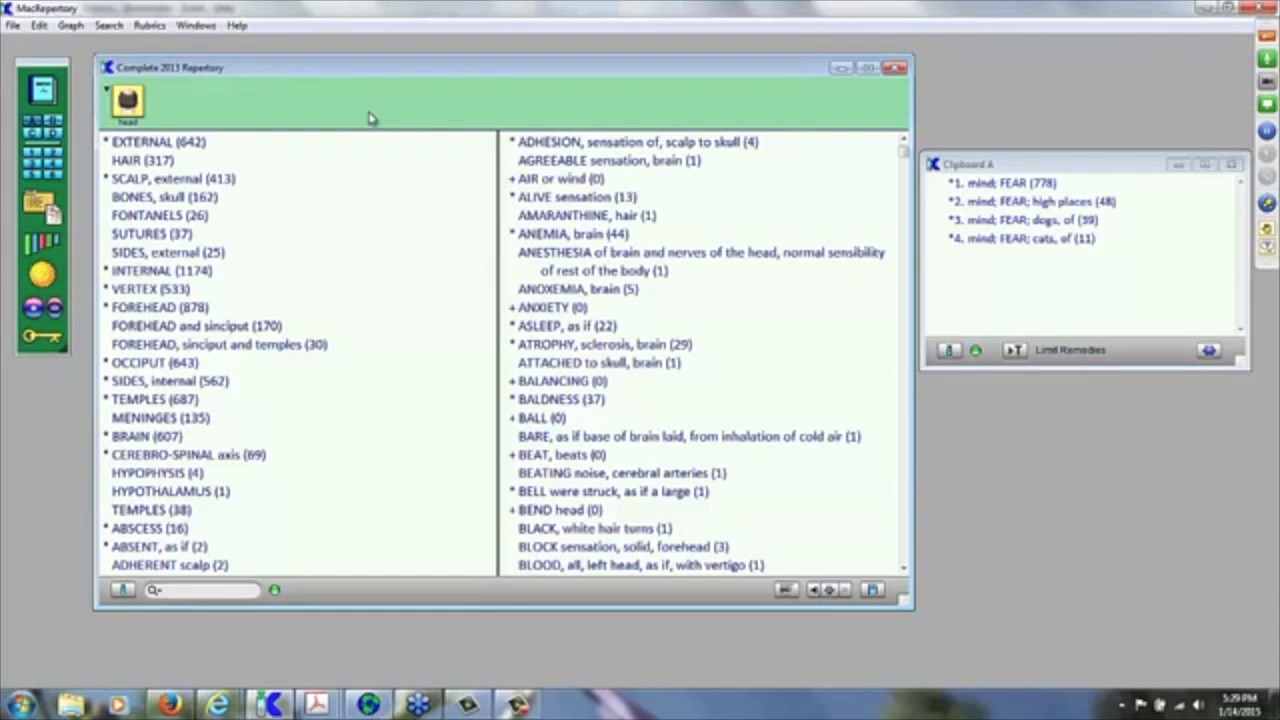
Step: Graph Clipboard A's rubrics with Ctrl+G, placing the graph left and Clipboard A at lower right
key("ctrl+g")
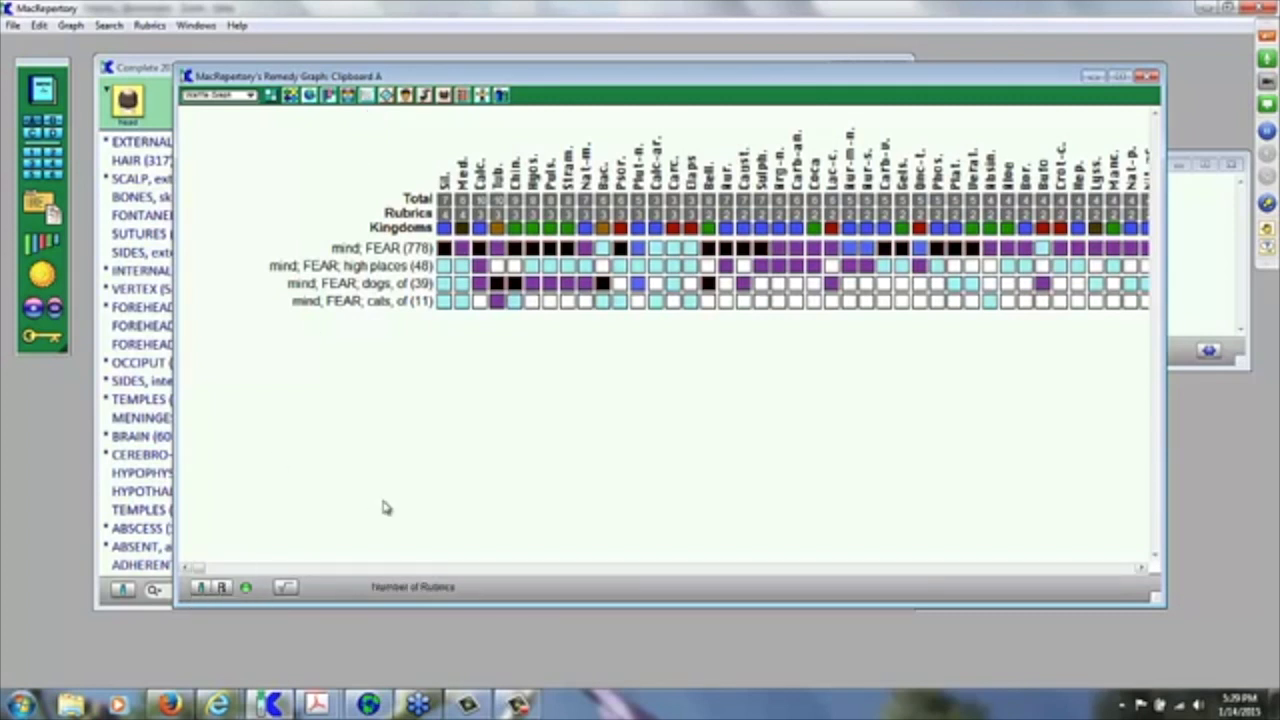
left_click_drag(737, 77, 585, 83)
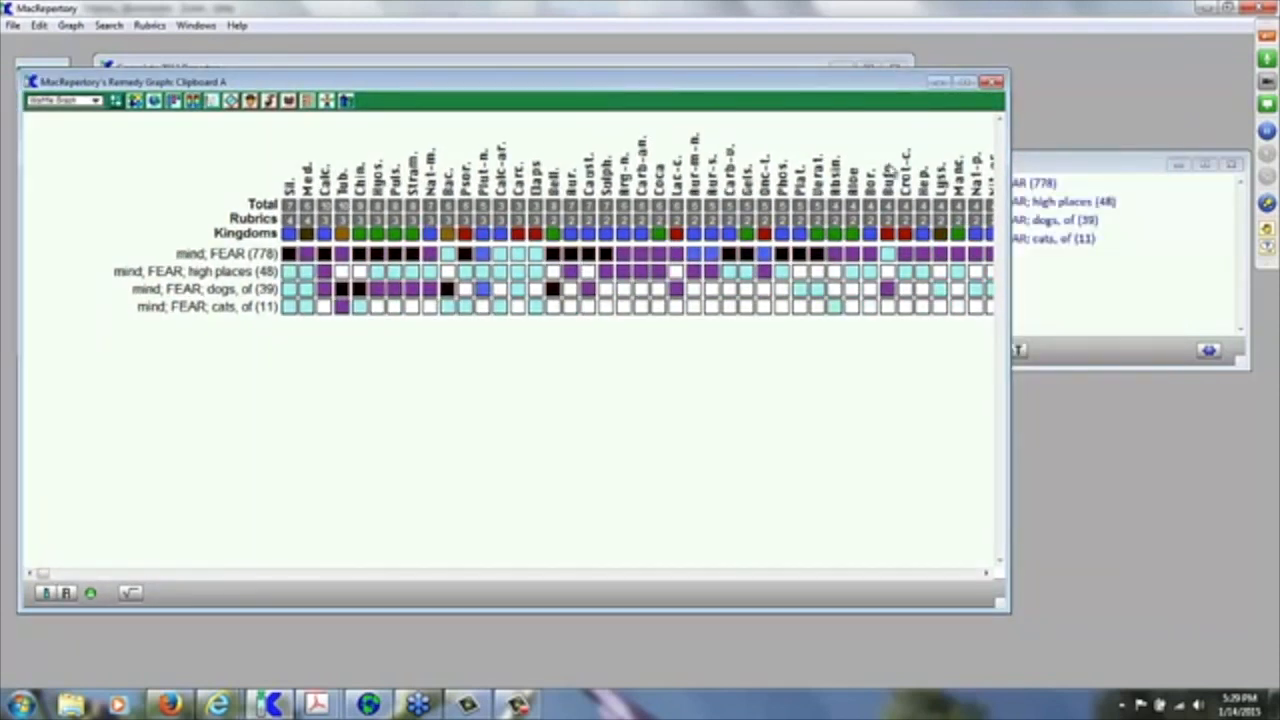
left_click_drag(1071, 170, 1130, 343)
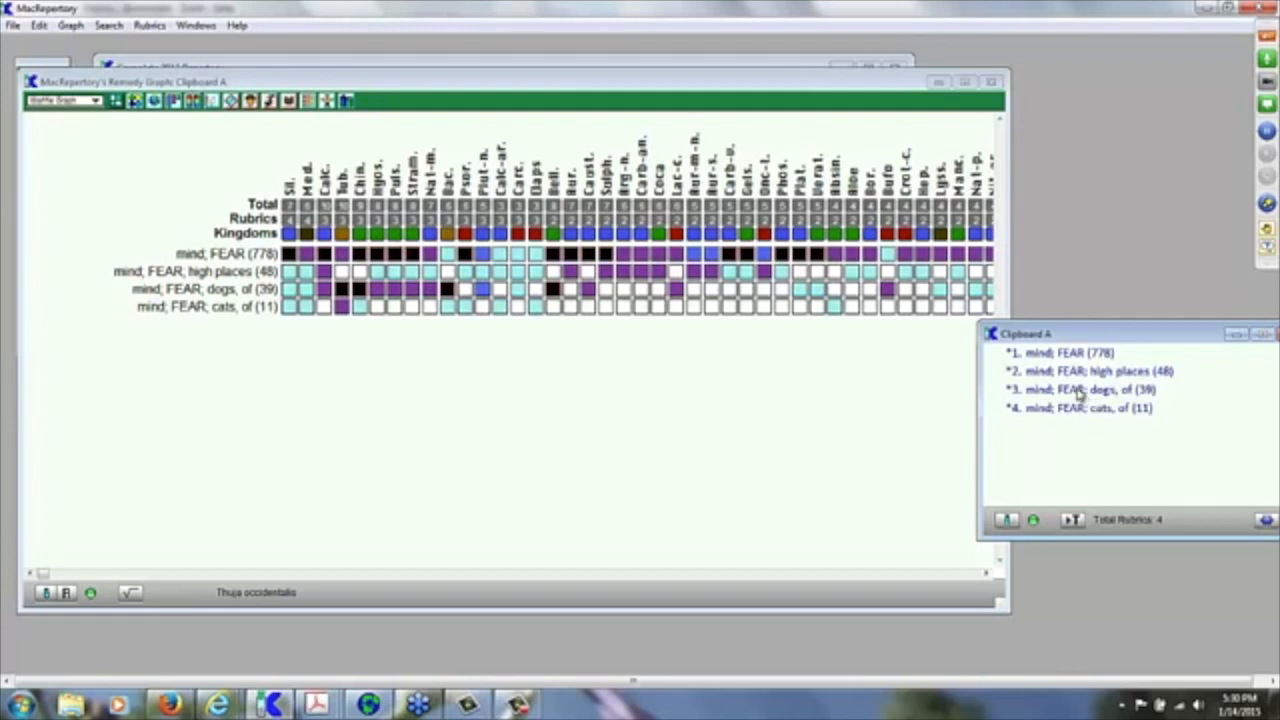
Step: Select the fear of dogs and fear of cats rubrics, then move Clipboard A beside the graph
left_click(1078, 392)
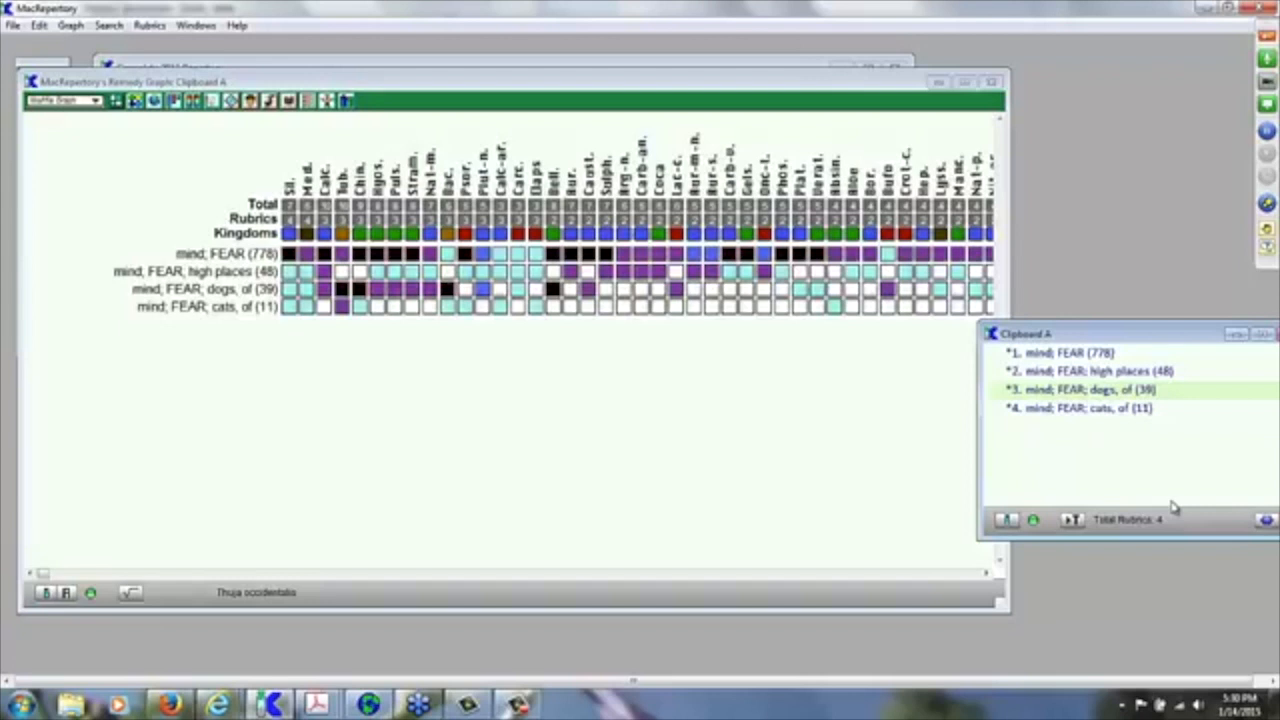
left_click(1090, 410, "ctrl")
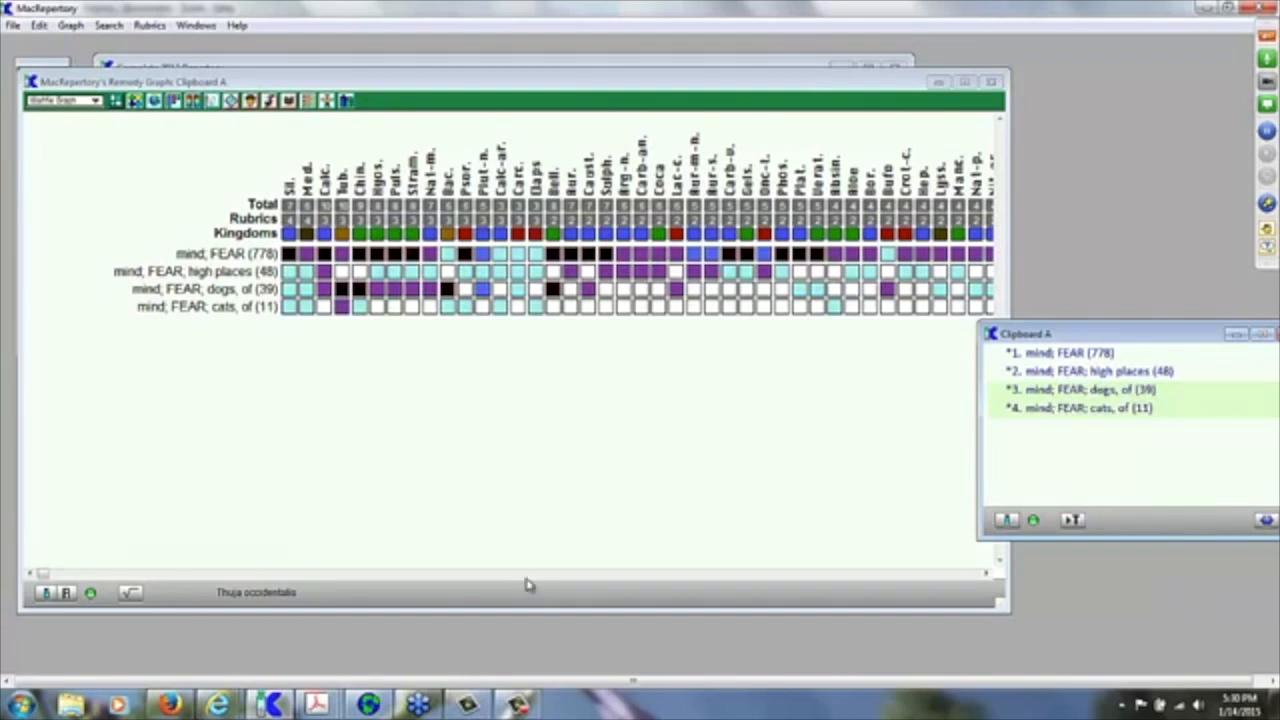
left_click(172, 552)
left_click_drag(1071, 333, 1131, 326)
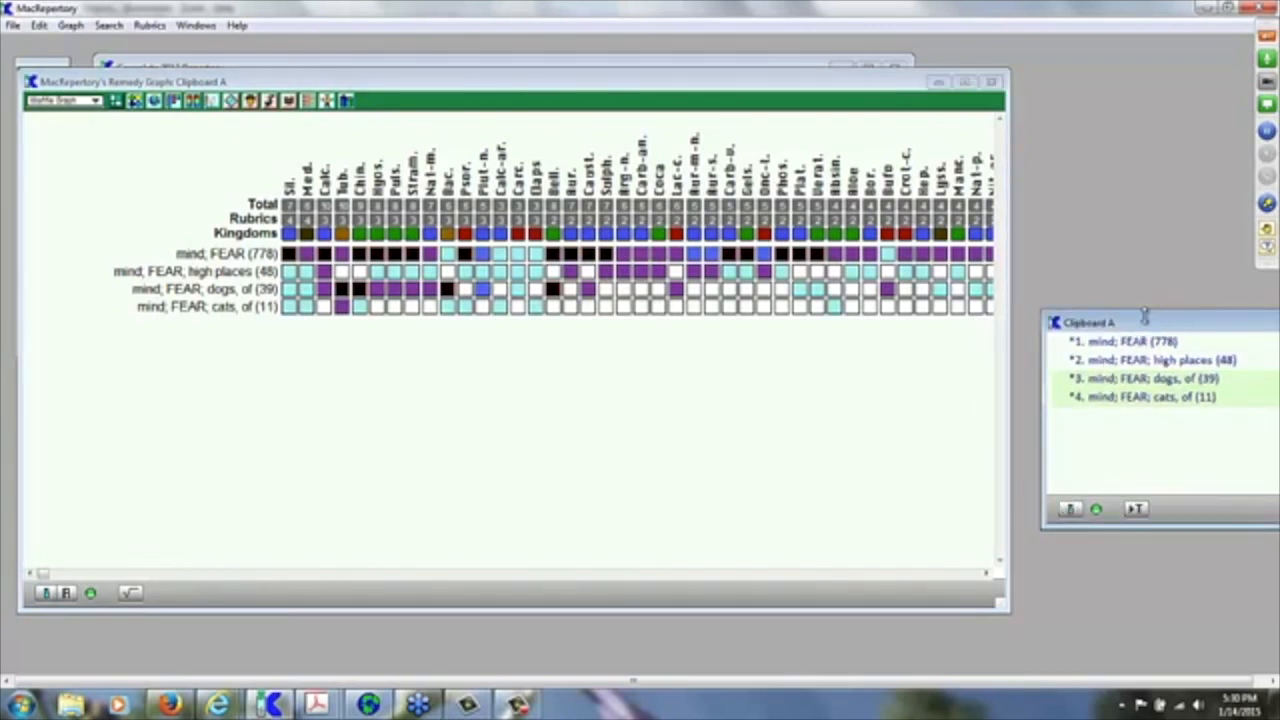
left_click_drag(1154, 323, 1120, 327)
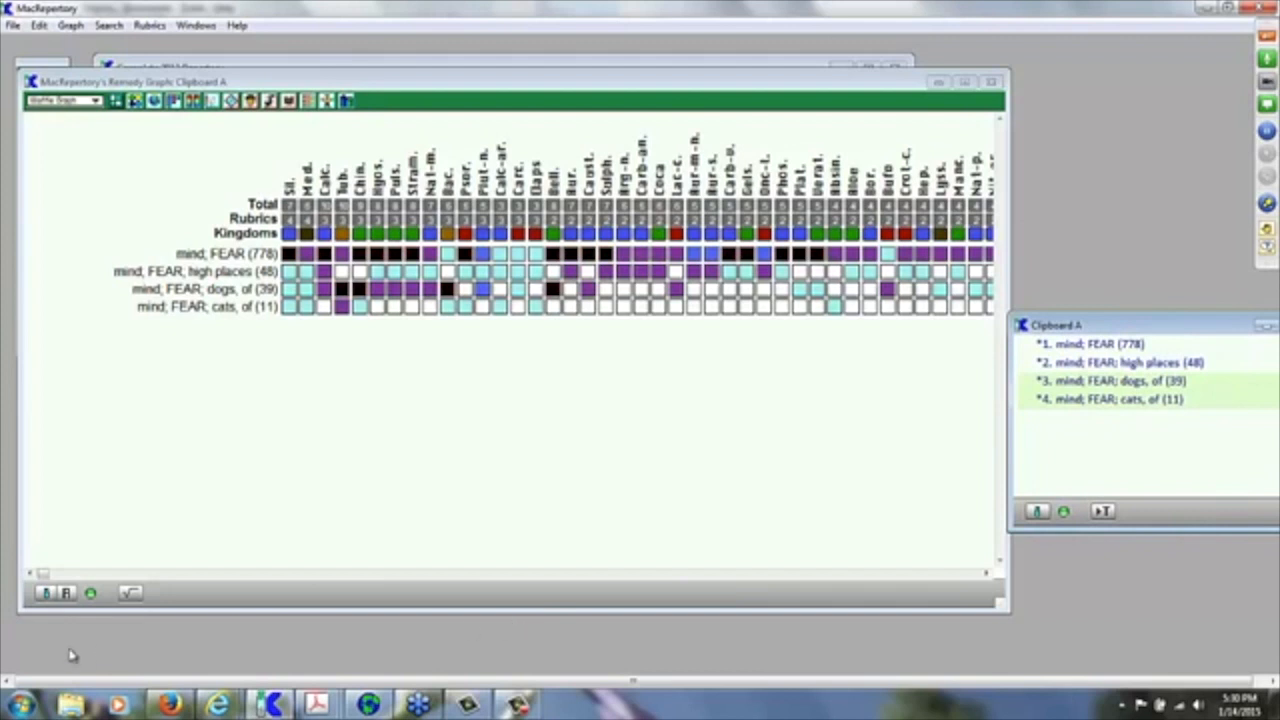
left_click(67, 595)
left_click(67, 595)
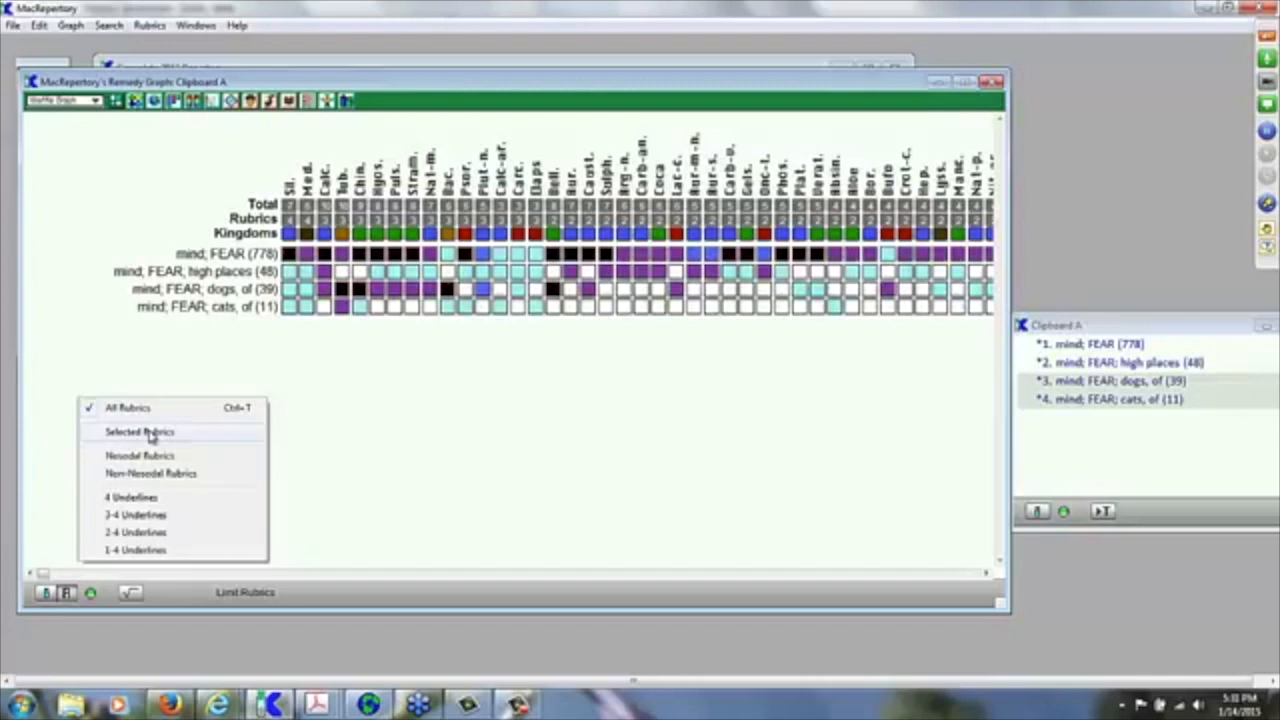
left_click(140, 432)
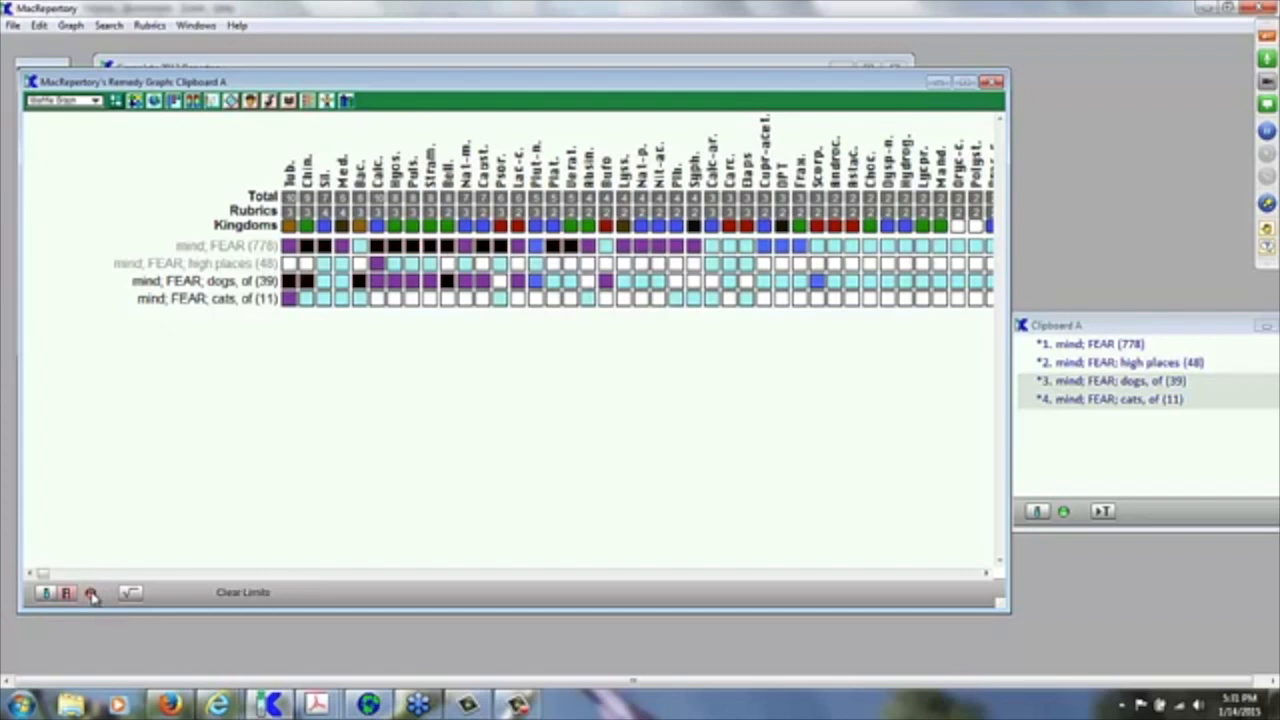
left_click(91, 594)
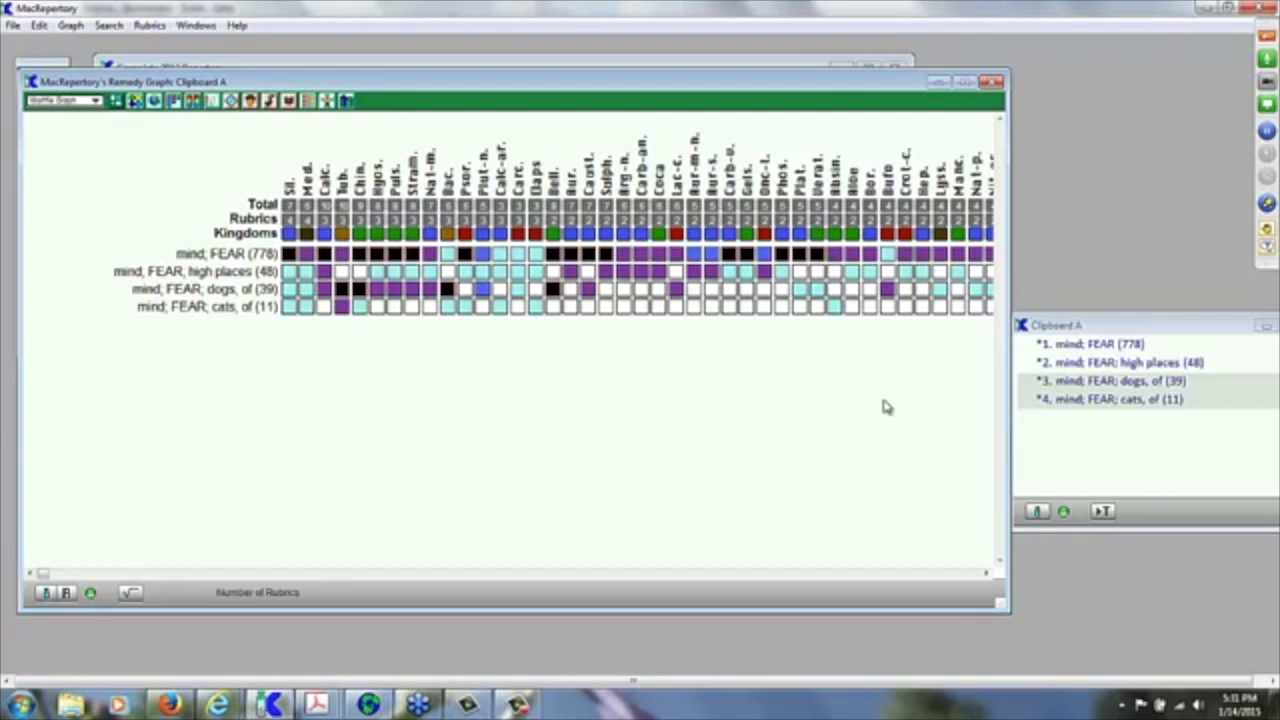
left_click(66, 593)
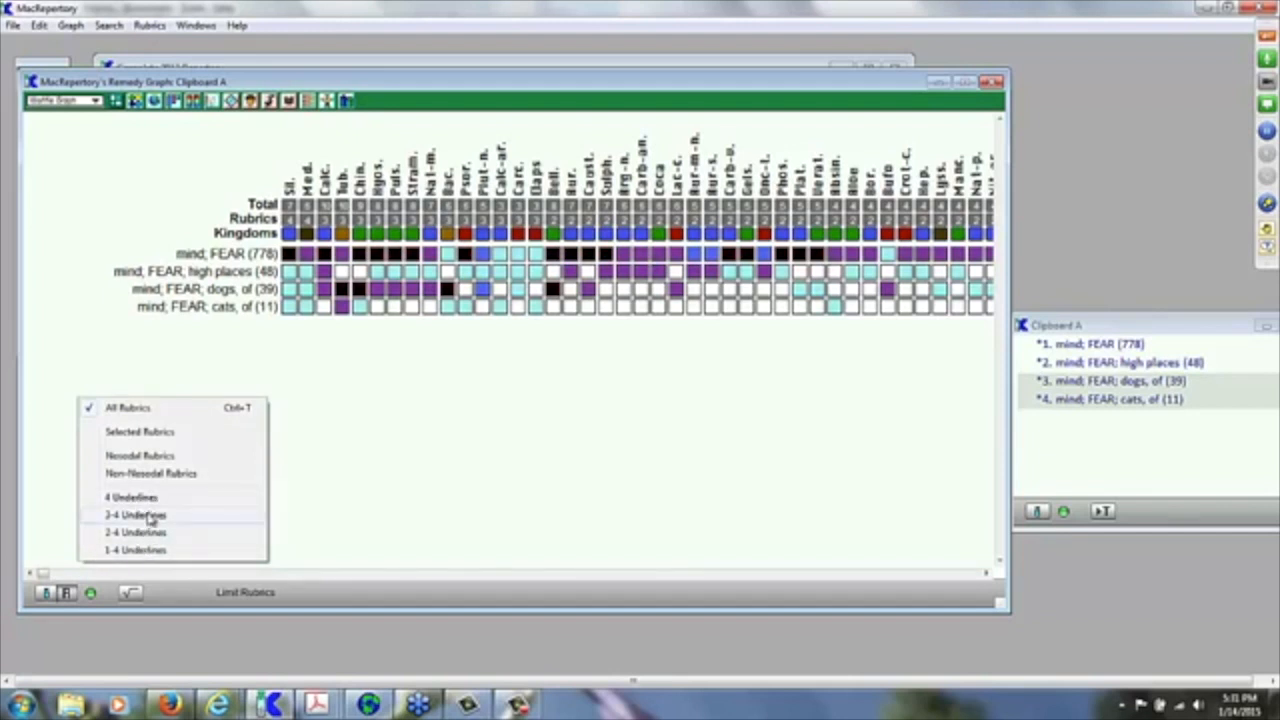
left_click(377, 487)
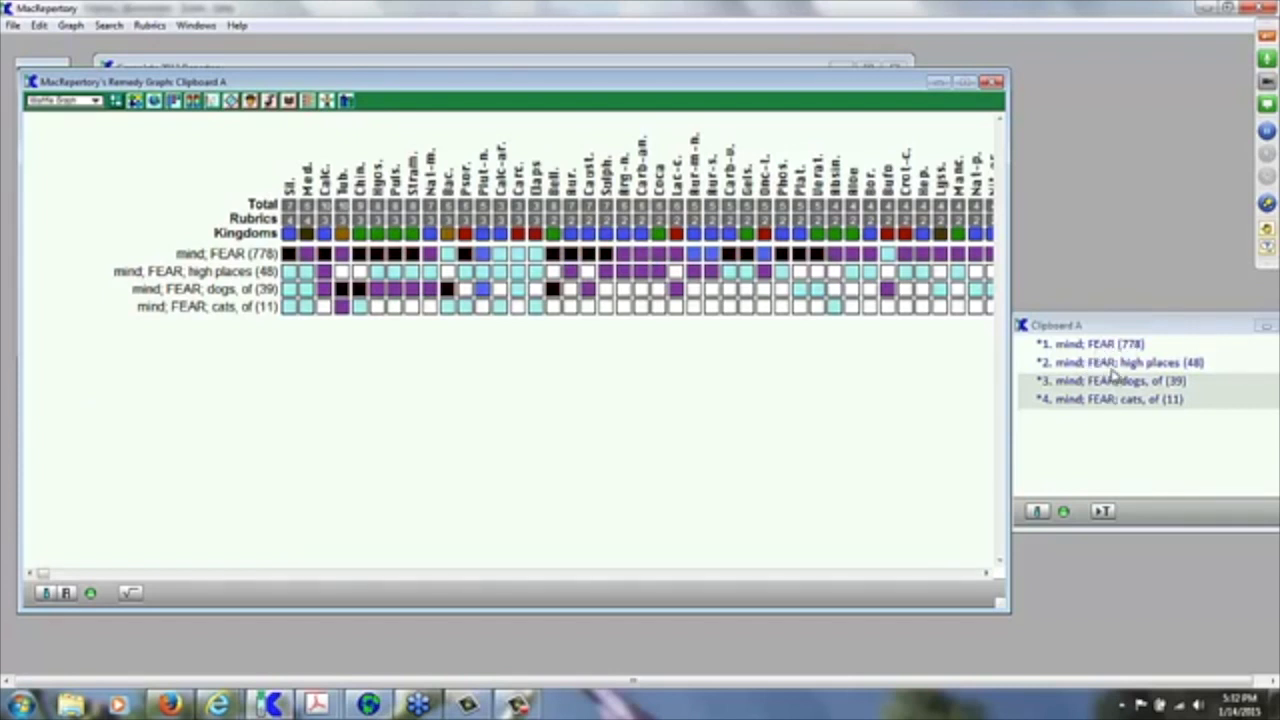
Step: Underline the mind; FEAR, fear of high places, fear of dogs and fear of cats rubrics
left_click(1100, 345)
left_click(1100, 345)
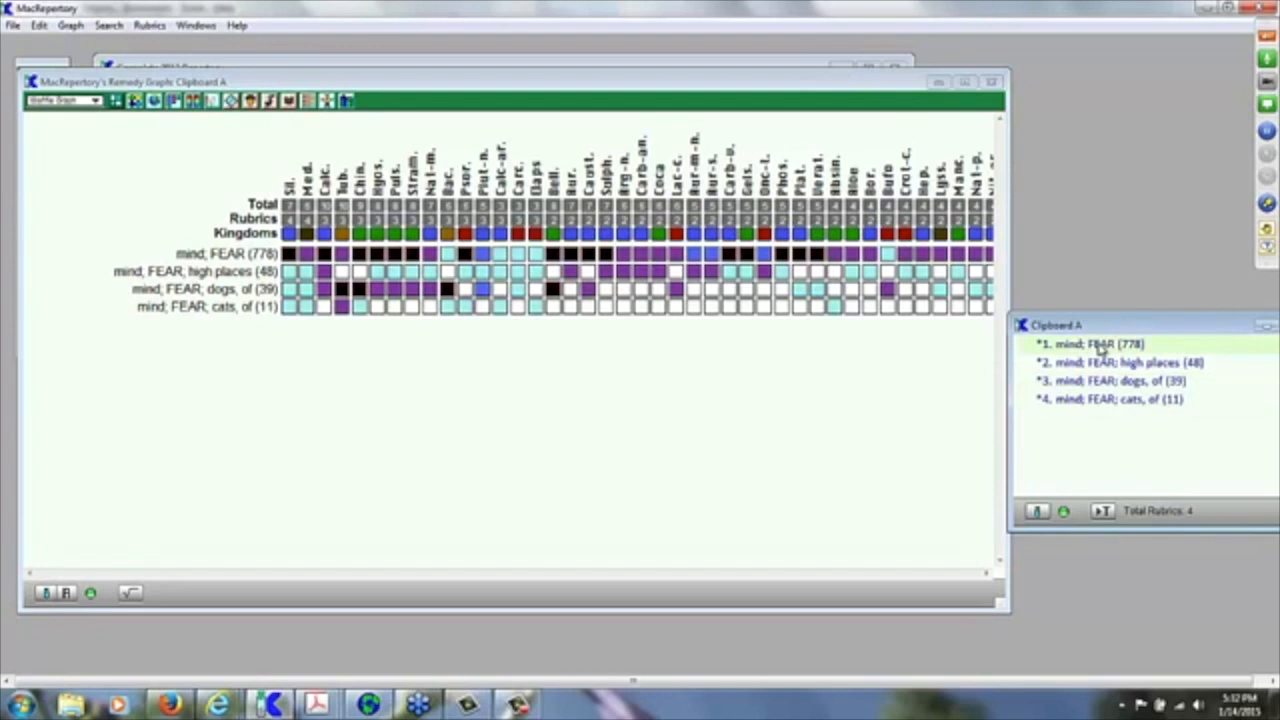
key("1")
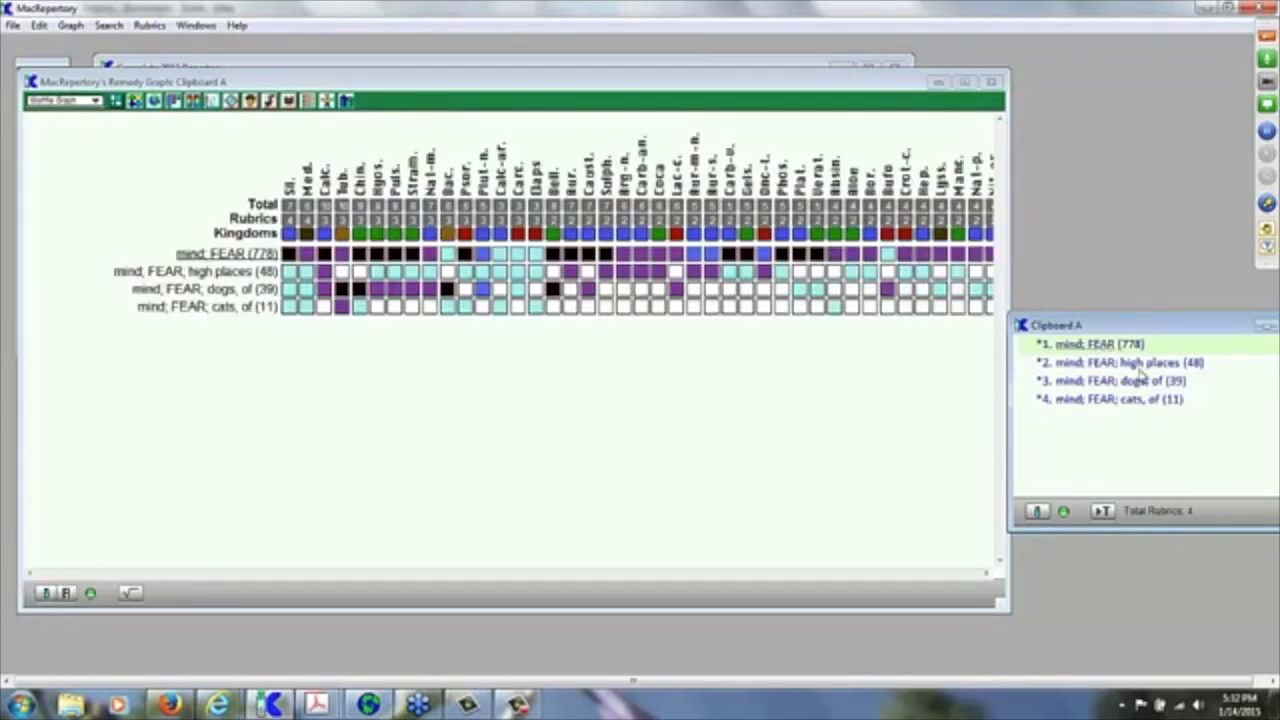
left_click(1118, 364)
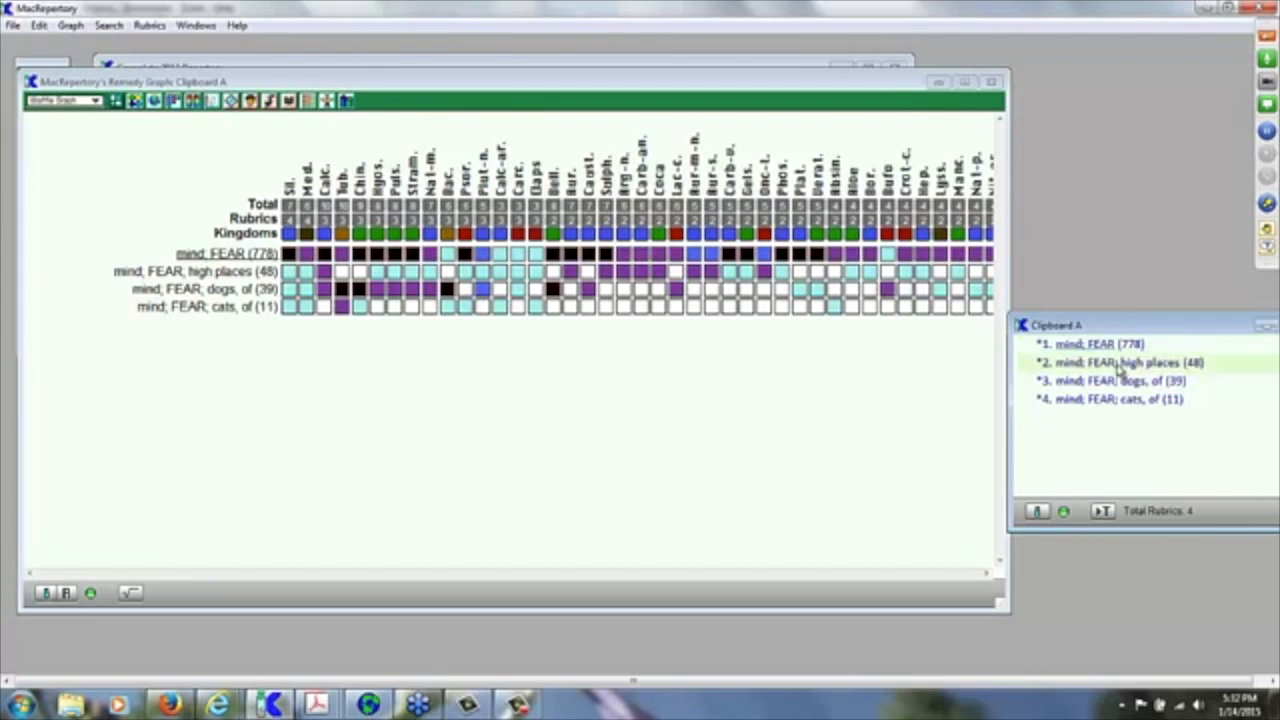
key("ctrl+u")
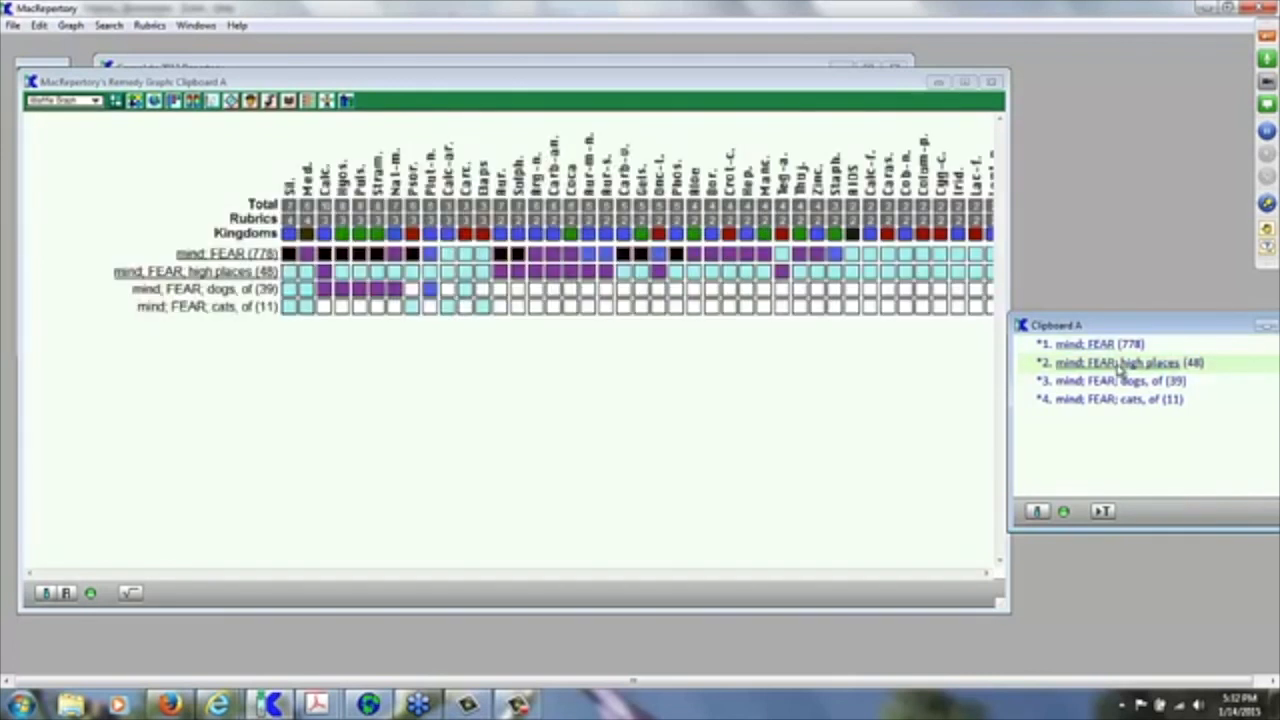
left_click(1086, 384)
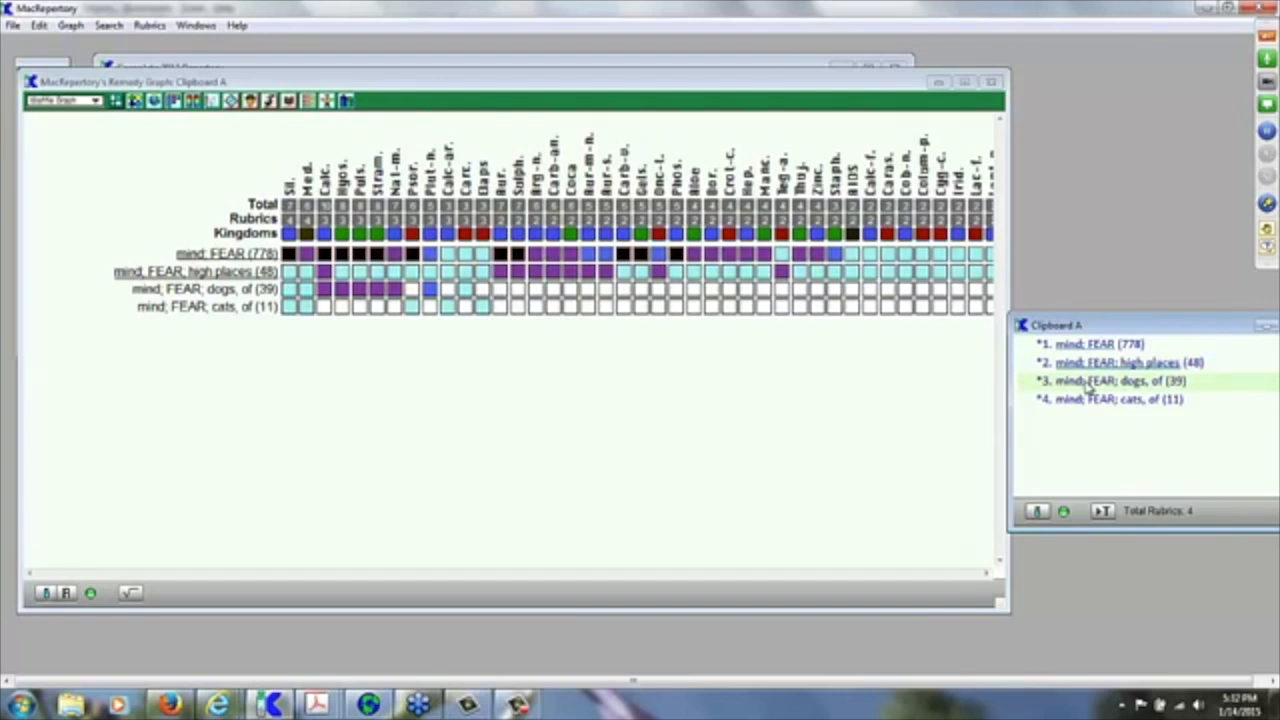
key("ctrl+u")
left_click(1106, 403)
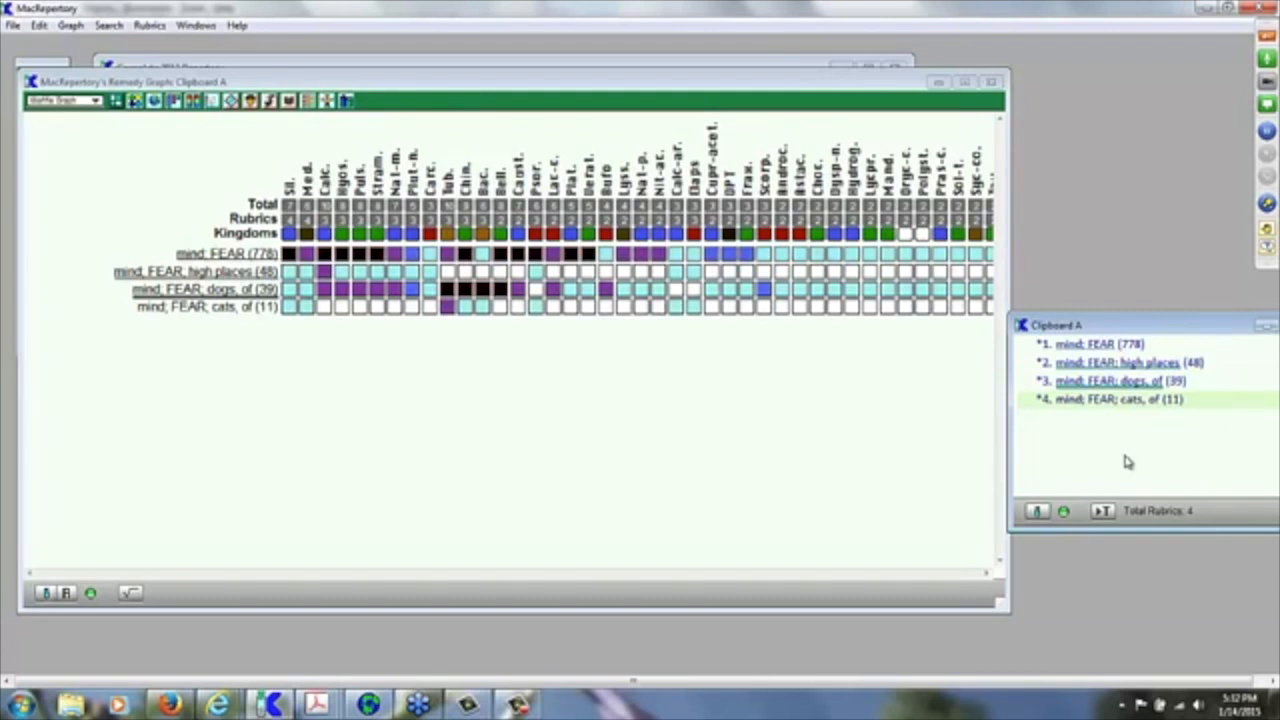
key("ctrl+u")
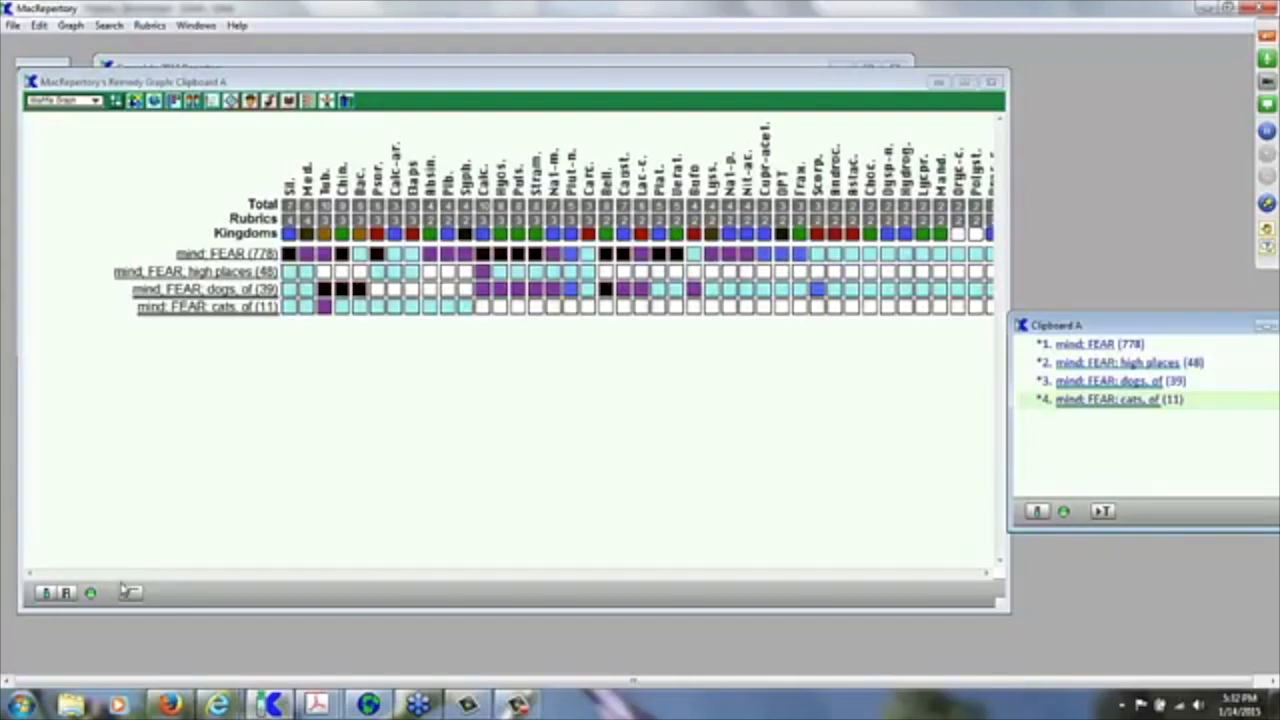
left_click(67, 594)
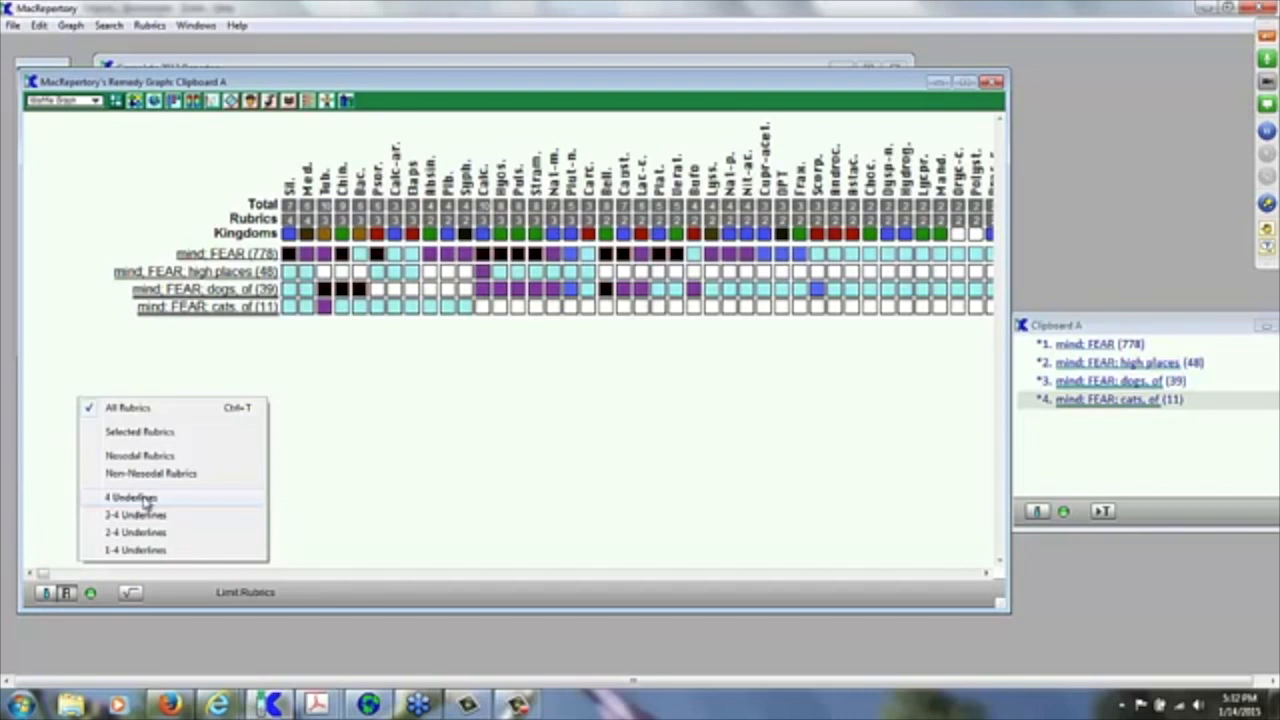
left_click(147, 499)
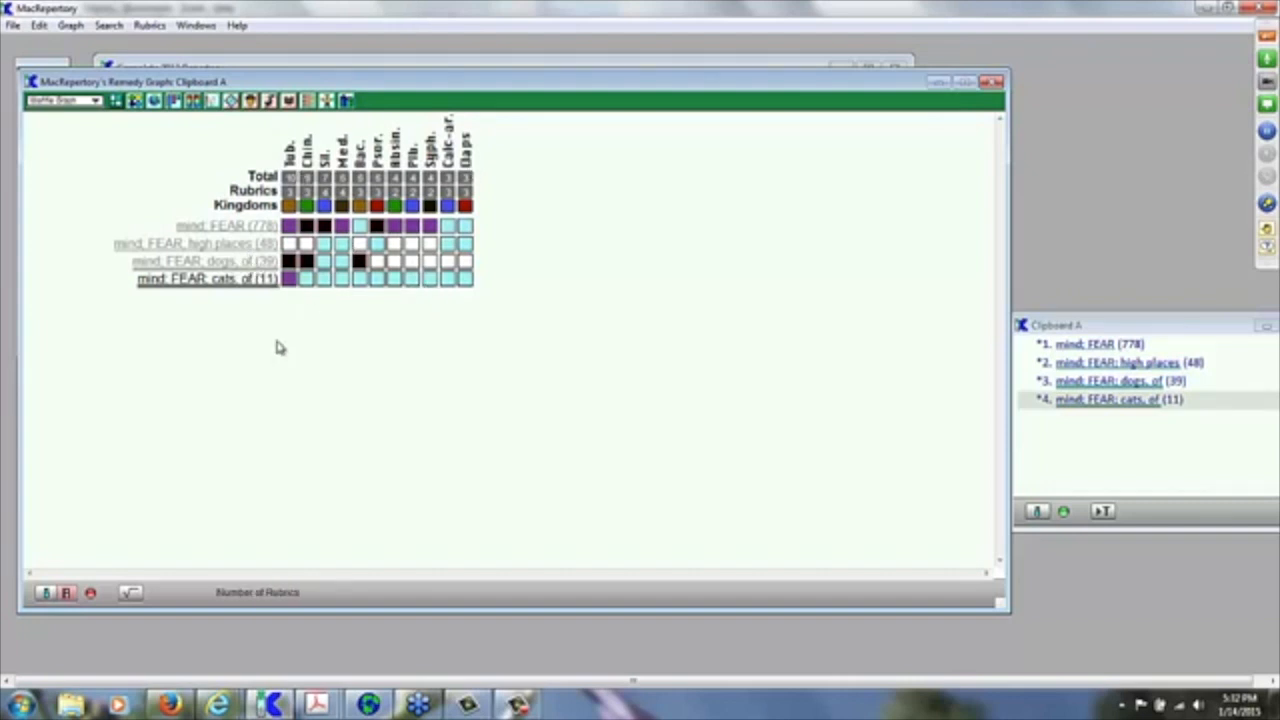
left_click(91, 594)
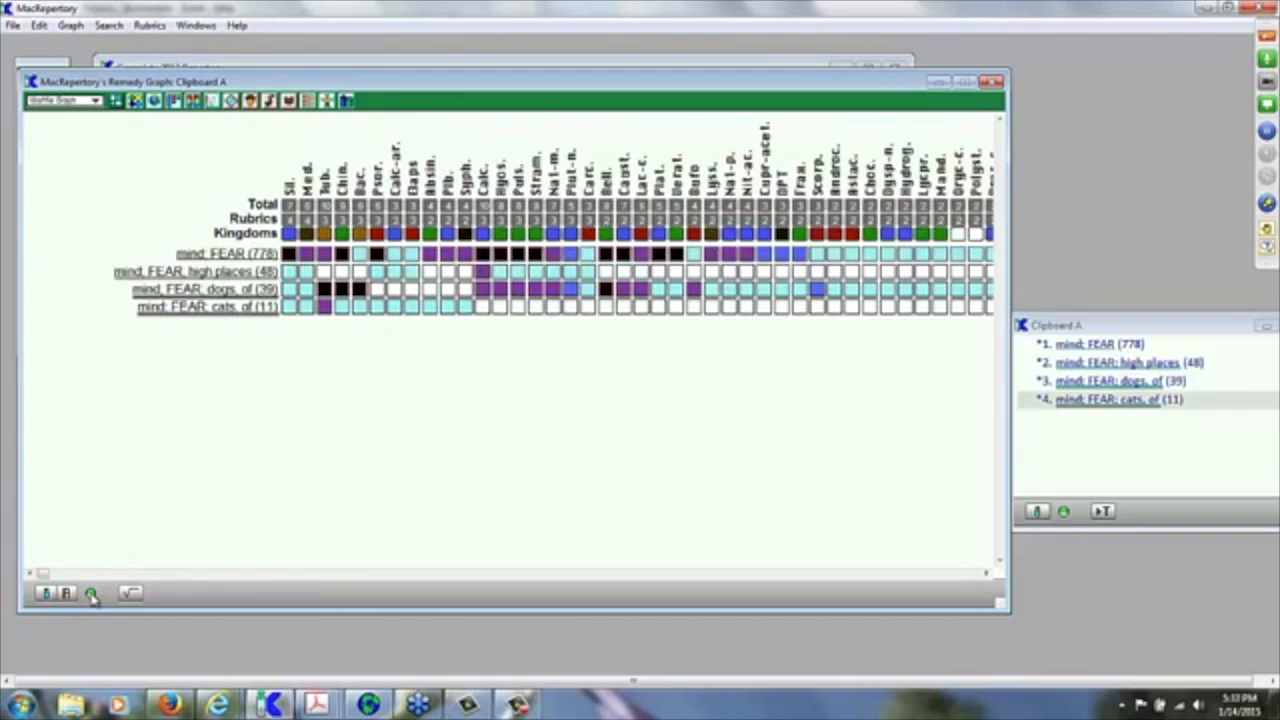
left_click(67, 594)
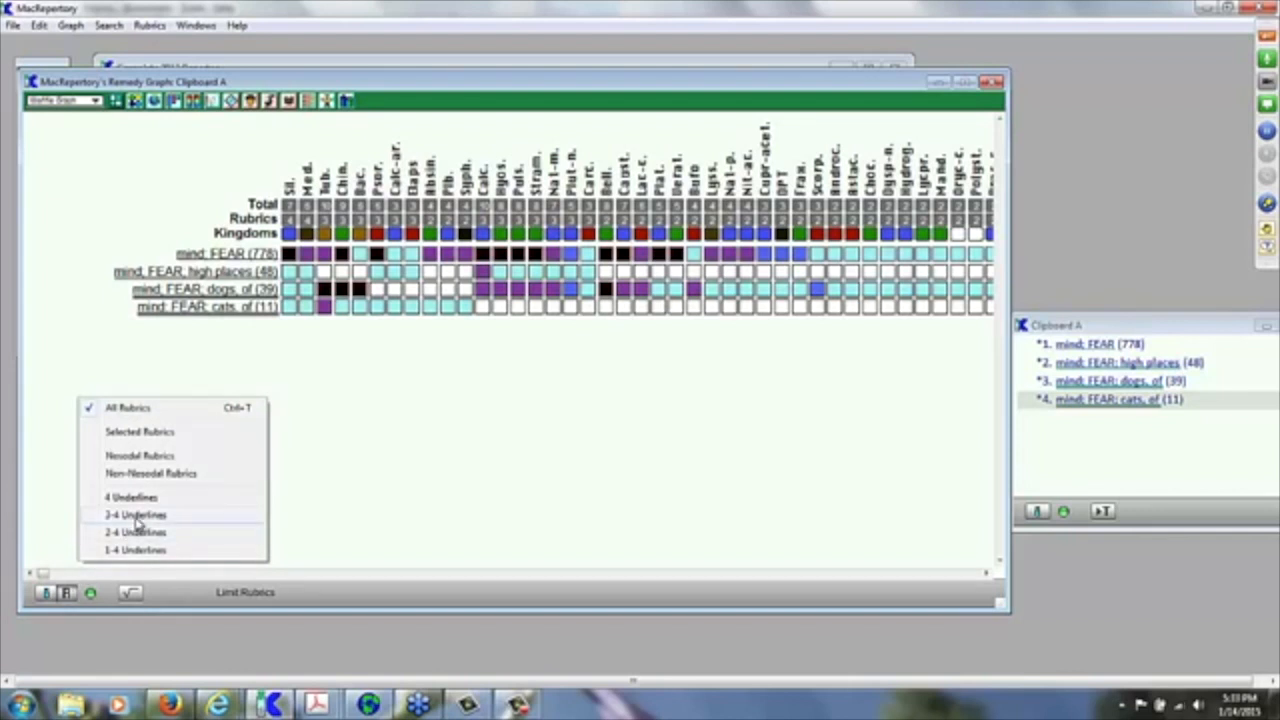
left_click(137, 516)
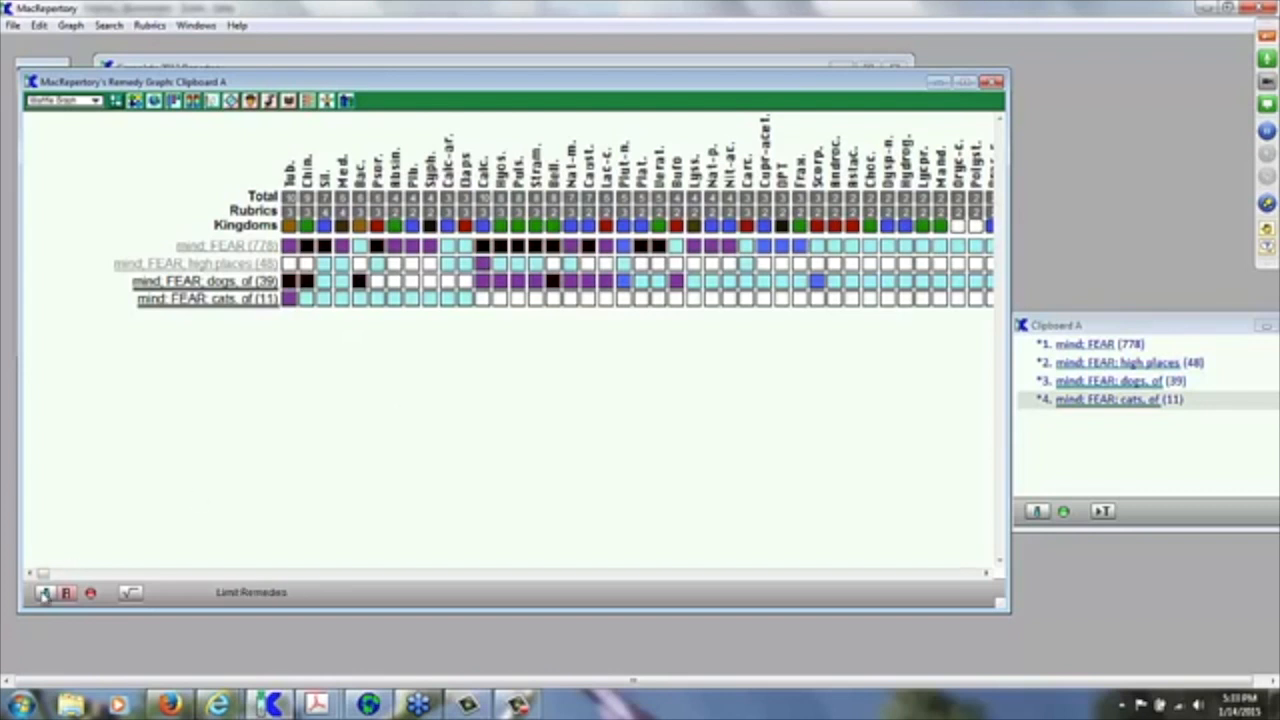
left_click(91, 594)
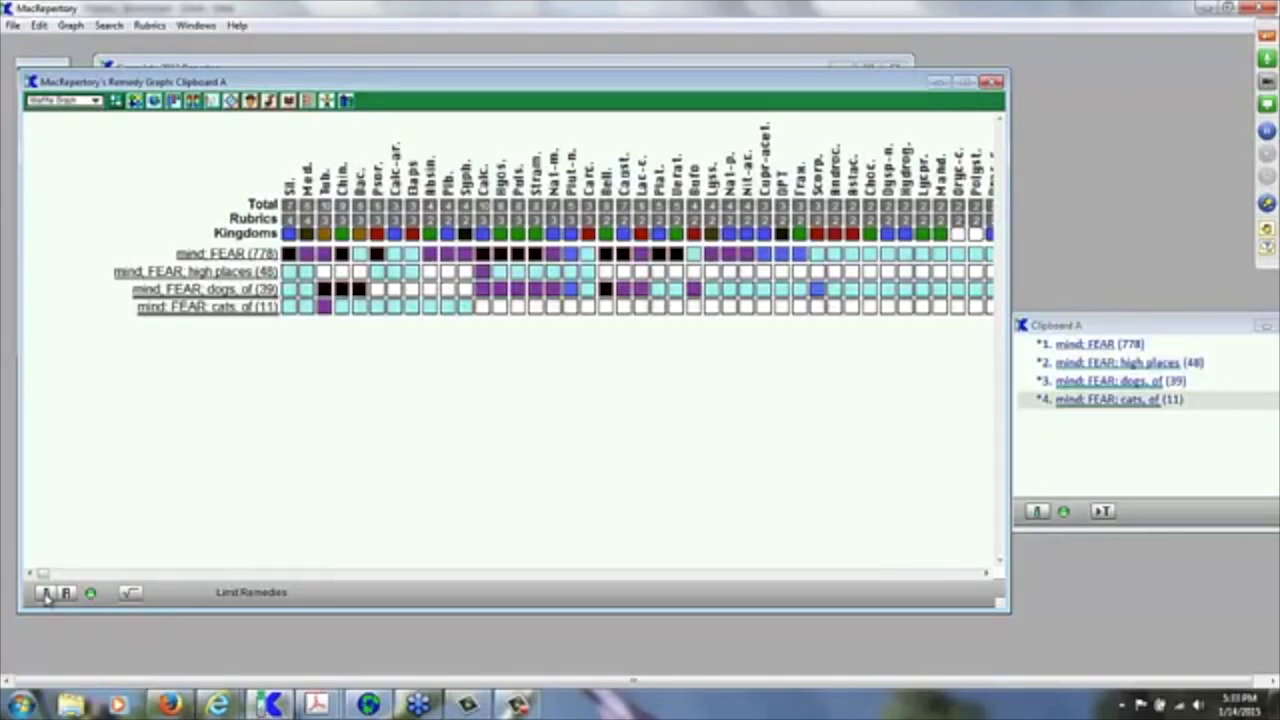
Step: In Individual Remedies, check Med., Psor. and Sil., show the selection, and apply the limit
left_click(45, 593)
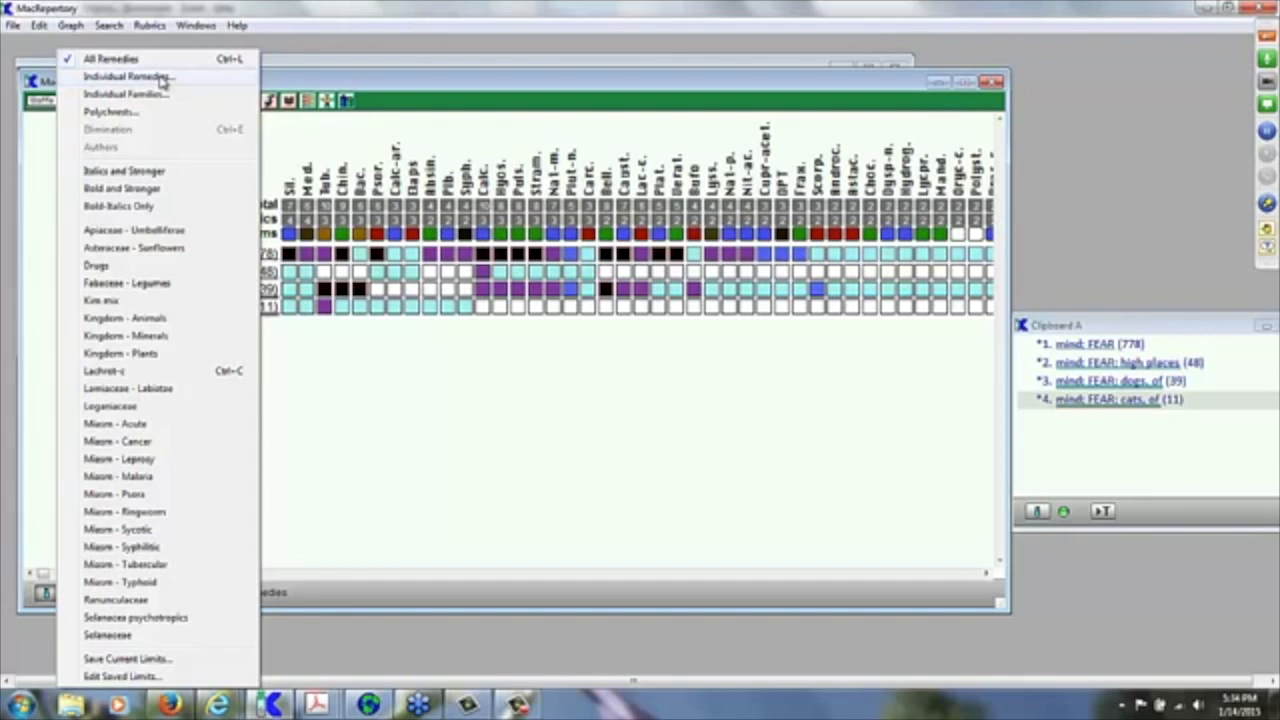
left_click(160, 77)
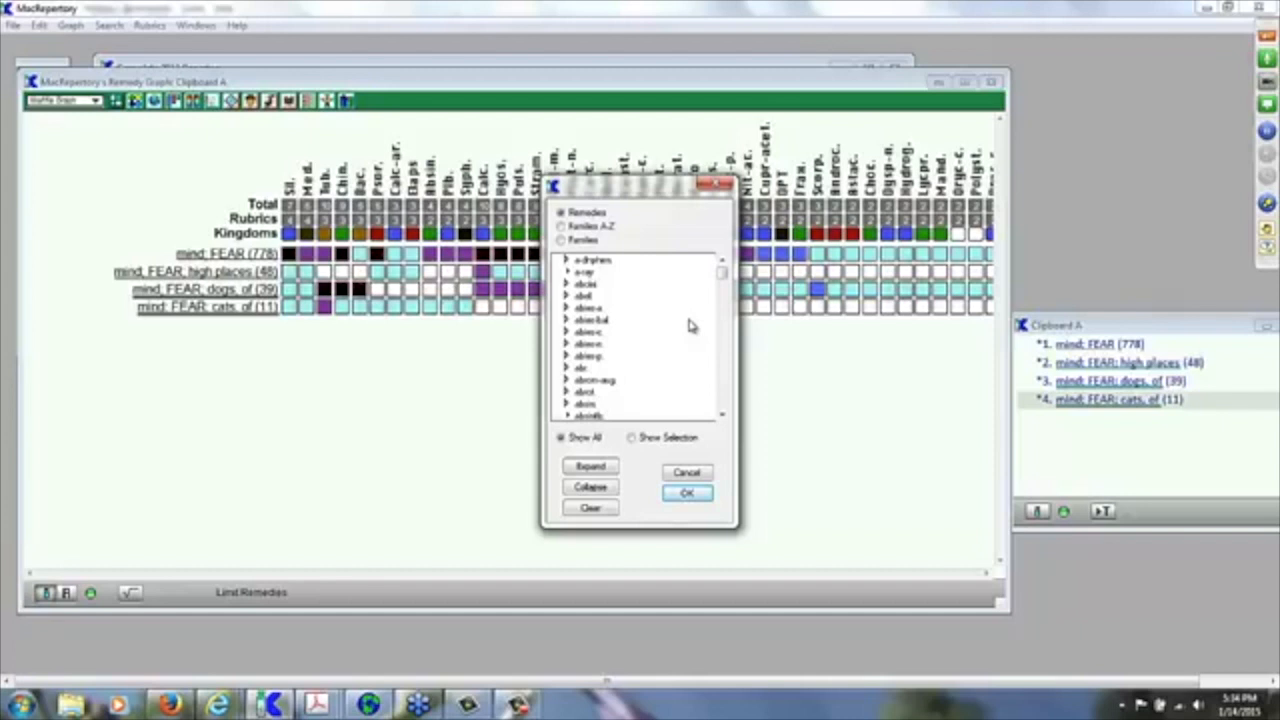
scroll(689, 325, "down", 10)
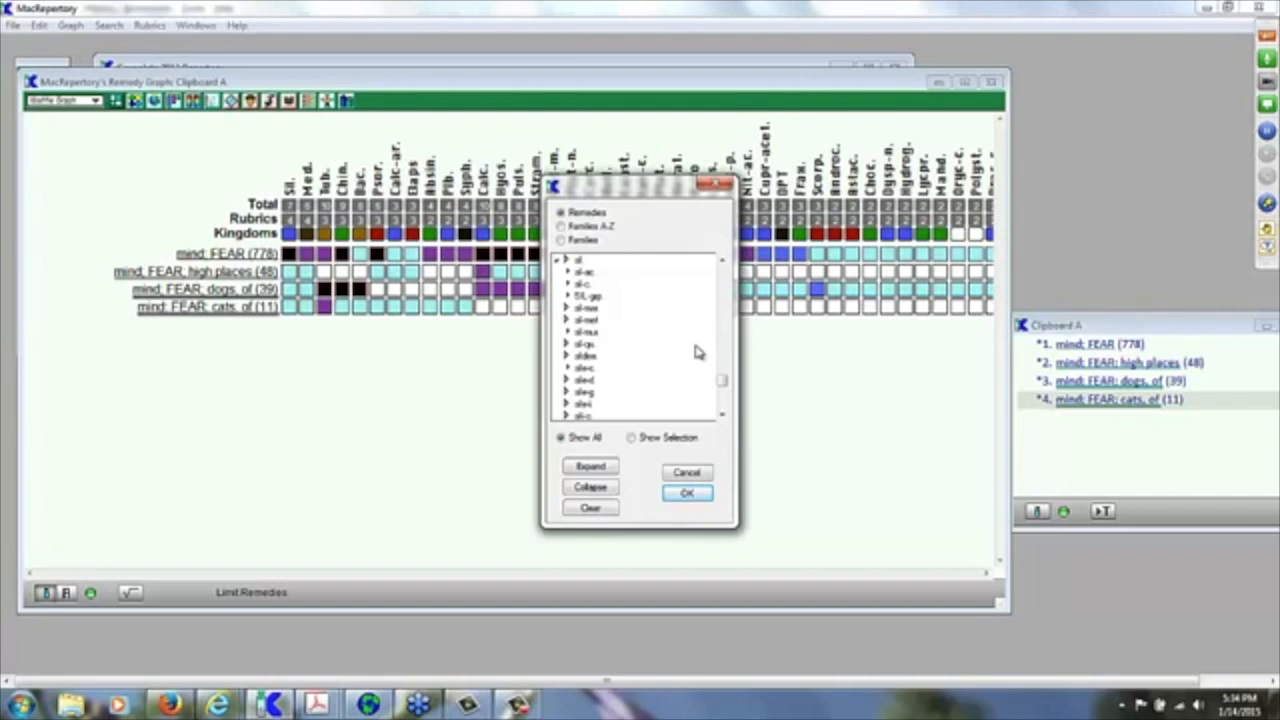
scroll(698, 352, "up", 10)
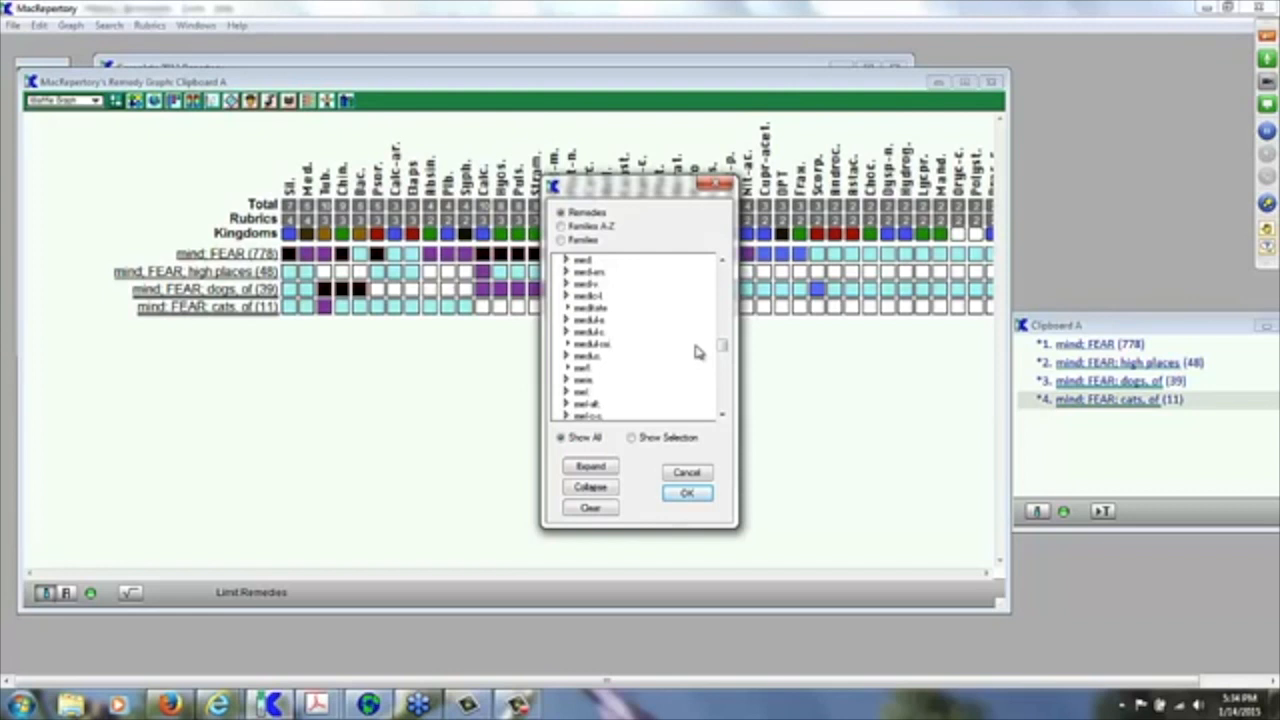
left_click(583, 262)
scroll(681, 399, "down", 10)
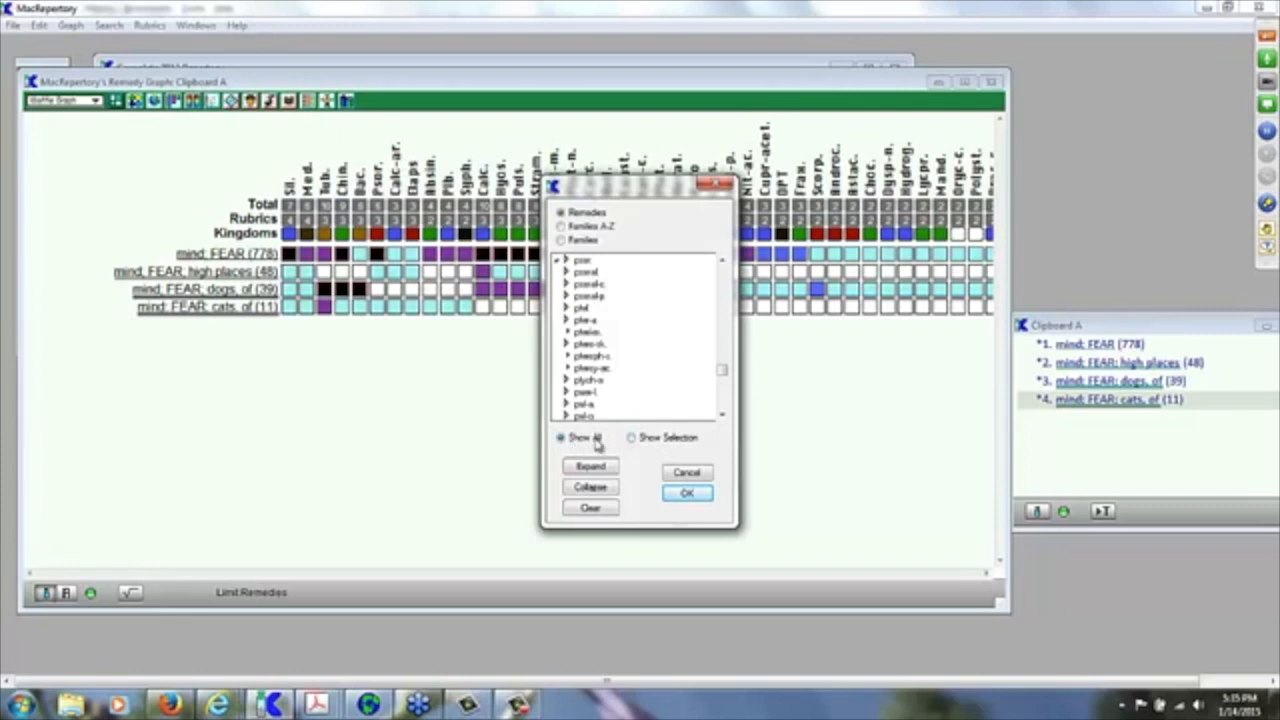
left_click(631, 437)
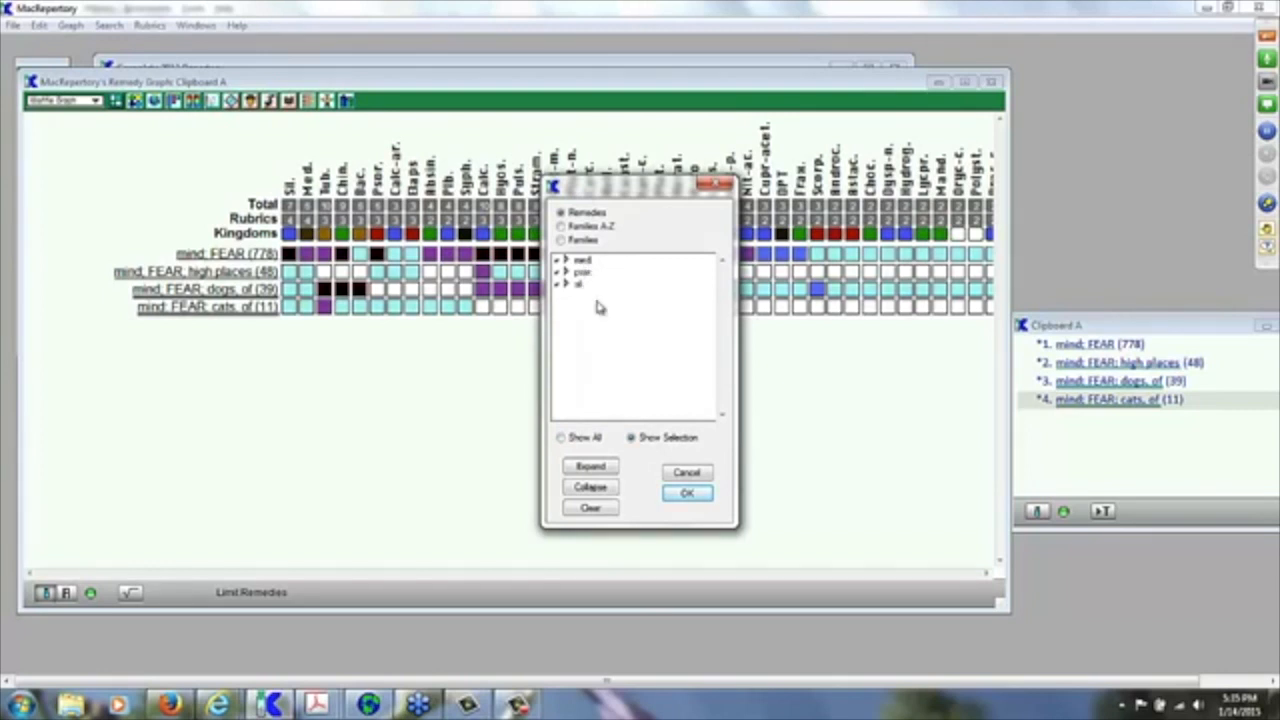
left_click(690, 497)
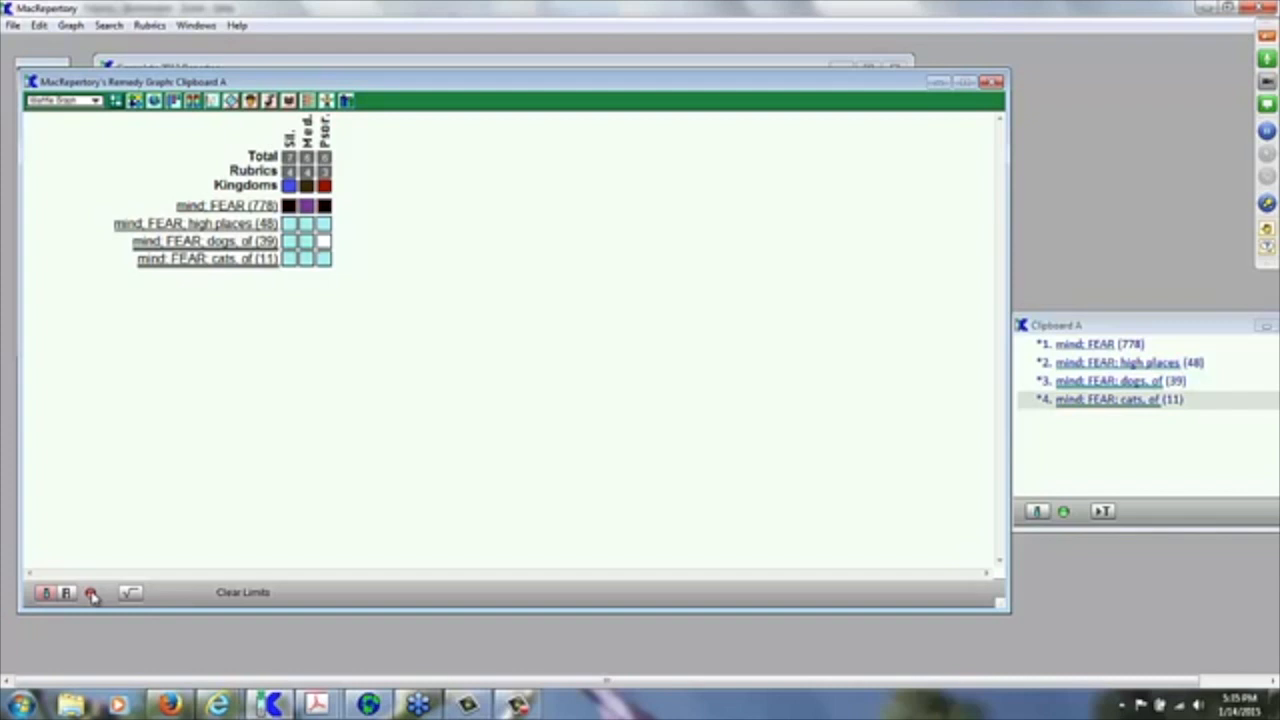
Step: Clear the three-remedy limit so every remedy is graphed, then bring up the limit options
left_click(91, 594)
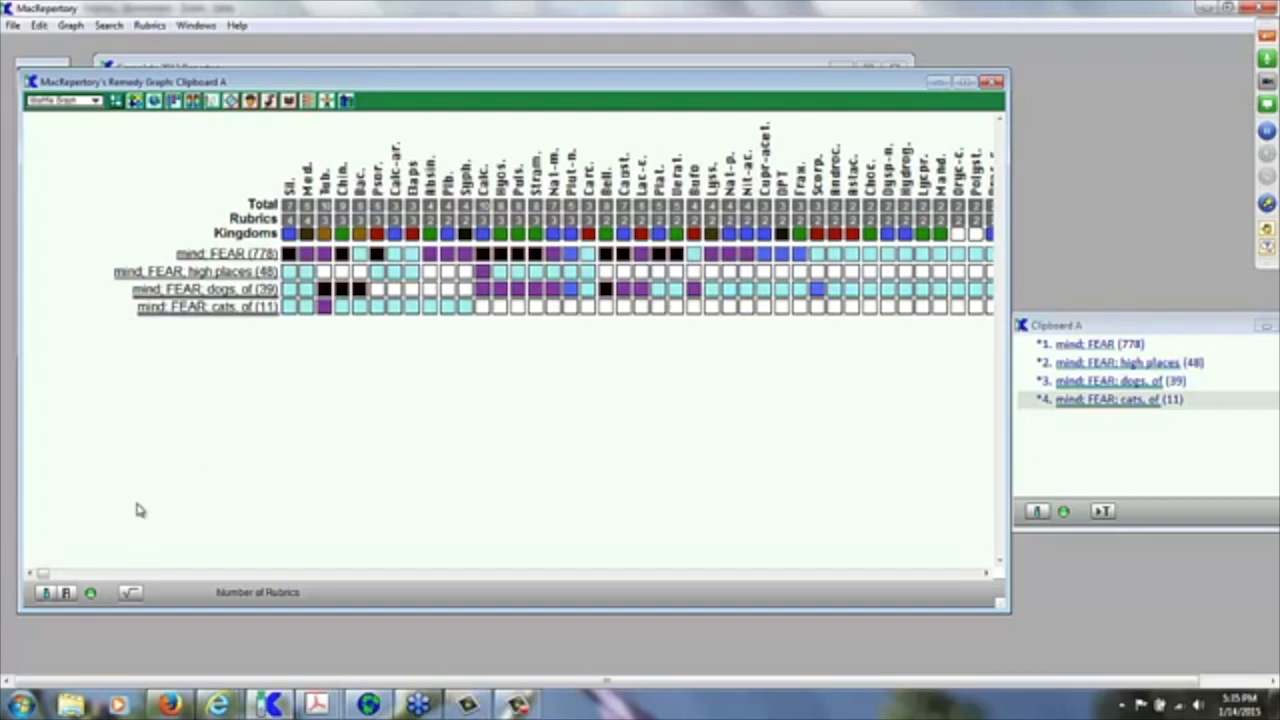
left_click(46, 593)
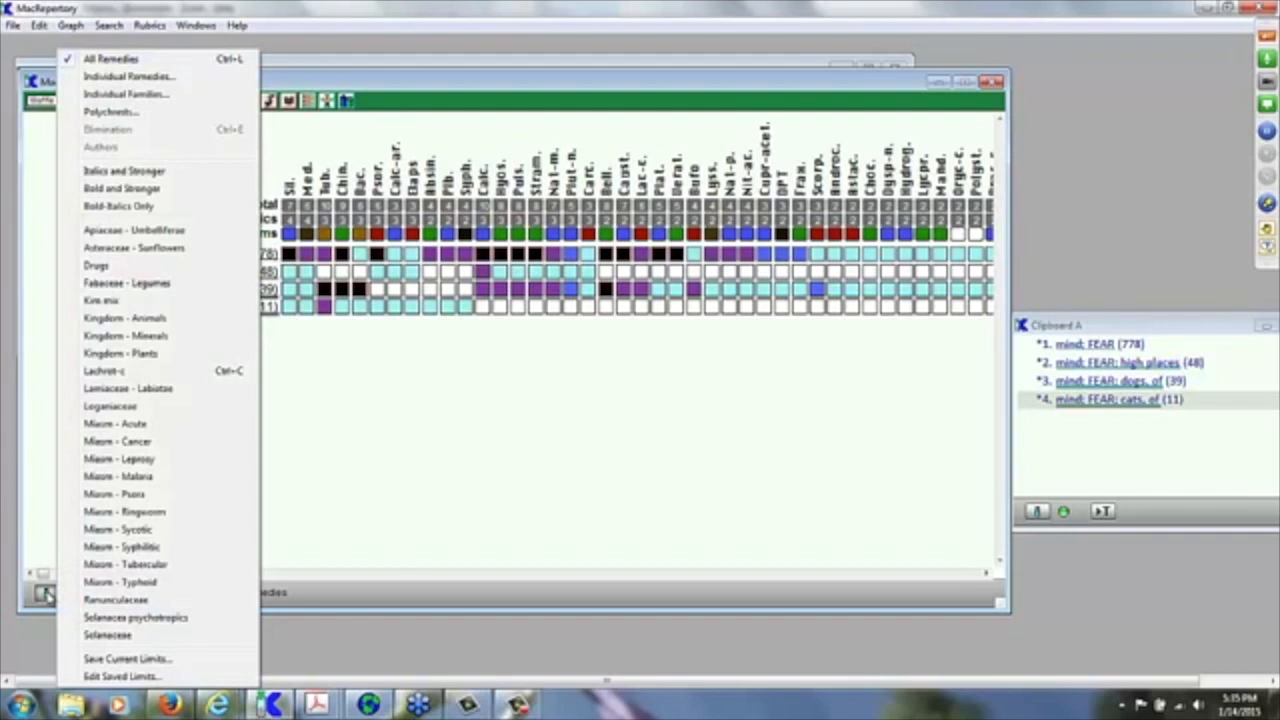
Step: Limit the graph to the Solanaceae family, found by typing 'sol' in the A-Z family list
left_click(150, 95)
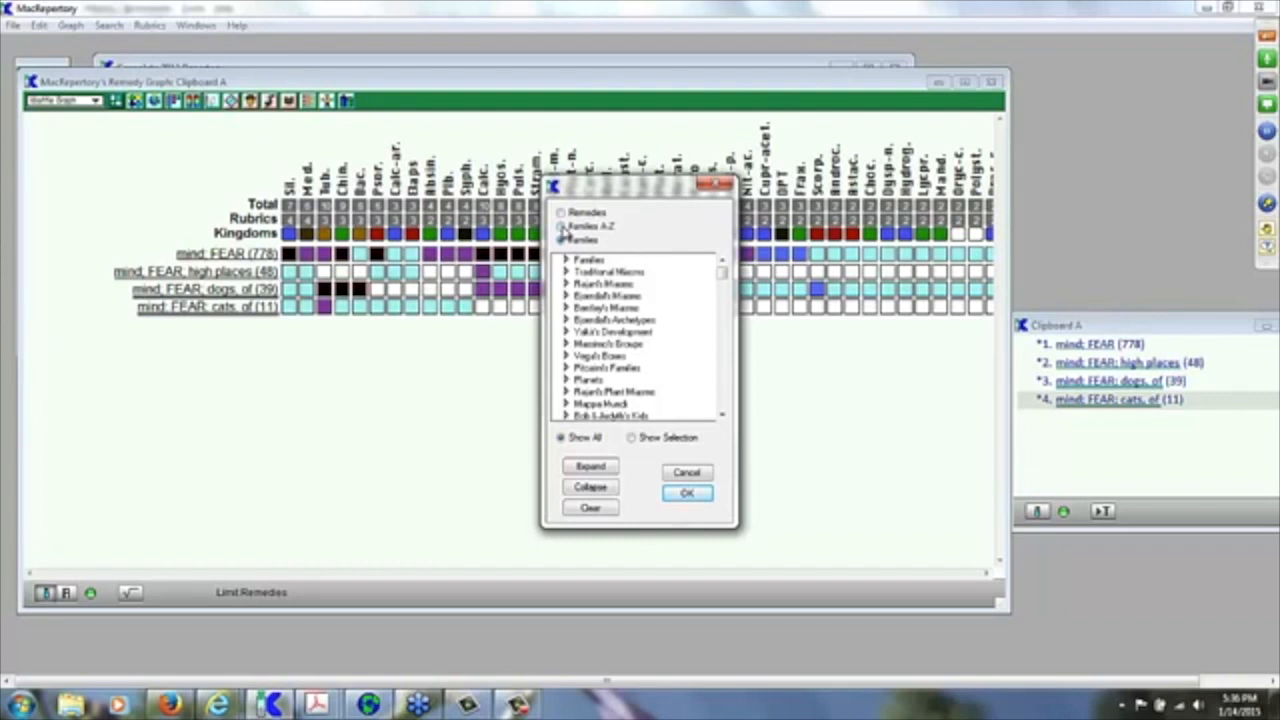
left_click(561, 227)
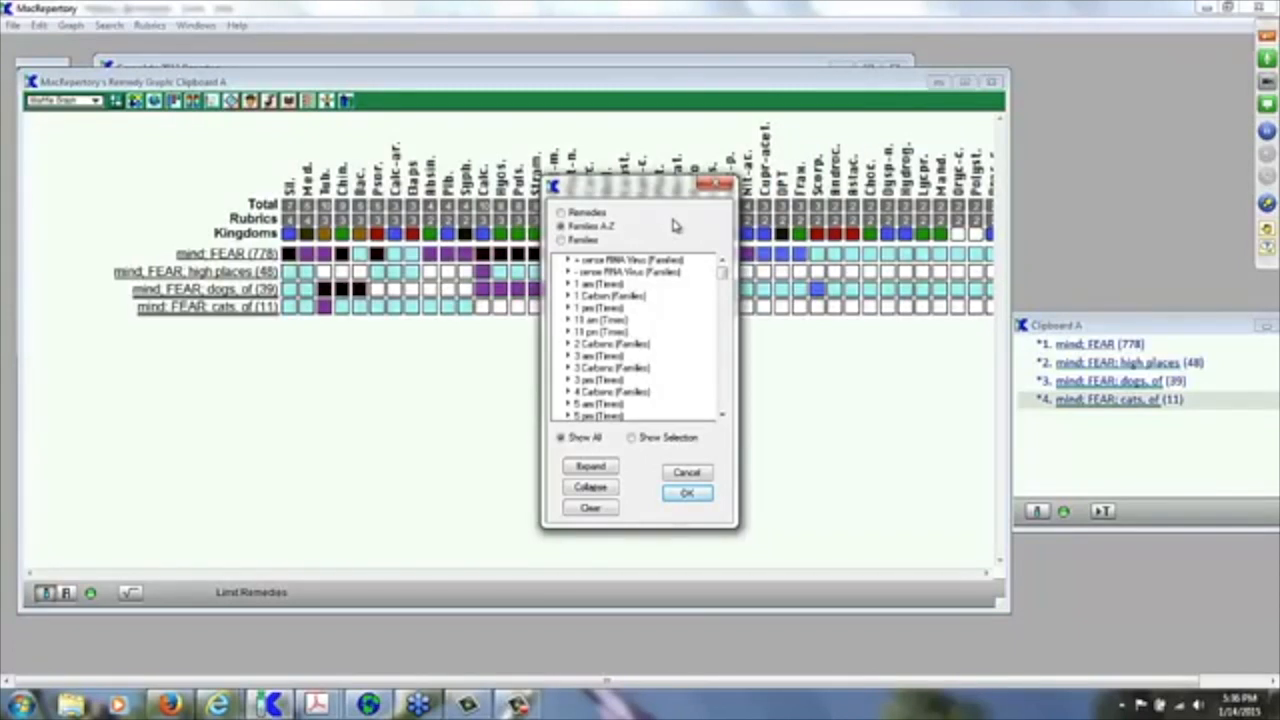
type("sol")
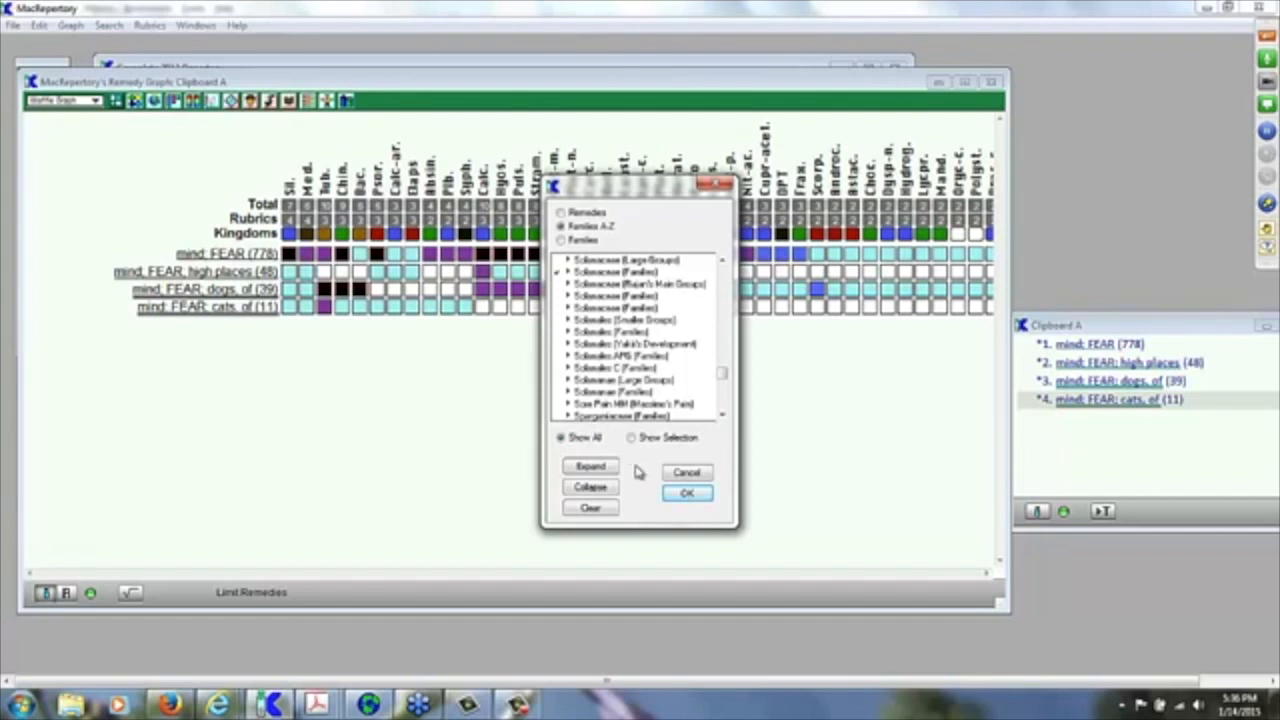
left_click(688, 496)
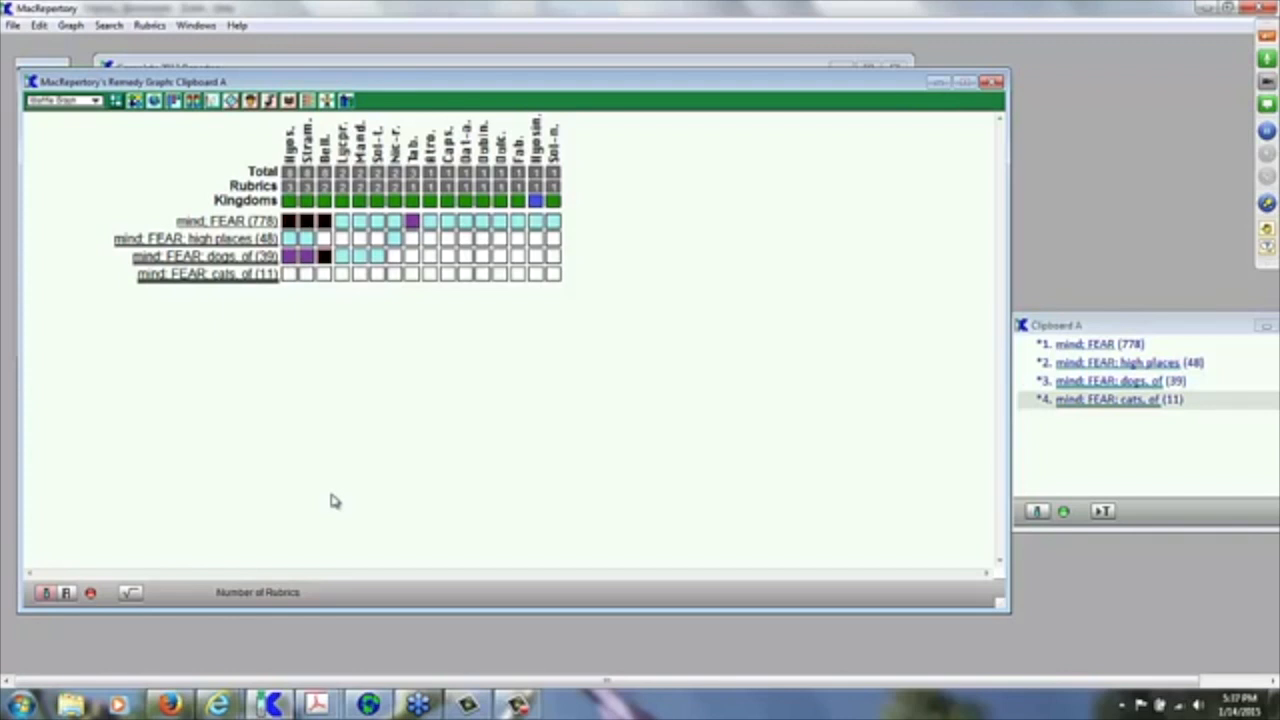
Step: Clear the Solanaceae family limit so all remedies show, then bring up the limit options
left_click(90, 594)
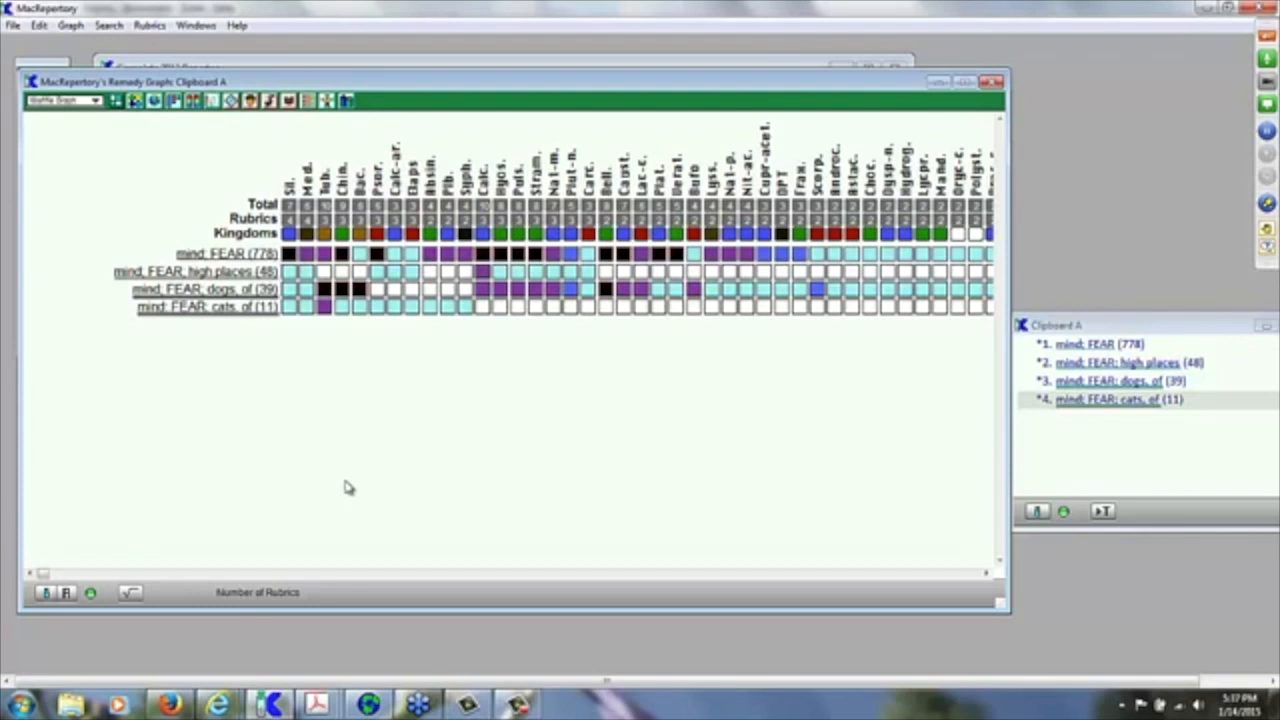
left_click(45, 594)
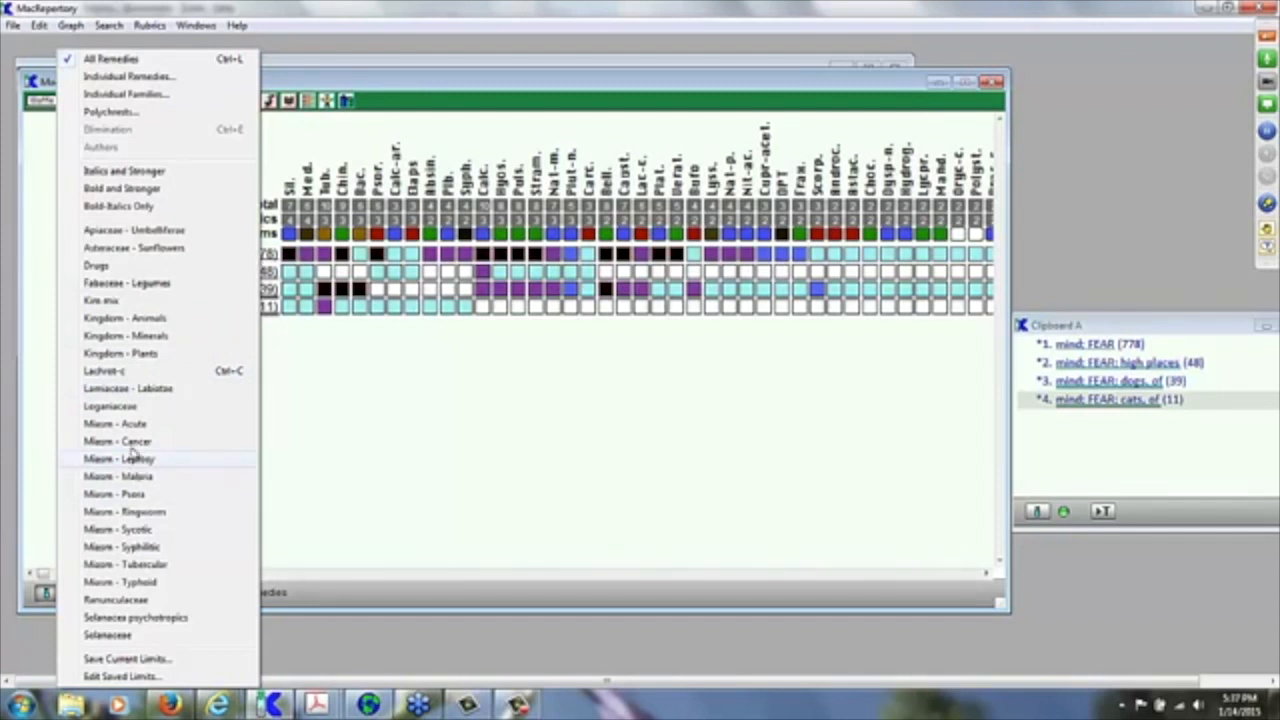
Step: Limit the graph to the Araneae, Serpentes, Snakes and Spiders families from the A-Z family list
left_click(153, 99)
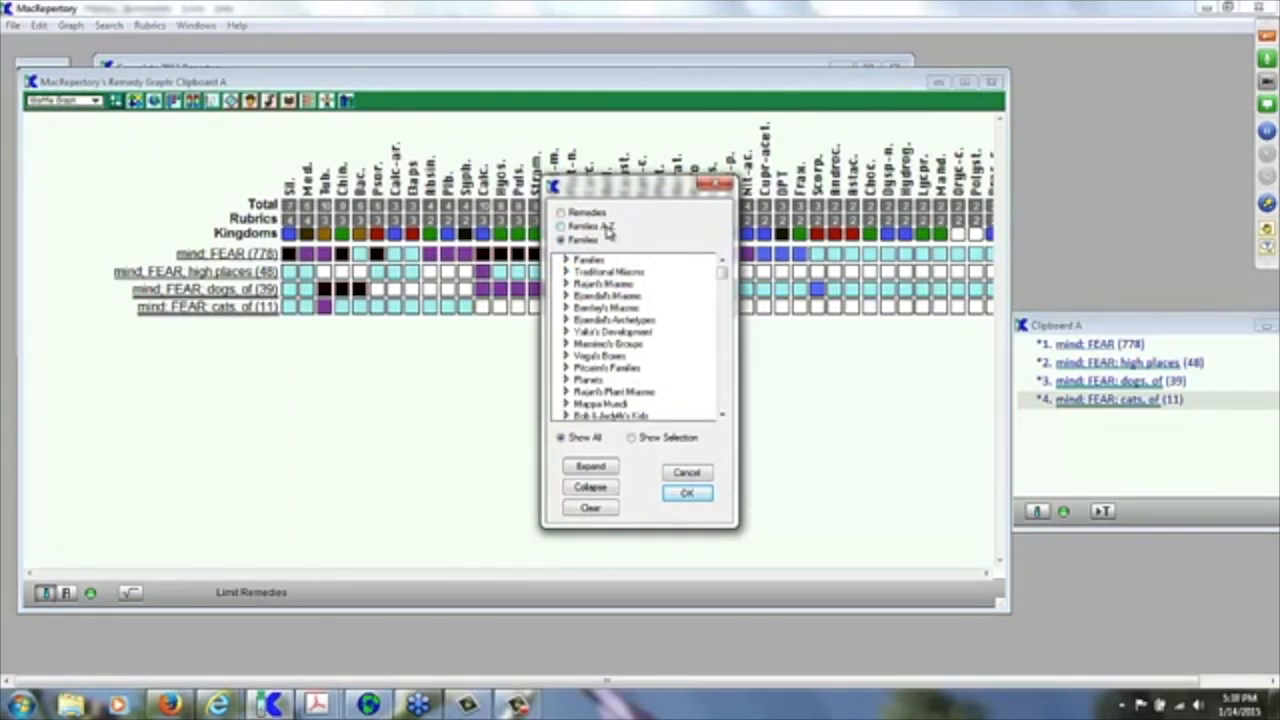
left_click(589, 227)
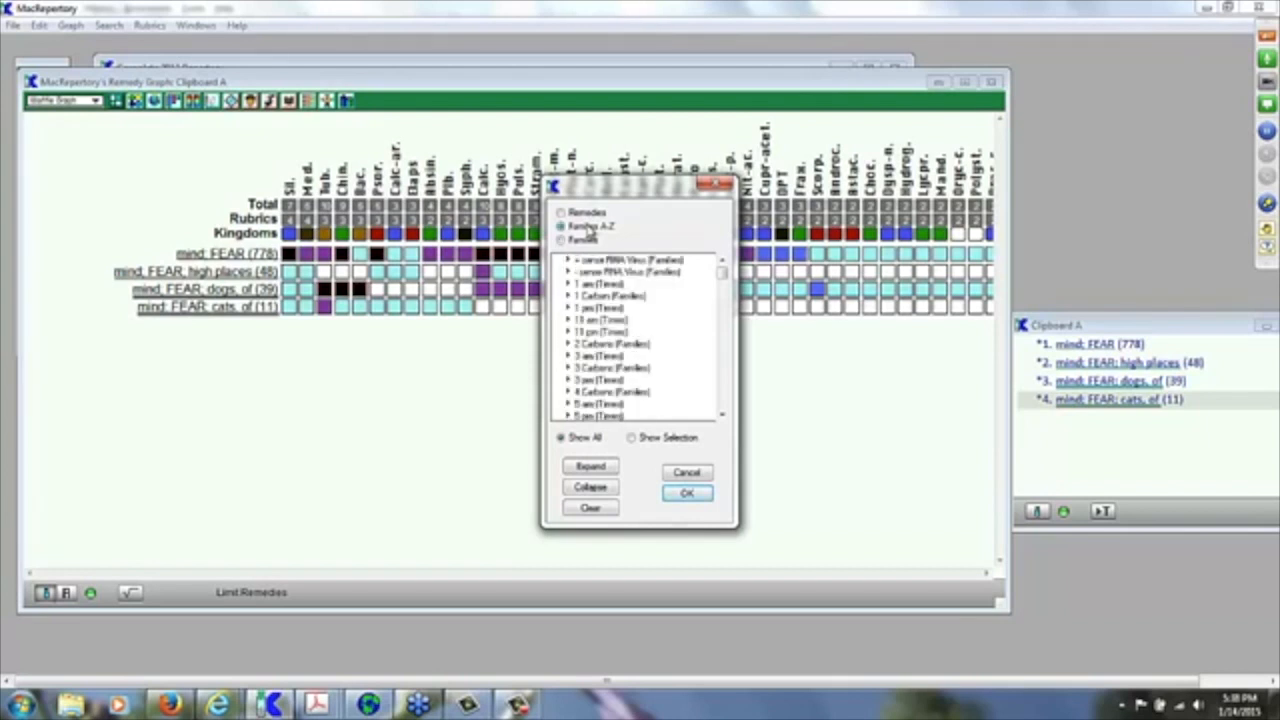
scroll(868, 358, "down", 15)
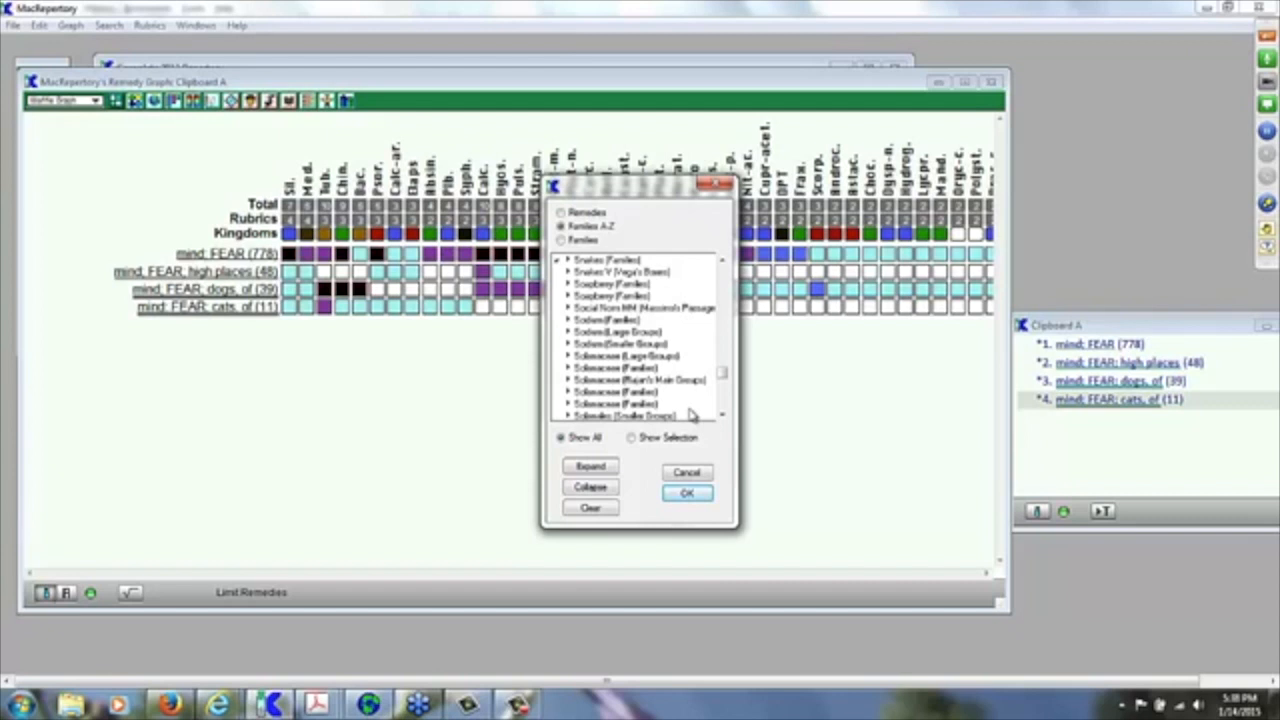
scroll(690, 414, "down", 6)
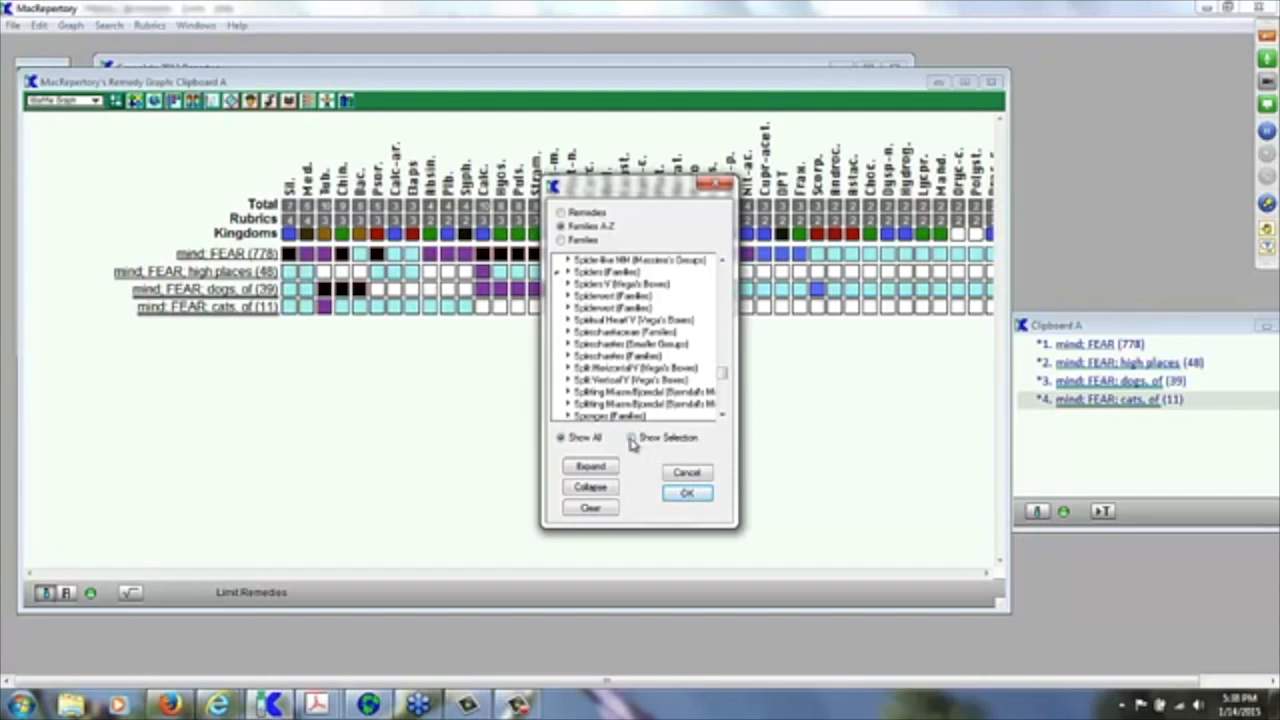
left_click(631, 438)
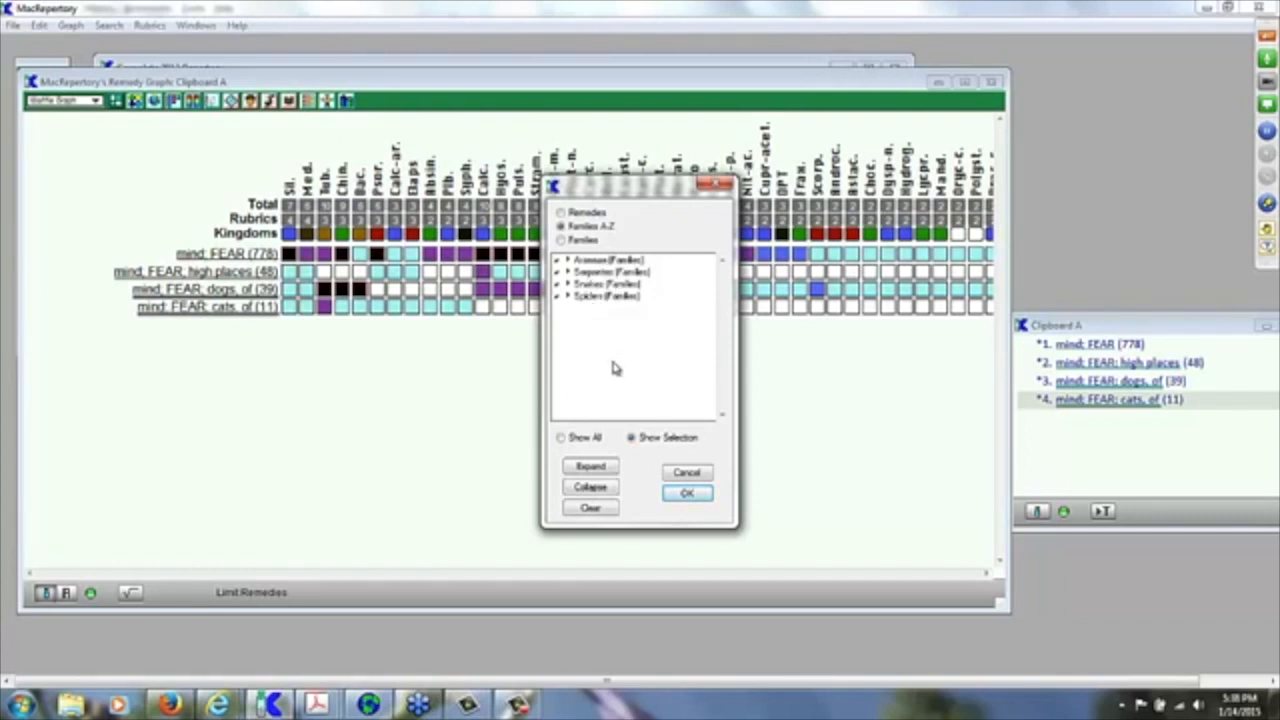
left_click(687, 497)
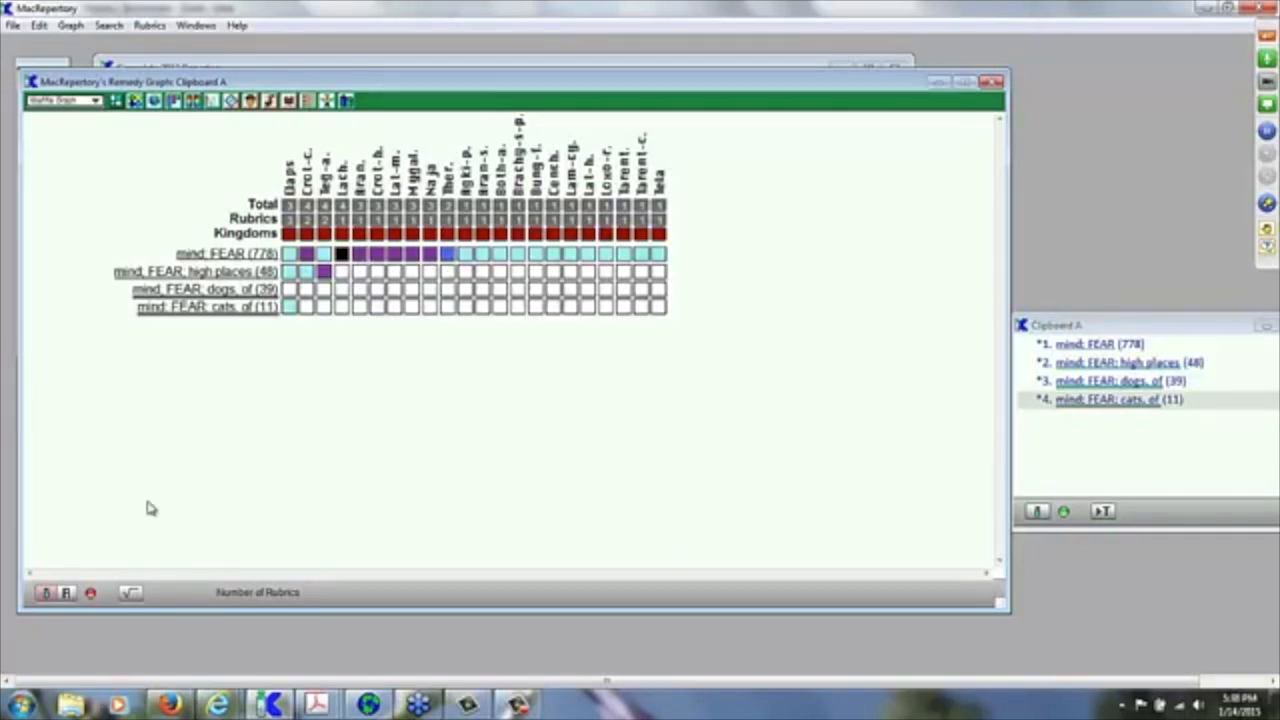
Step: Save the current family limit as 'Snakes & Spiders', then clear it to show all remedies
left_click(45, 594)
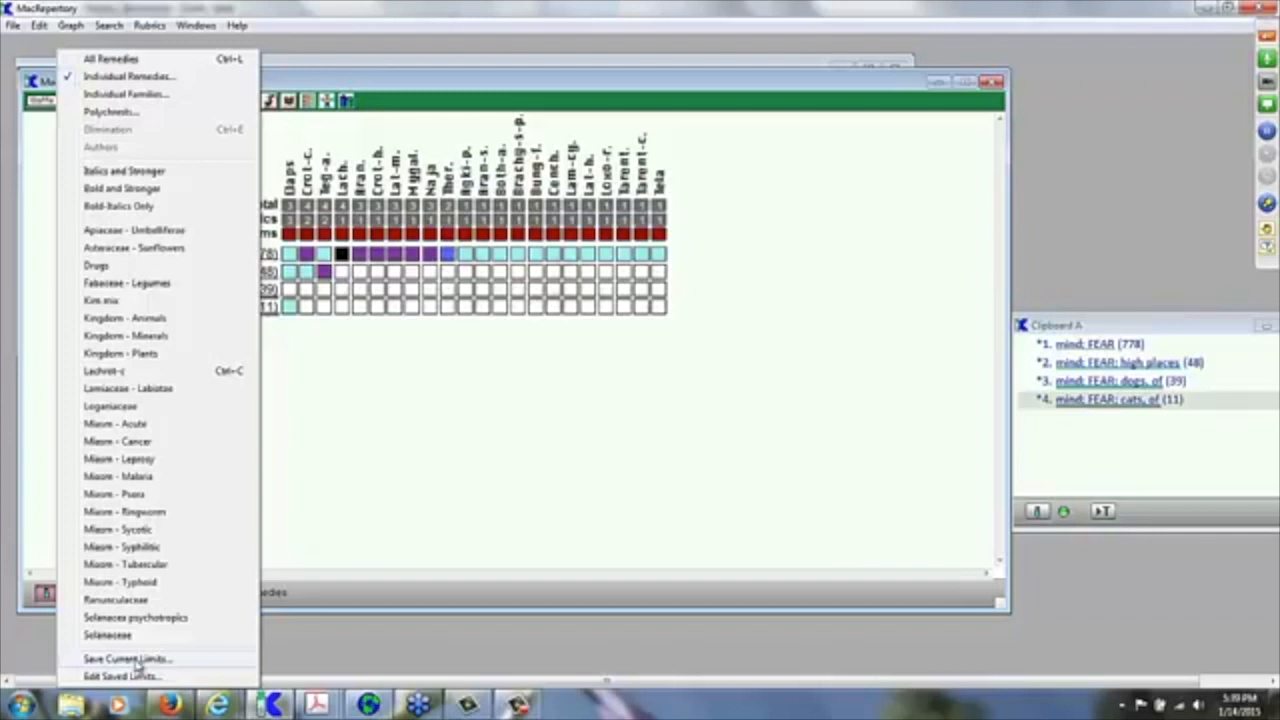
left_click(130, 659)
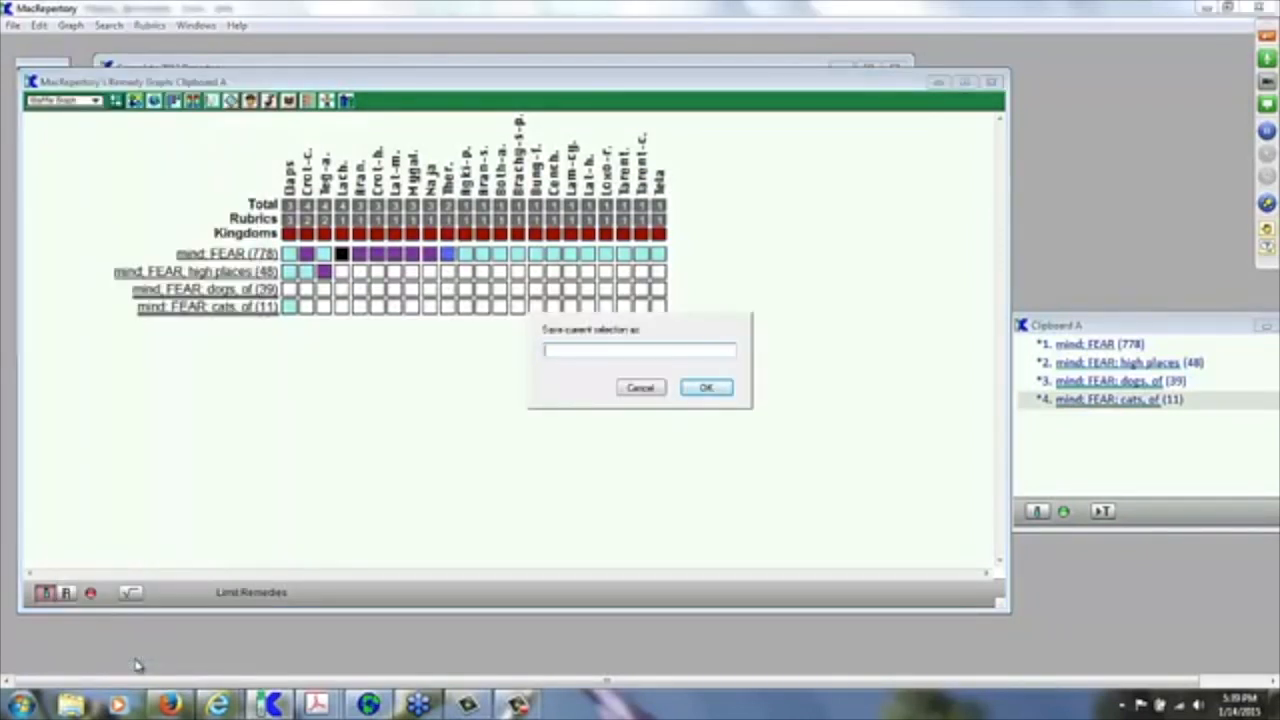
type("Sc")
type("akes & S")
type("piders")
left_click(706, 389)
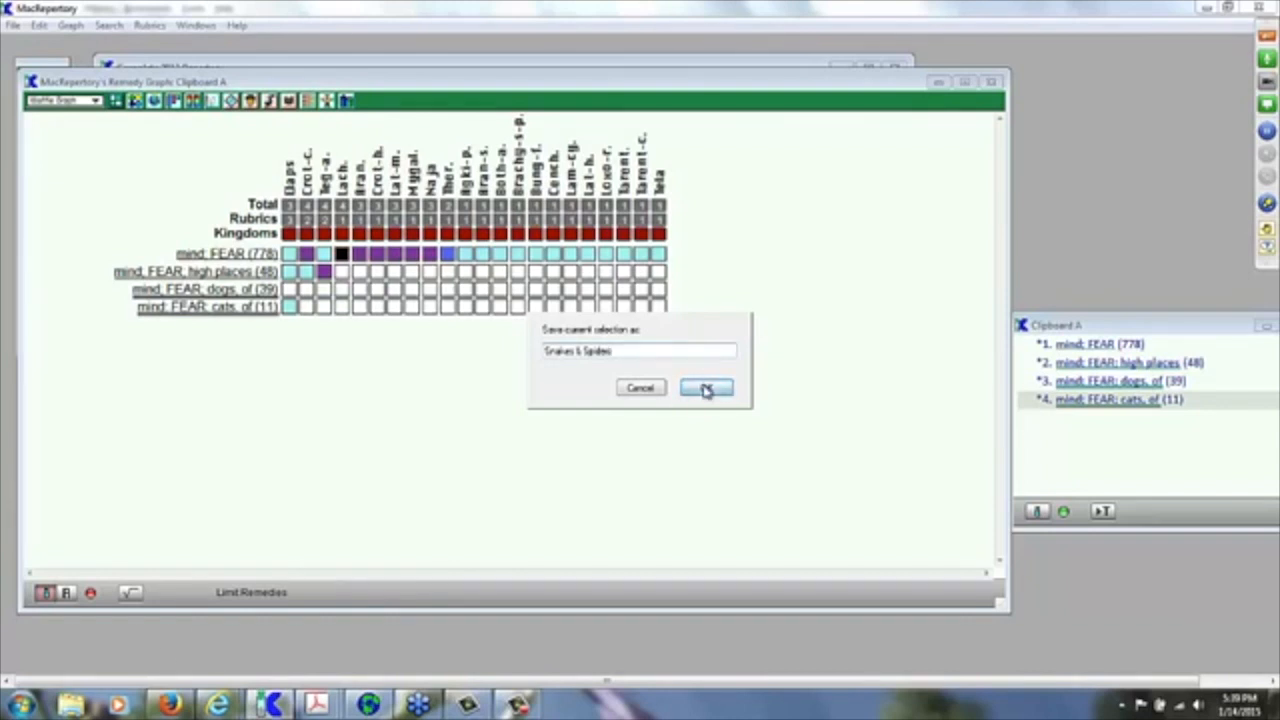
left_click(91, 594)
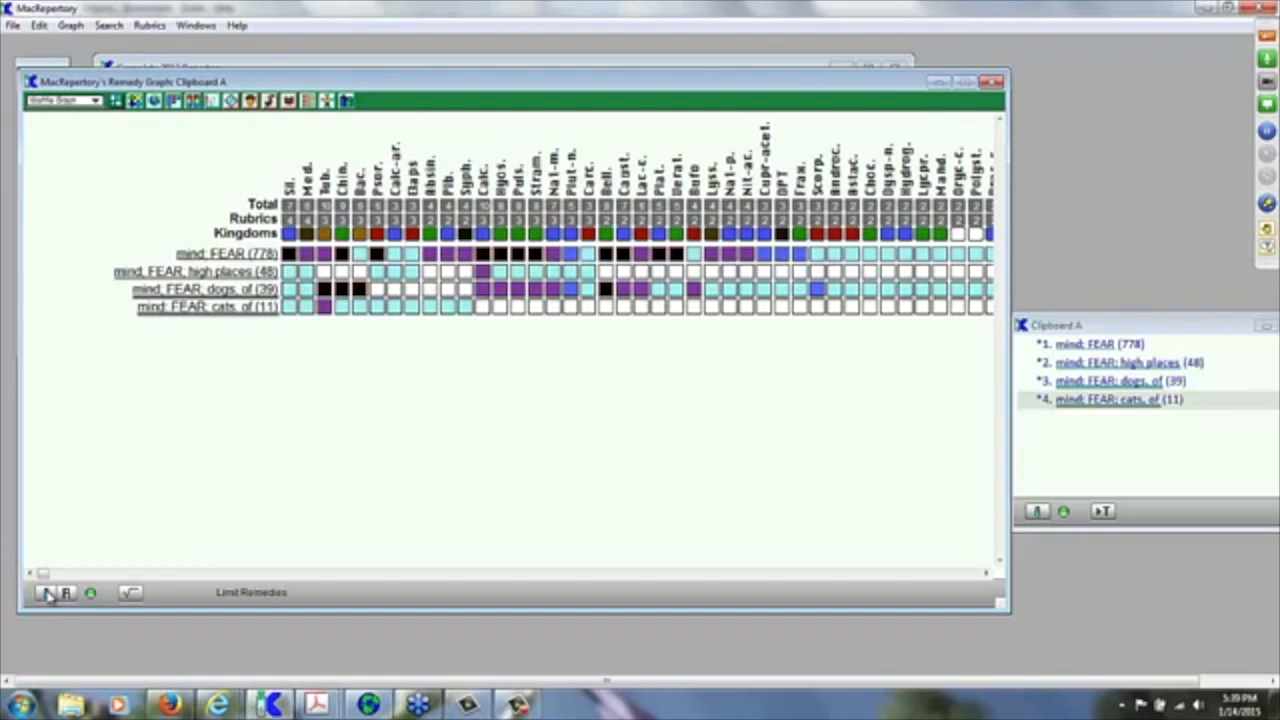
Step: Reapply the saved 'Snakes & Spiders' remedy limit so the graph shows only Elaps, Crot-c., Lach. through Tela
left_click(47, 593)
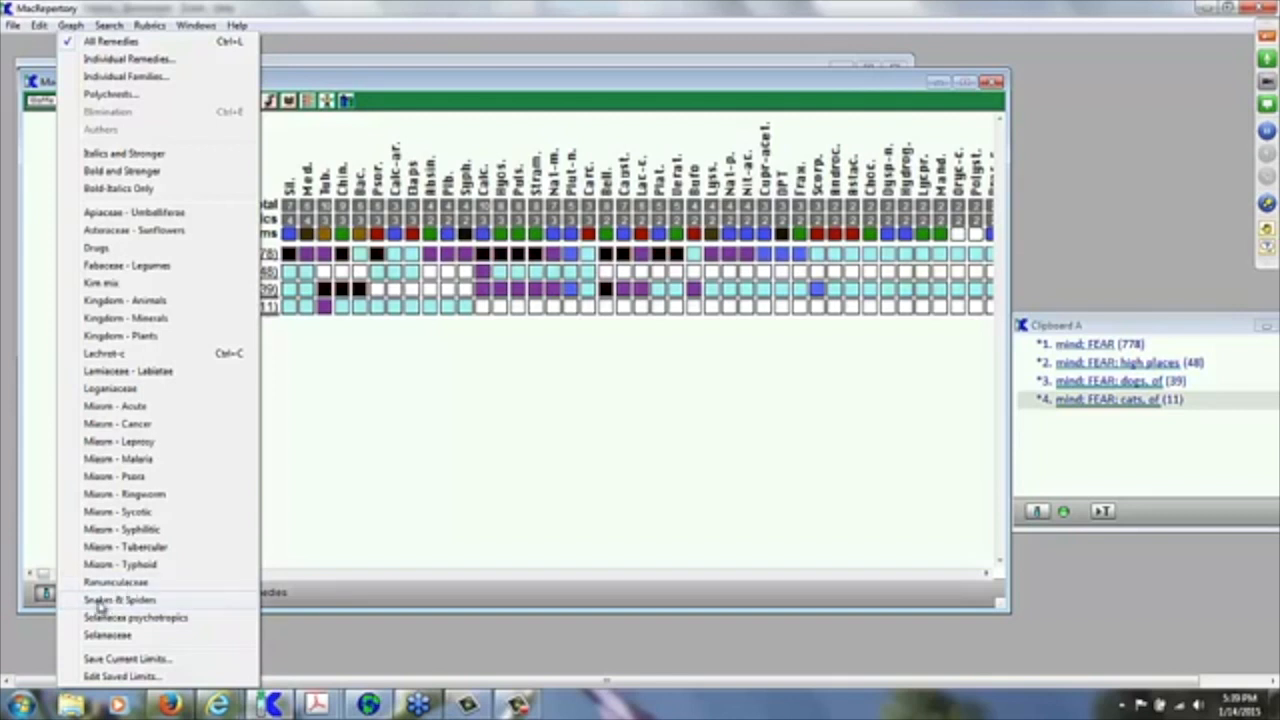
left_click(136, 603)
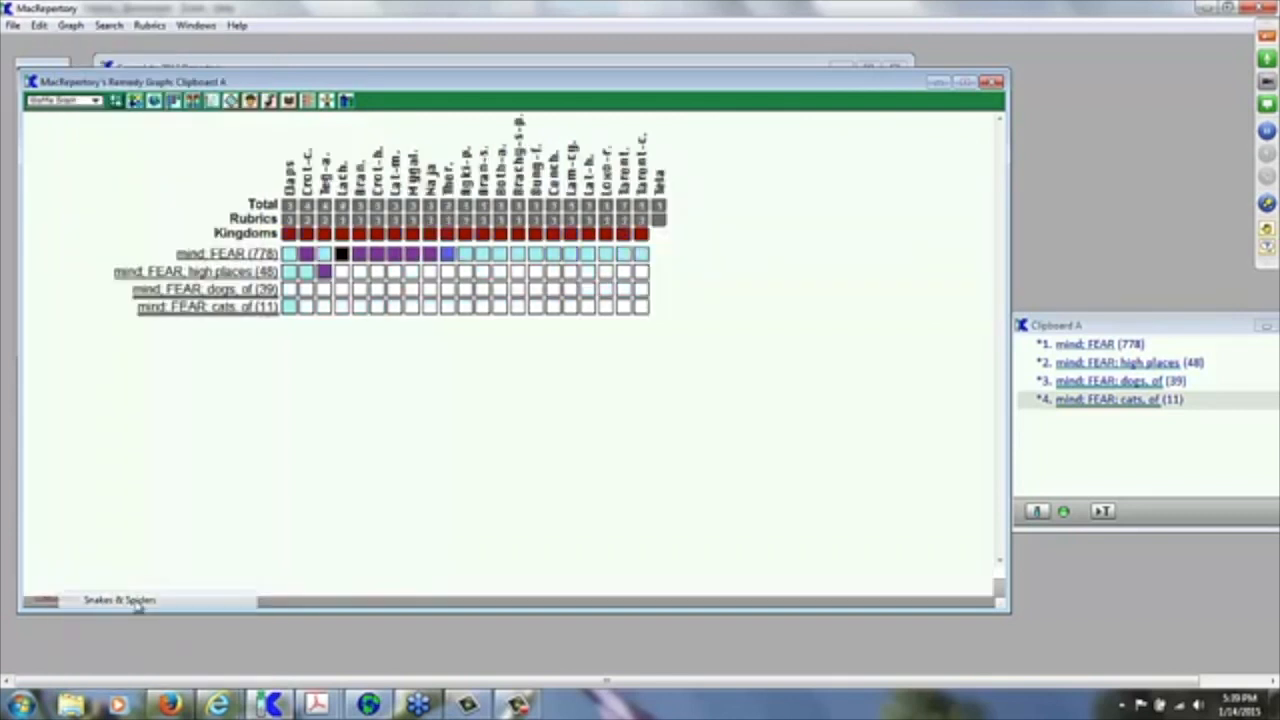
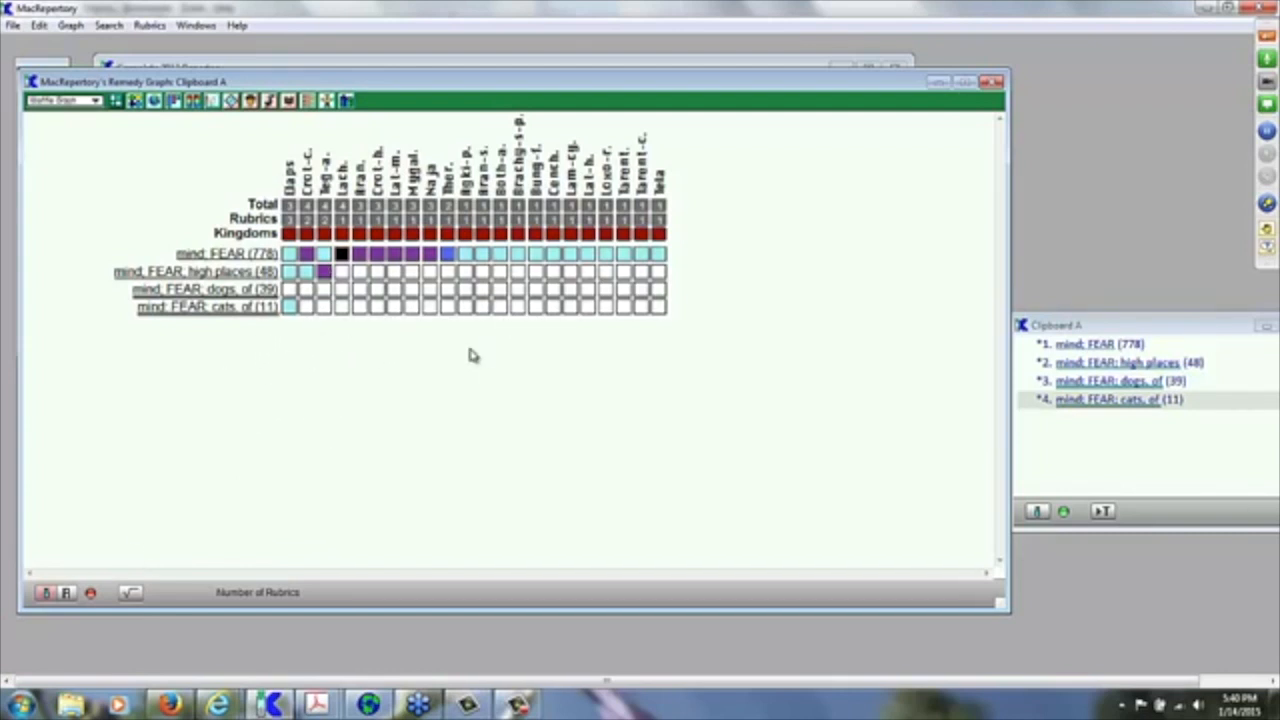
Step: Clear the Snakes & Spiders limit so the Clipboard A graph shows all remedies for the fear rubrics
left_click(91, 594)
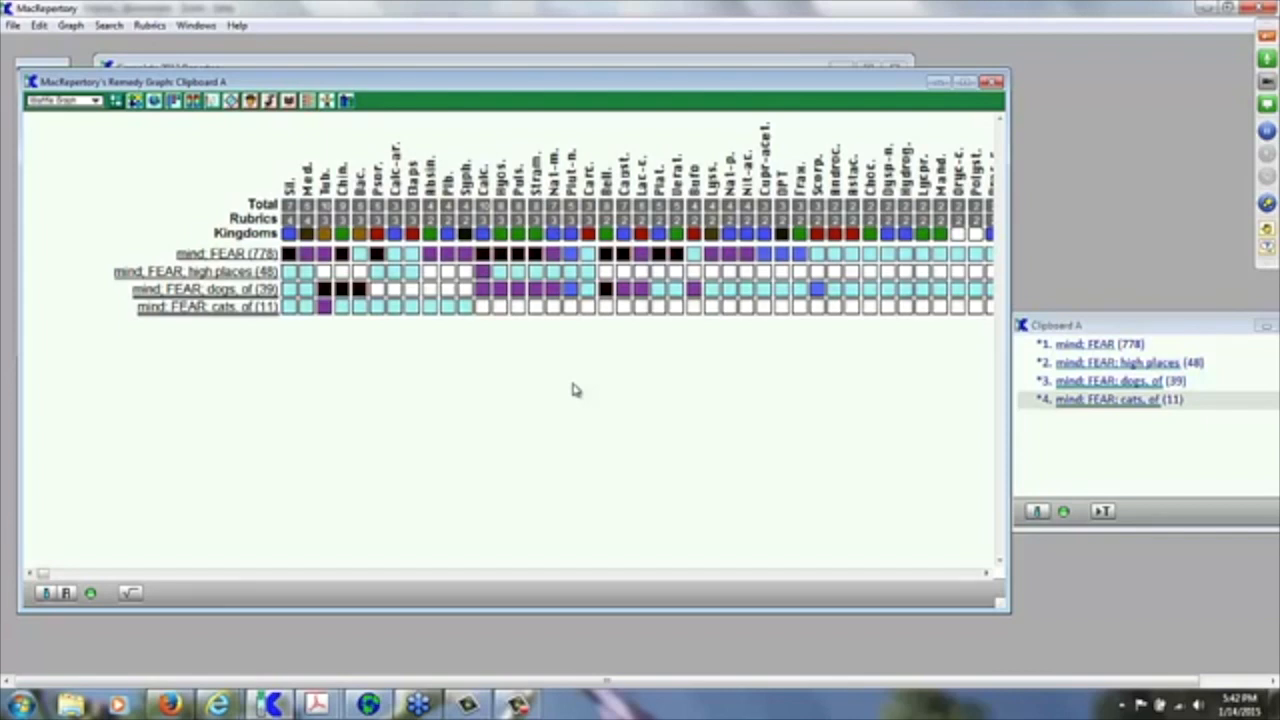
Step: Move the Remedy Graph window right and bring up the Elimination window
left_click_drag(480, 84, 586, 77)
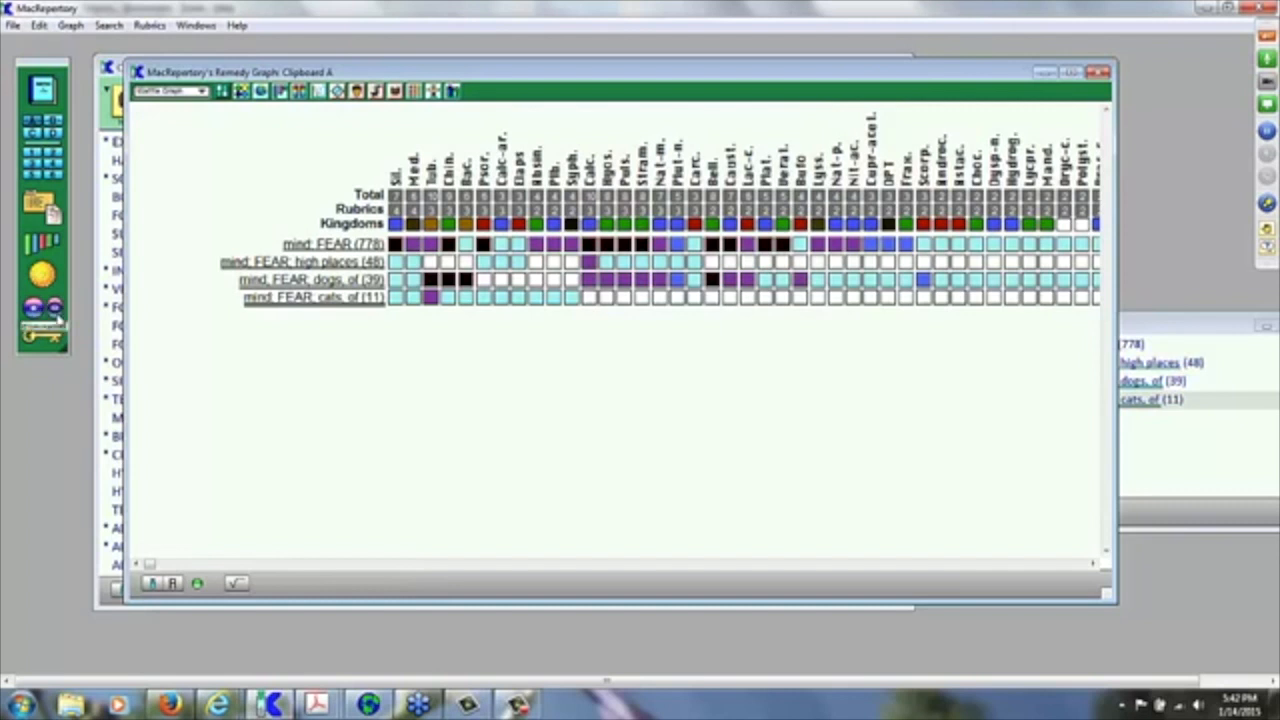
left_click(55, 310)
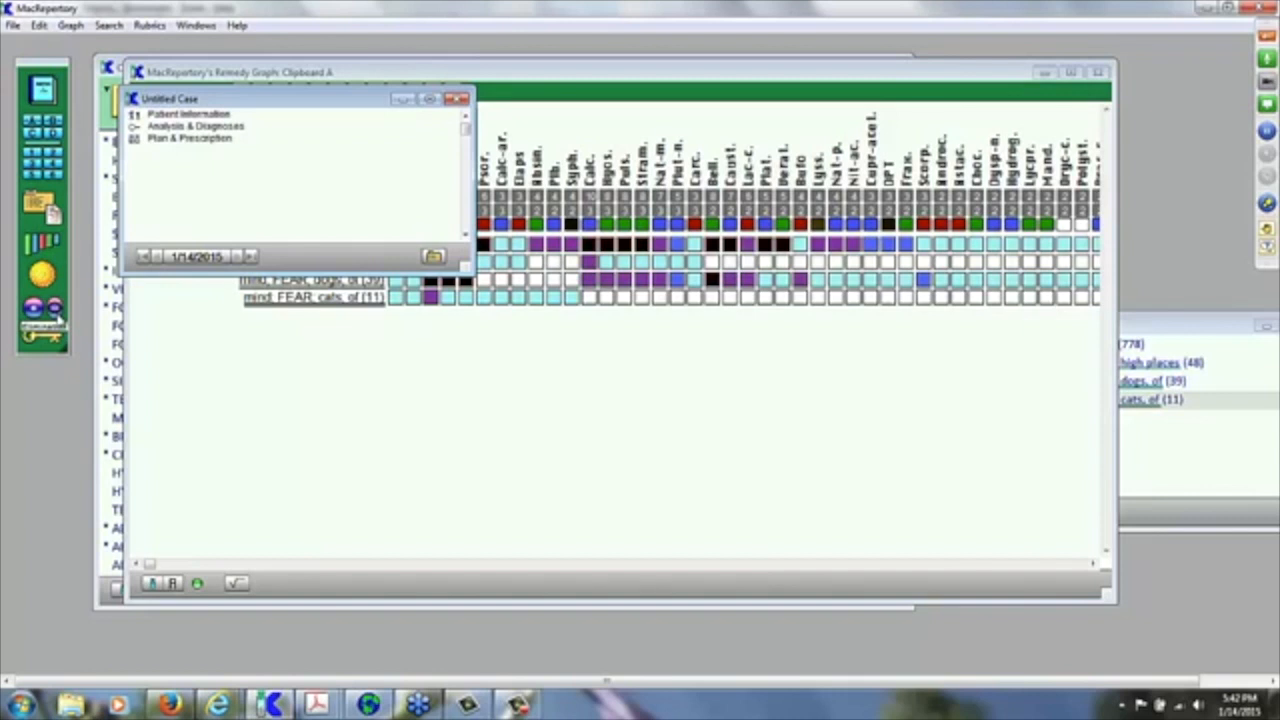
left_click(57, 316)
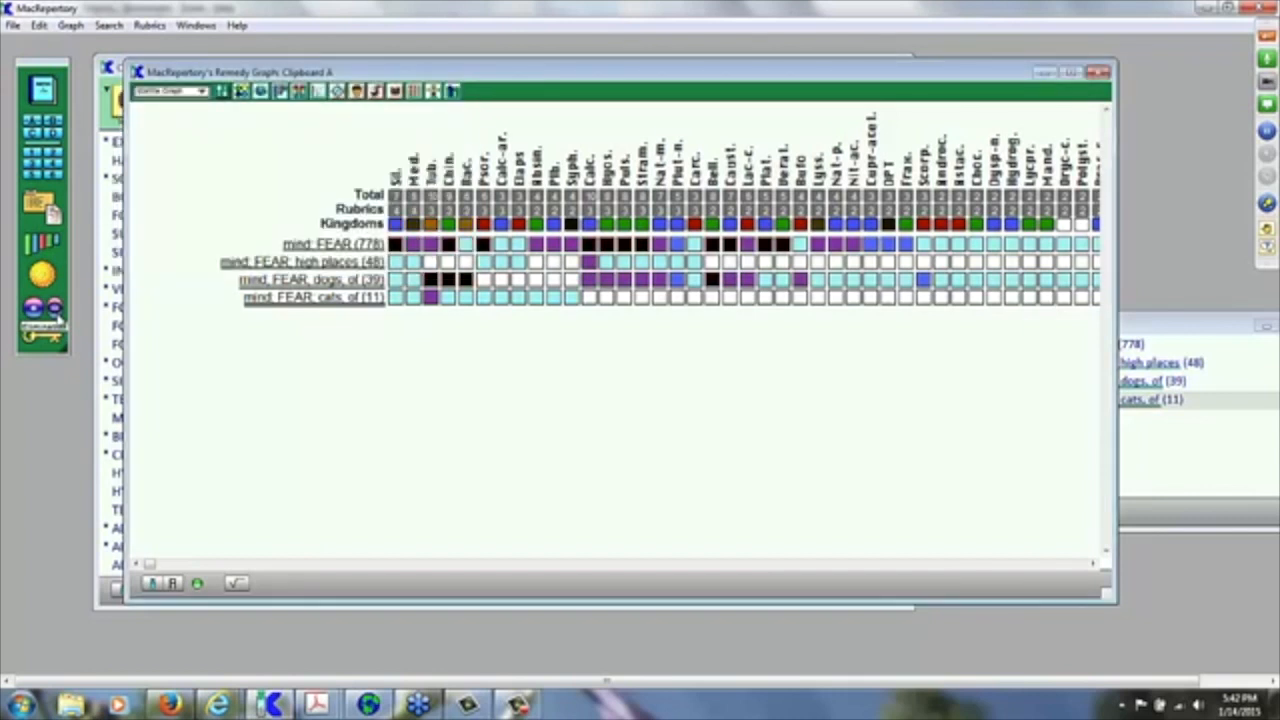
left_click(57, 316)
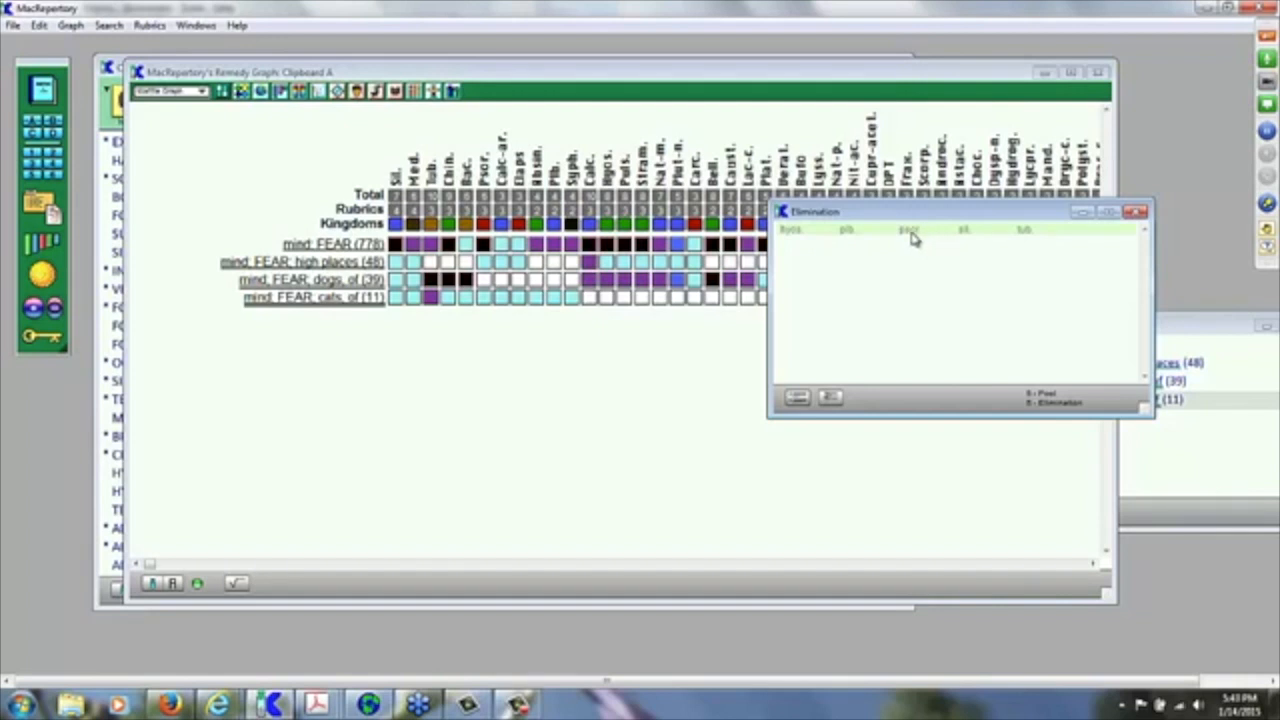
Step: Empty the leftover Hyos., Plb., Psor., Sil., Tub. from Elimination and close the window
left_click(912, 234)
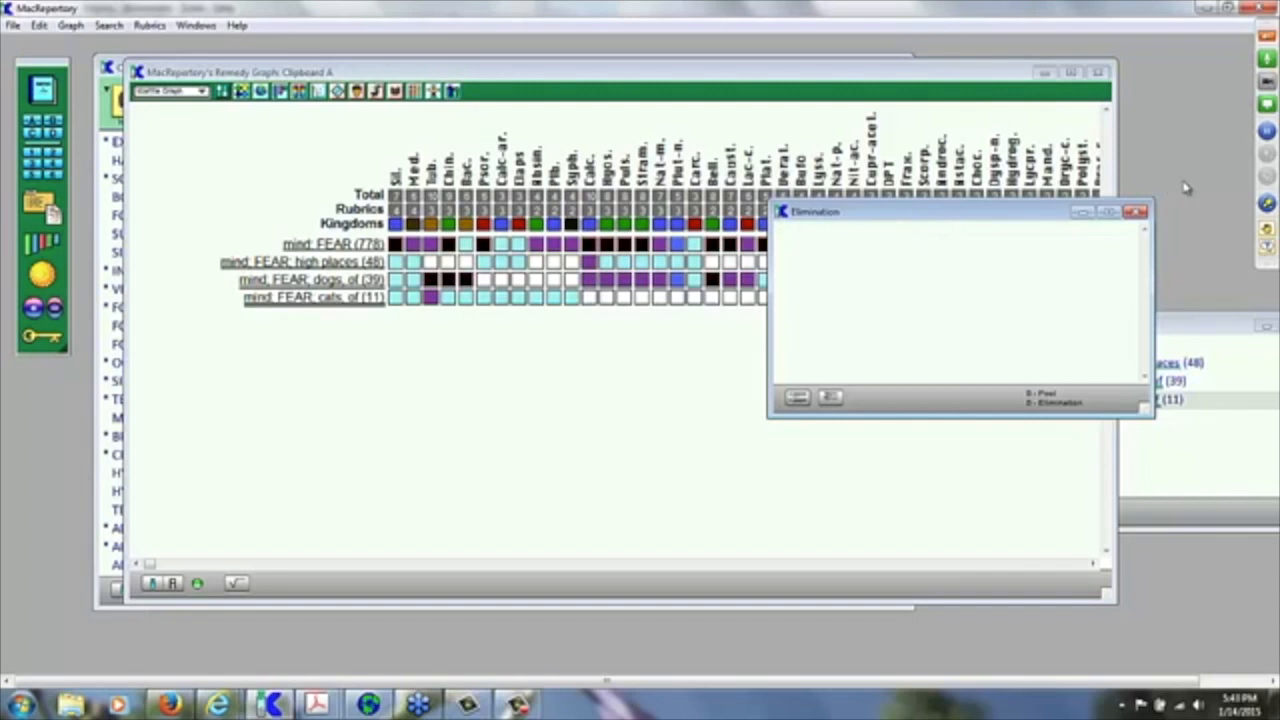
left_click(1135, 212)
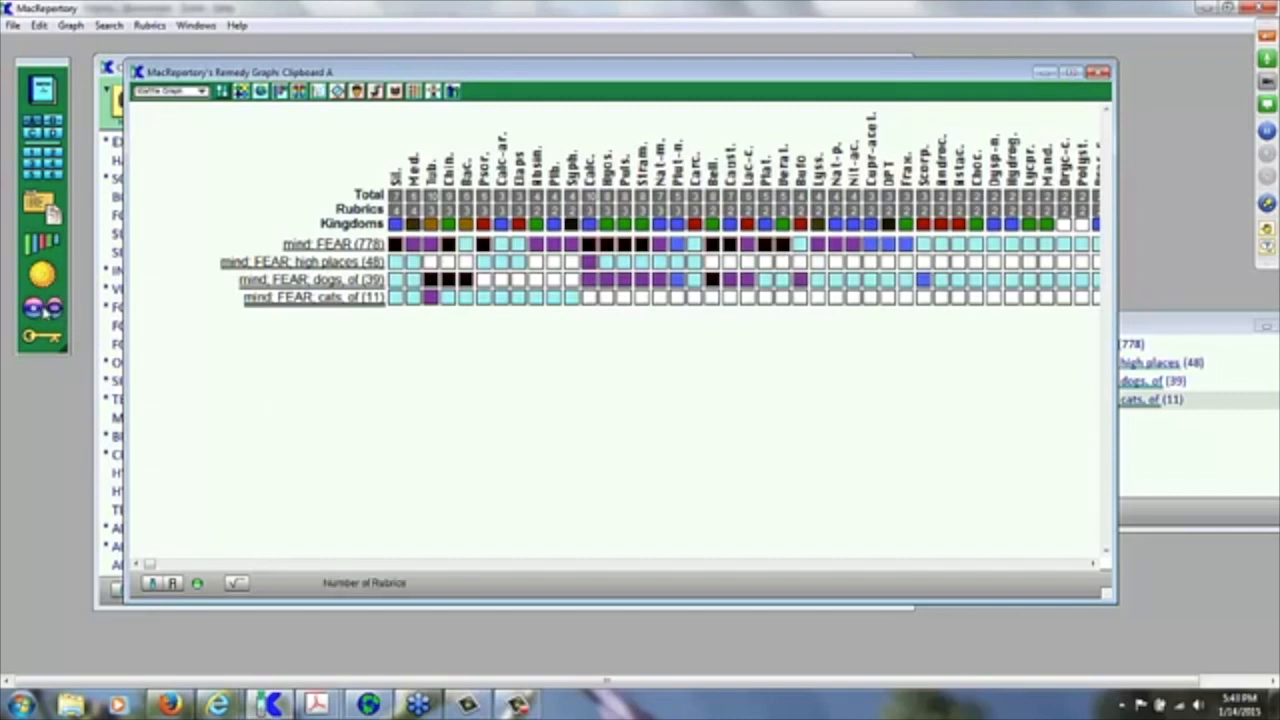
key("ctrl+e")
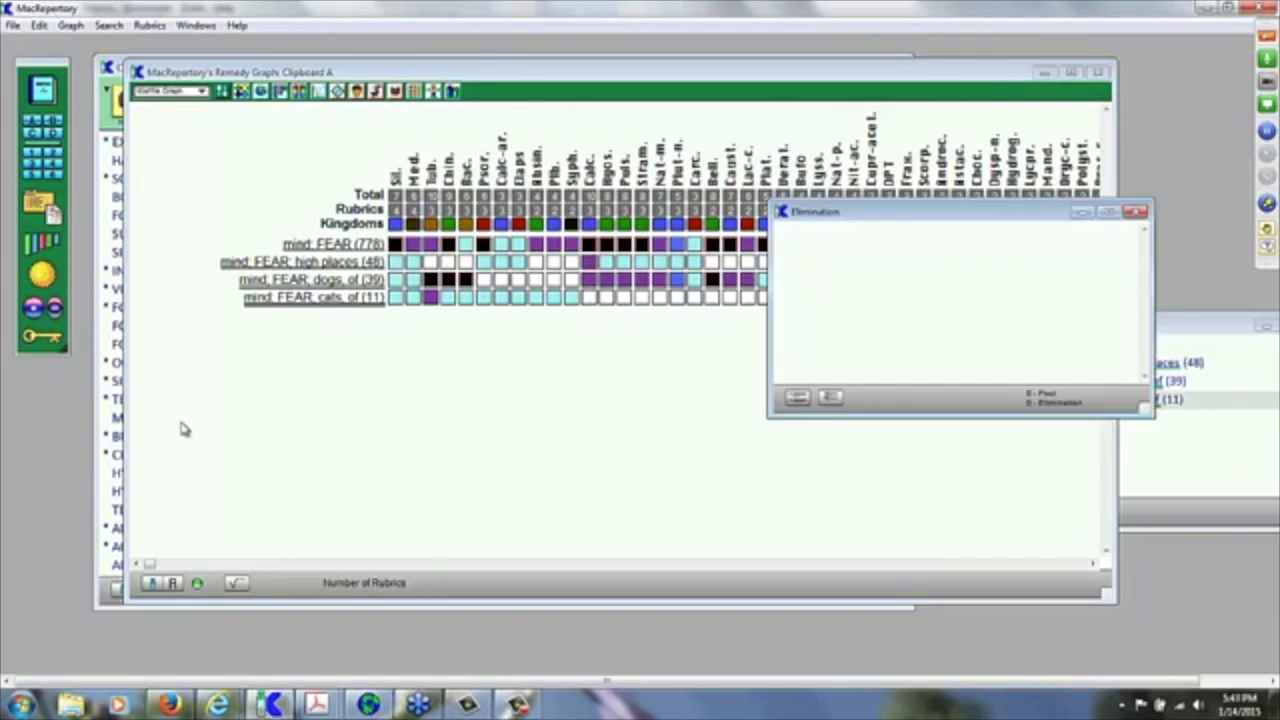
key("ctrl+w")
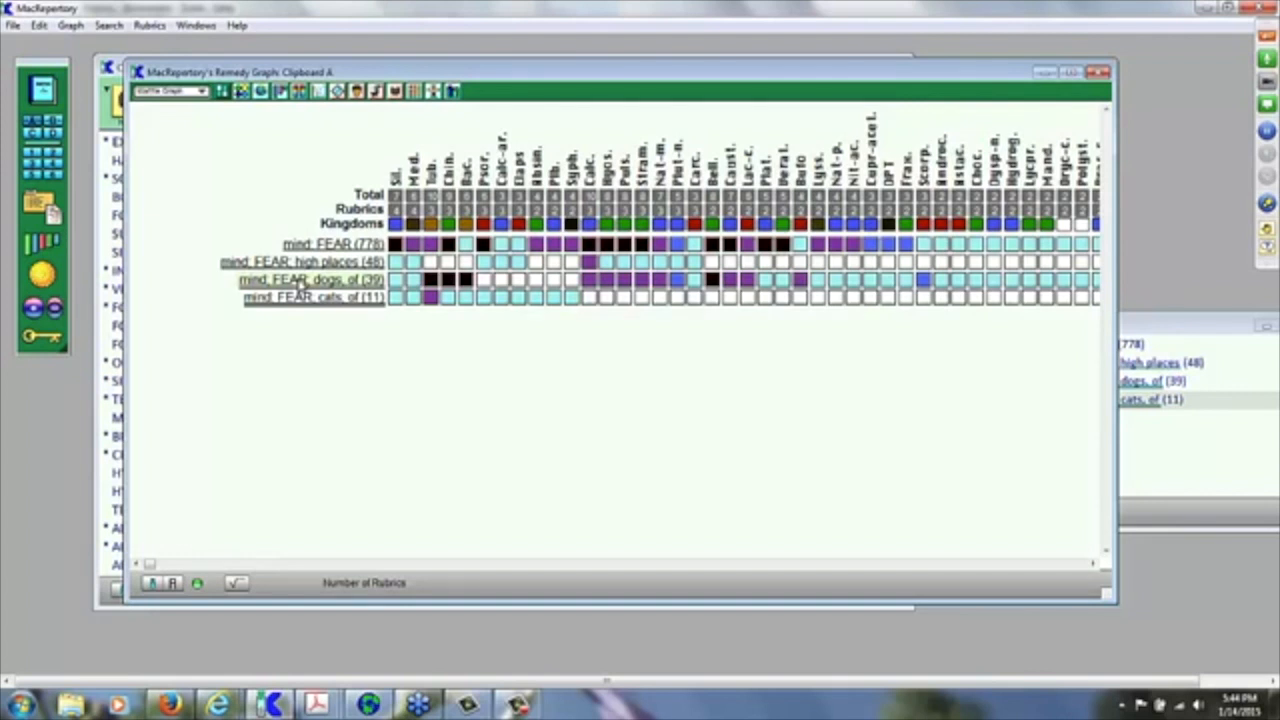
Step: Send the fear of dogs and fear of cats rubrics to elimination and show the 45-remedy list
left_click_drag(300, 283, 33, 311)
left_click_drag(278, 303, 33, 311)
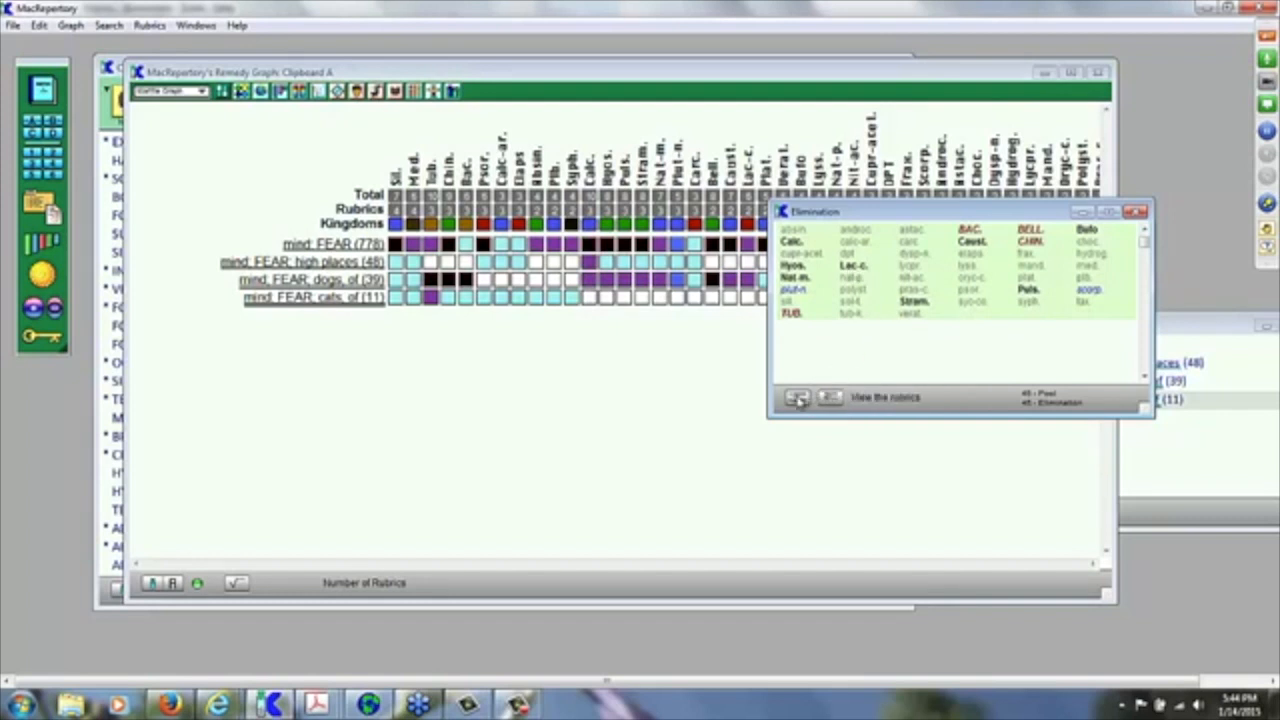
left_click(798, 399)
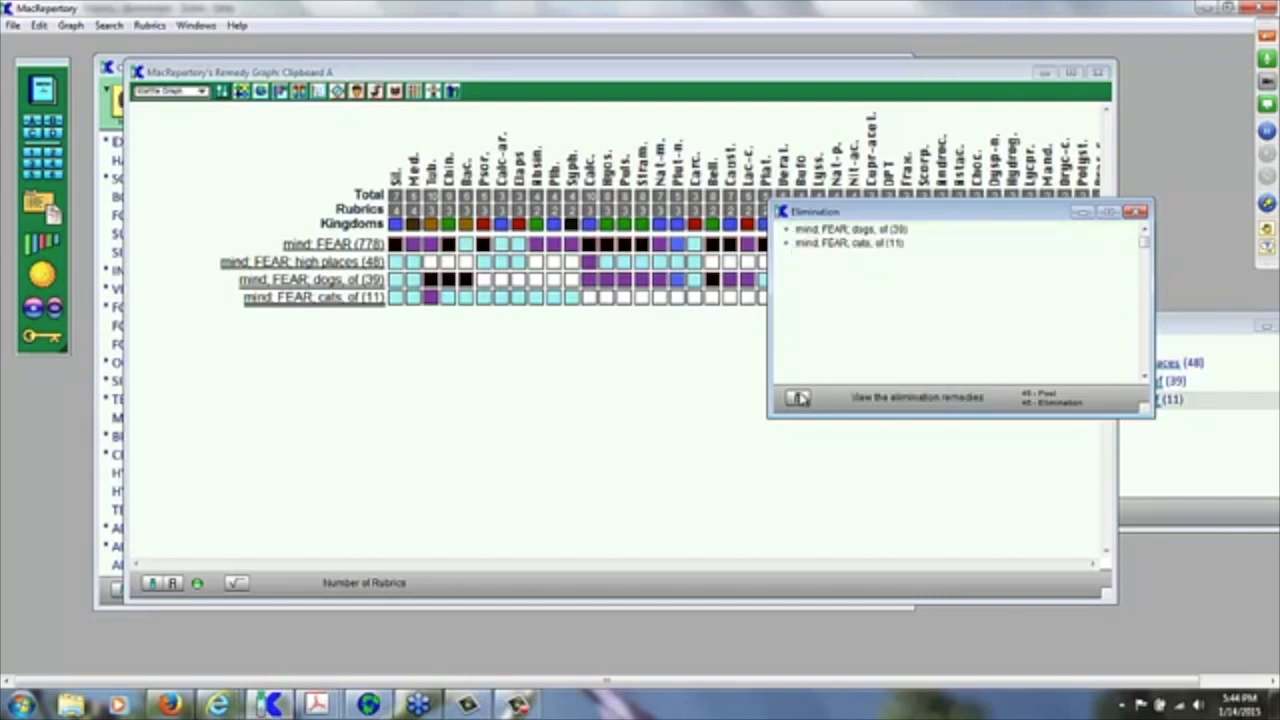
left_click(797, 399)
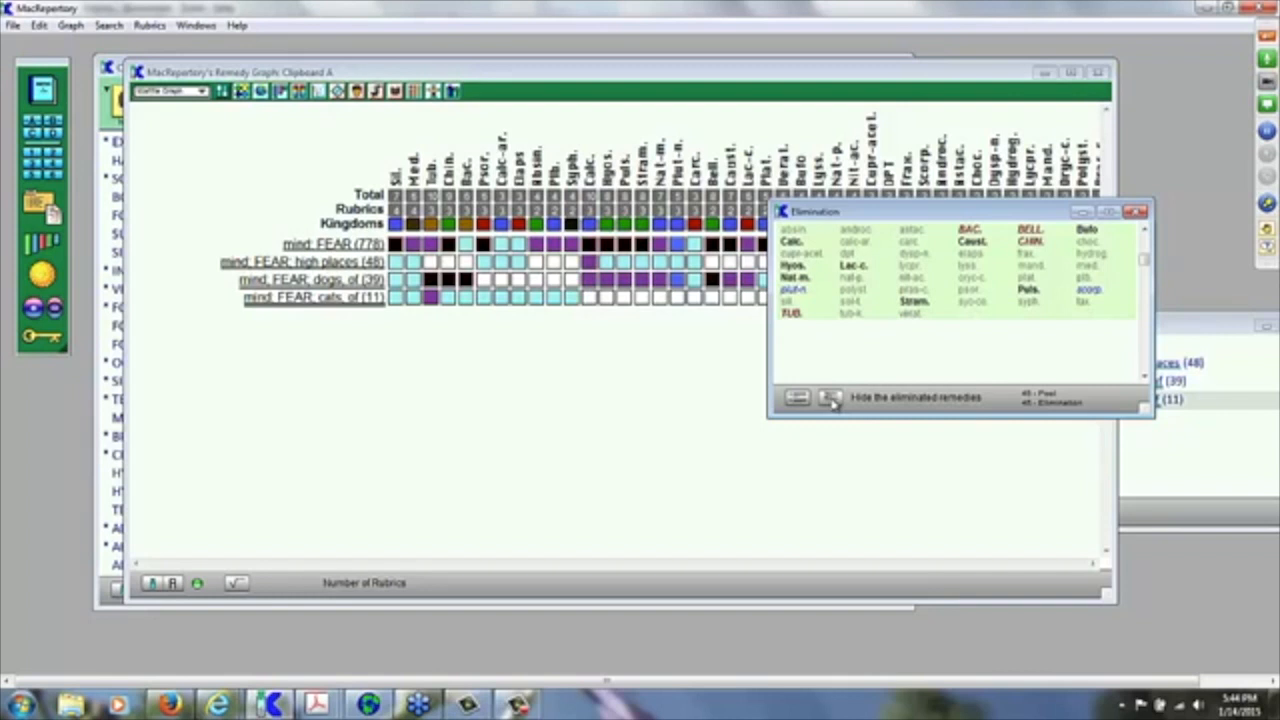
left_click(830, 399)
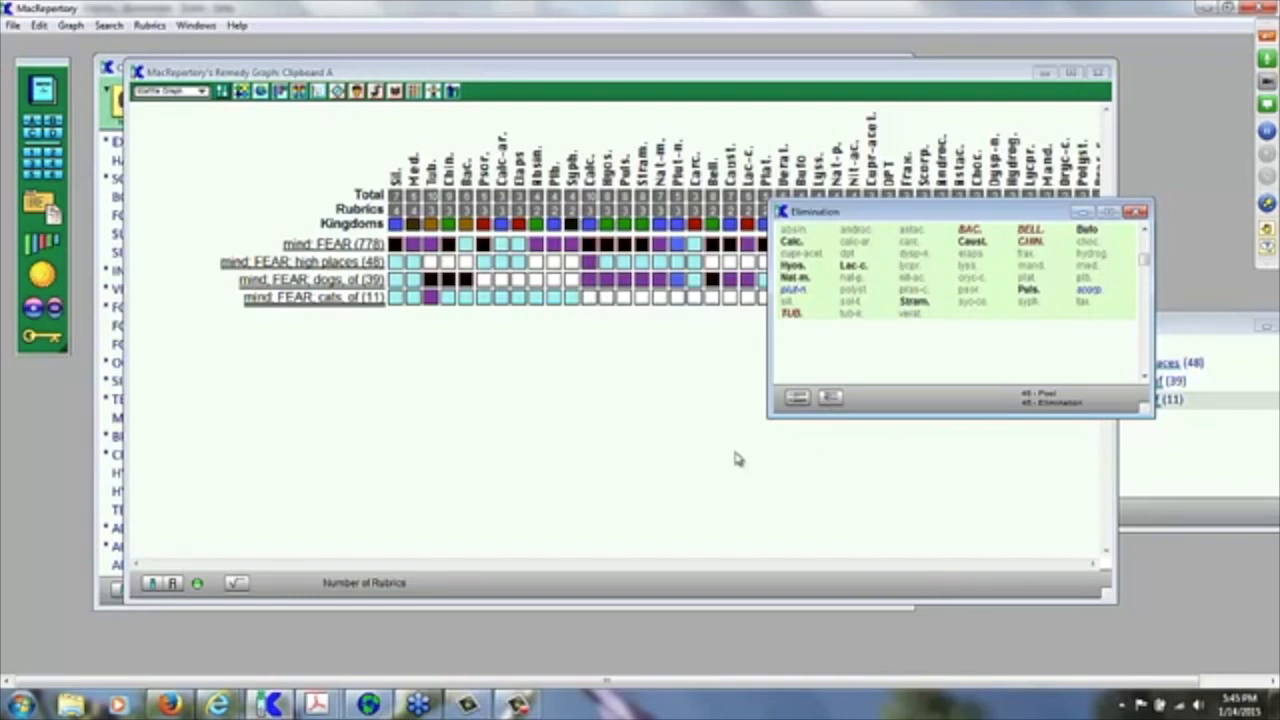
left_click(686, 453)
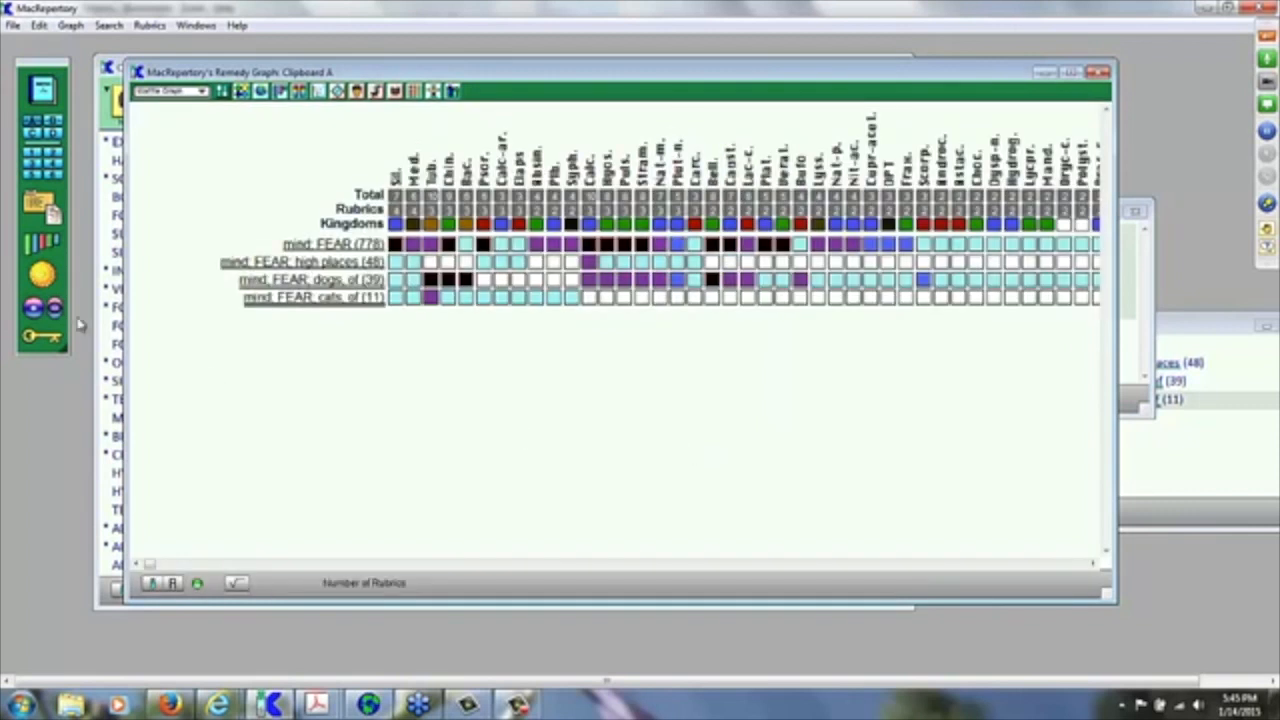
left_click(48, 310)
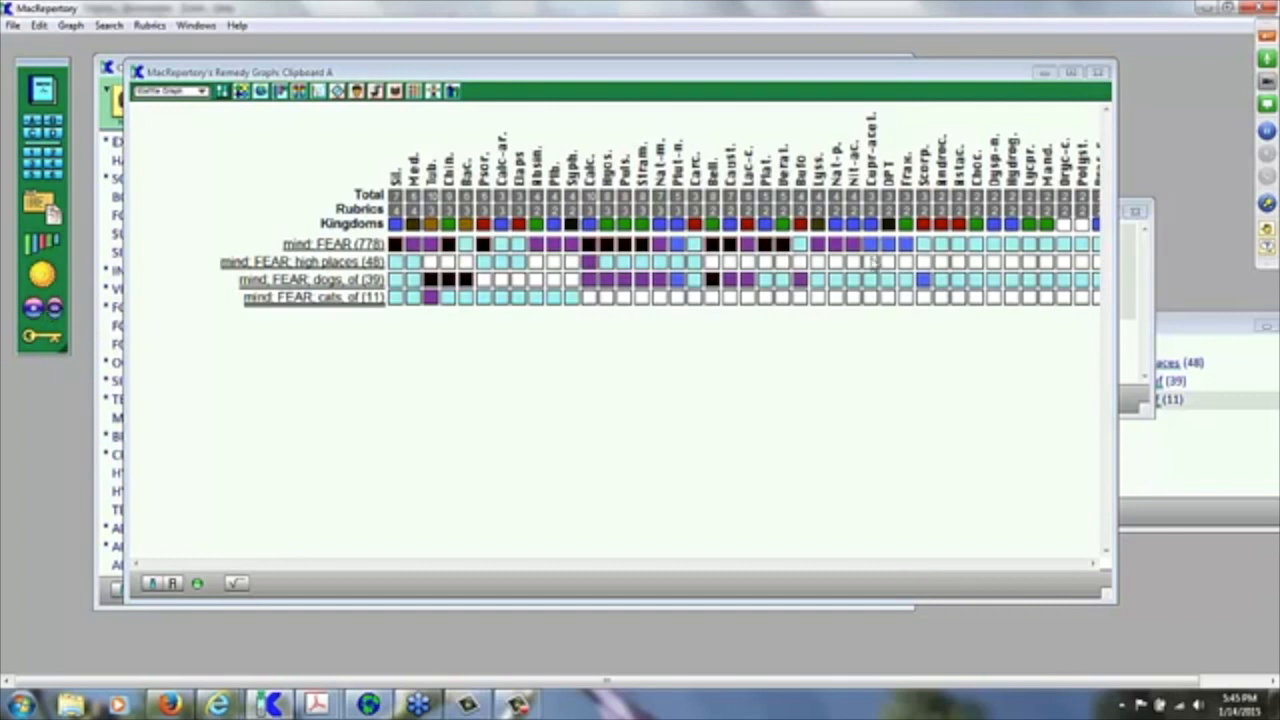
left_click(1140, 345)
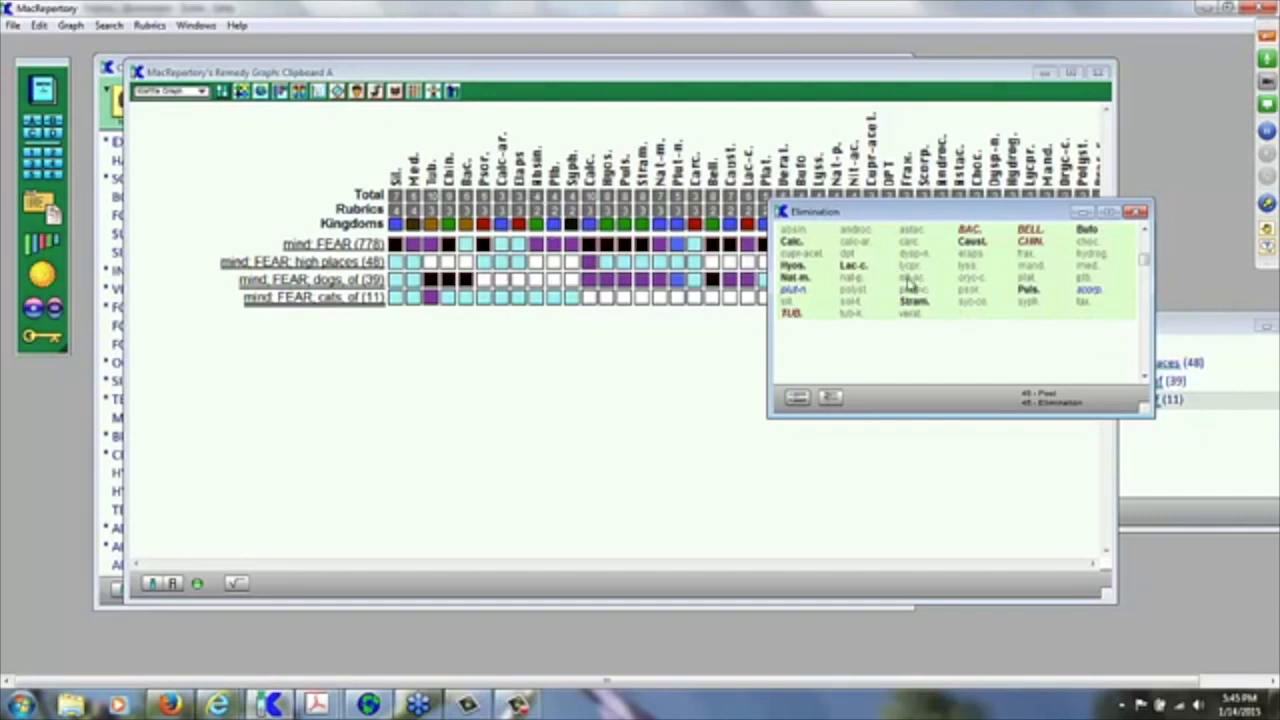
Step: Add the 45 elimination remedies to the graph as merged rubric 'Fear of dogs & cats'
left_click_drag(910, 287, 33, 122)
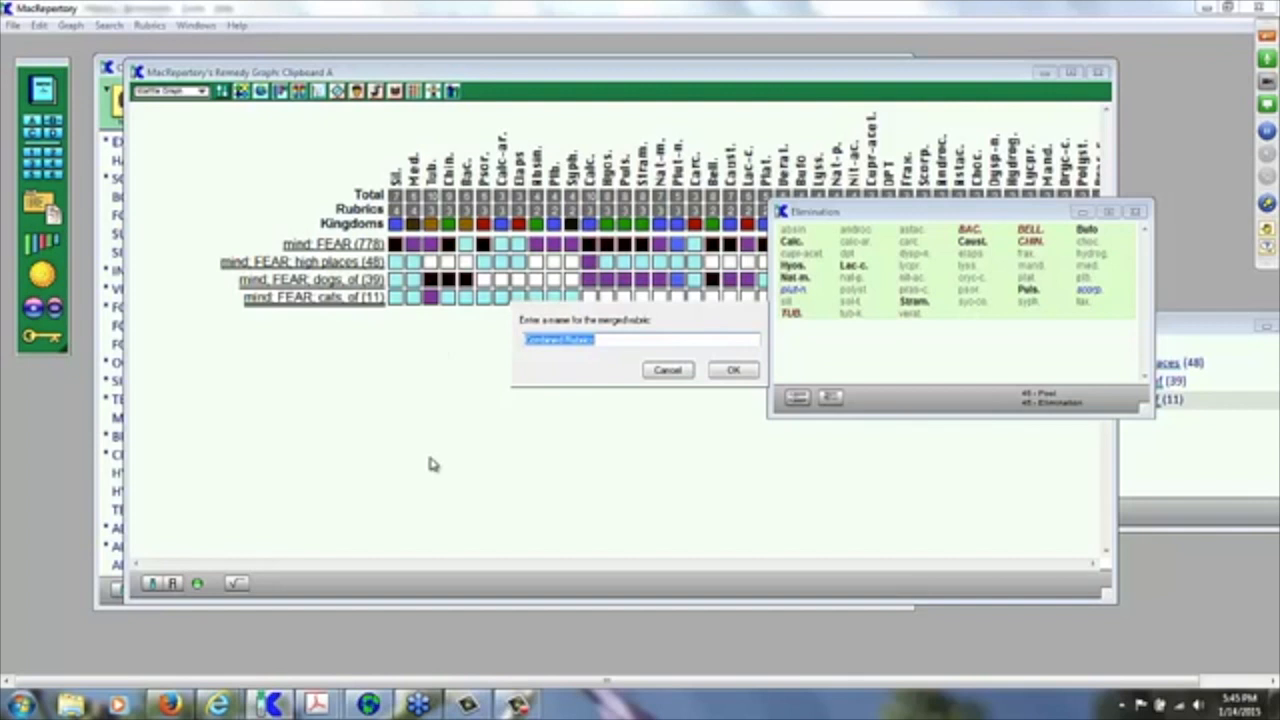
type("Fear of Do")
key("BackSpace")
key("BackSpace")
type("dogs & cats")
left_click(733, 370)
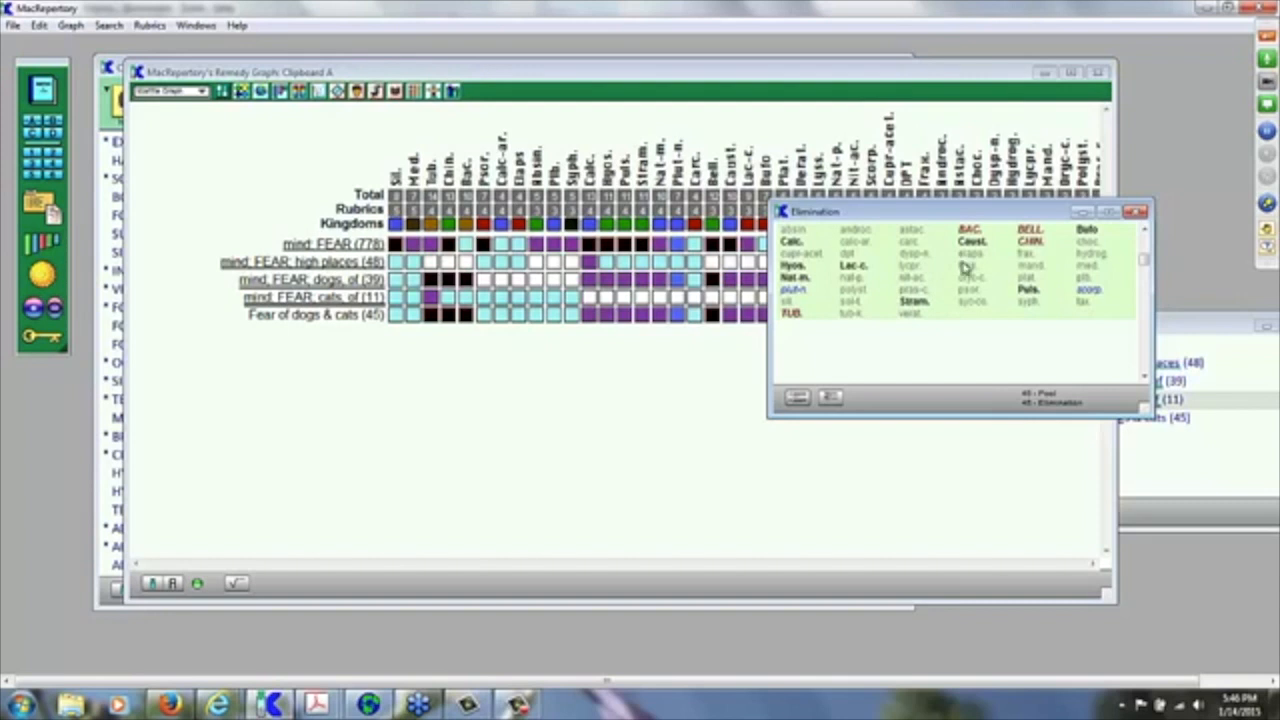
Step: Empty the Elimination pool, rearrange the Elimination and Clipboard A windows, and front the remedy graph
key("Delete")
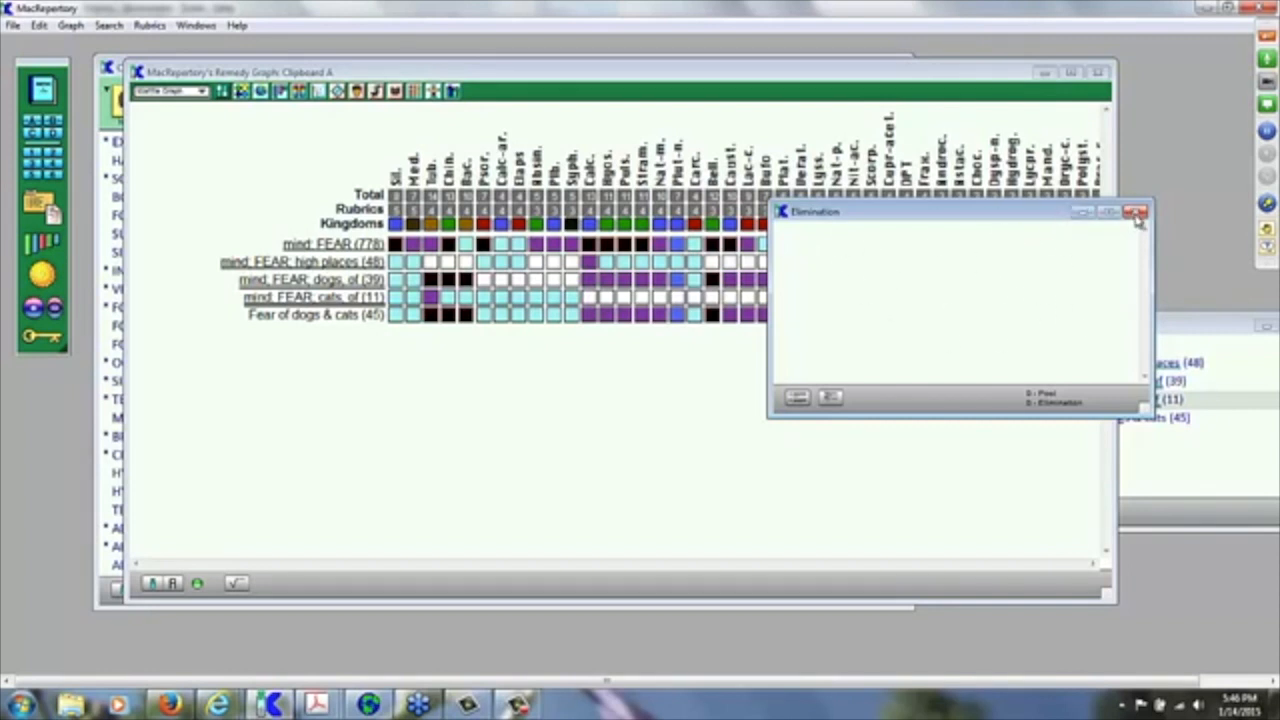
left_click_drag(1023, 209, 1175, 432)
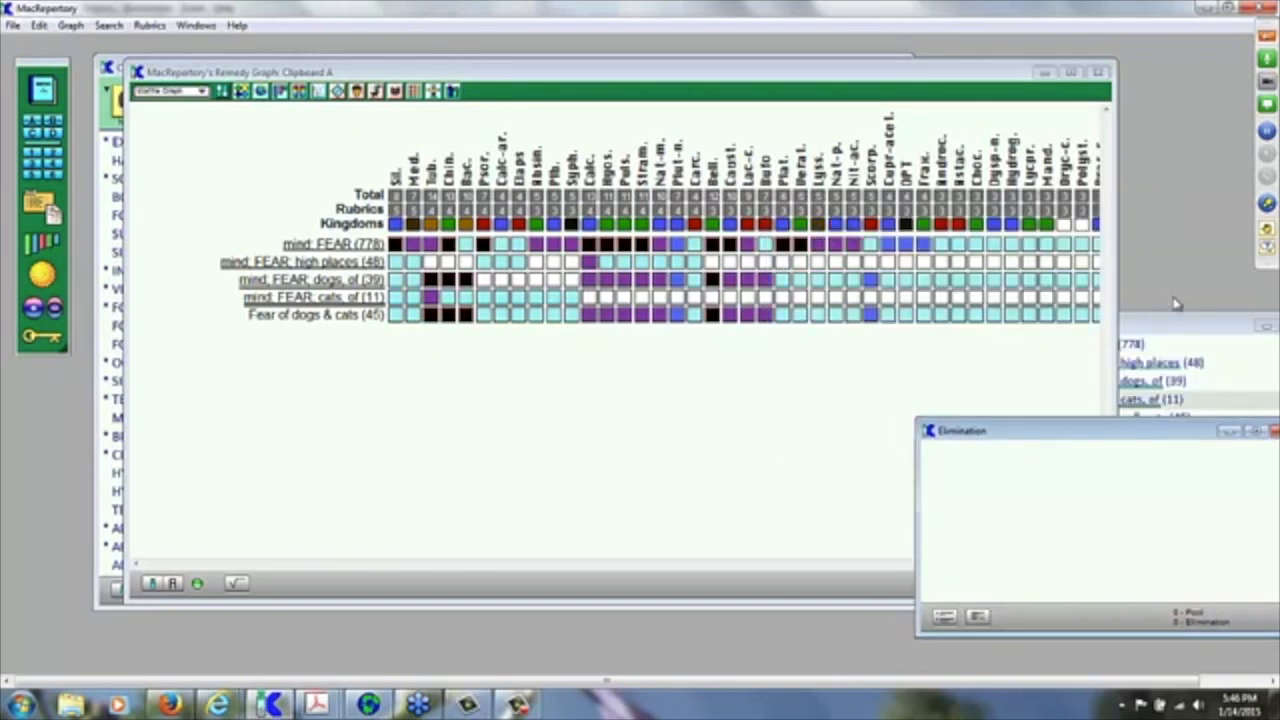
left_click(1175, 329)
left_click_drag(1176, 330, 1188, 199)
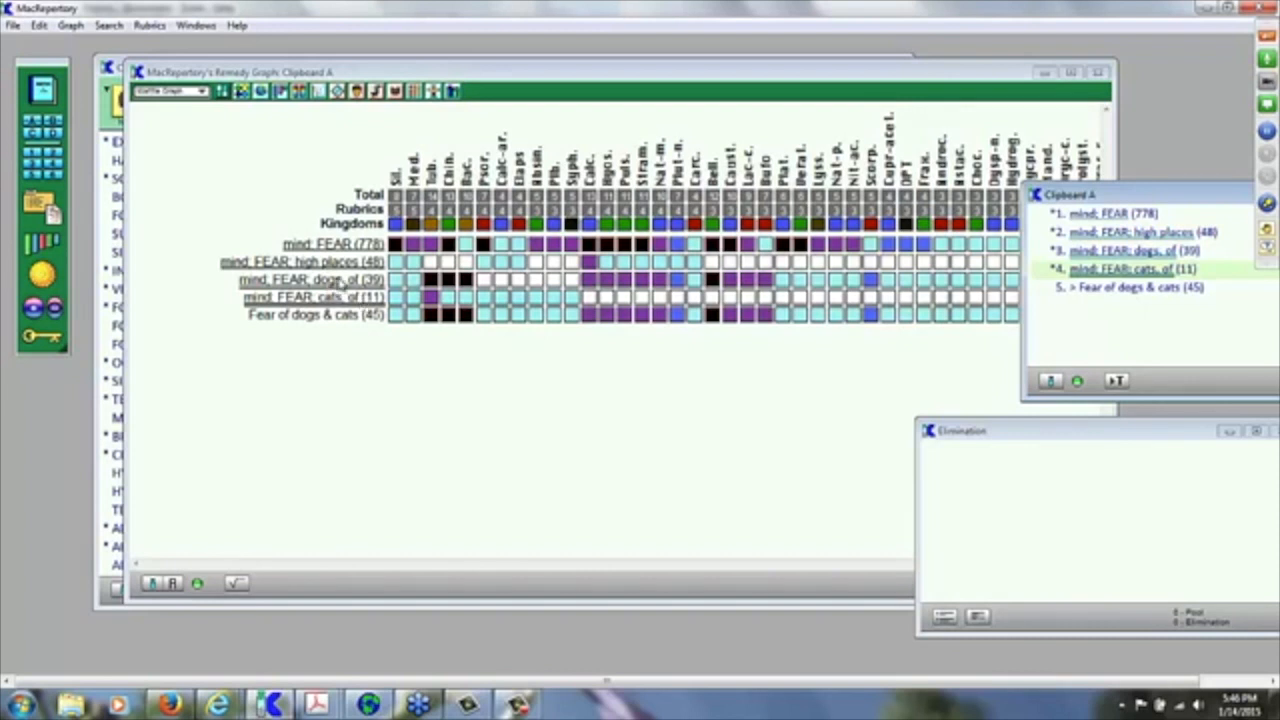
left_click(343, 285)
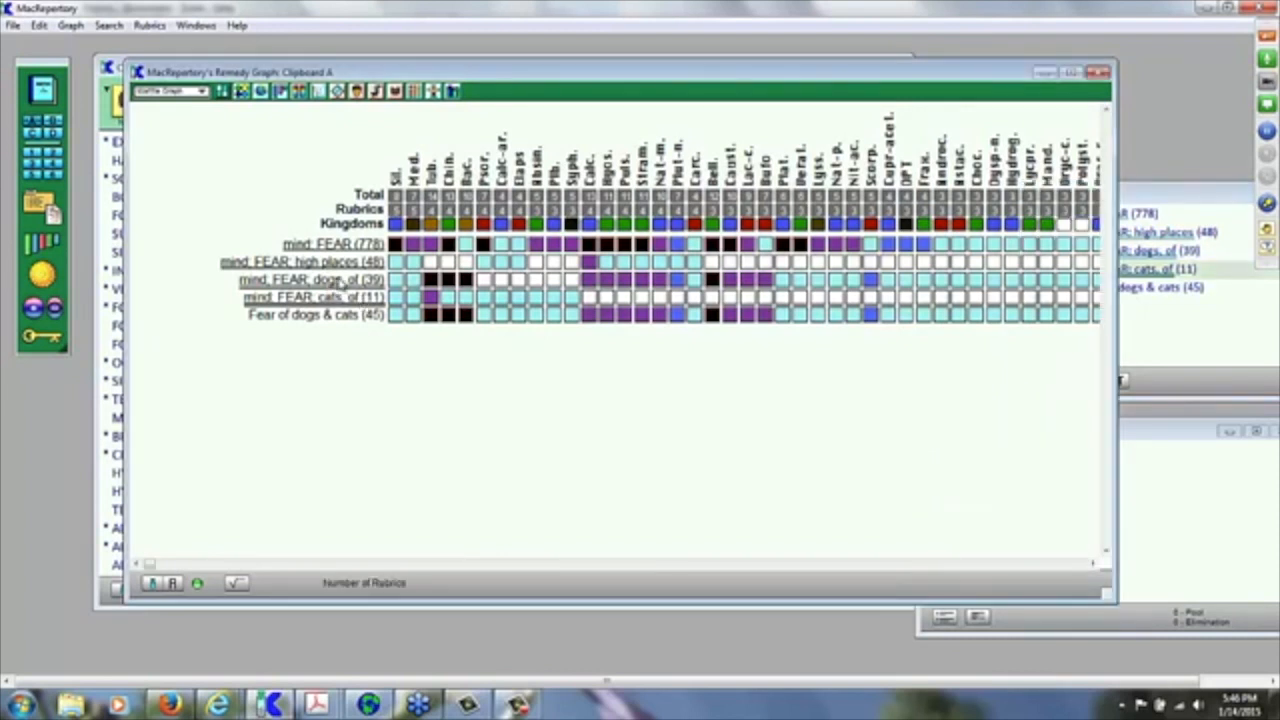
Step: Eliminate remedies using the FEAR: dogs, of and FEAR: cats, of rubrics
left_click_drag(343, 285, 56, 313)
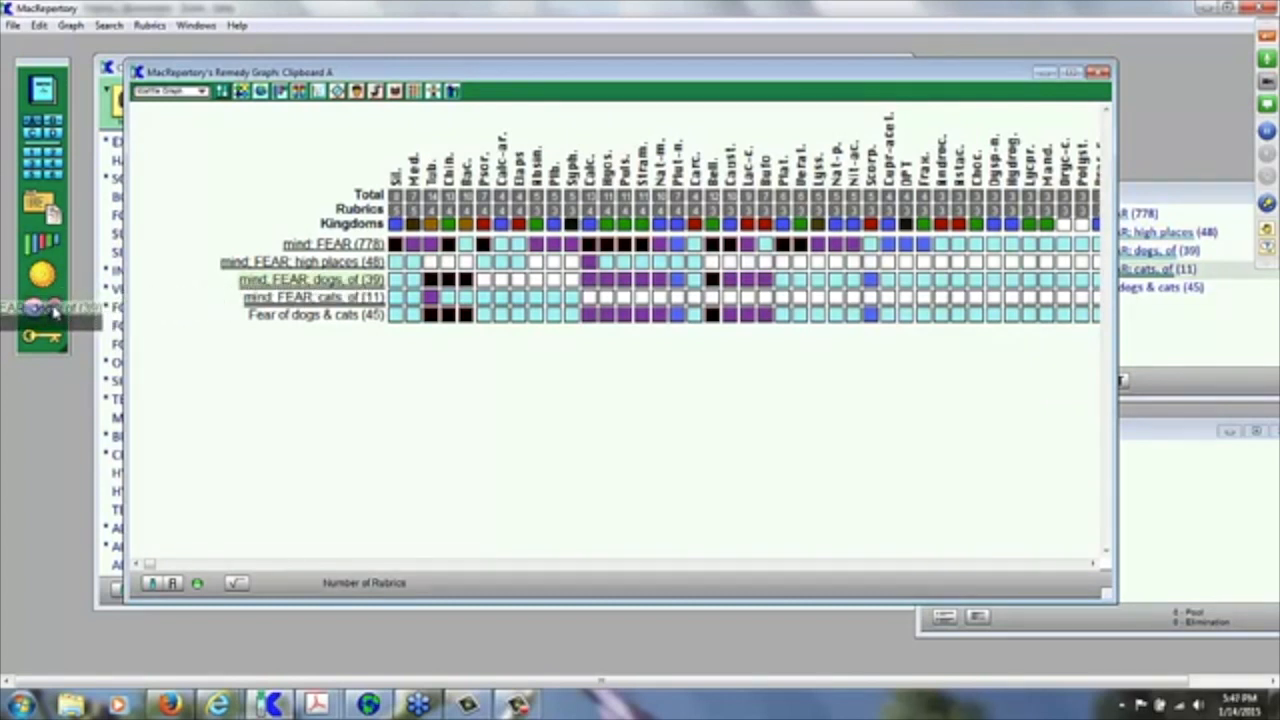
left_click_drag(55, 313, 55, 313)
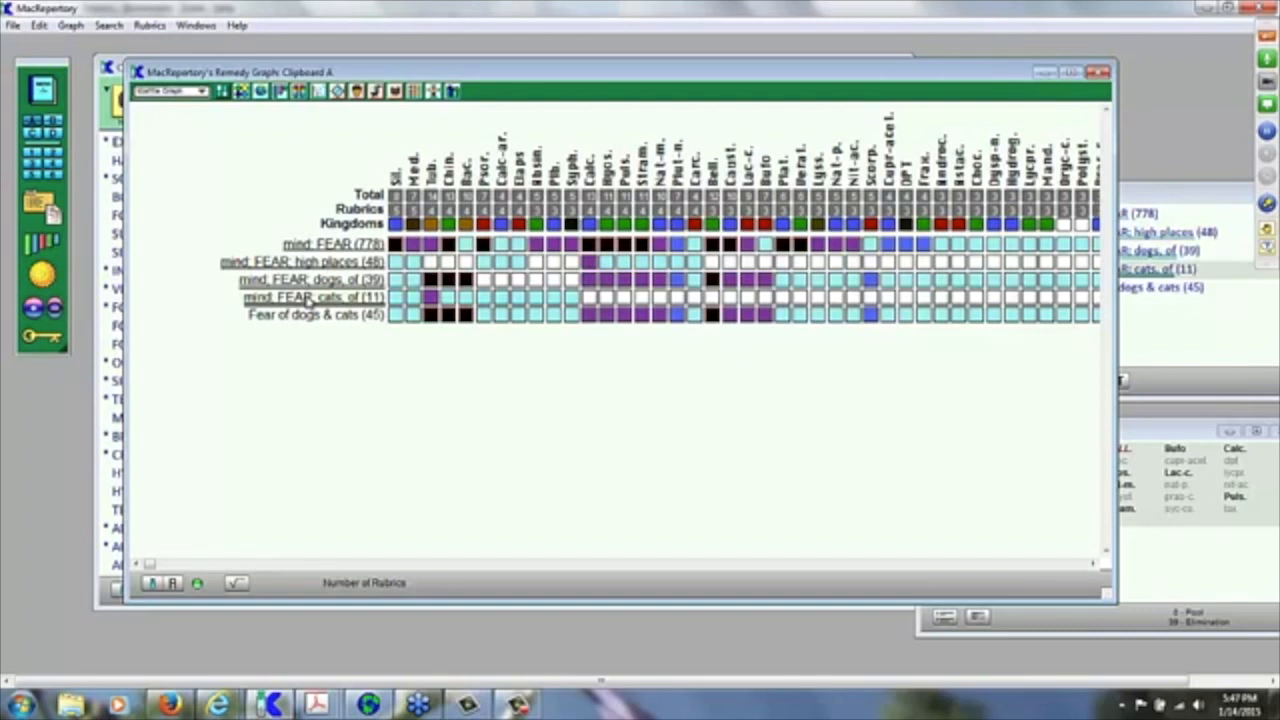
left_click_drag(310, 300, 58, 312)
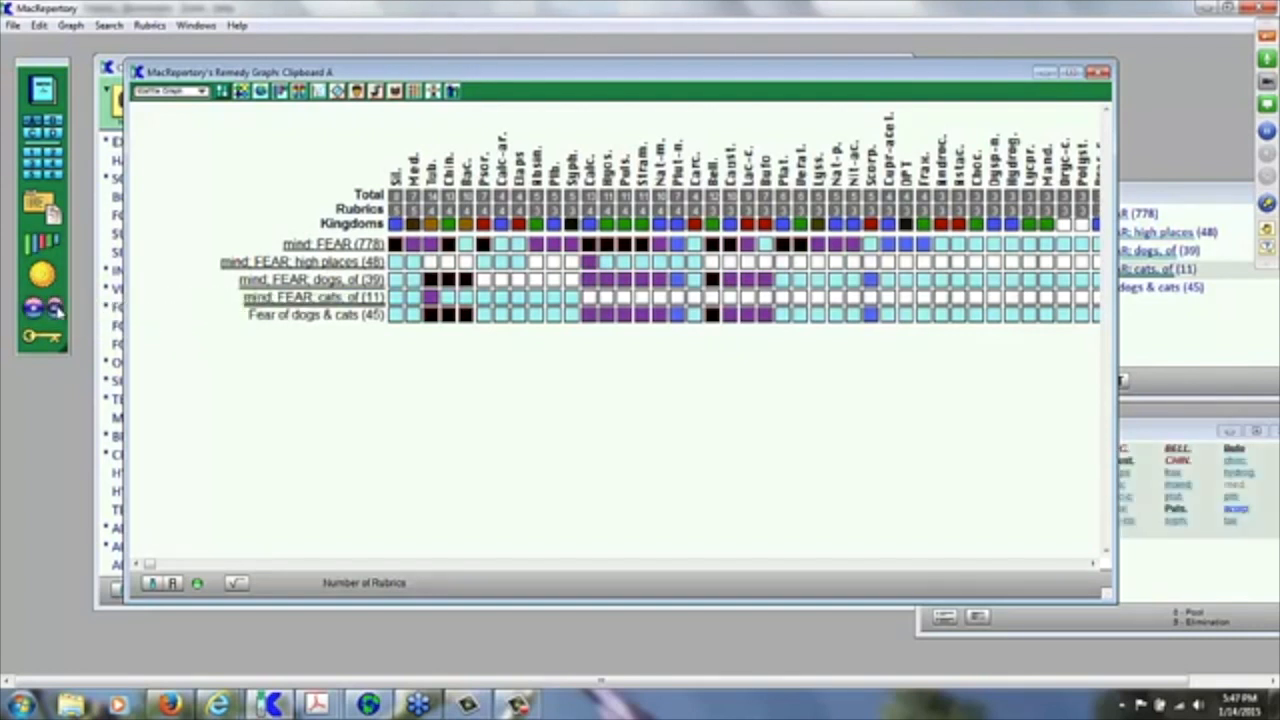
Step: Show only the surviving remedies and drag them onto the graph as a new rubric
left_click(1182, 426)
left_click_drag(1147, 428, 865, 282)
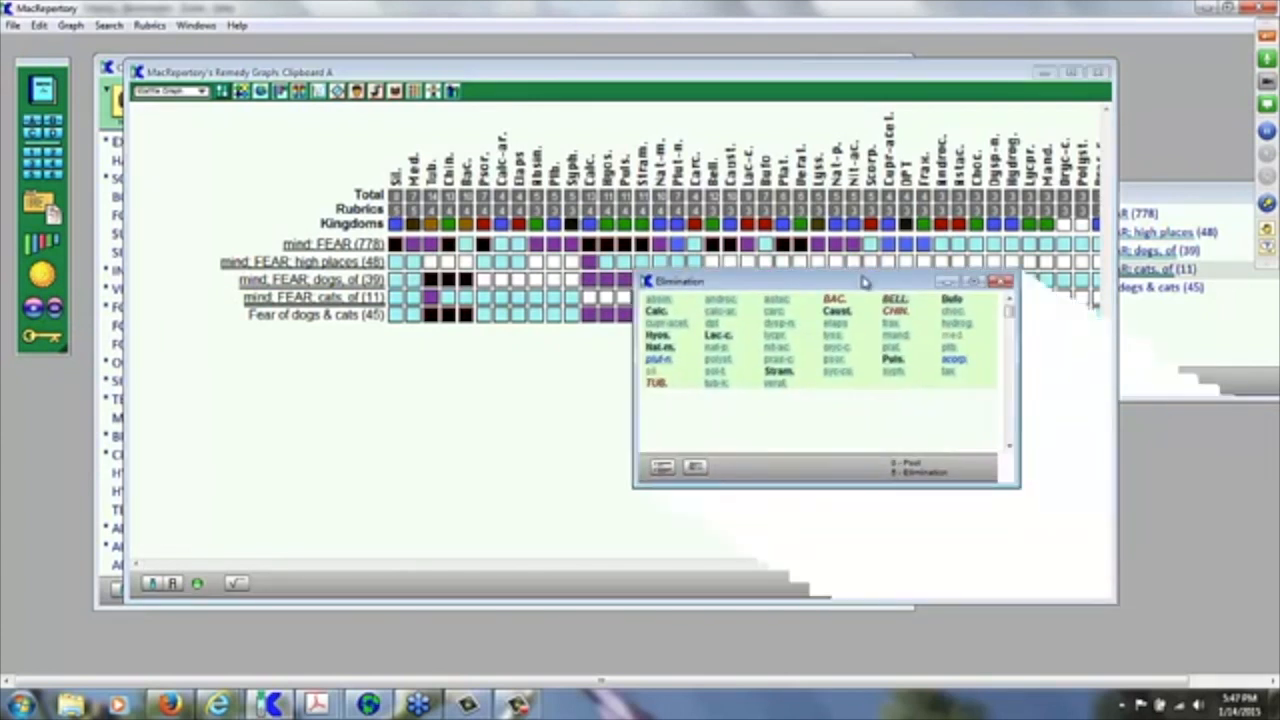
left_click(696, 468)
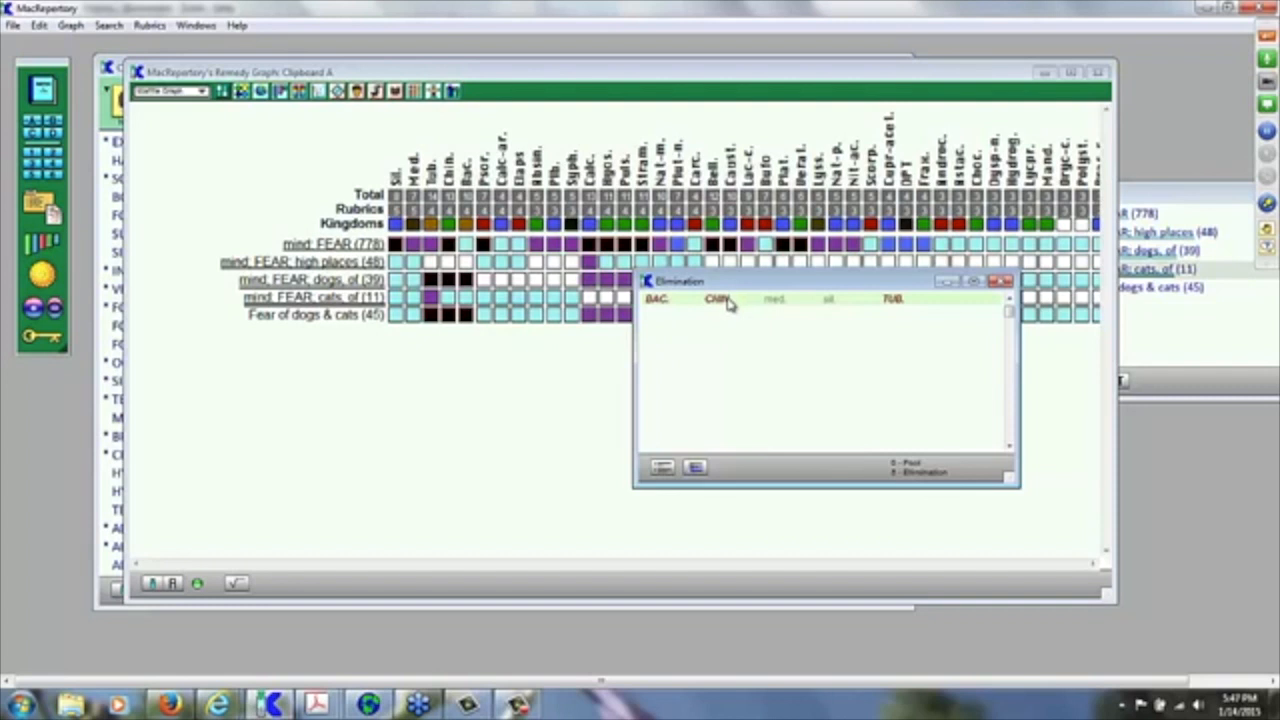
left_click_drag(728, 303, 33, 119)
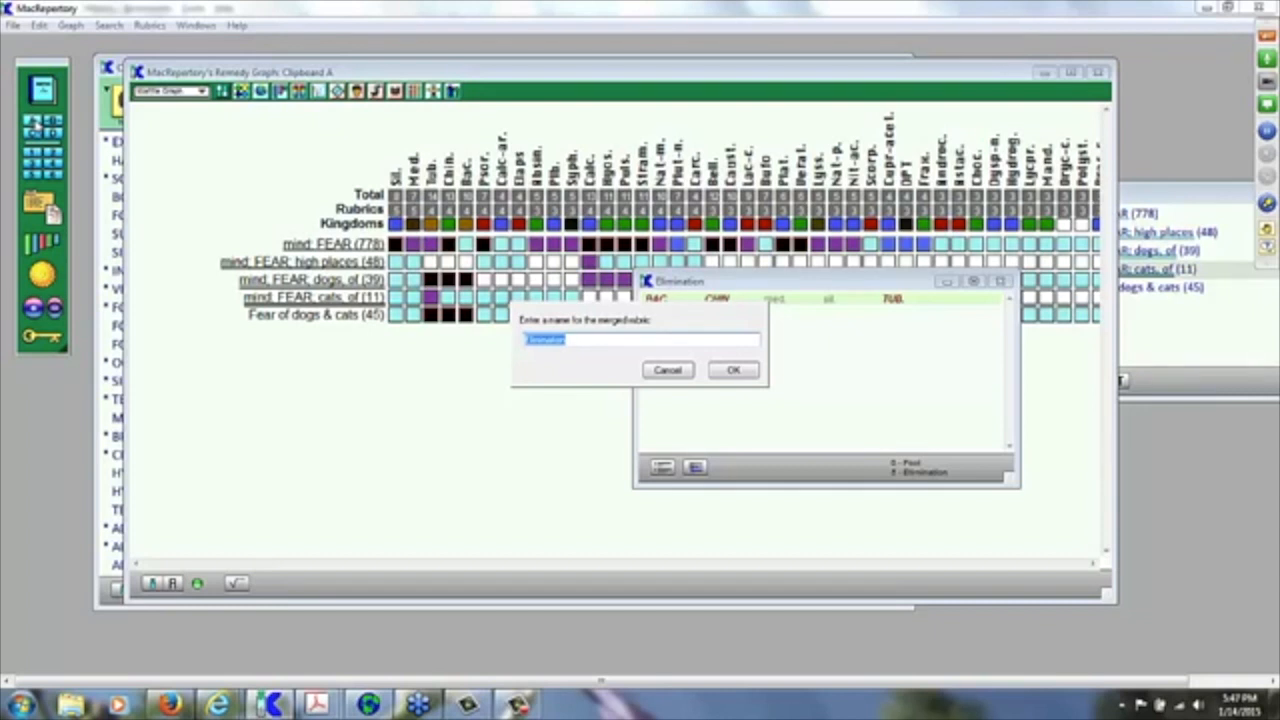
Step: Name the merged rubric 'Fear of dogs & cats crossed' and close the Elimination list
type("Fear of dogs & cats crossed")
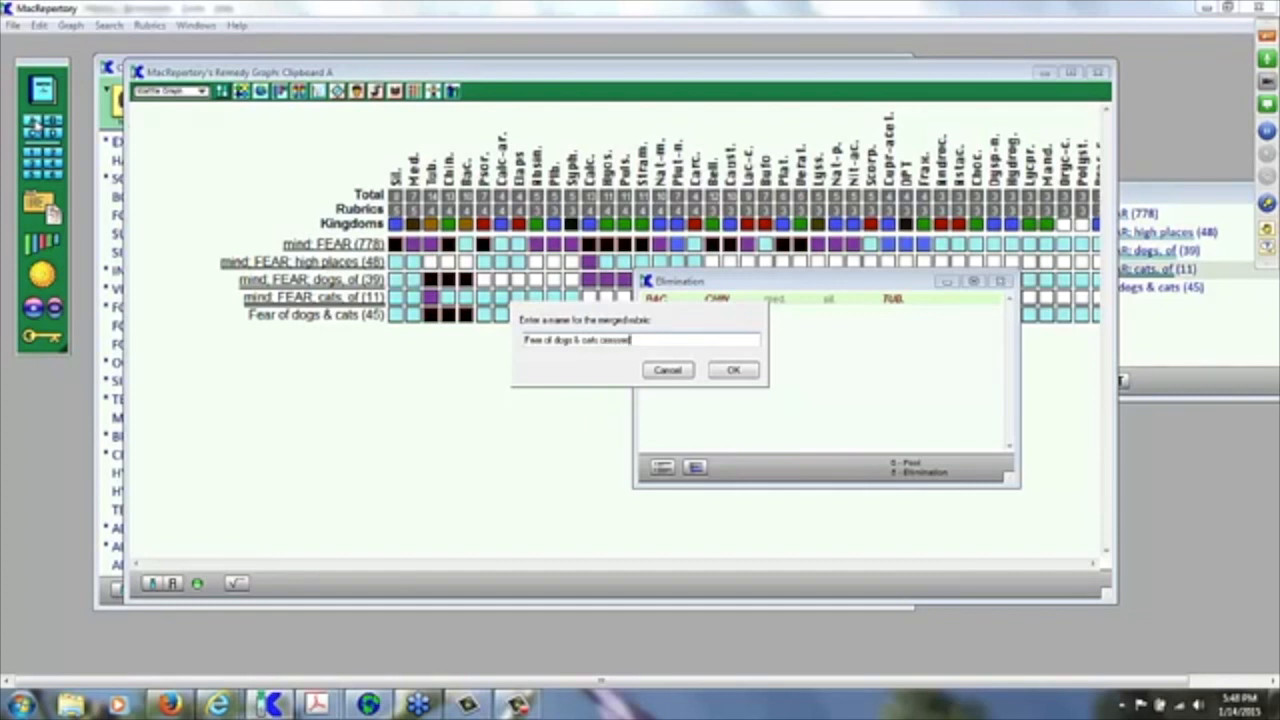
left_click(734, 370)
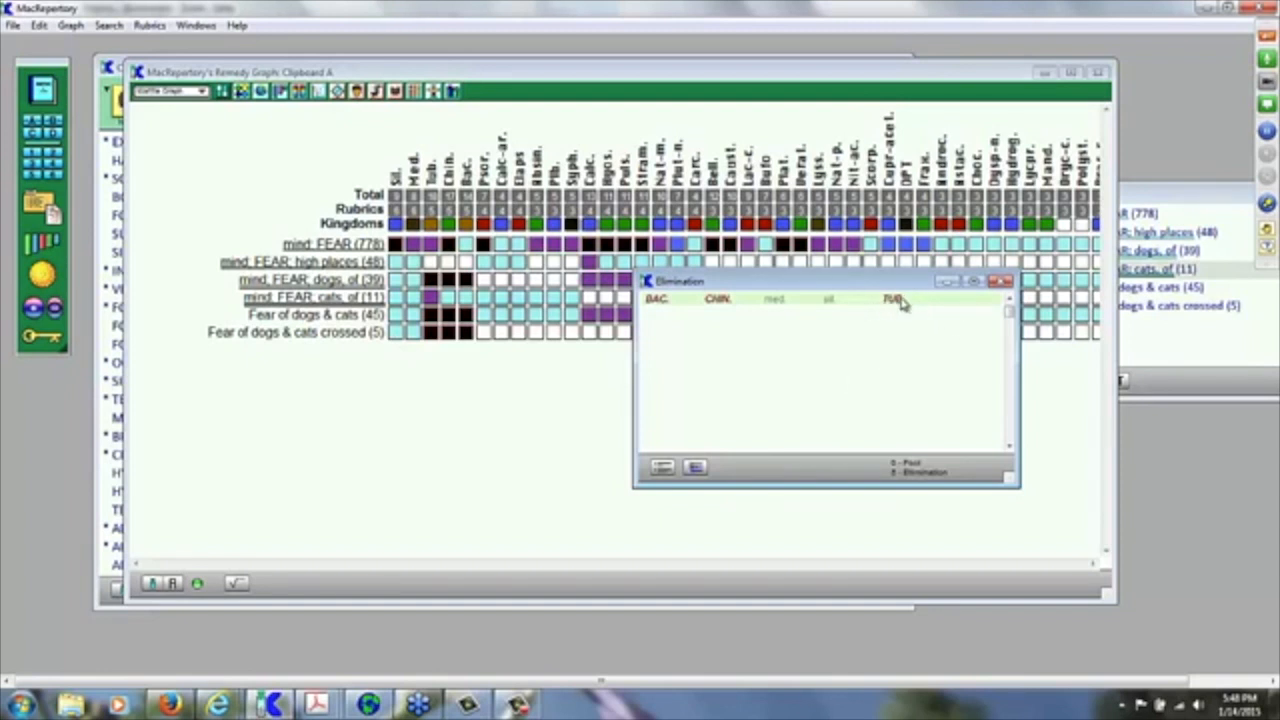
left_click(1005, 281)
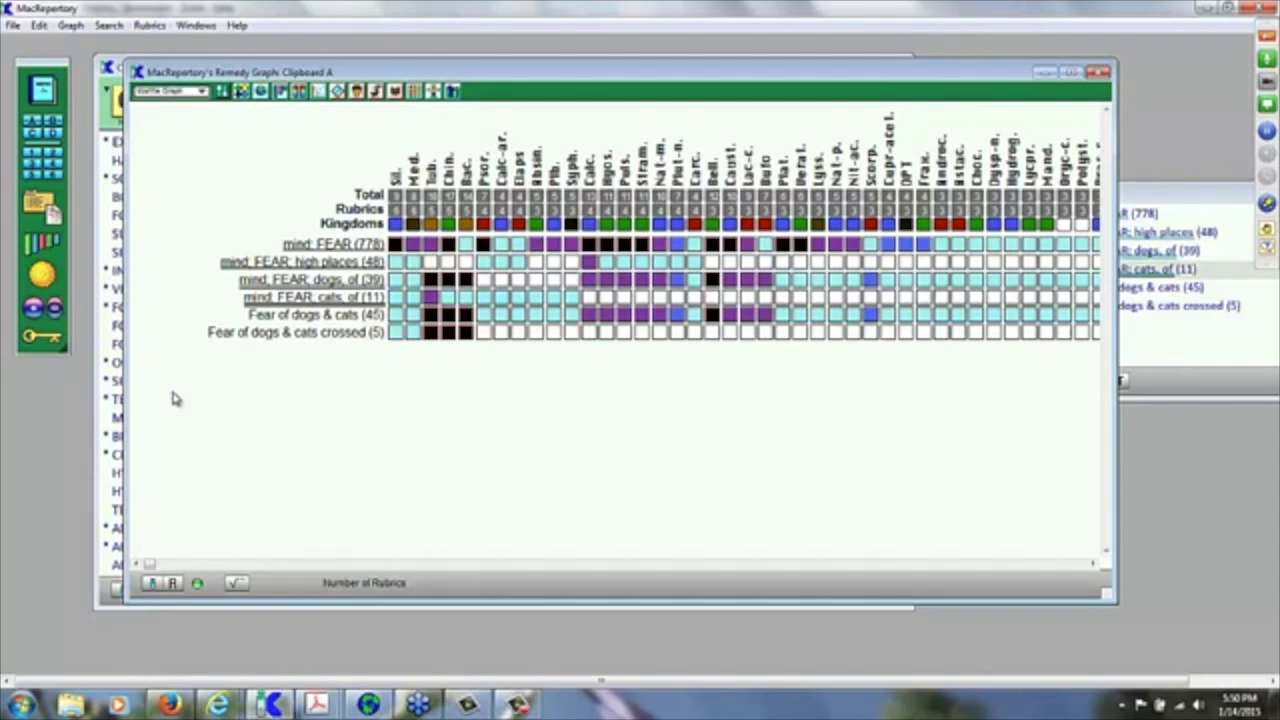
Step: Search the Complete 2013 Repertory's Head chapter for 'pain' and open the Limit choices
left_click(108, 203)
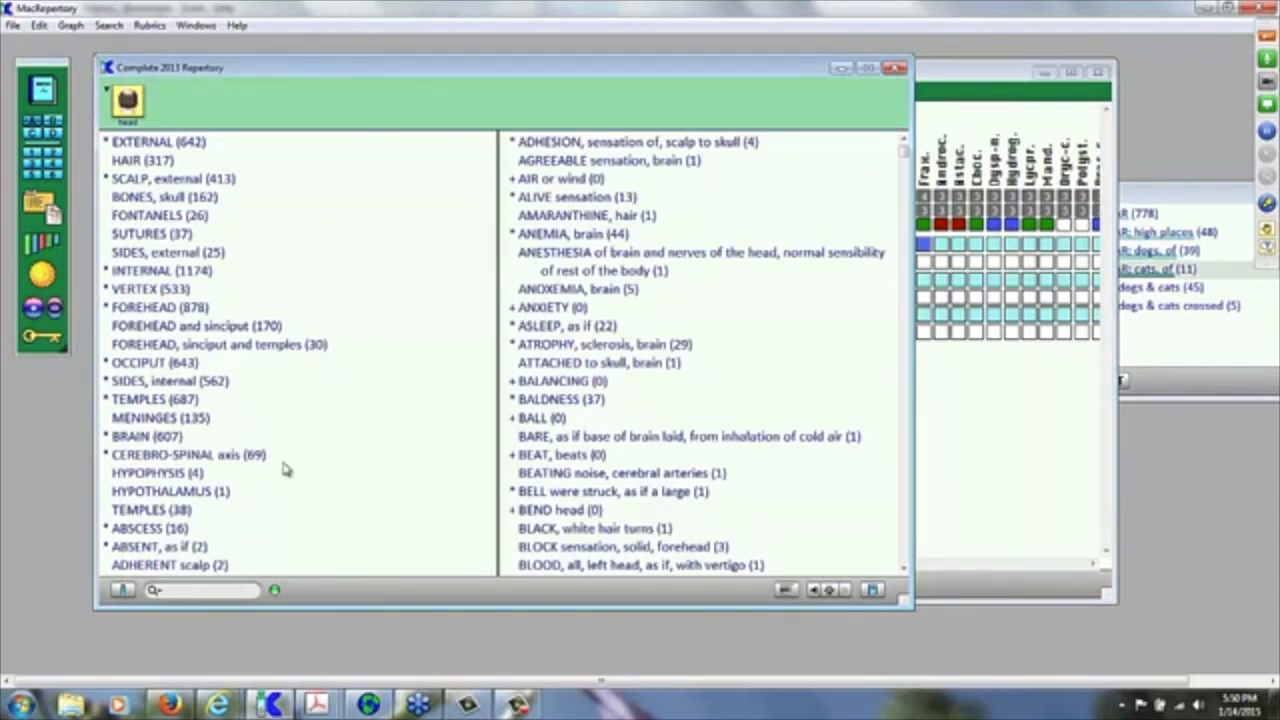
left_click(195, 590)
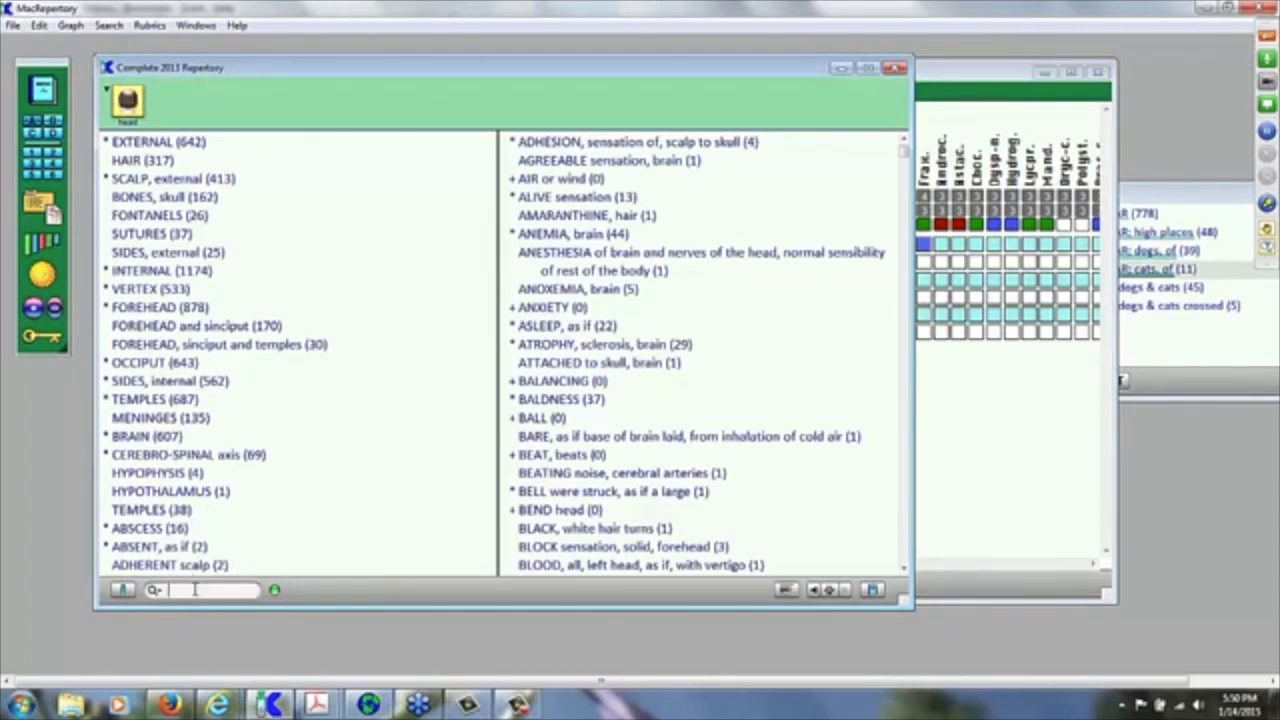
type("pain")
key("Return")
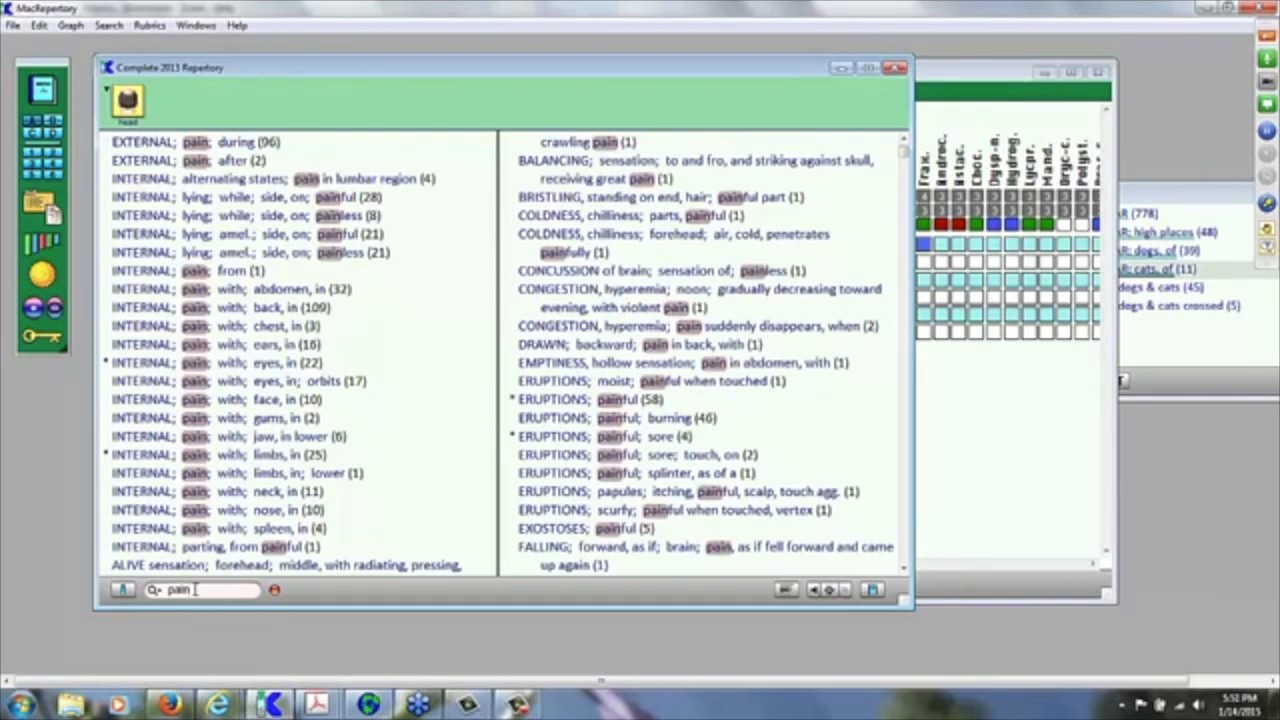
left_click(122, 589)
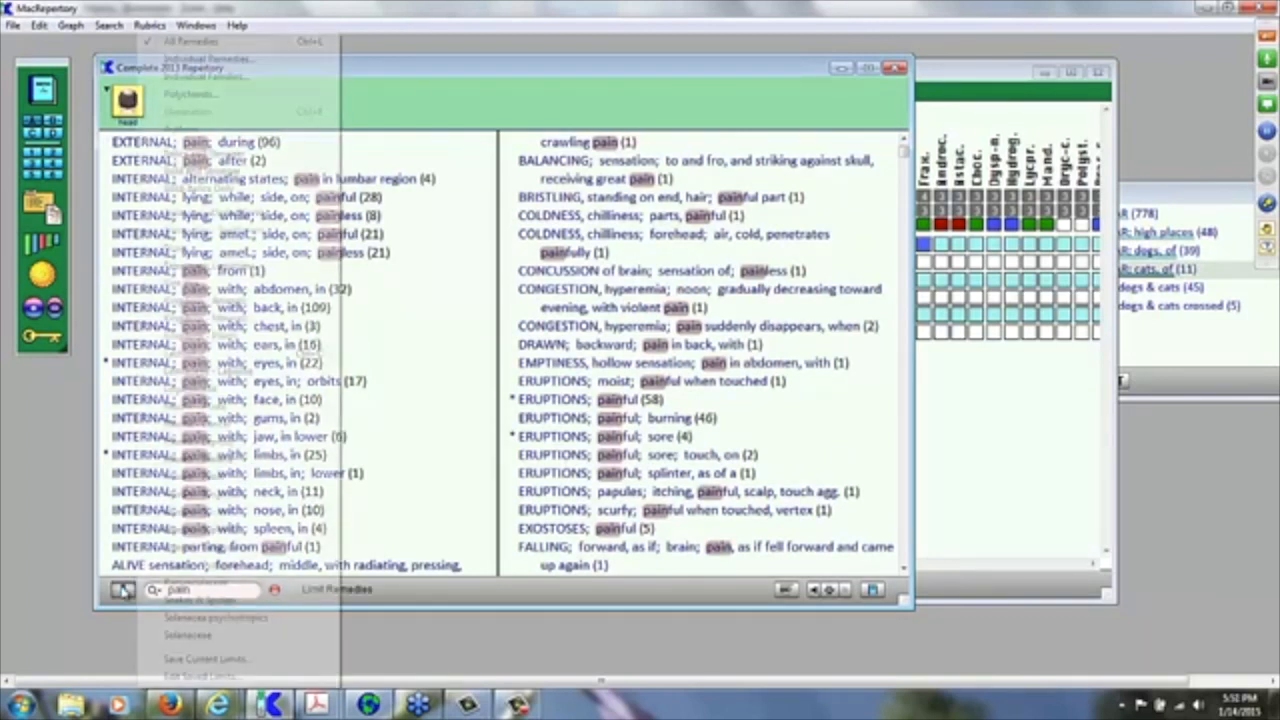
Step: Choose the Individual Remedies limit, then clear the 'pain' search to restore the full Head chapter
left_click(226, 60)
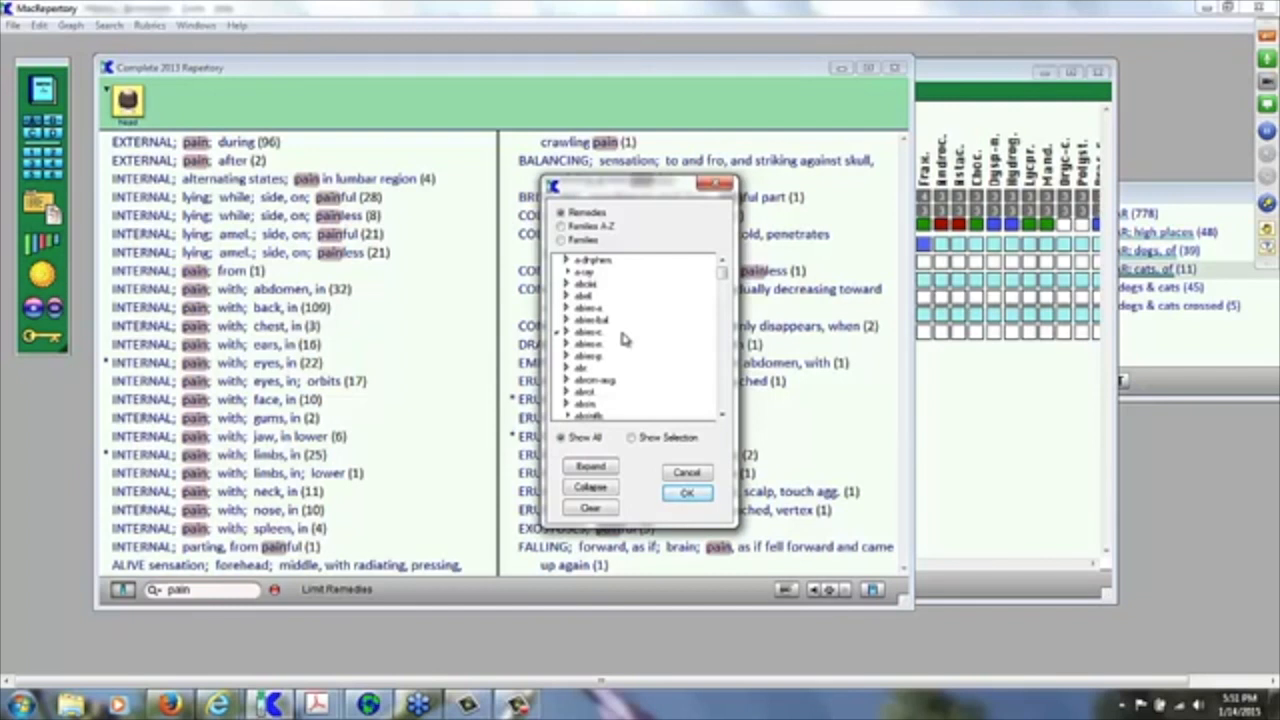
left_click(688, 474)
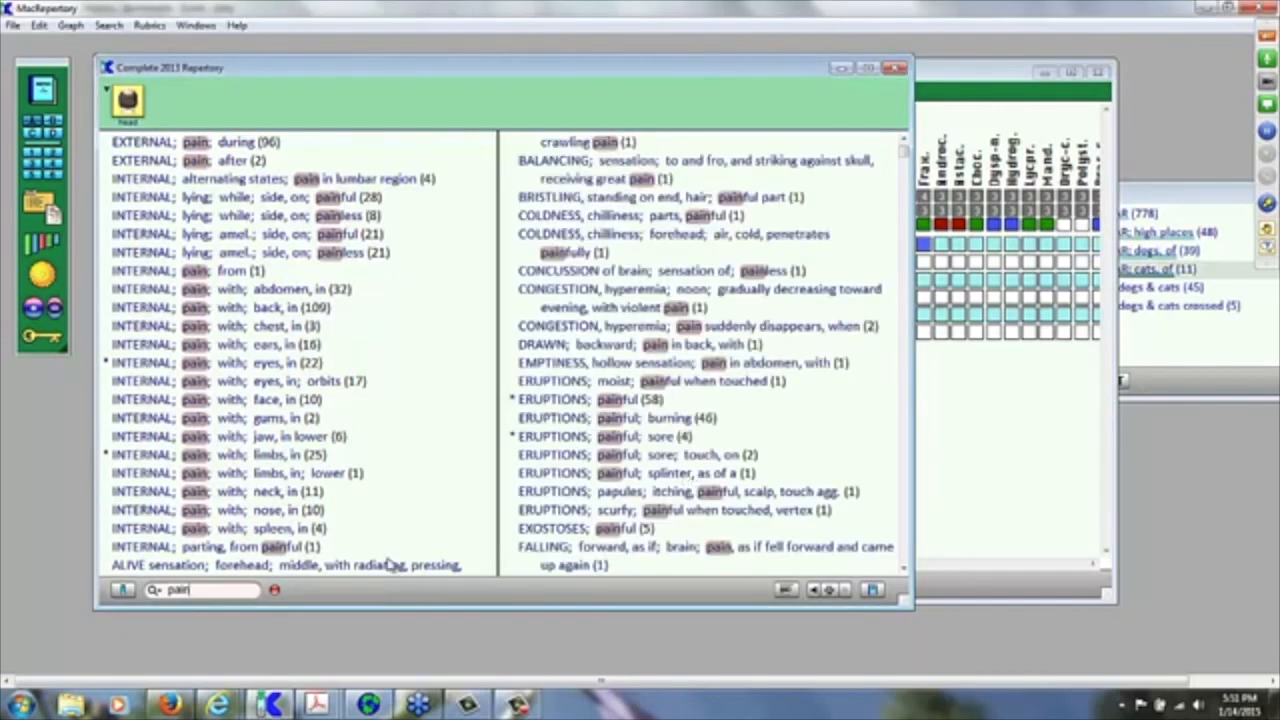
left_click(276, 591)
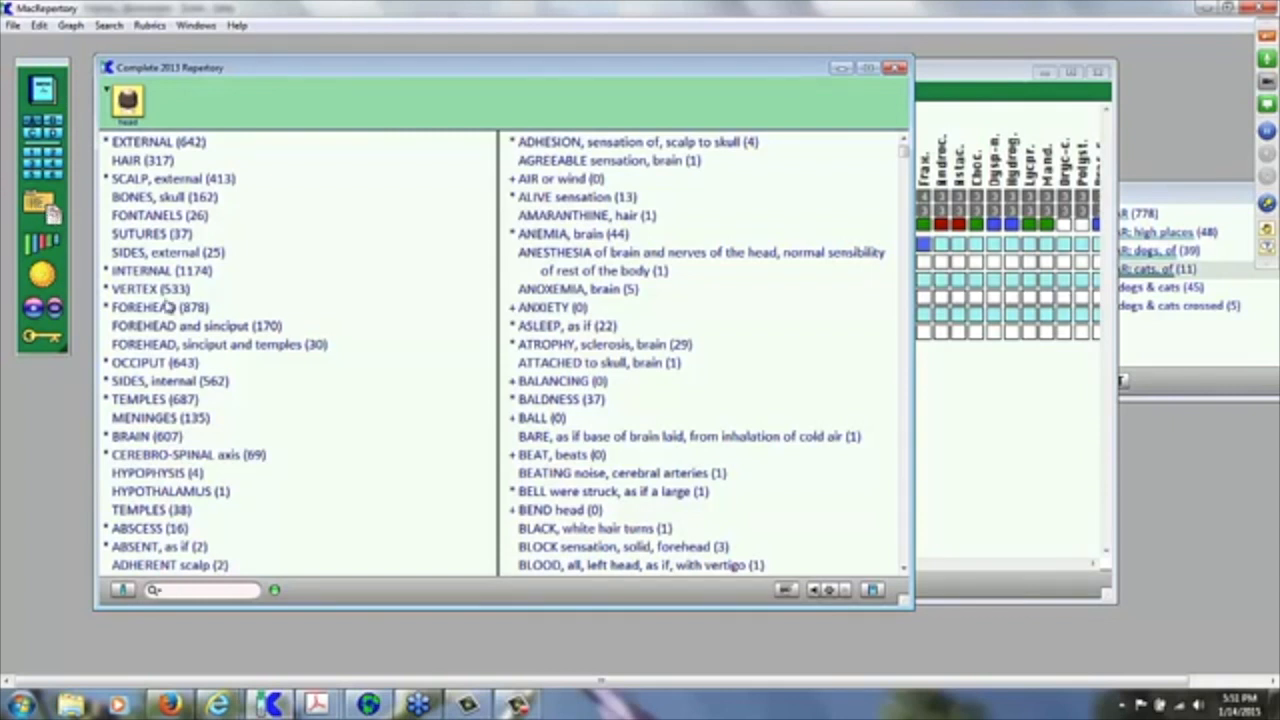
Step: Open a new Untitled Case, close it again, and show the File menu
key("ctrl+n")
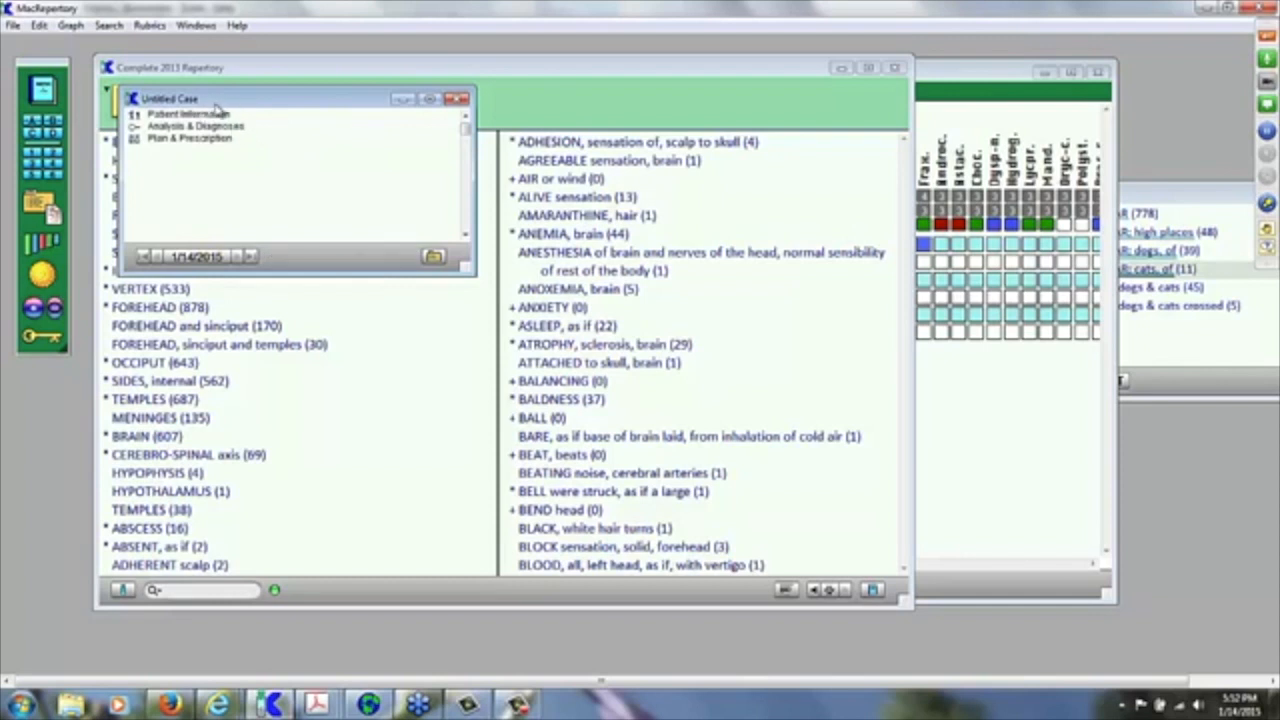
left_click(458, 101)
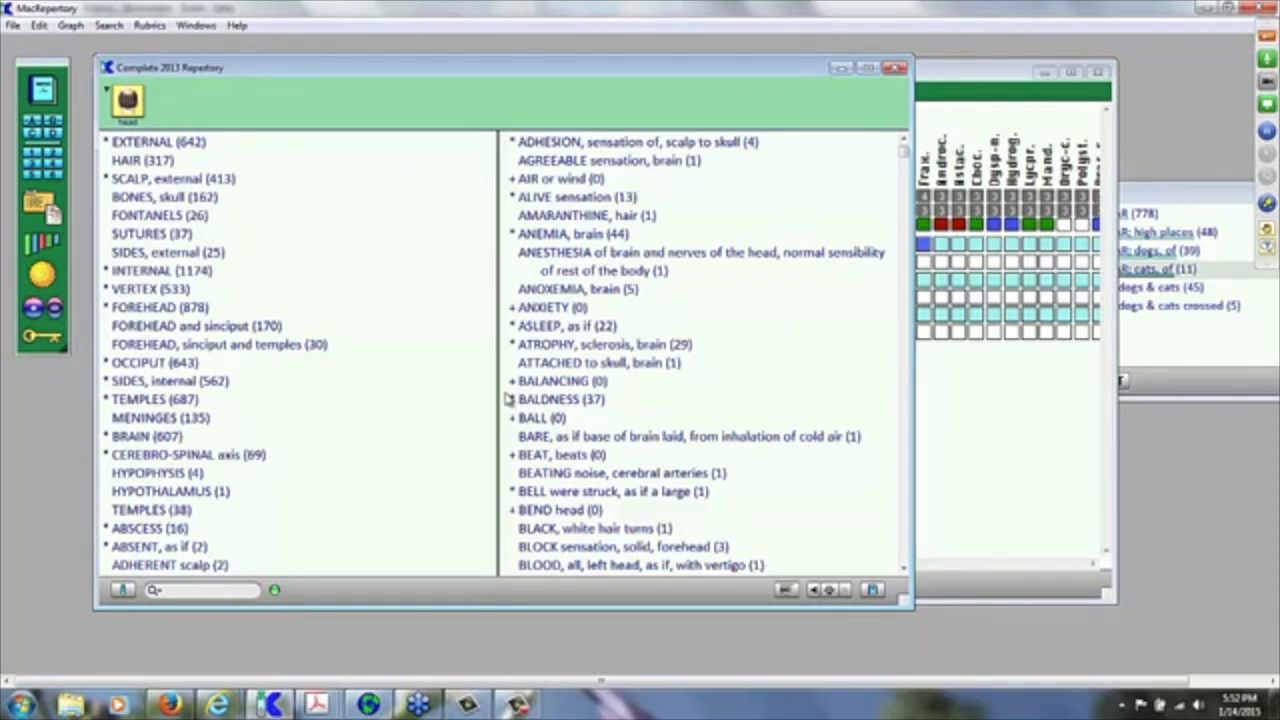
left_click(14, 25)
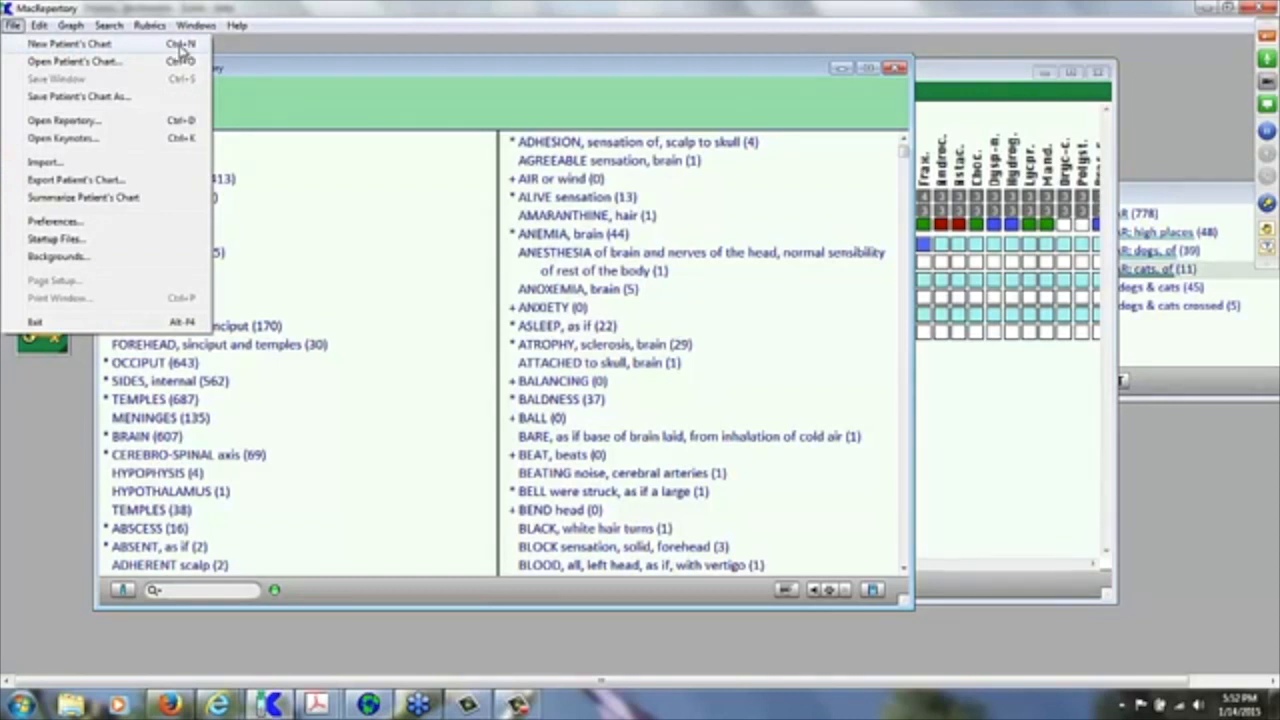
Step: Create a New Patient's Chart and save it under the patient's full name
left_click(333, 49)
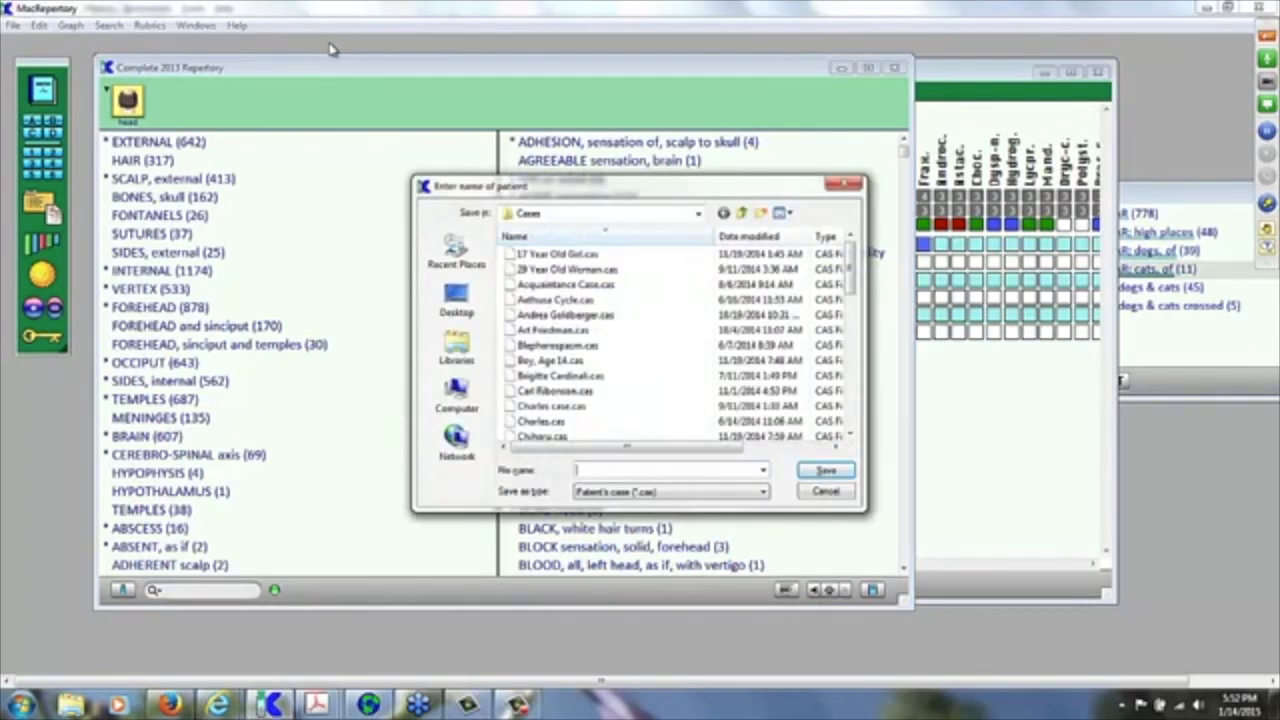
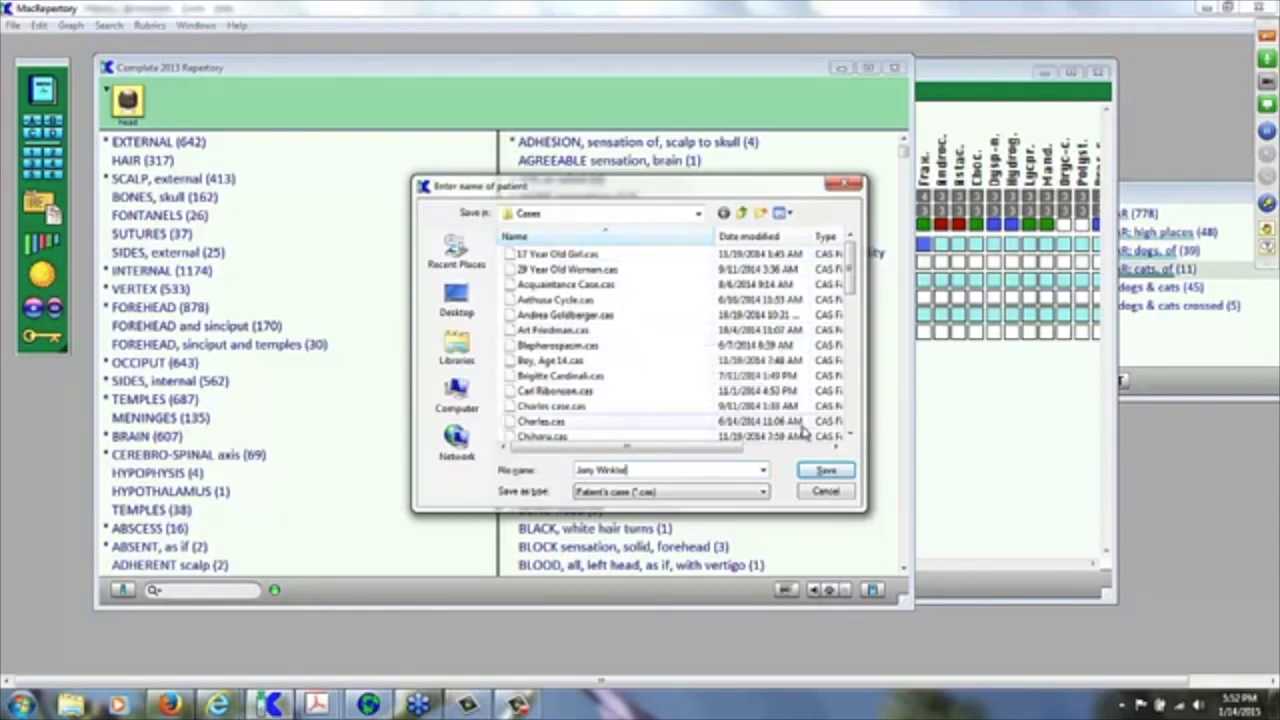
left_click(826, 472)
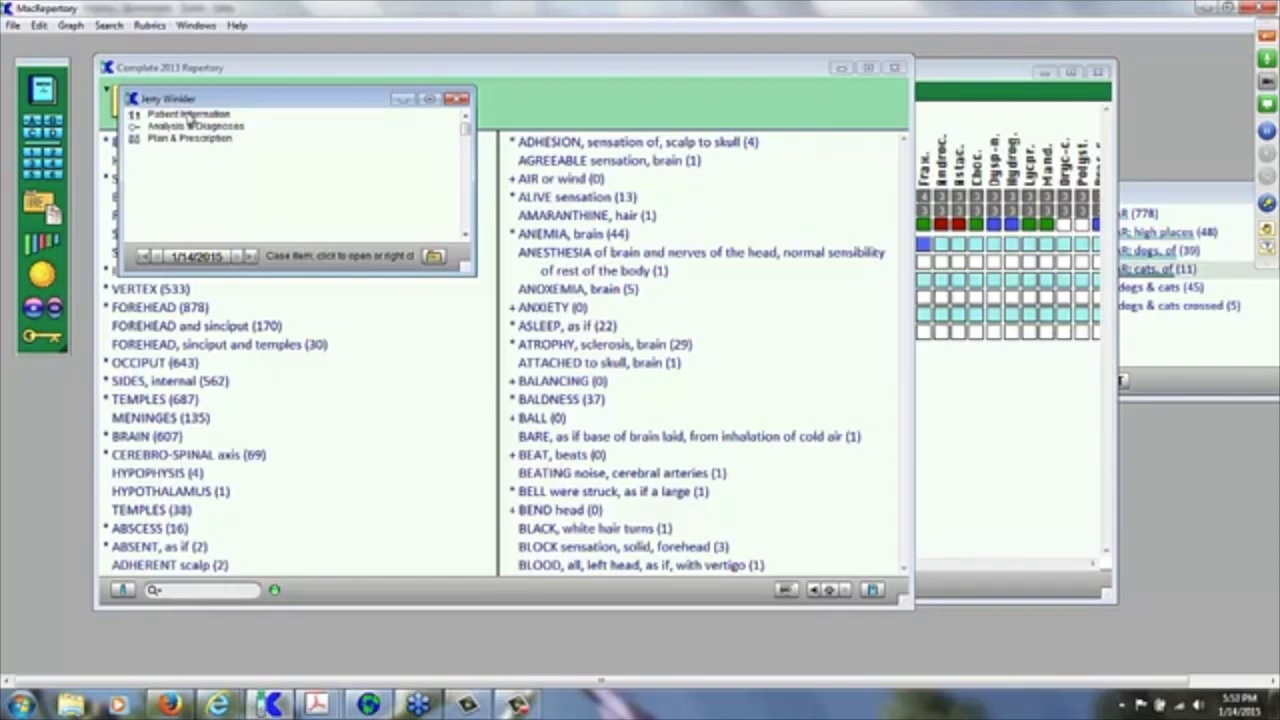
Step: Enter the patient's first and last name, street address, city and state in Patient Information
double_click(188, 115)
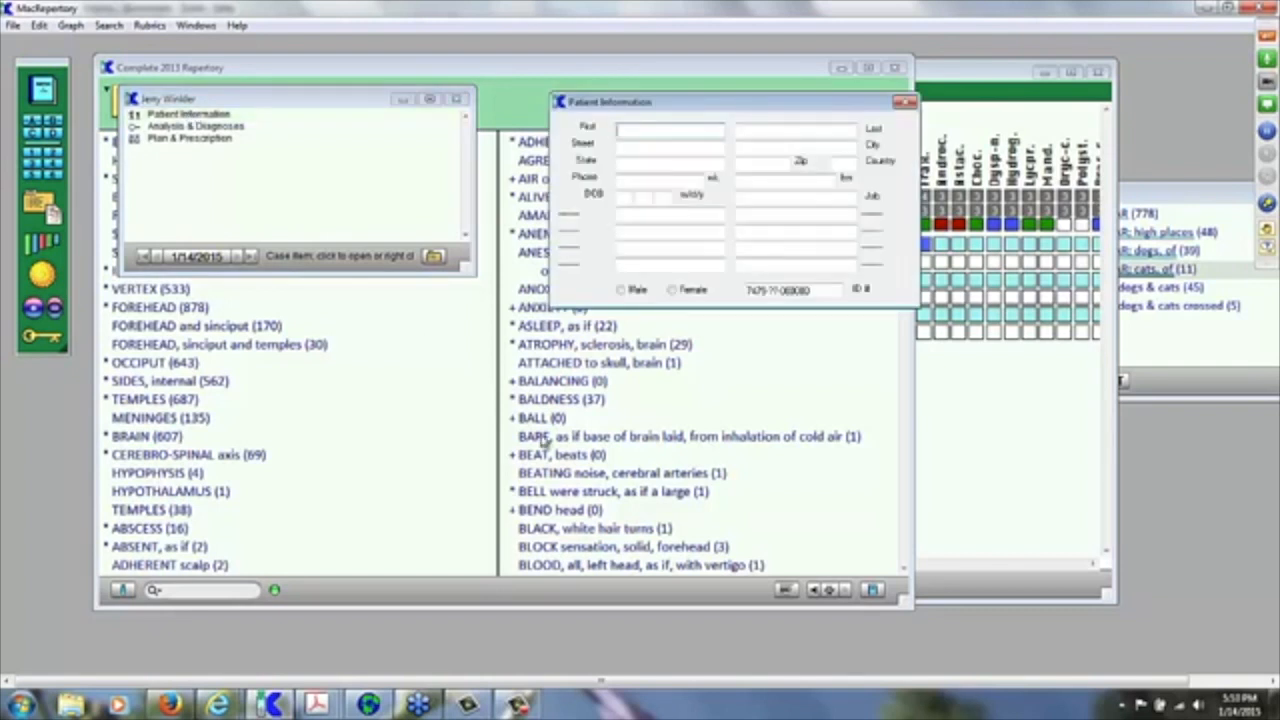
key("Tab")
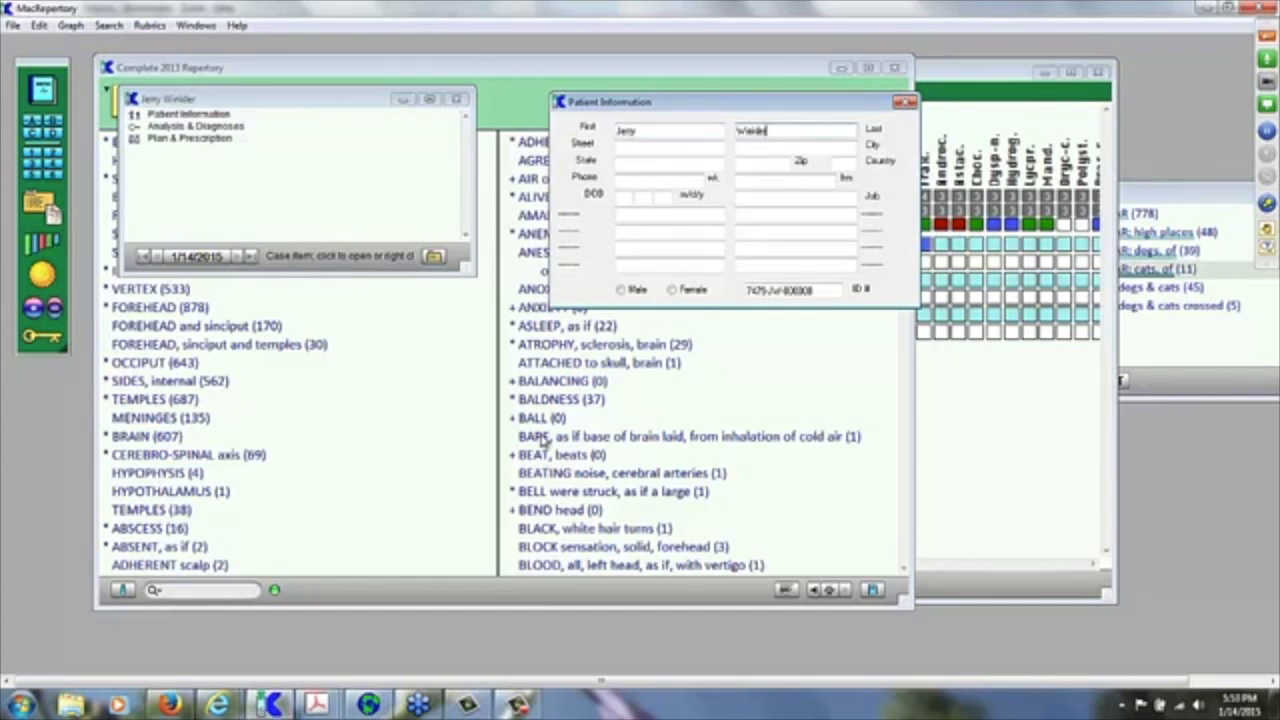
key("Tab")
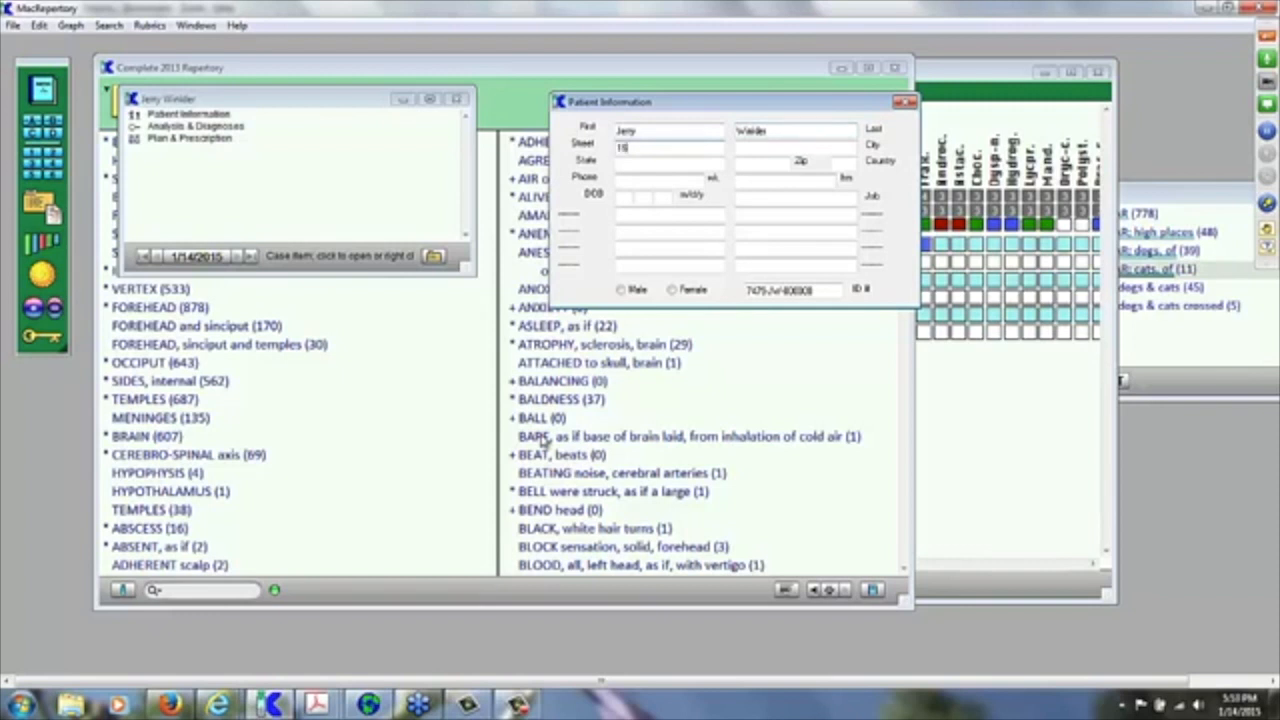
key("Tab")
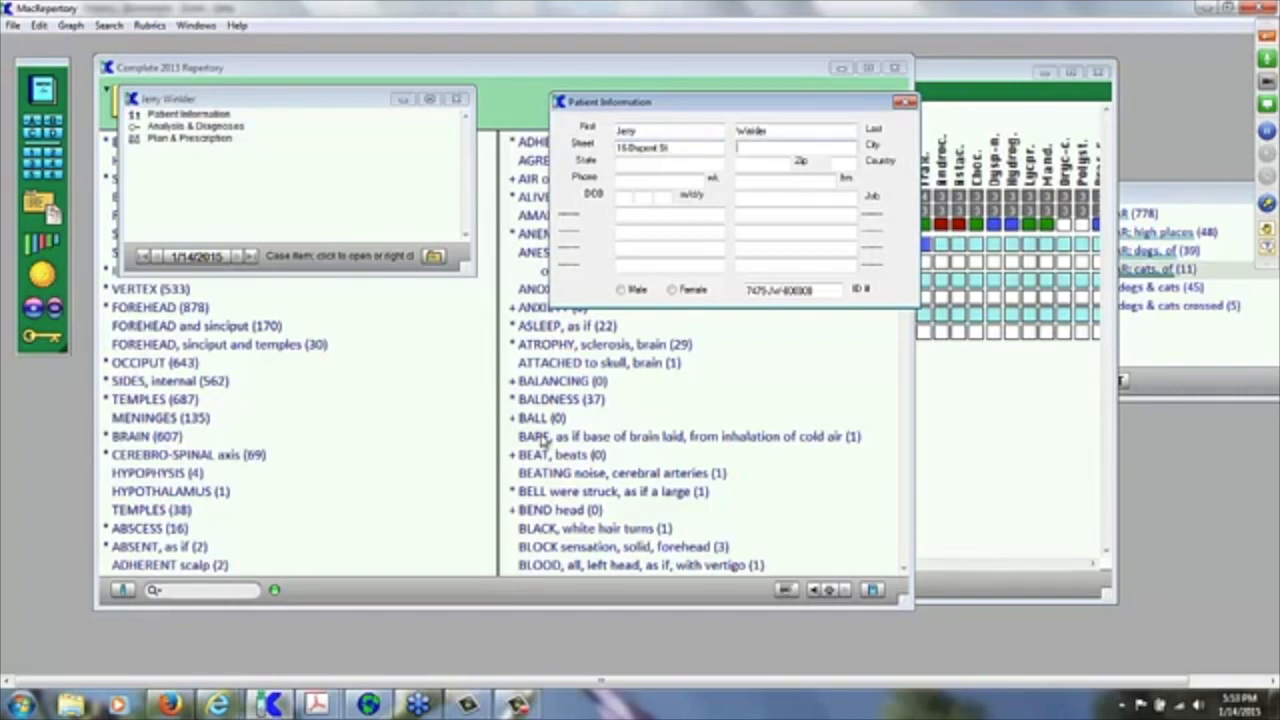
key("BackSpace")
key("BackSpace")
key("BackSpace")
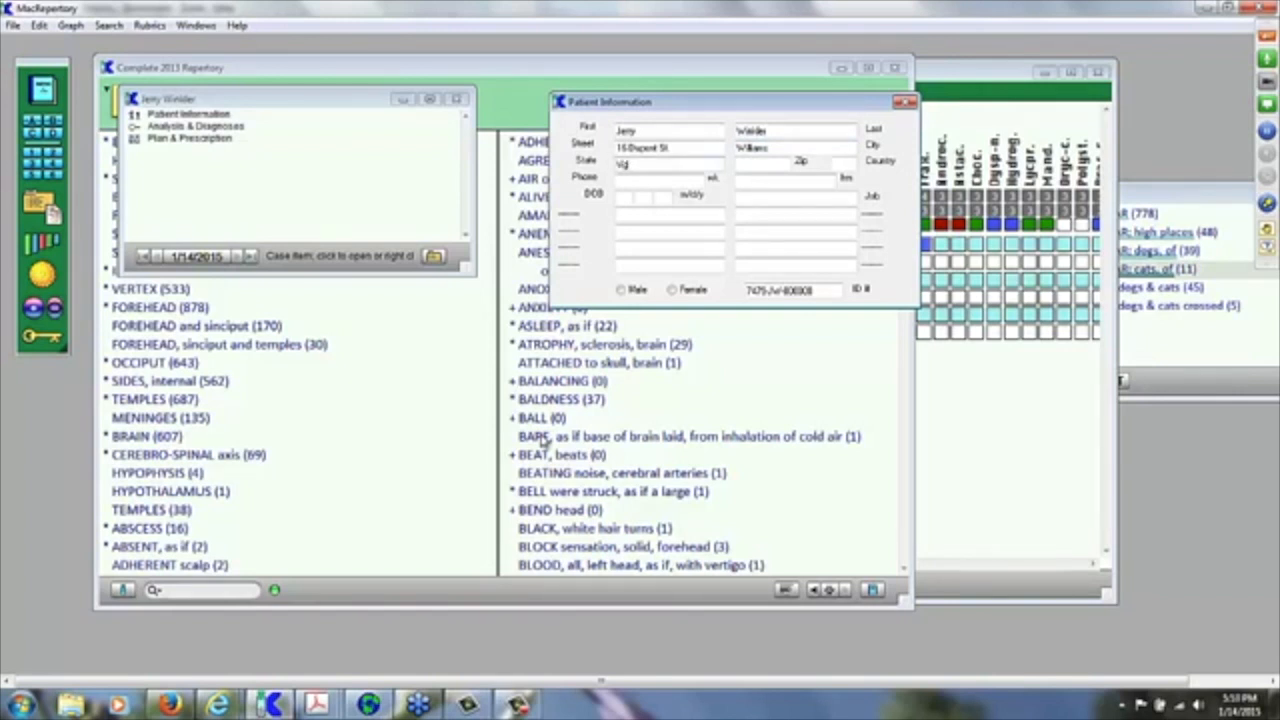
Step: Fill in the patient's zip code, country and phone number, and set the sex to Male
key("Tab")
type("01113")
type("0")
type("USA")
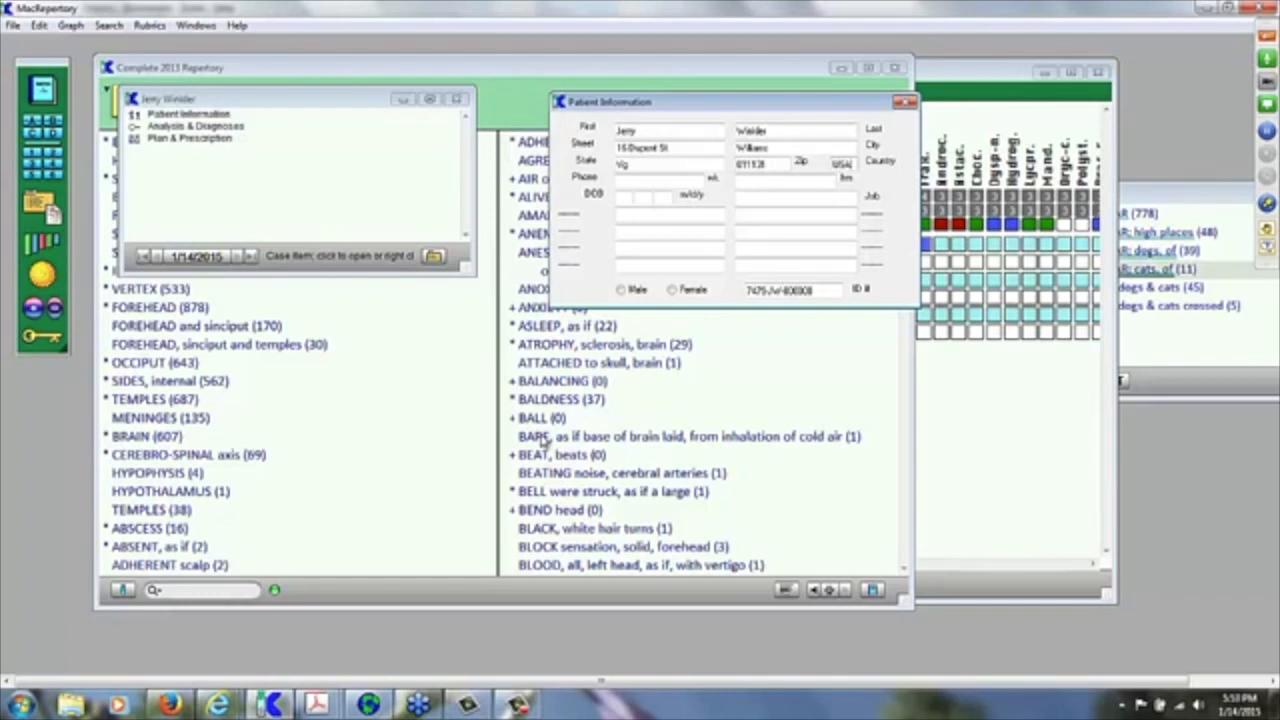
key("Tab")
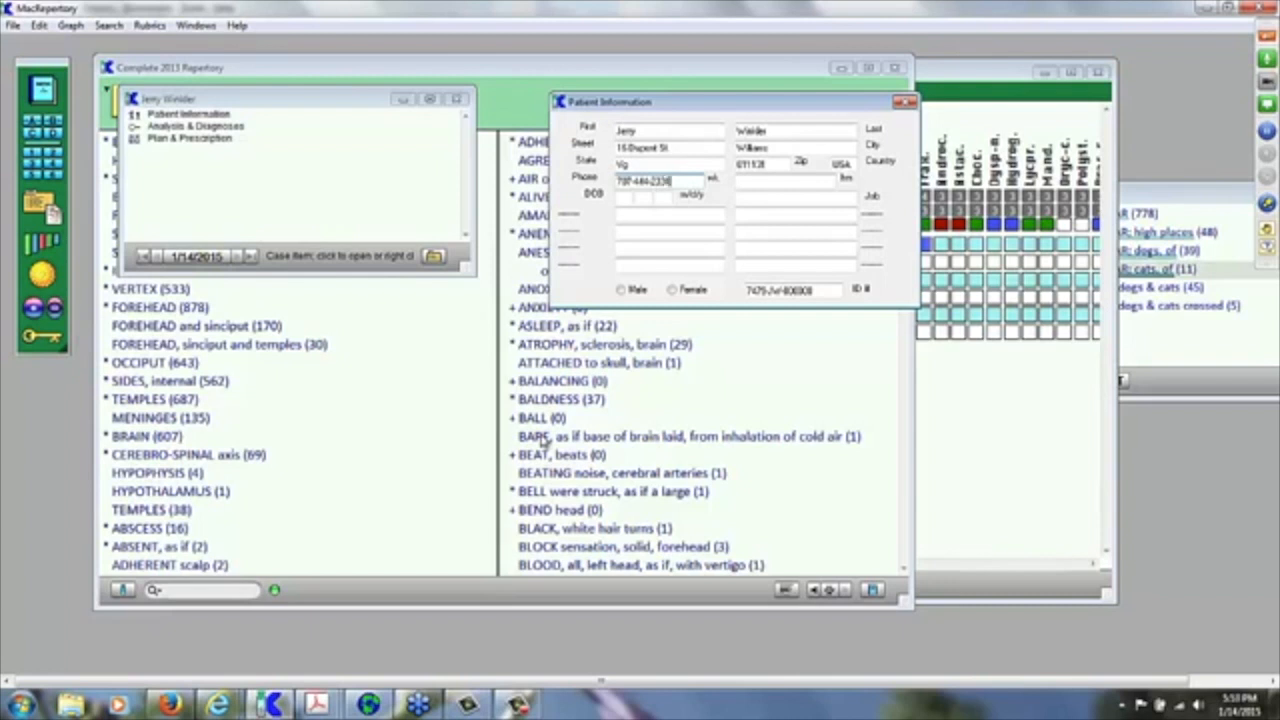
key("Tab")
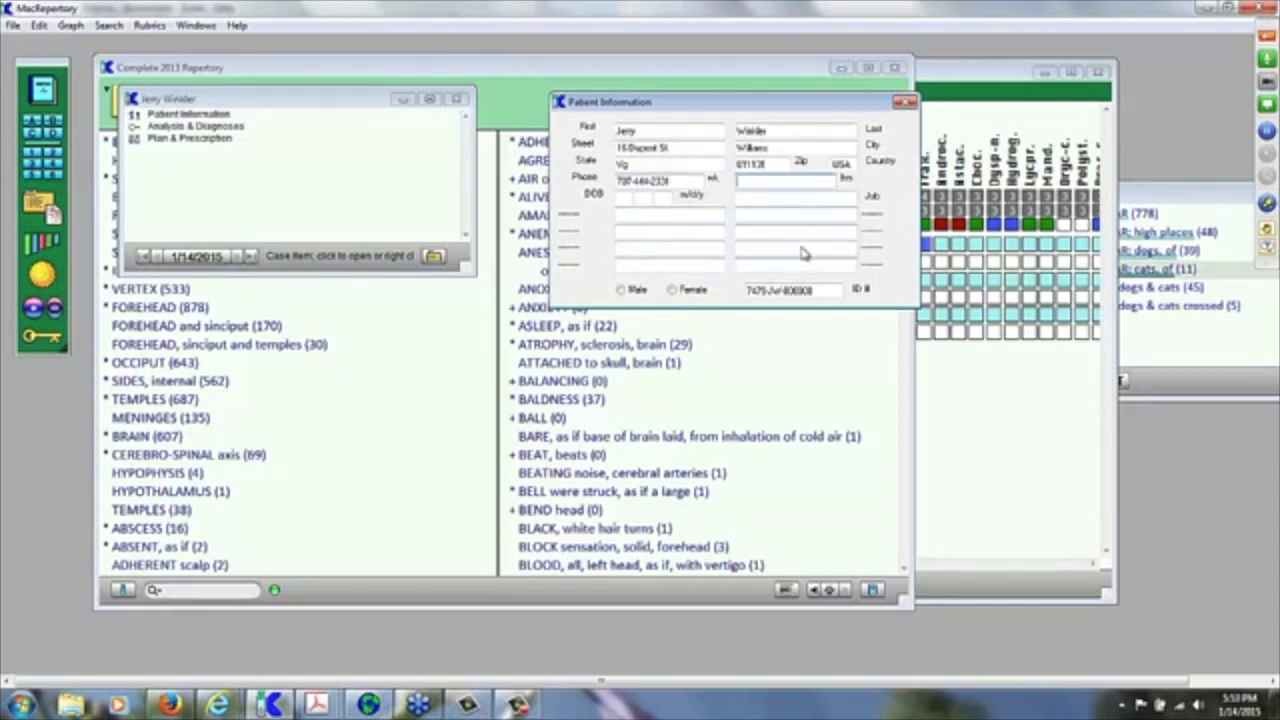
left_click(620, 291)
left_click(621, 290)
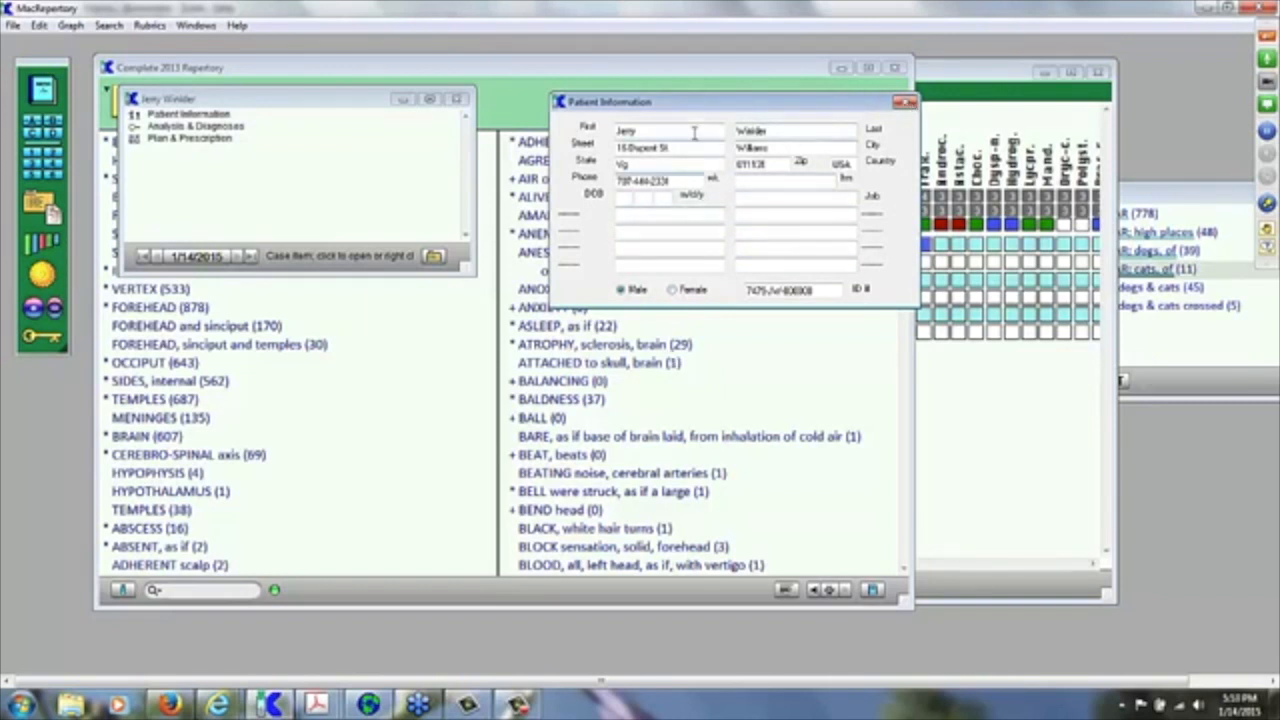
Step: Close the Patient Information form and bring the Clipboard A fear rubrics window forward
left_click(905, 102)
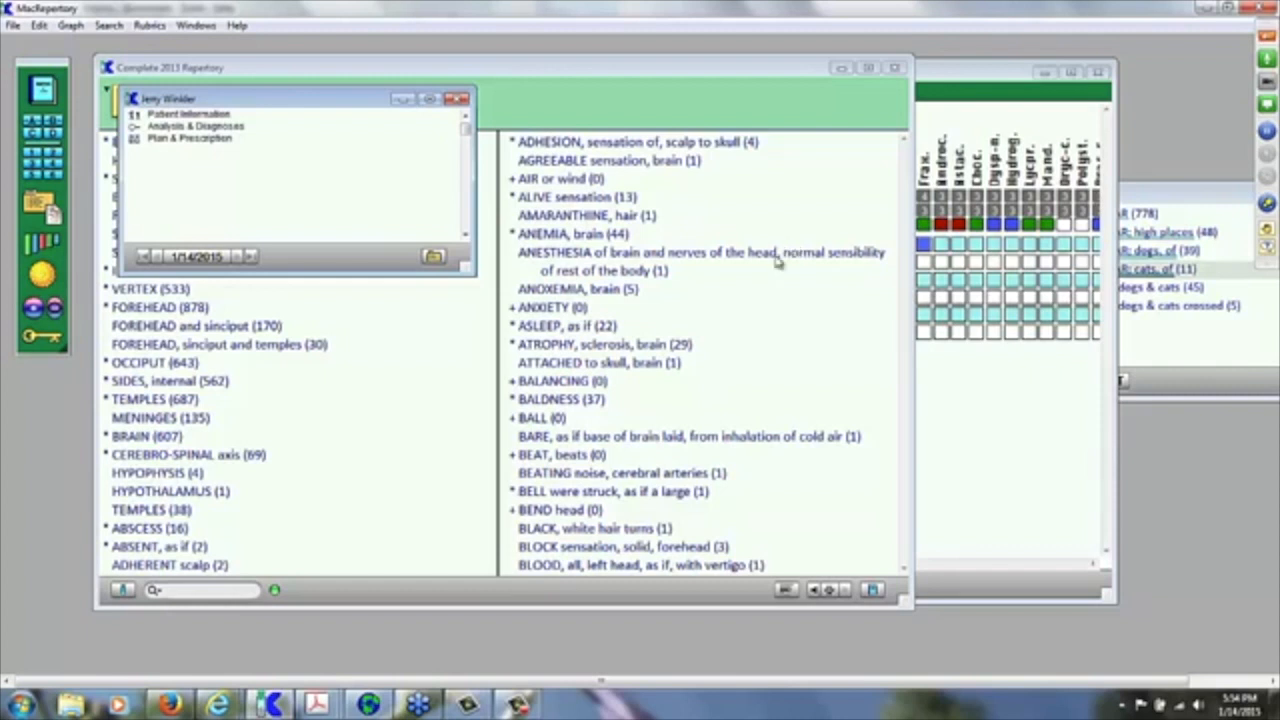
left_click(1160, 204)
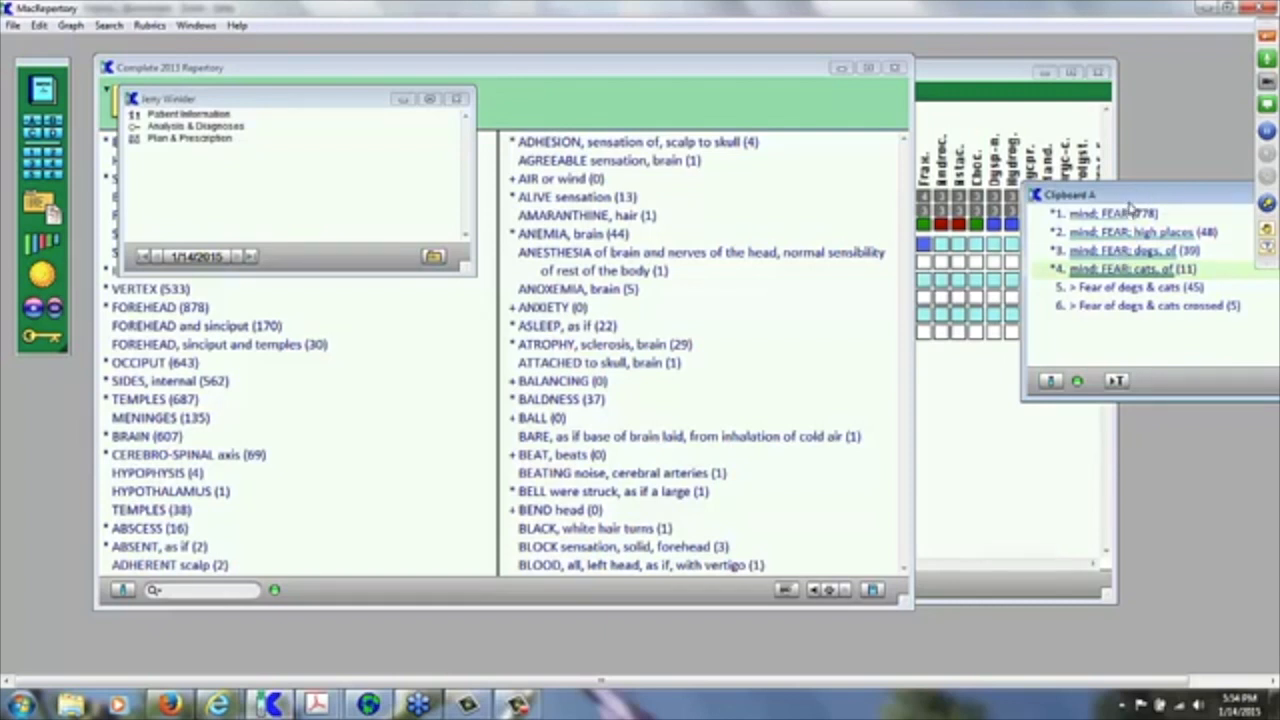
Step: Save Clipboard A's six fear rubrics to the patient's case and rename the entry 'Fear symptoms'
key("ctrl+s")
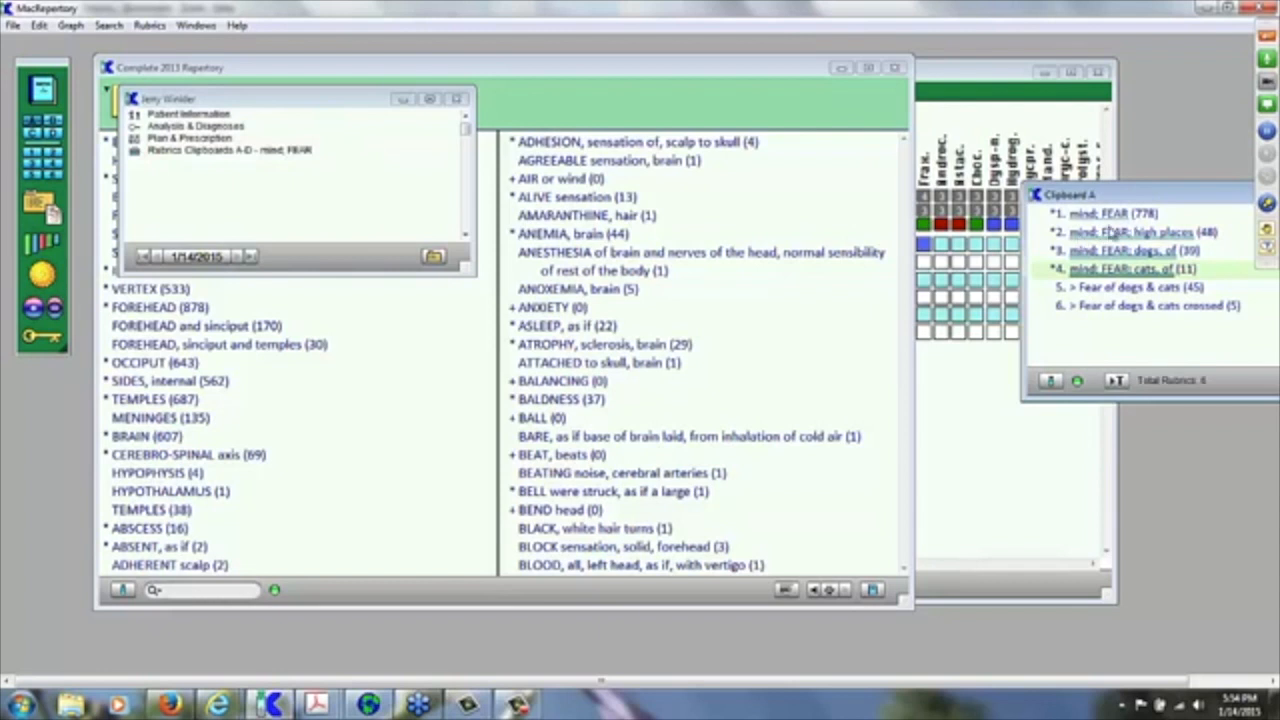
left_click(217, 157)
right_click(217, 157)
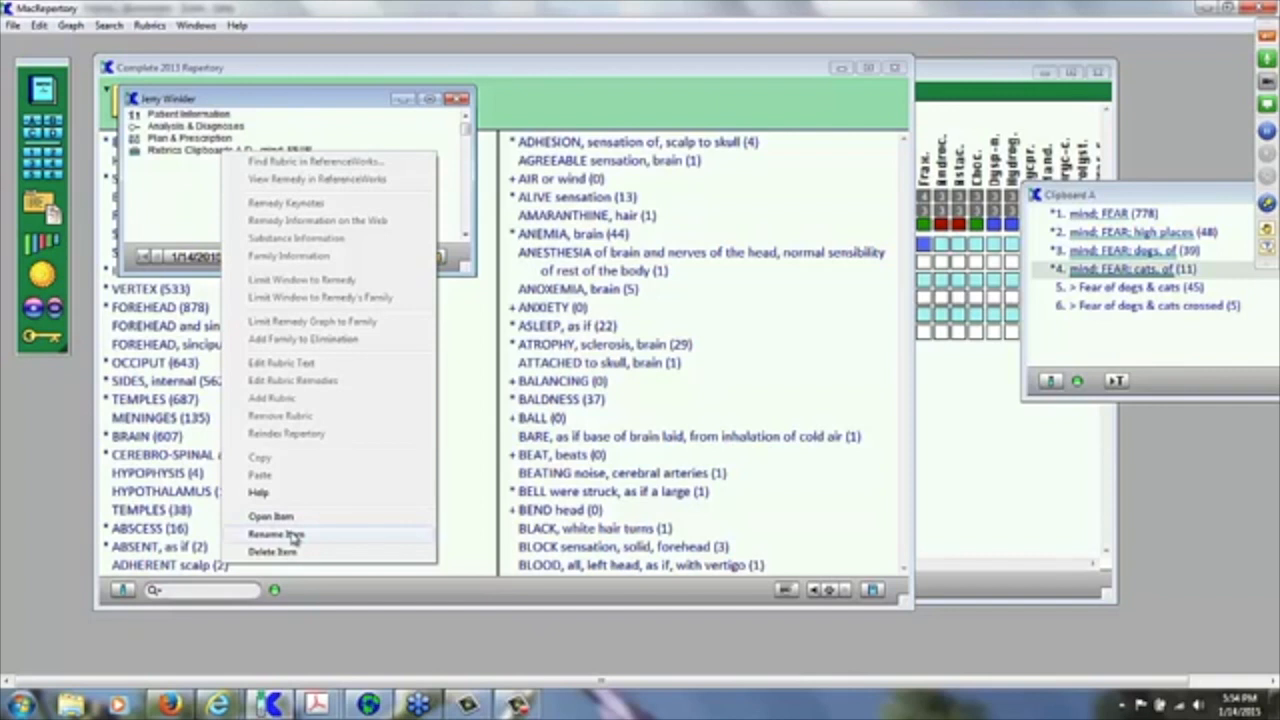
left_click(292, 536)
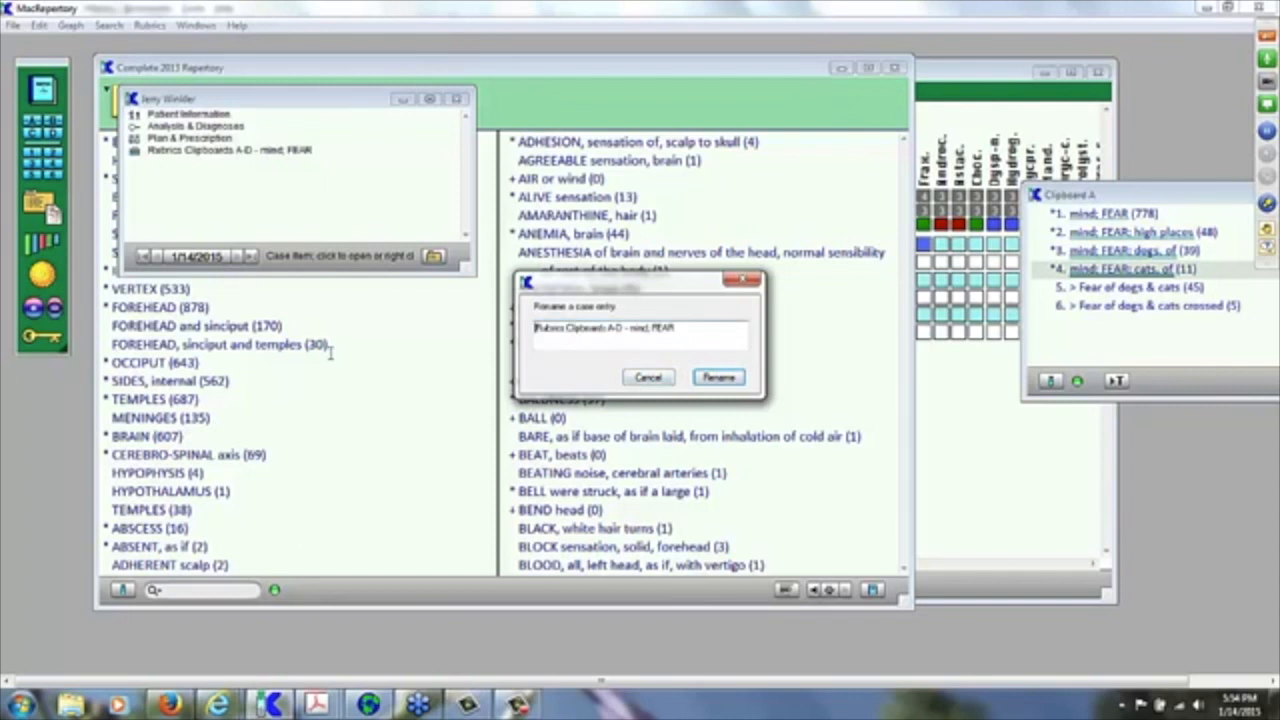
left_click_drag(676, 328, 517, 323)
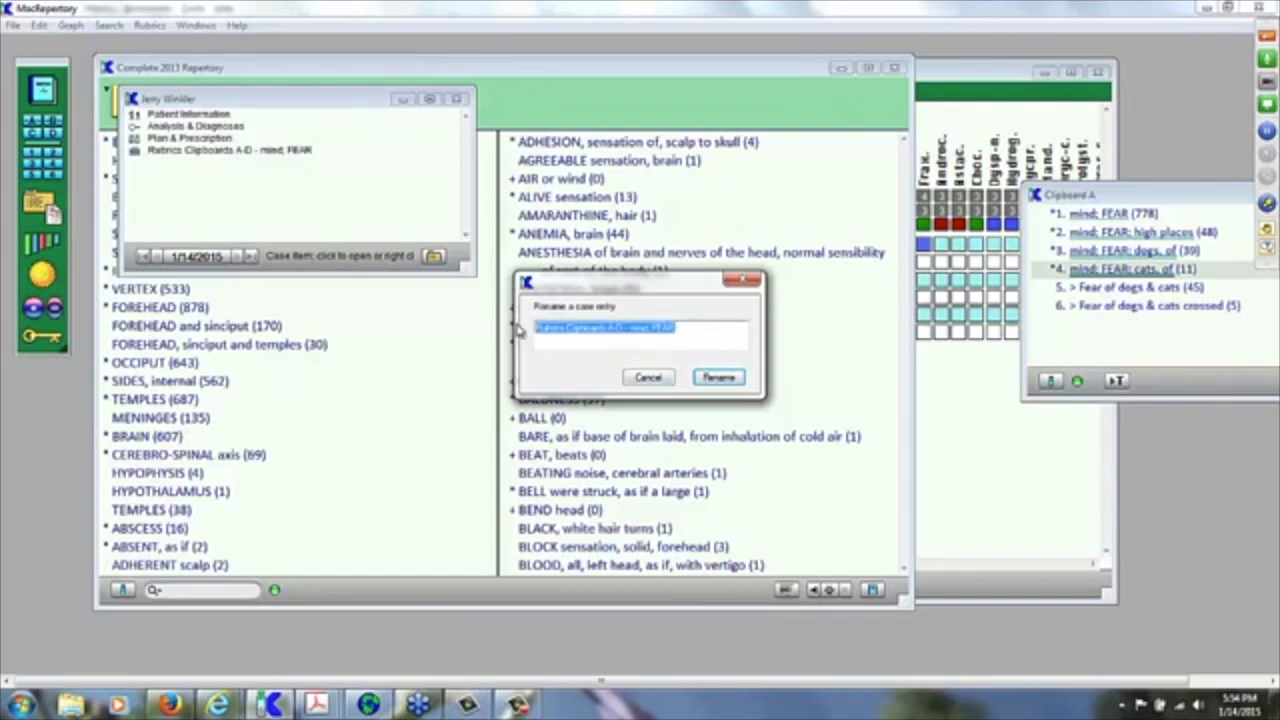
type("Fear")
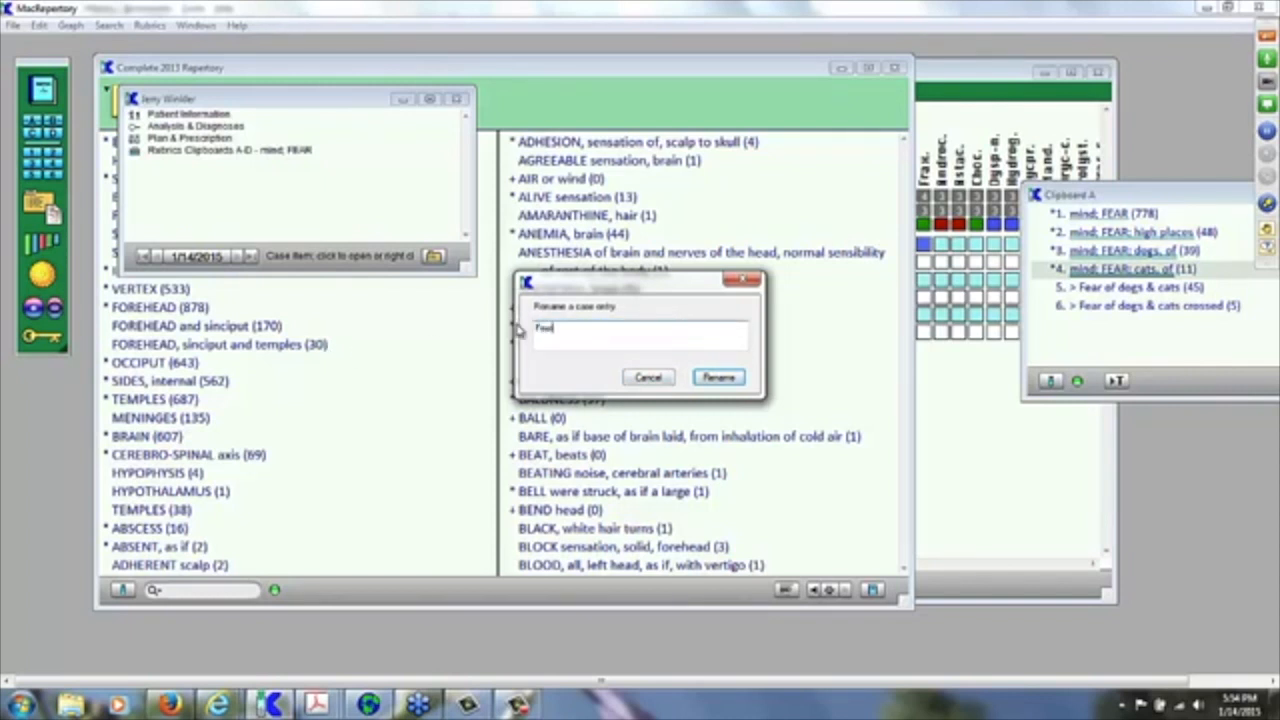
type(" symptoms")
left_click(717, 379)
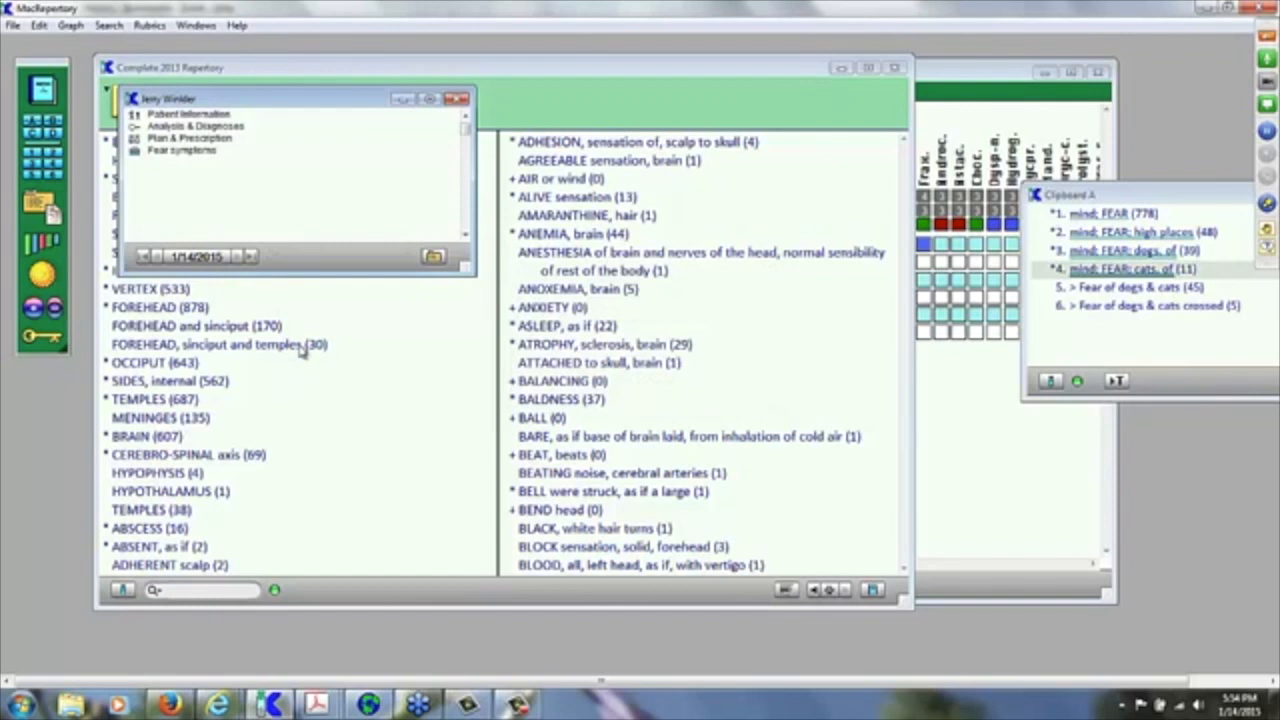
left_click(1010, 503)
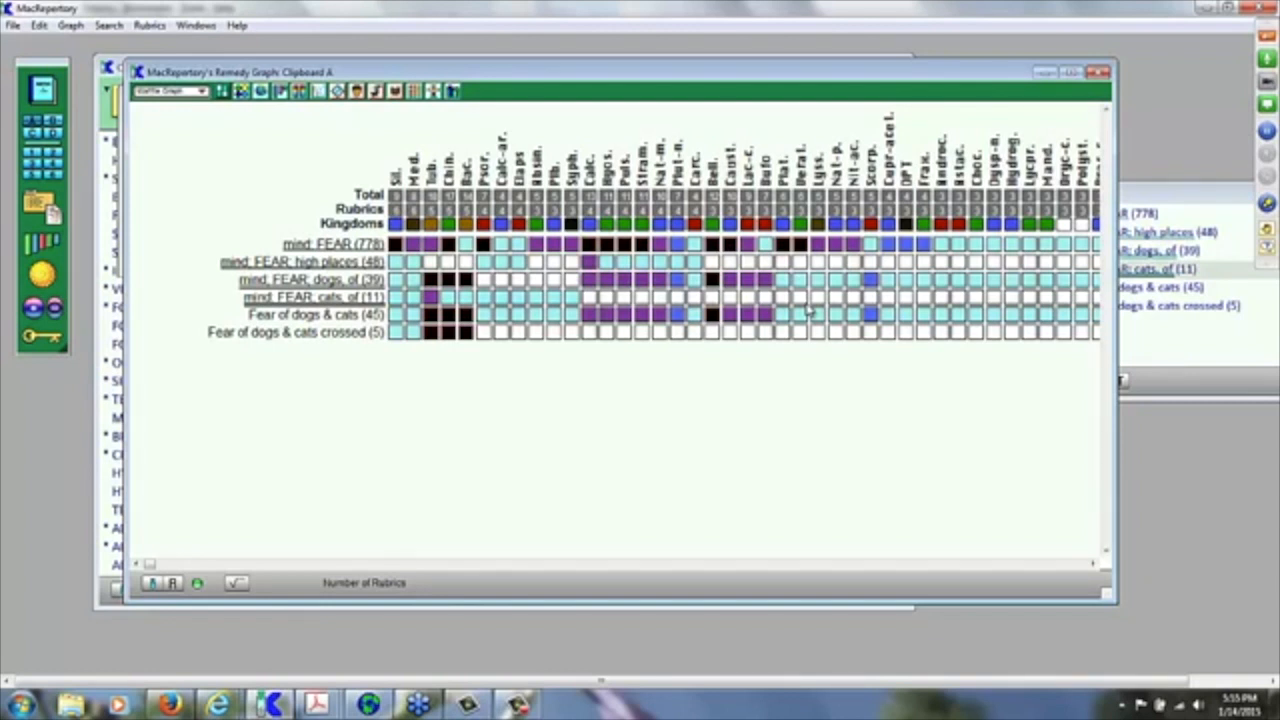
Step: Save the Clipboard A remedy graph into the patient's case, then bring up an empty Notes window
key("ctrl+s")
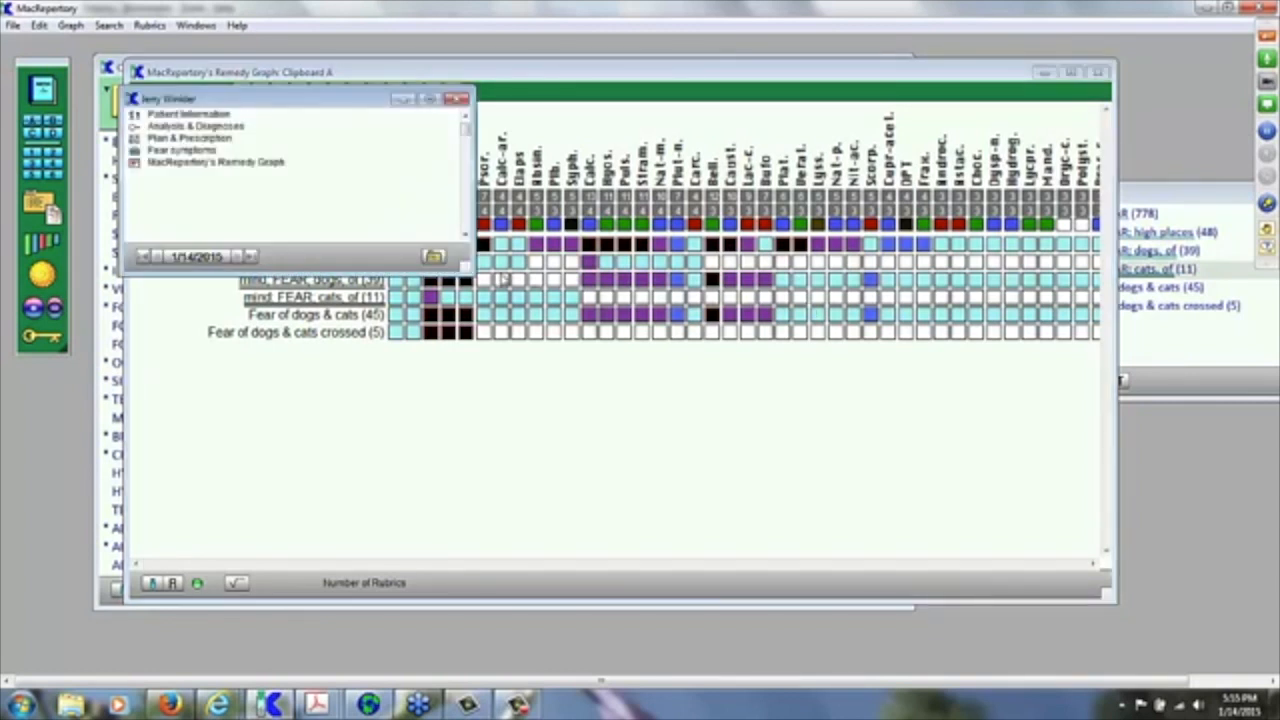
left_click_drag(229, 104, 291, 192)
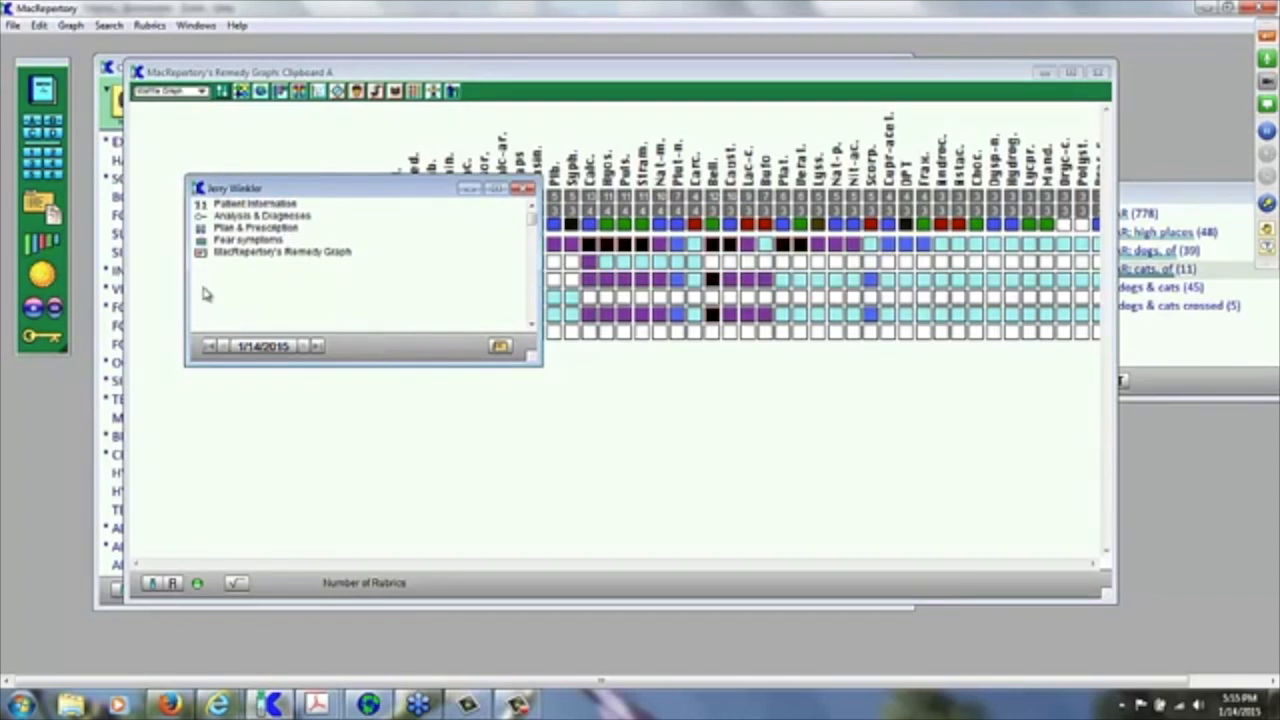
left_click(55, 214)
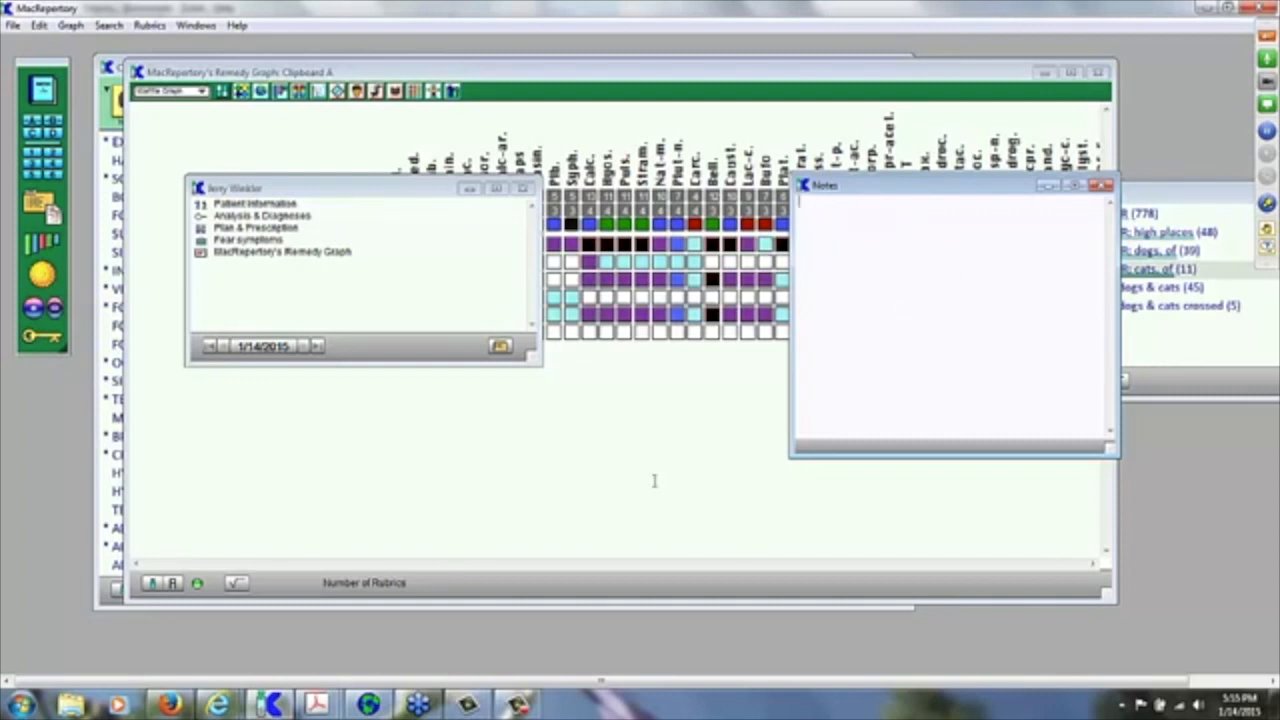
Step: Show Microsoft Word 2010's Recent documents jump list from the Start menu
left_click(20, 705)
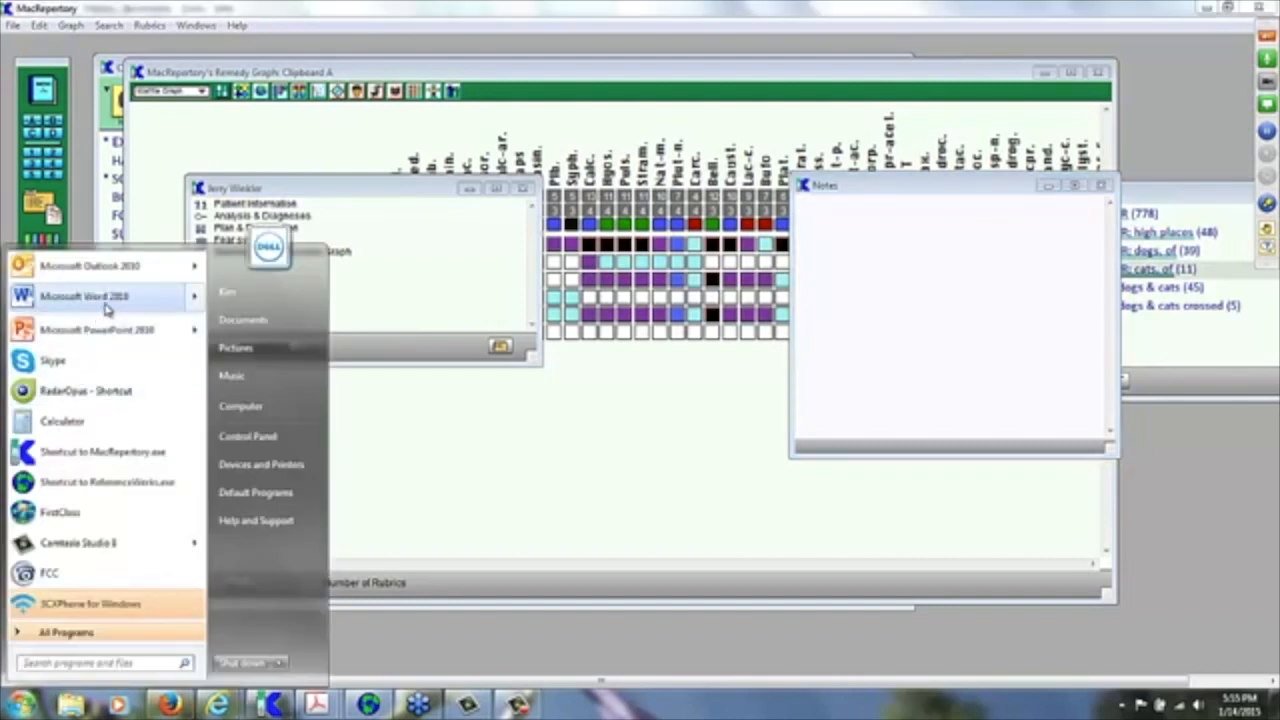
mouse_move(107, 309)
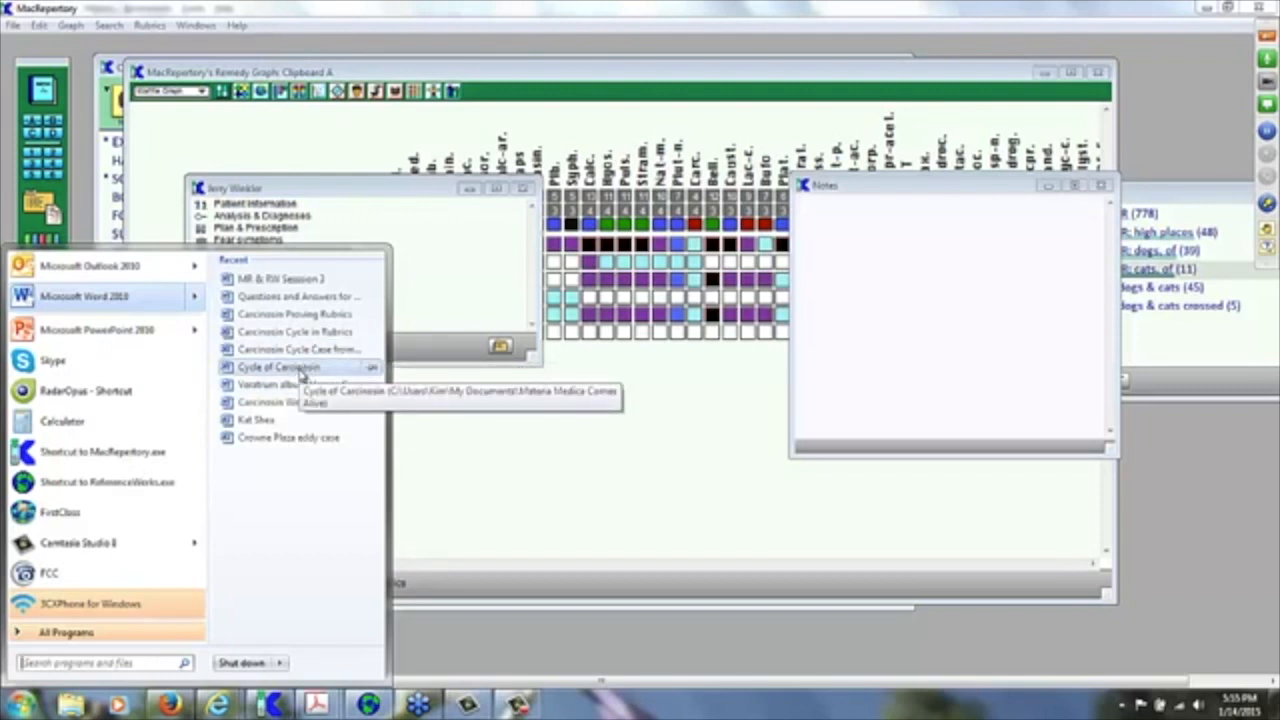
Step: Open 'Carcinosin Cycle Case from NEJH' in Word, copy all its text, and return to MacRepertory
left_click(308, 349)
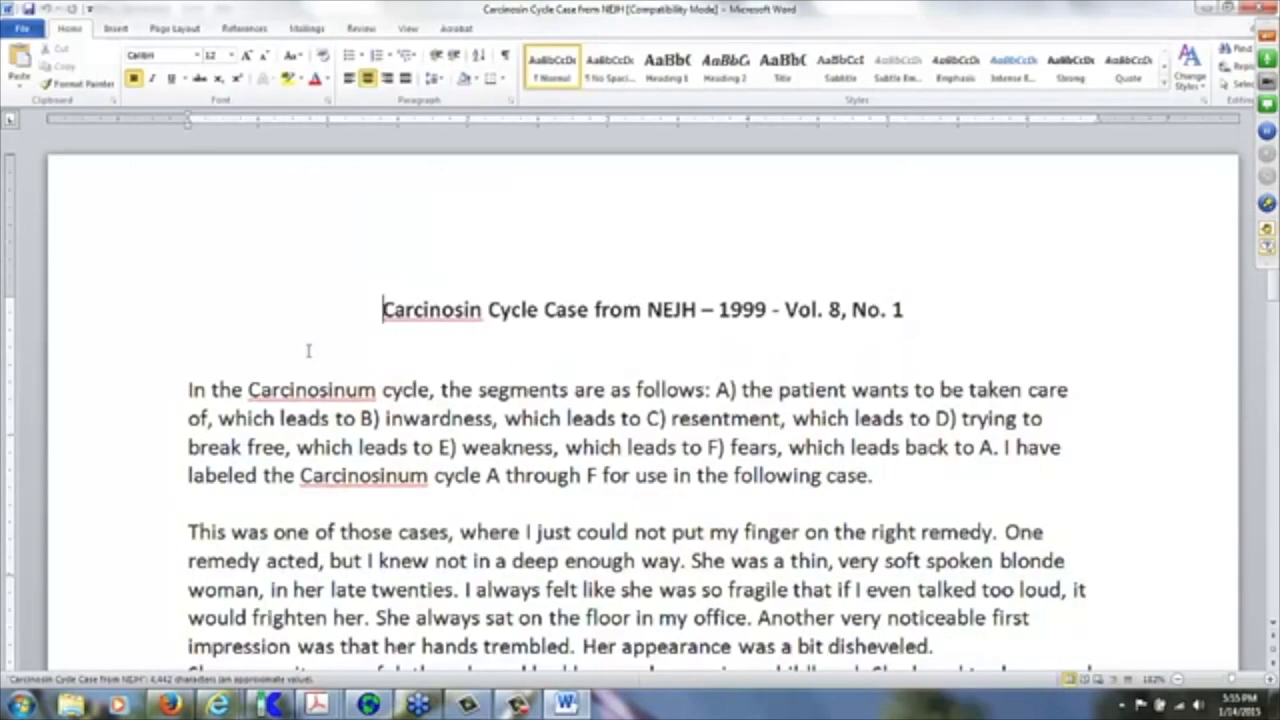
key("ctrl+a")
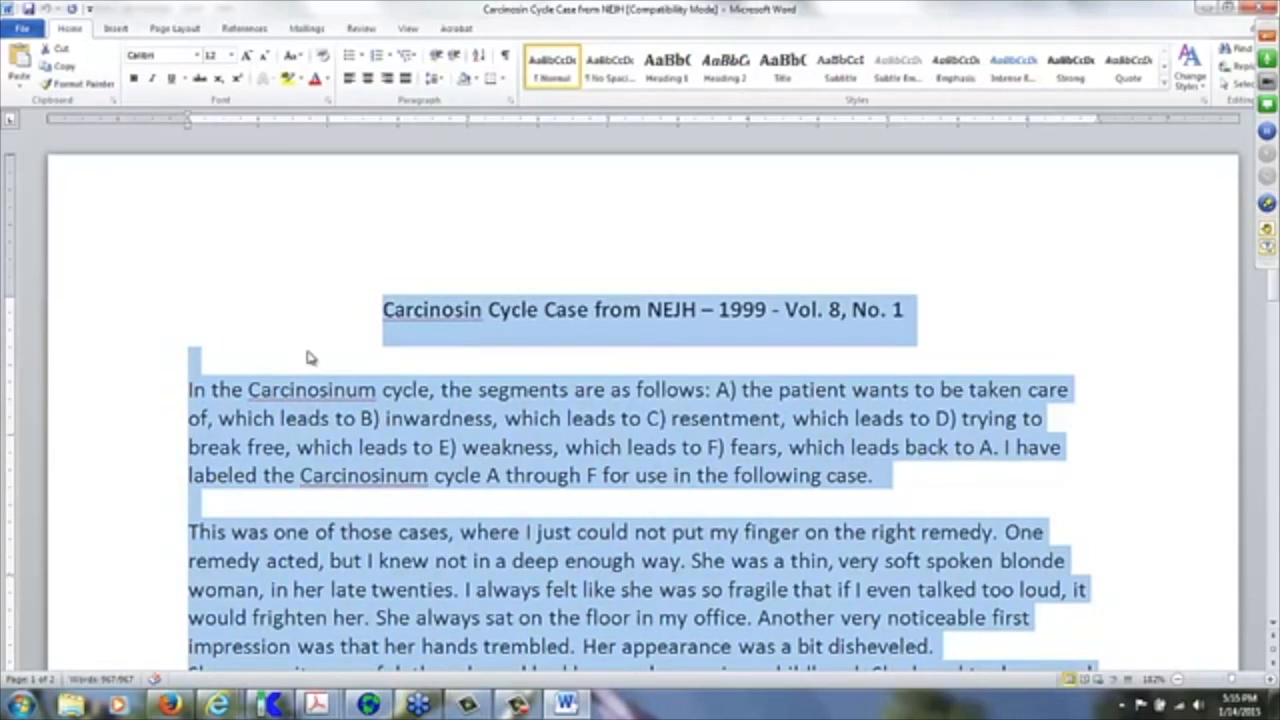
key("alt+Tab")
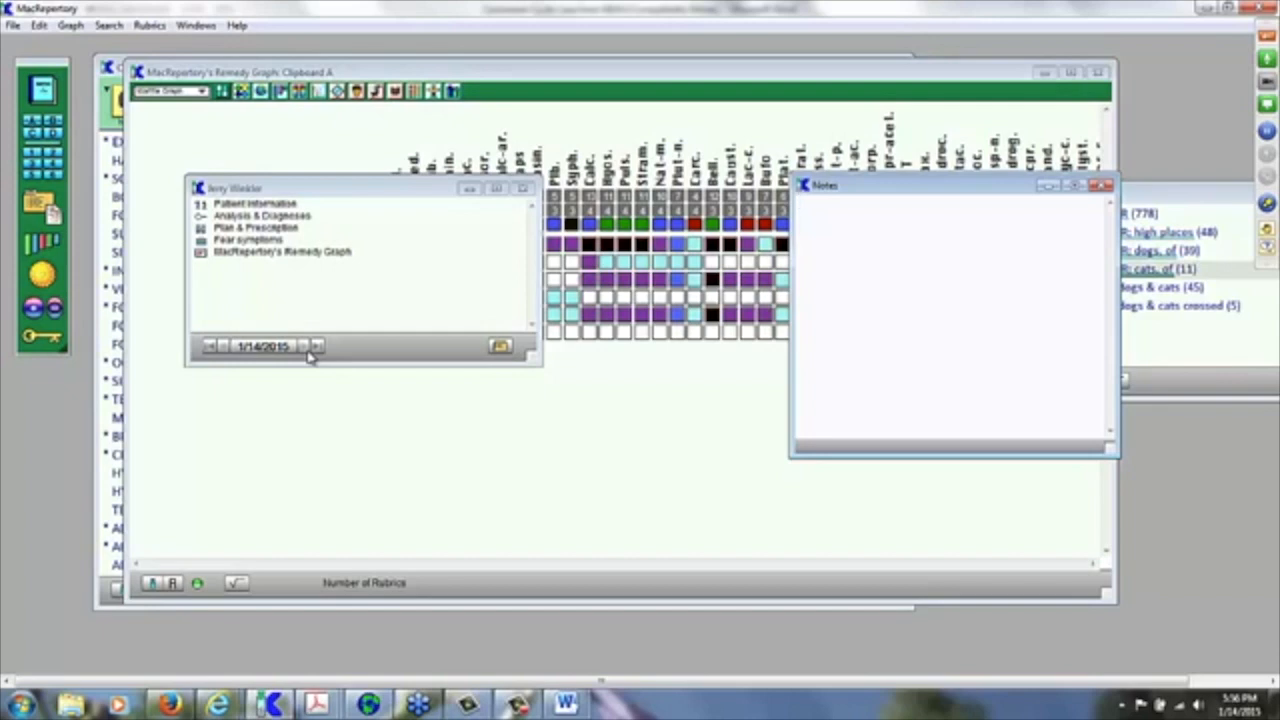
Step: Paste the Carcinosin Cycle Case text into the Notes window and scroll back to its top
key("ctrl+v")
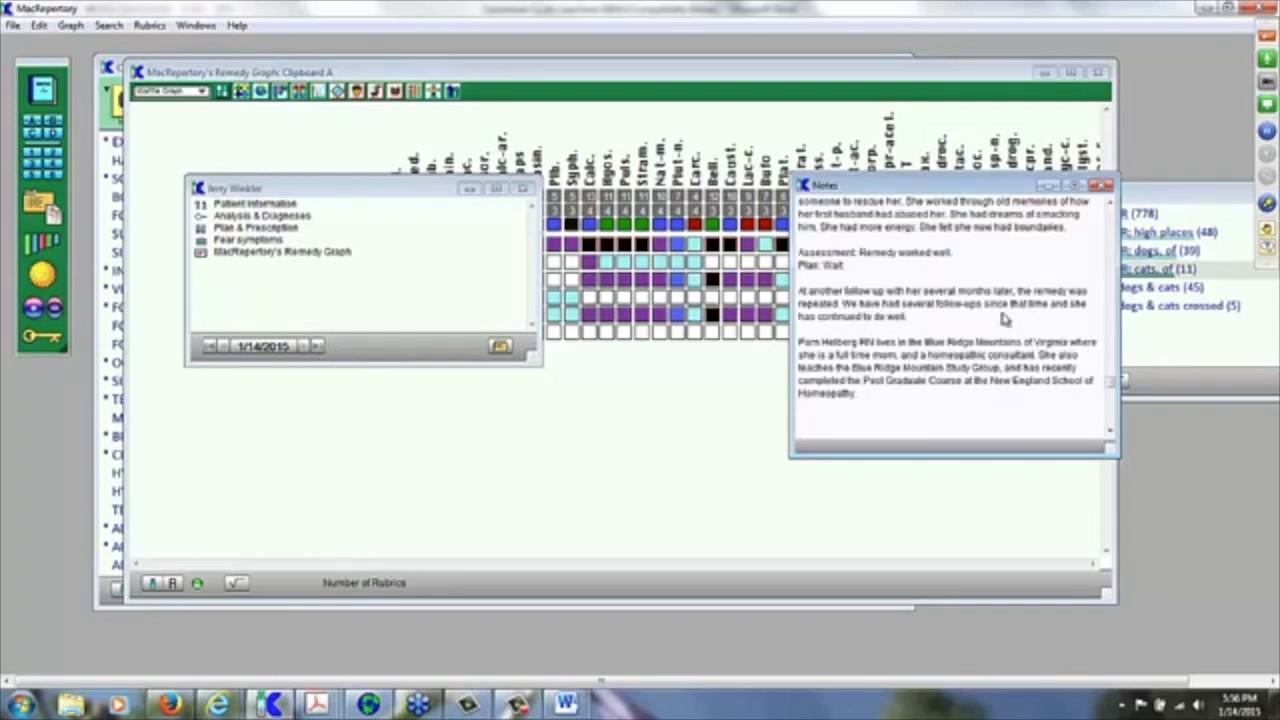
left_click_drag(1117, 385, 1110, 200)
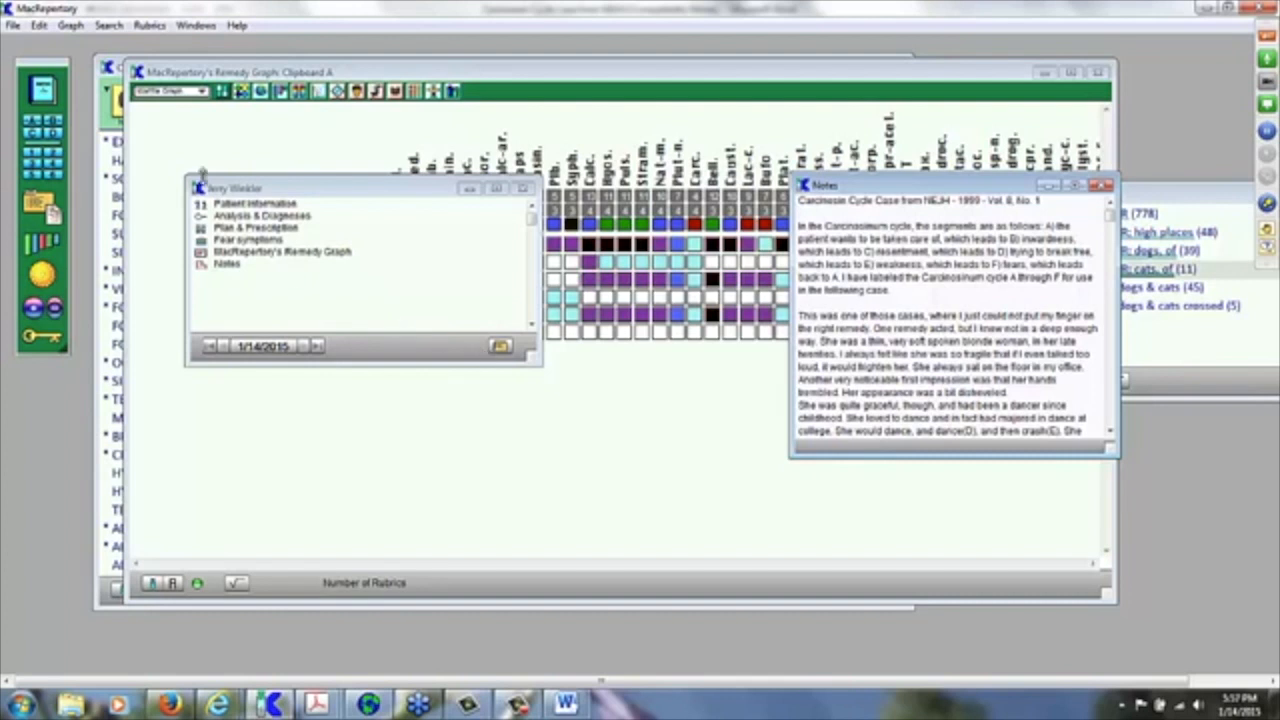
Step: Glance at the File menu, then list saved cases with the case window's Open Patient Case button
left_click(15, 26)
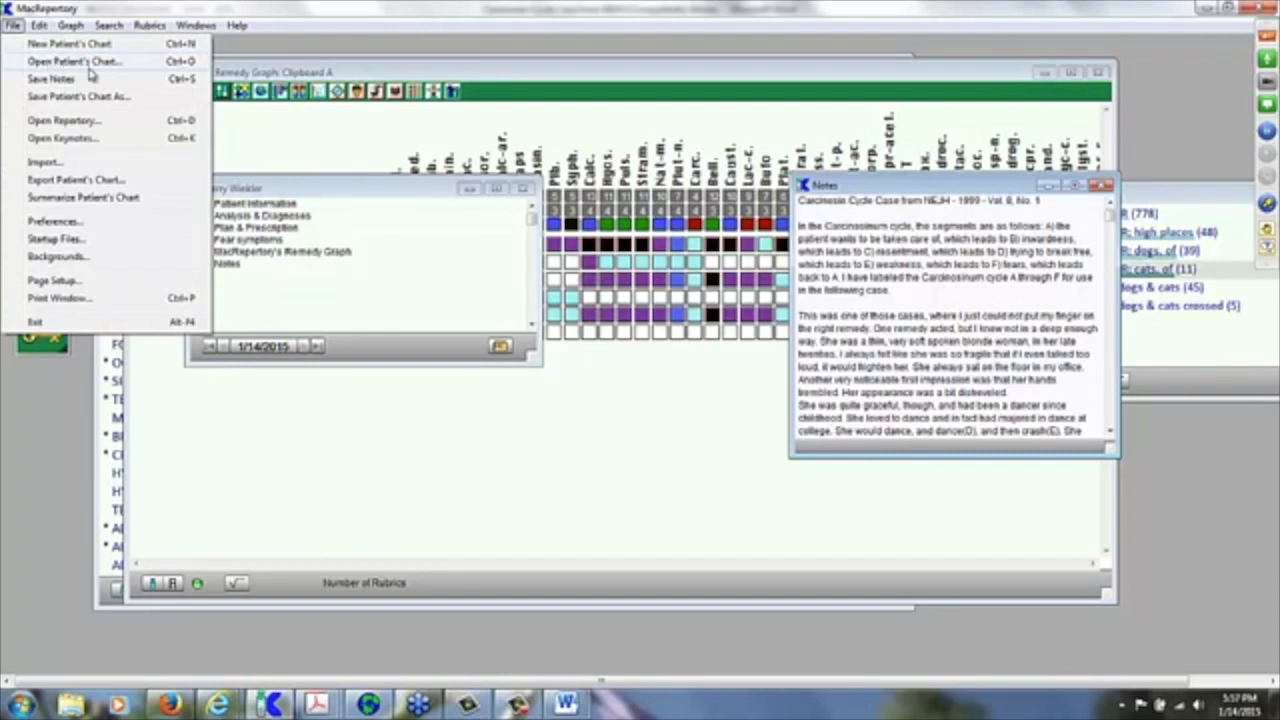
left_click(282, 47)
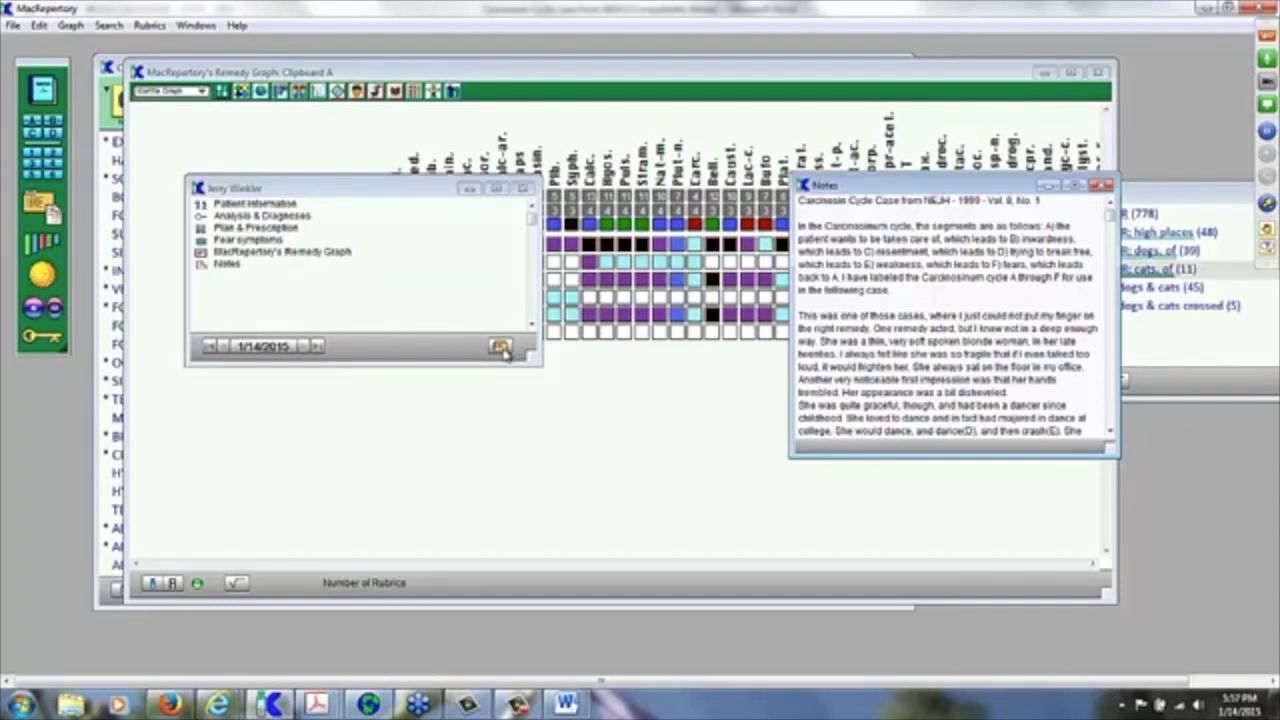
left_click(500, 347)
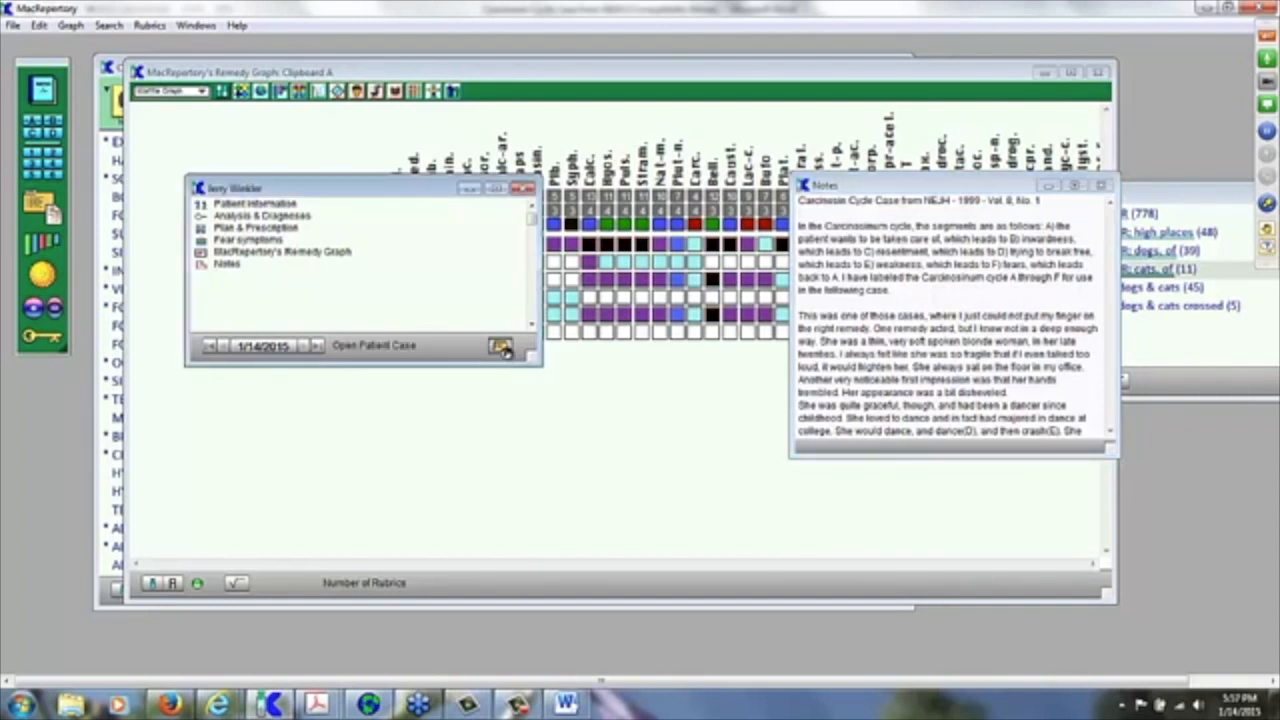
left_click(503, 347)
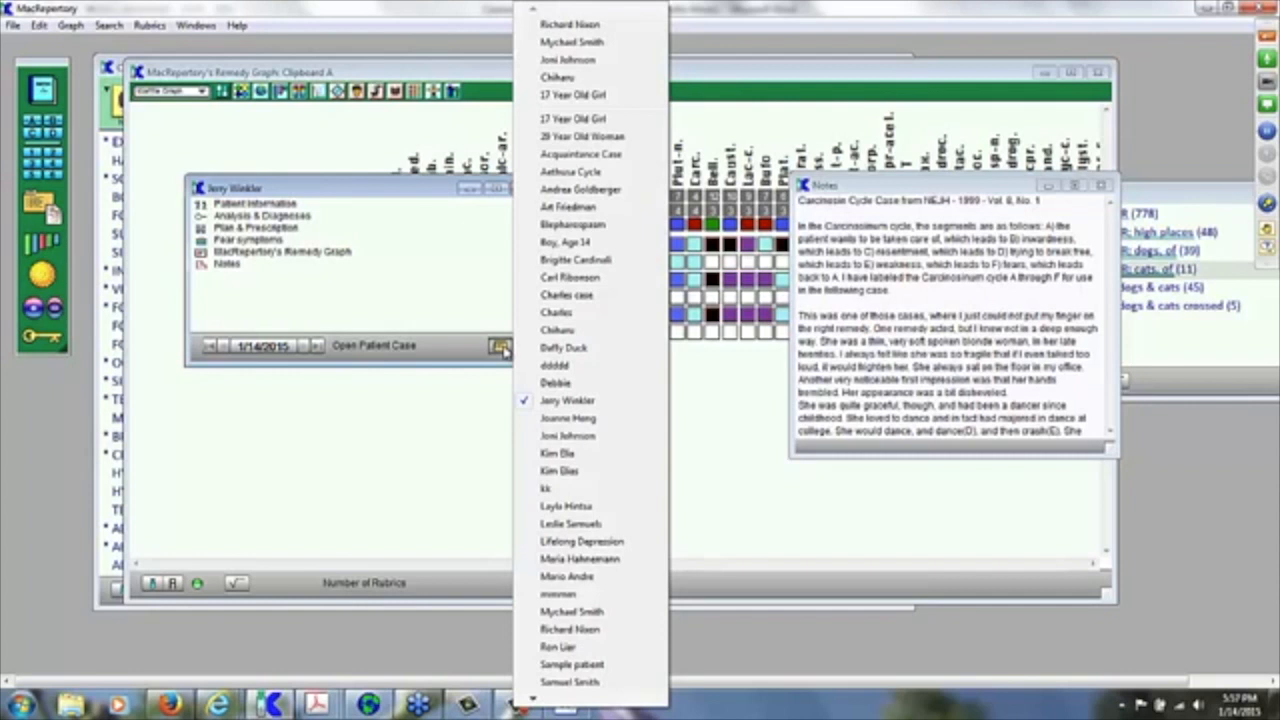
Step: Close the patient list and cancel the session-date dialog, leaving the 1/14/2015 session unchanged
left_click(445, 362)
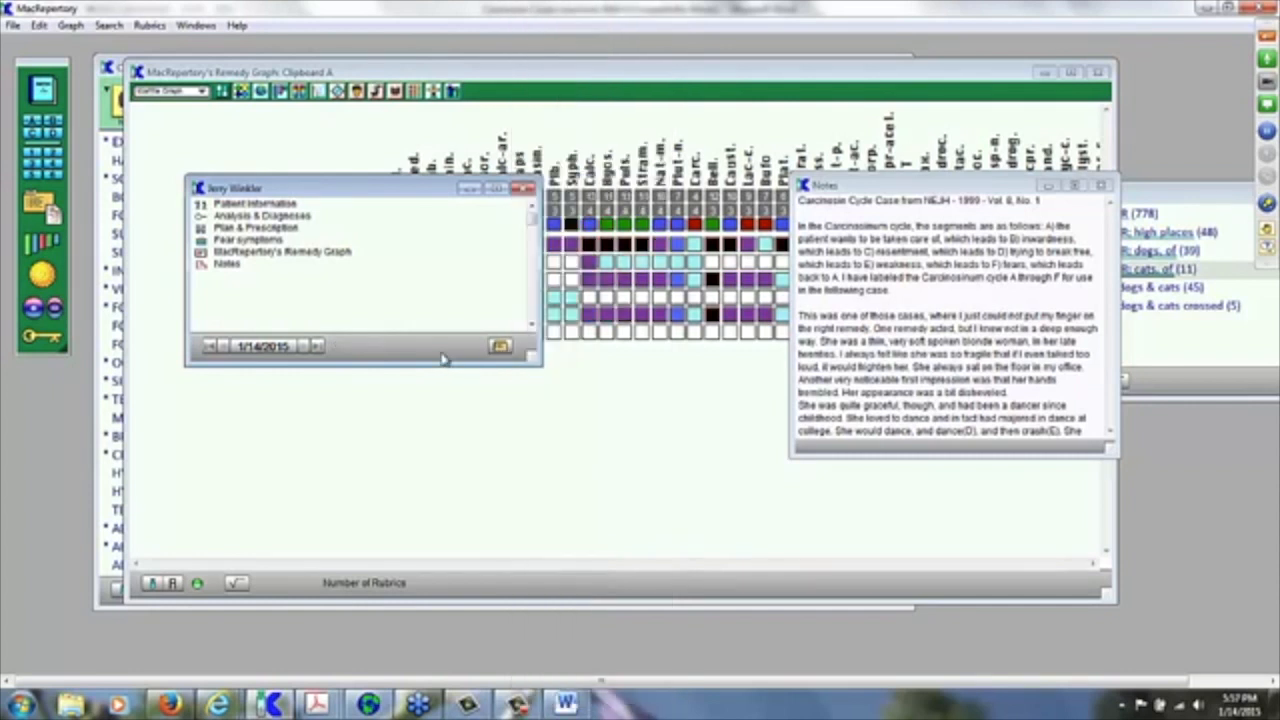
left_click(268, 346)
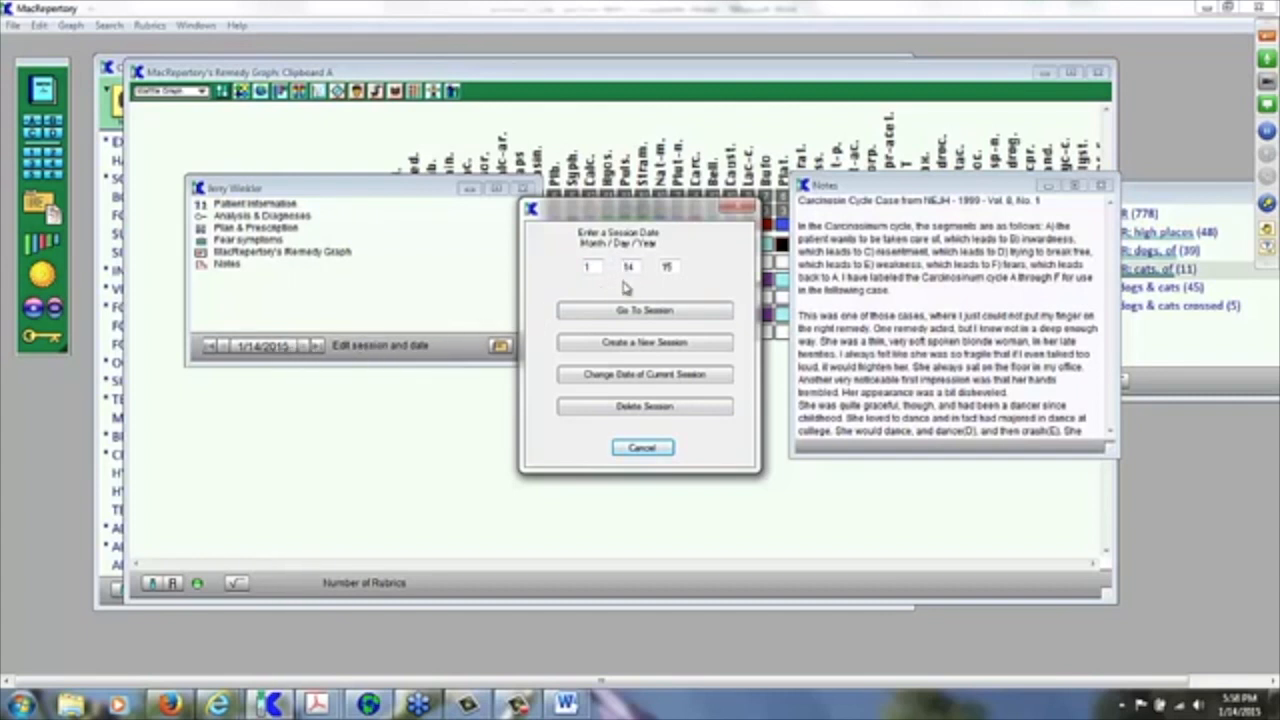
left_click(643, 449)
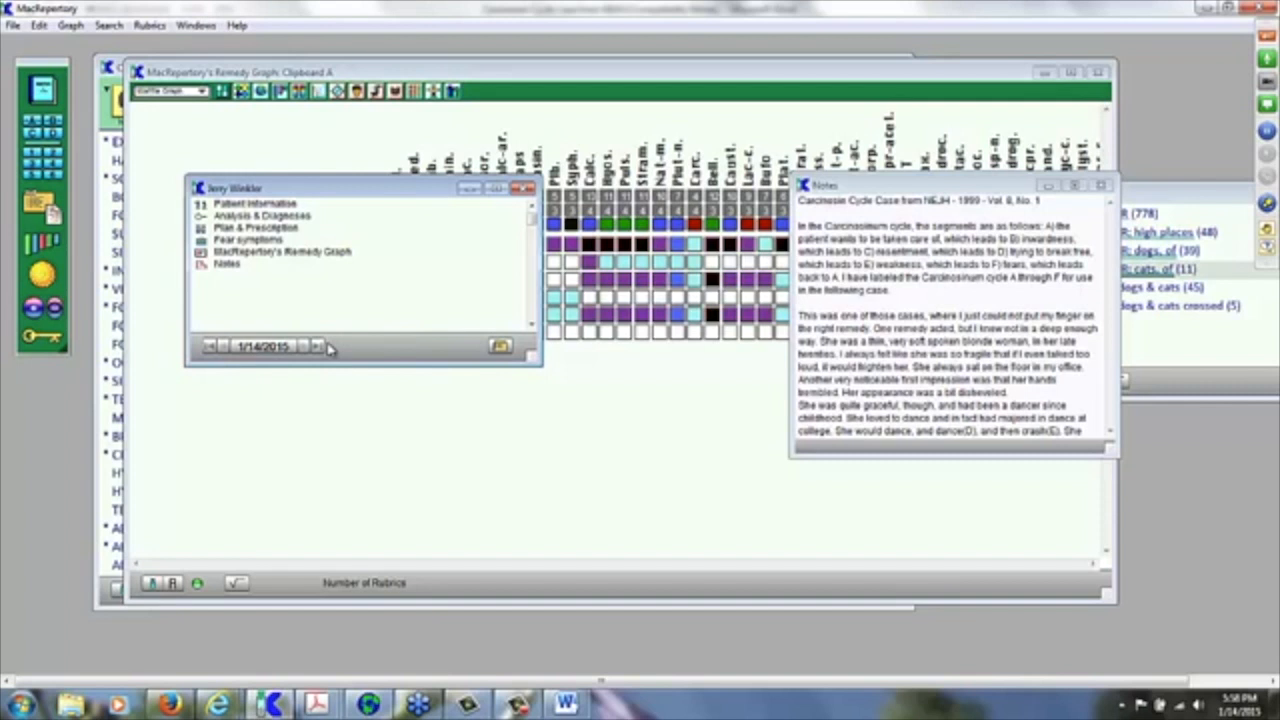
Step: Switch to another patient's case and return to its earlier 6/10/2014 session
left_click(500, 346)
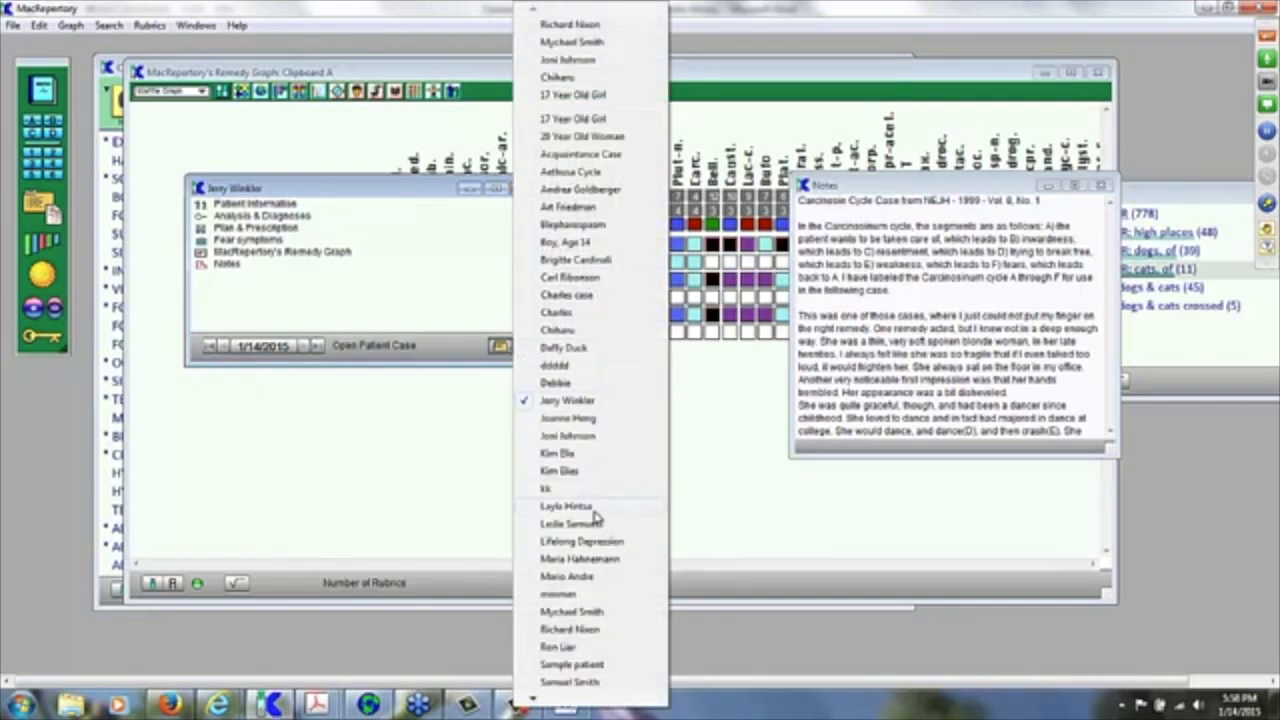
left_click(570, 629)
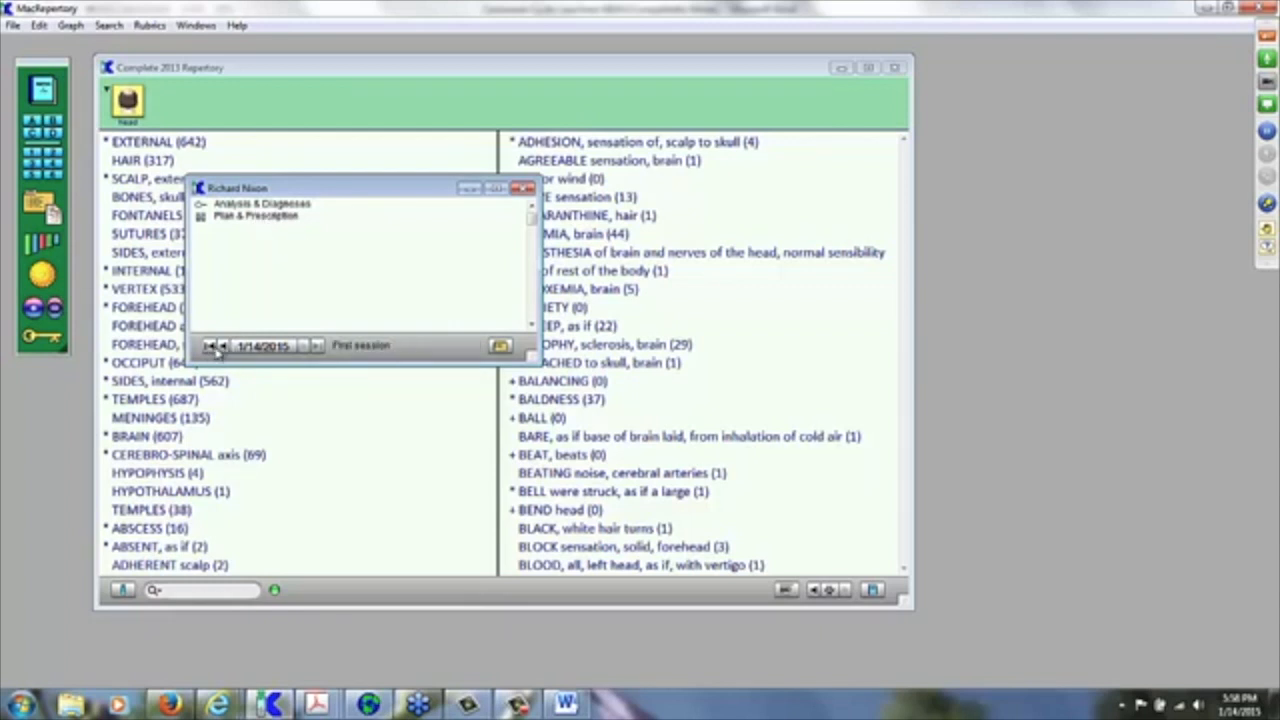
left_click(223, 346)
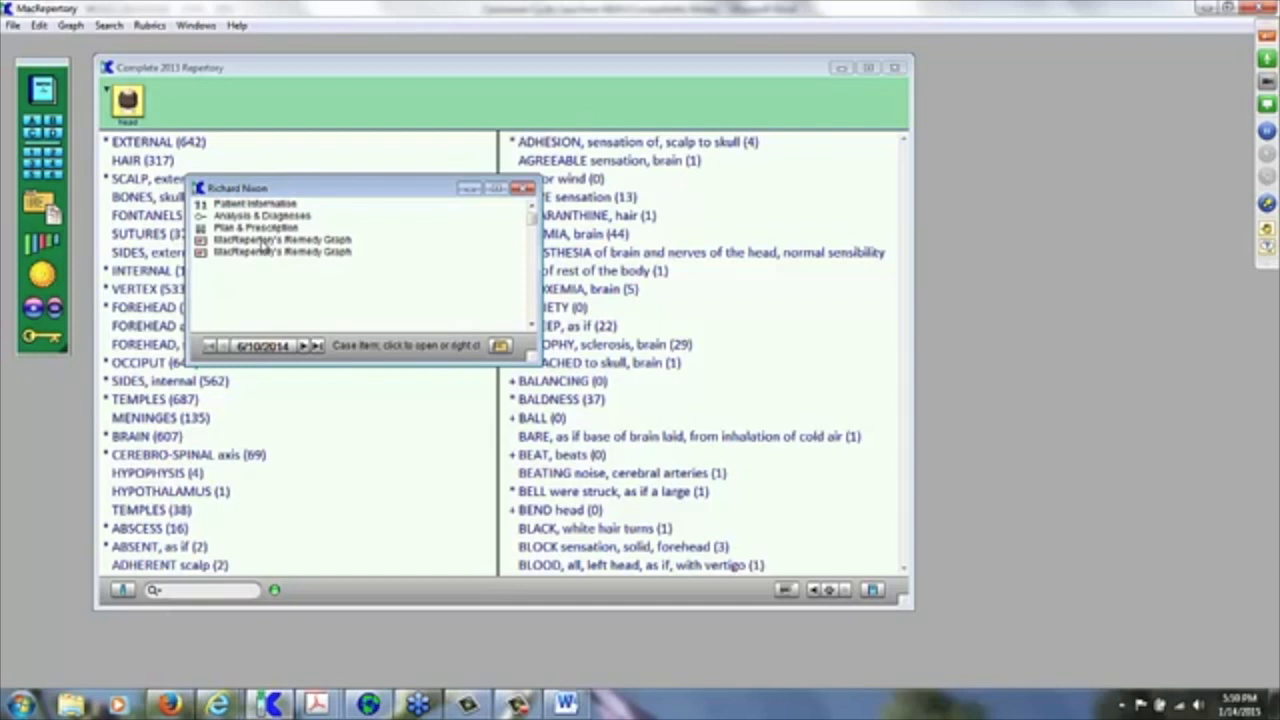
Step: Open that session's saved remedy graph, bring Clipboard A forward, and start an empty Notes window
left_click(263, 242)
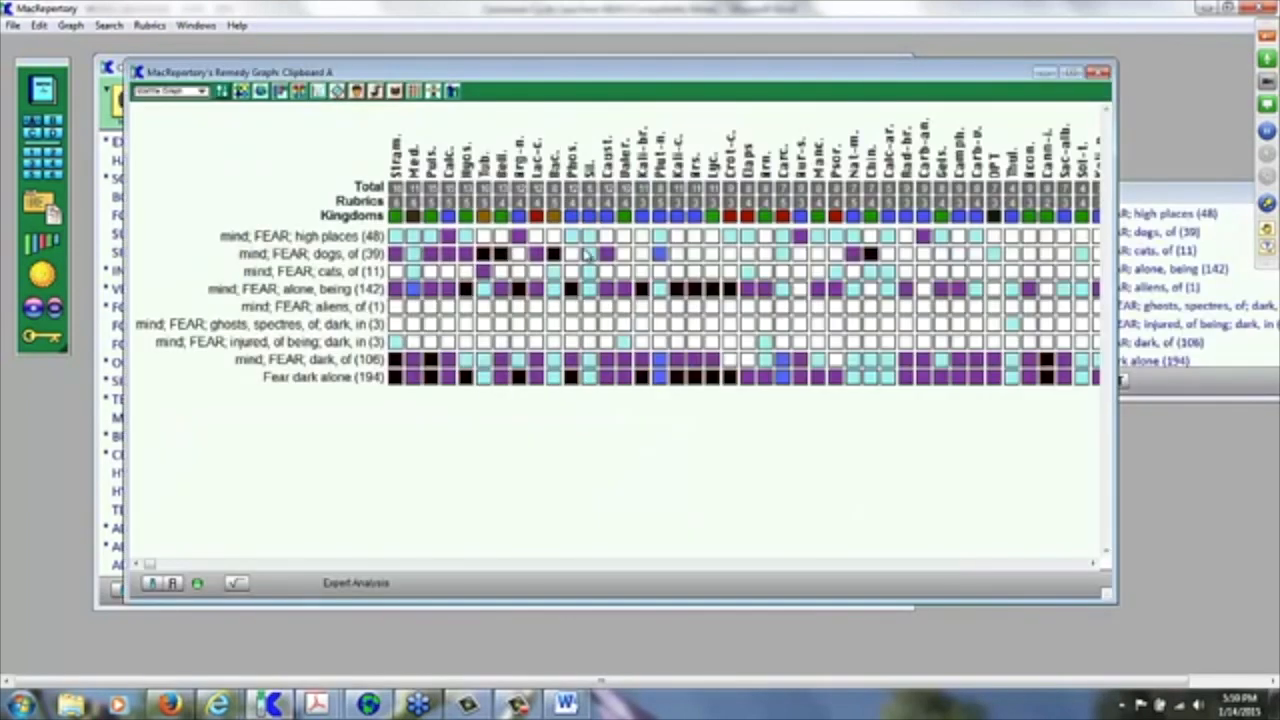
left_click(1172, 206)
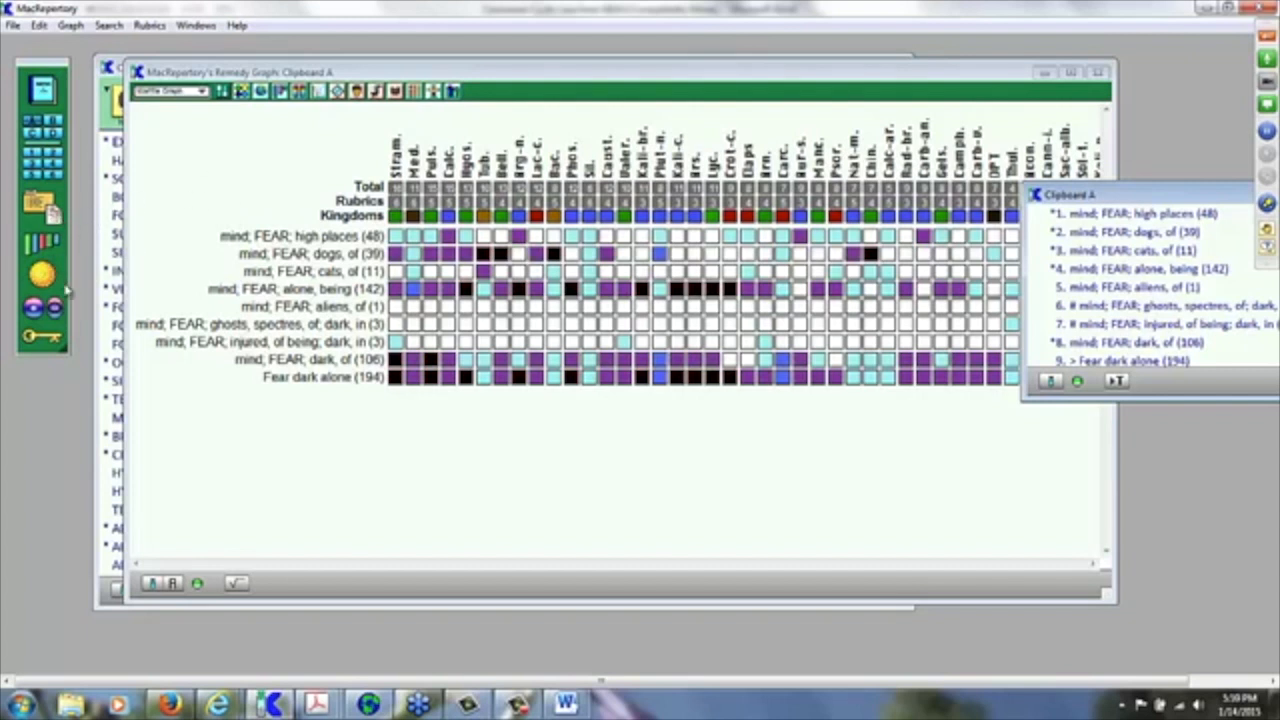
left_click(50, 215)
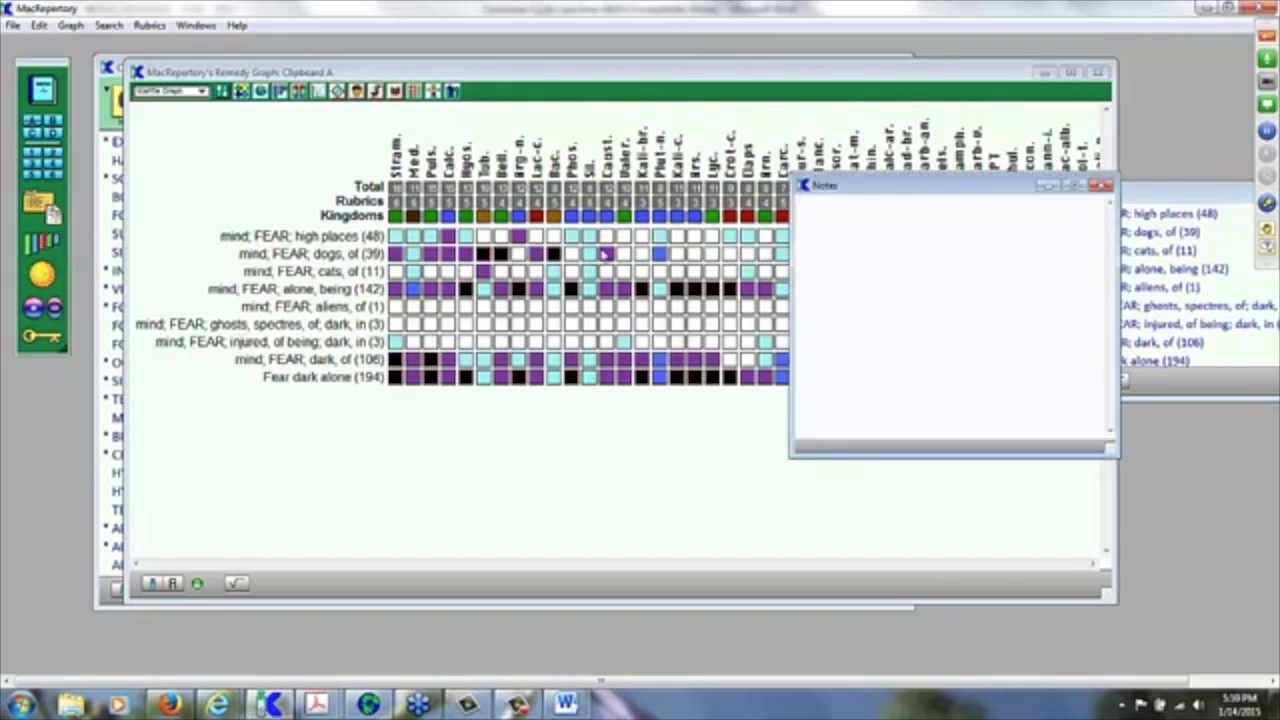
Step: Paste the Carcinosin Cycle case text into Notes and scroll back to its beginning
key("ctrl+v")
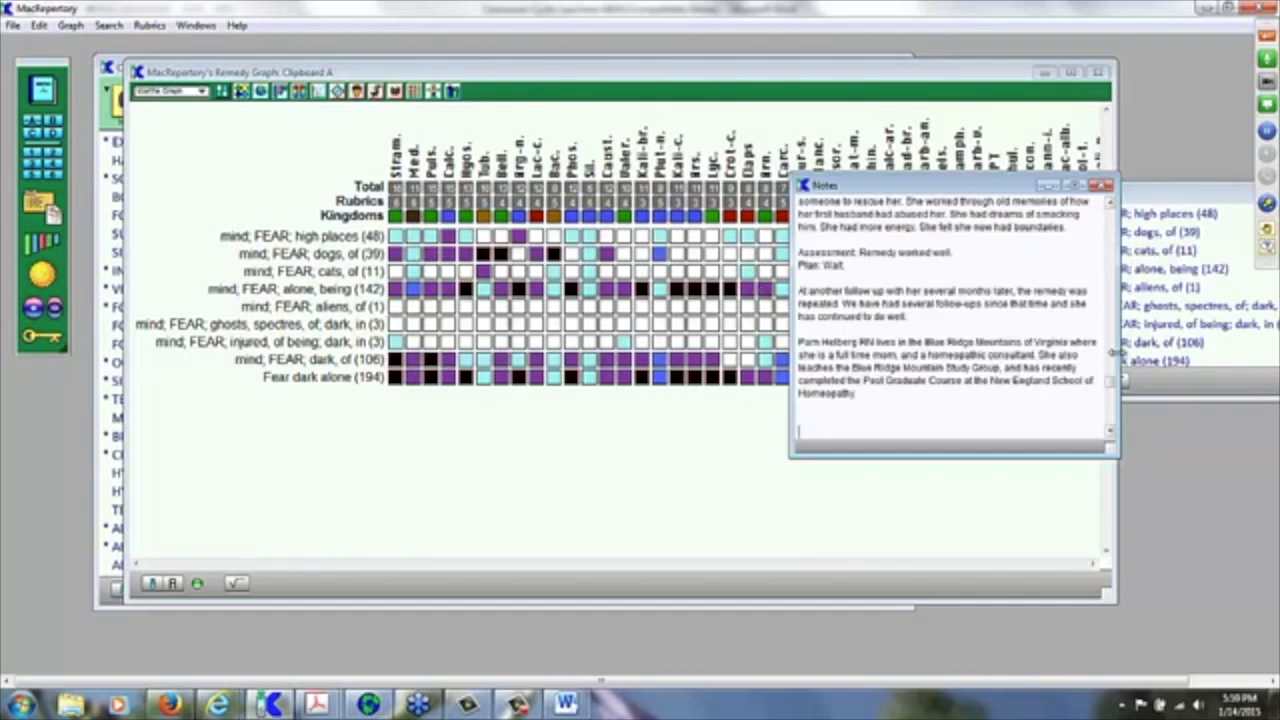
left_click_drag(1110, 384, 1110, 213)
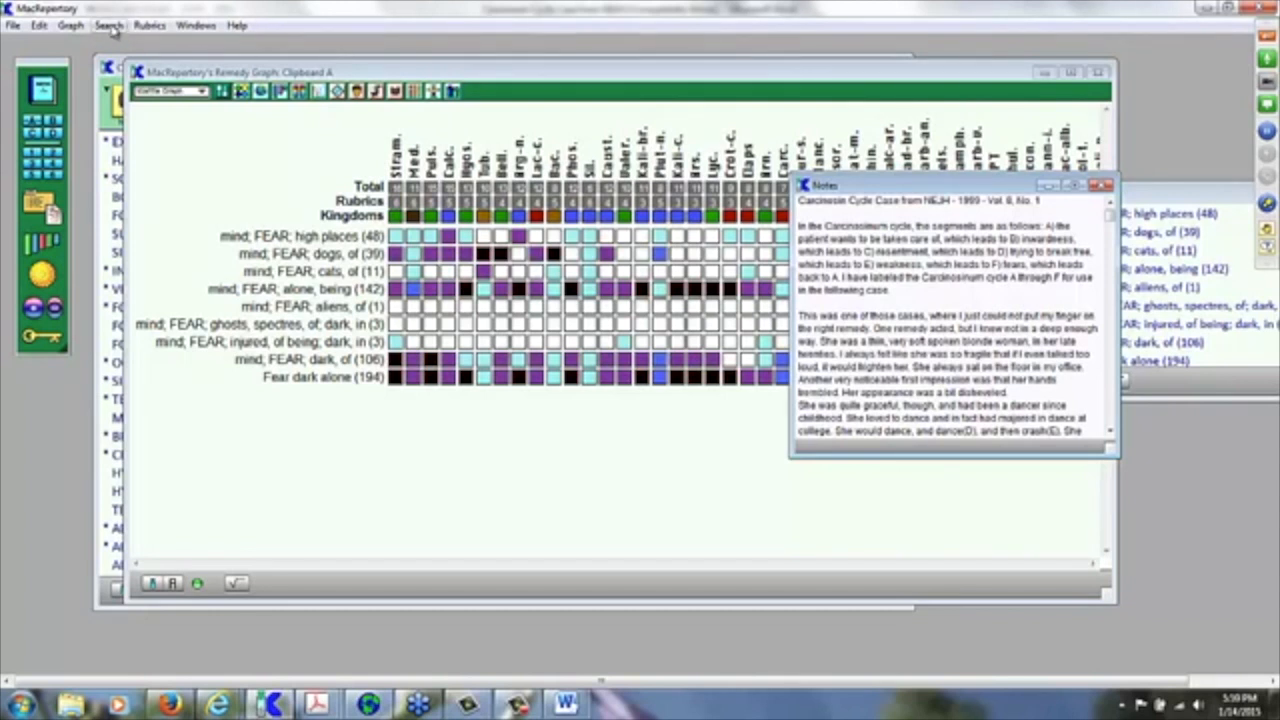
left_click(110, 26)
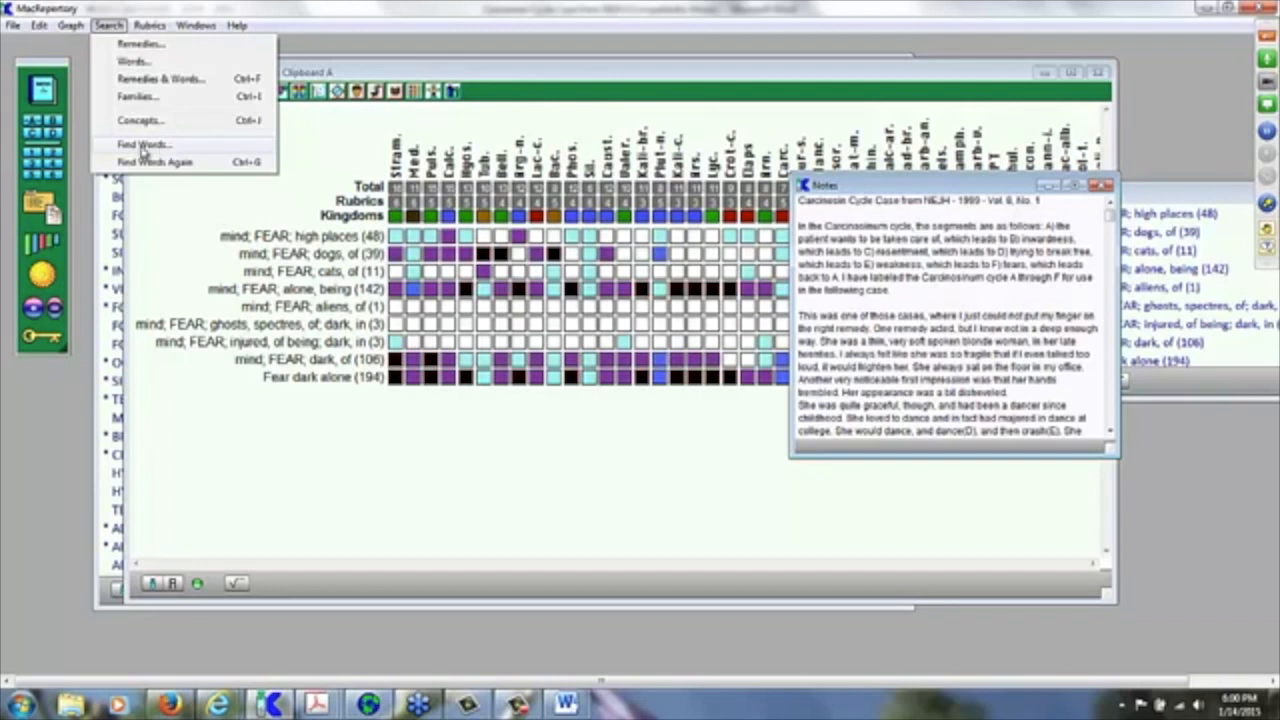
Step: Dismiss the Search menu and the Remedies and Words search without searching
left_click(379, 33)
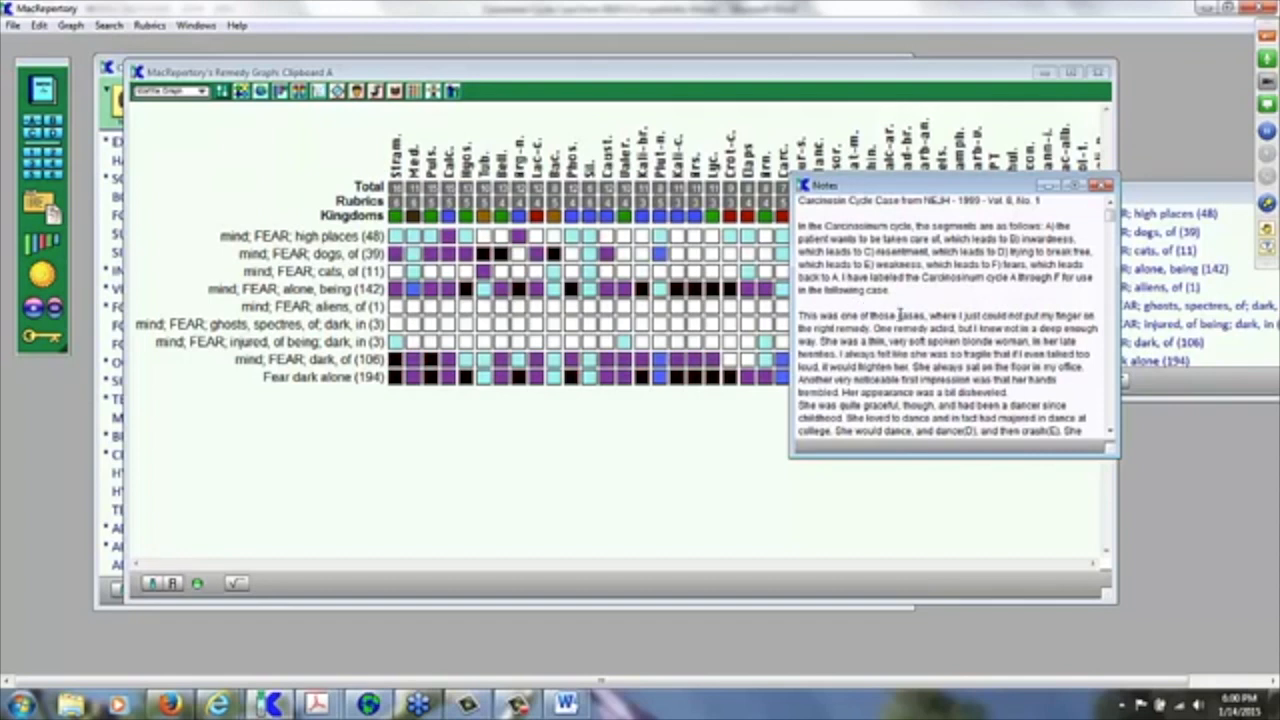
key("ctrl+f")
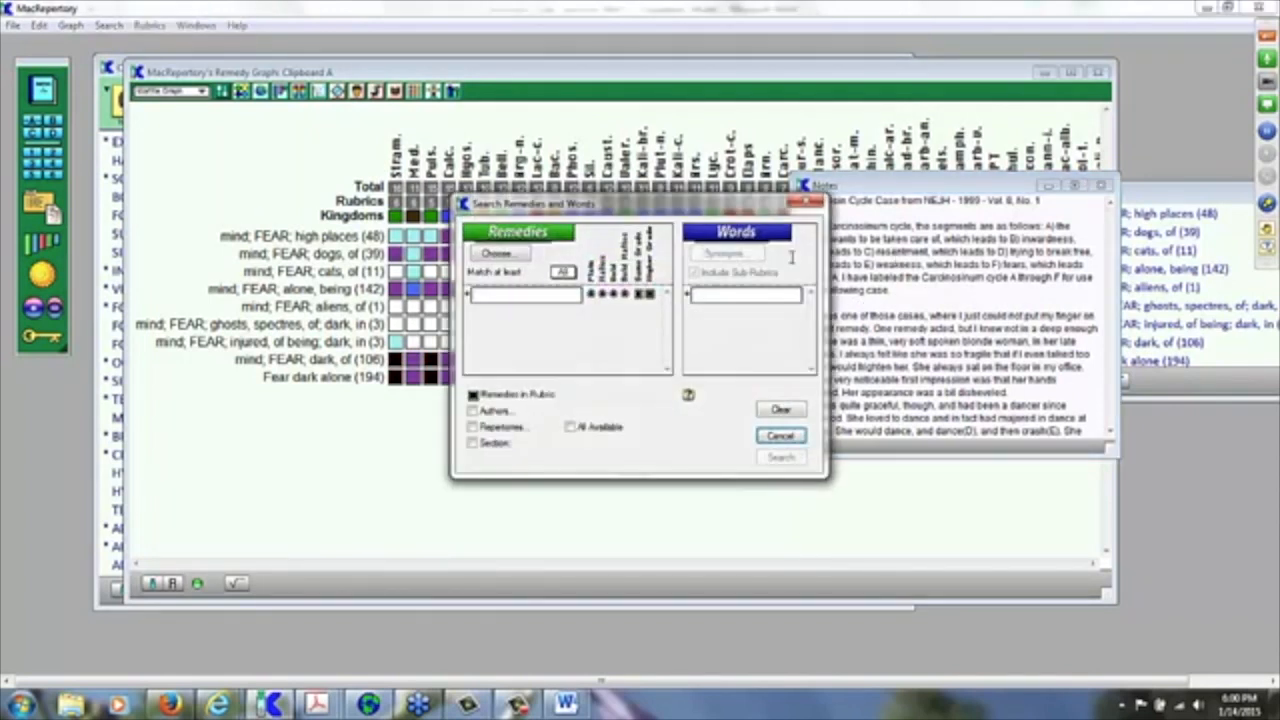
left_click(806, 203)
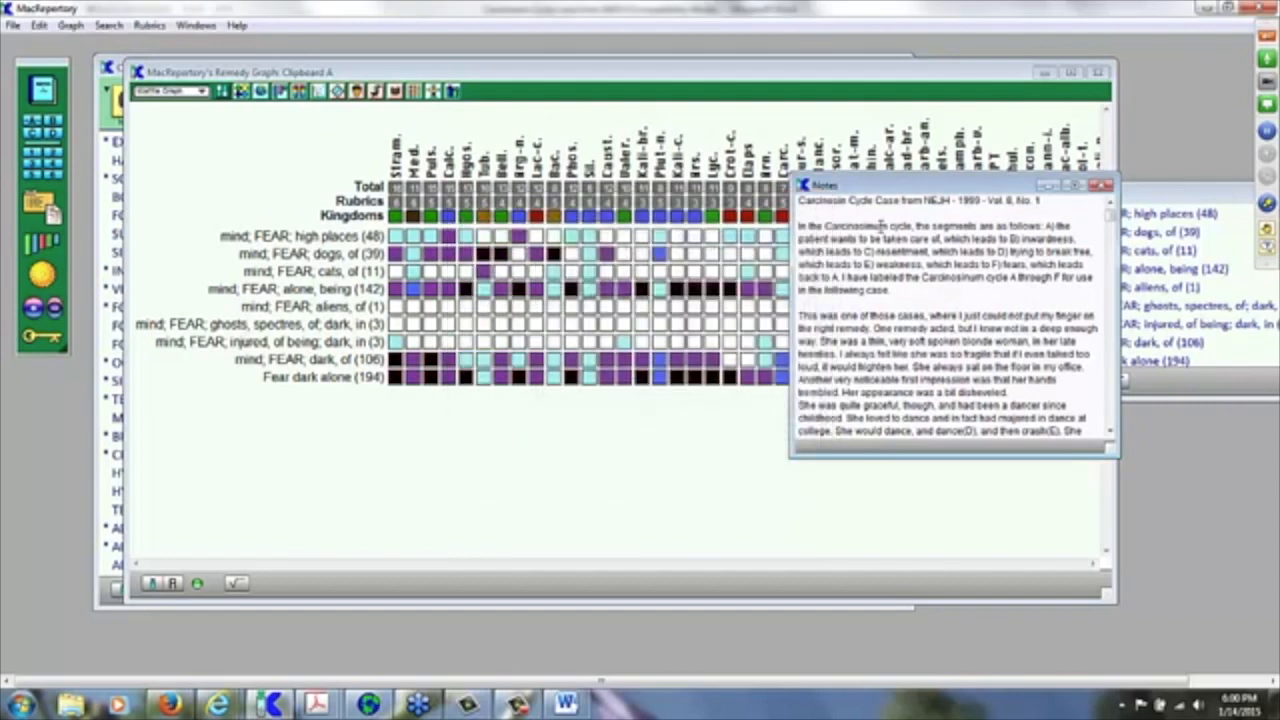
key("ctrl+f")
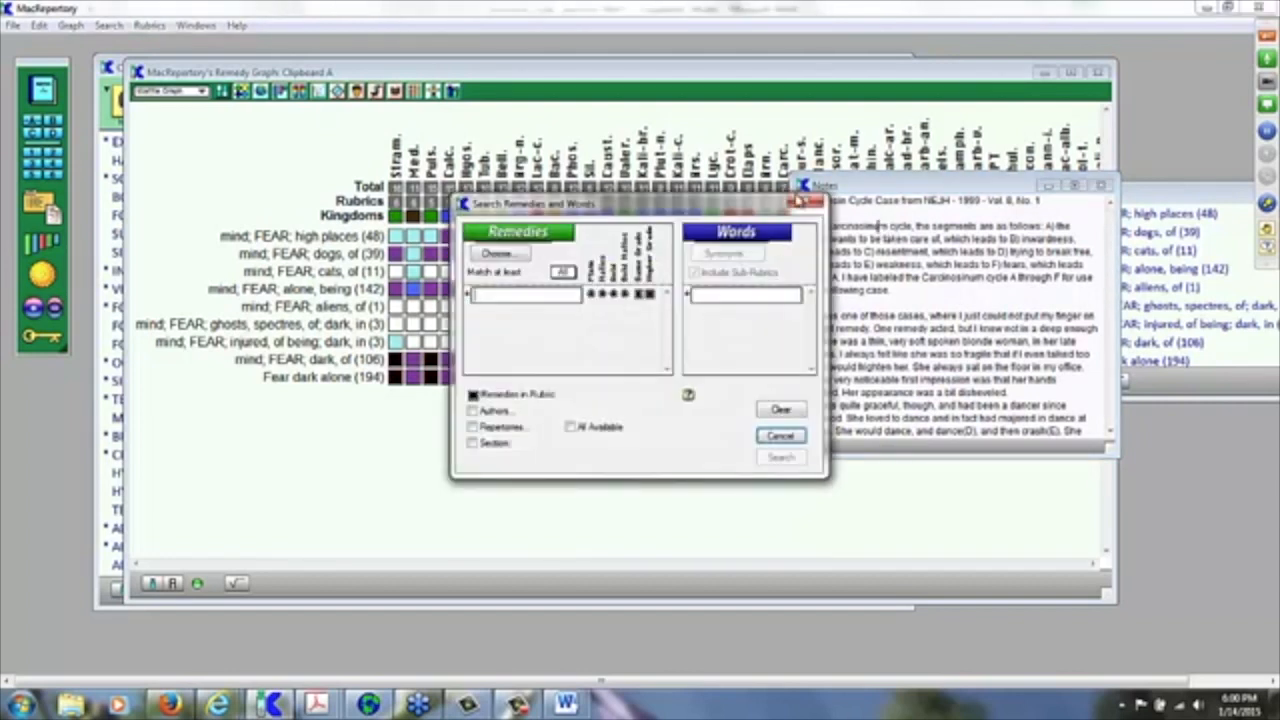
key("Escape")
Step: Search the case notes for the word 'she' using Find Words
left_click(108, 25)
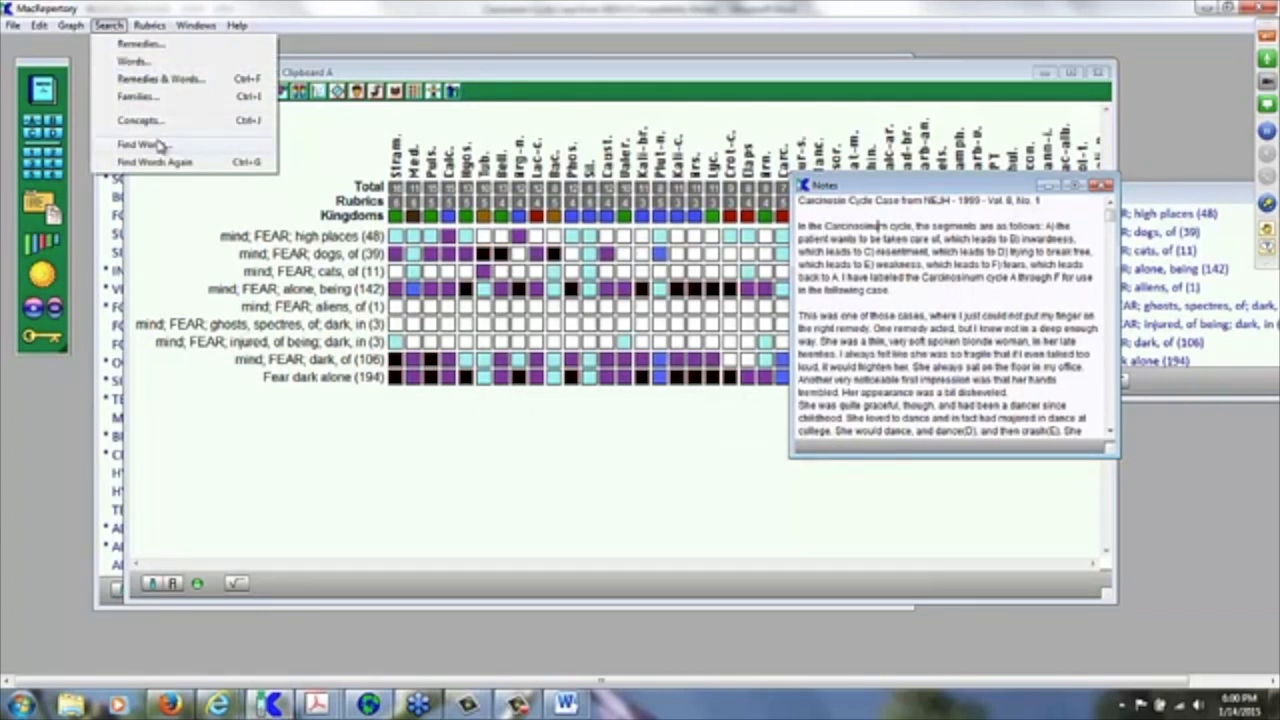
left_click(157, 145)
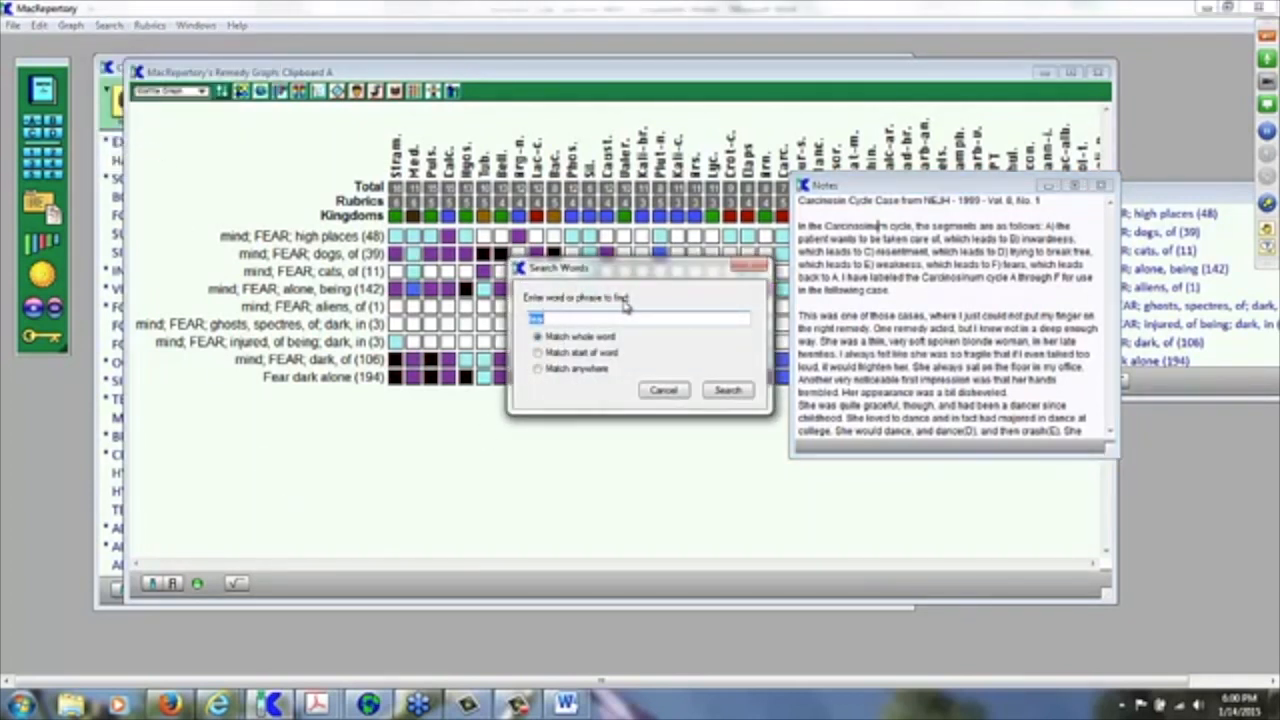
type("i")
left_click(727, 391)
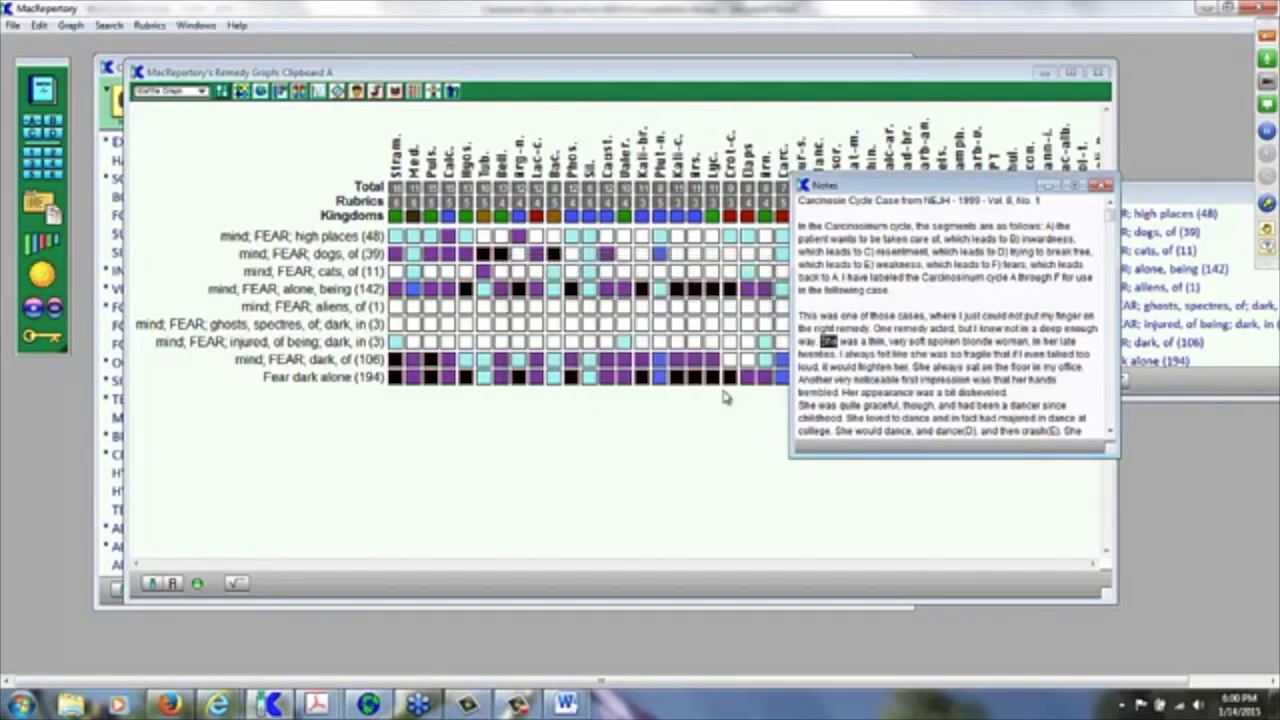
Step: Step through four further 'she' matches, then close the Notes window
key("ctrl+g")
key("ctrl+g")
key("ctrl+g")
key("ctrl+g")
key("ctrl+g")
key("ctrl+g")
key("ctrl+g")
key("ctrl+g")
key("ctrl+g")
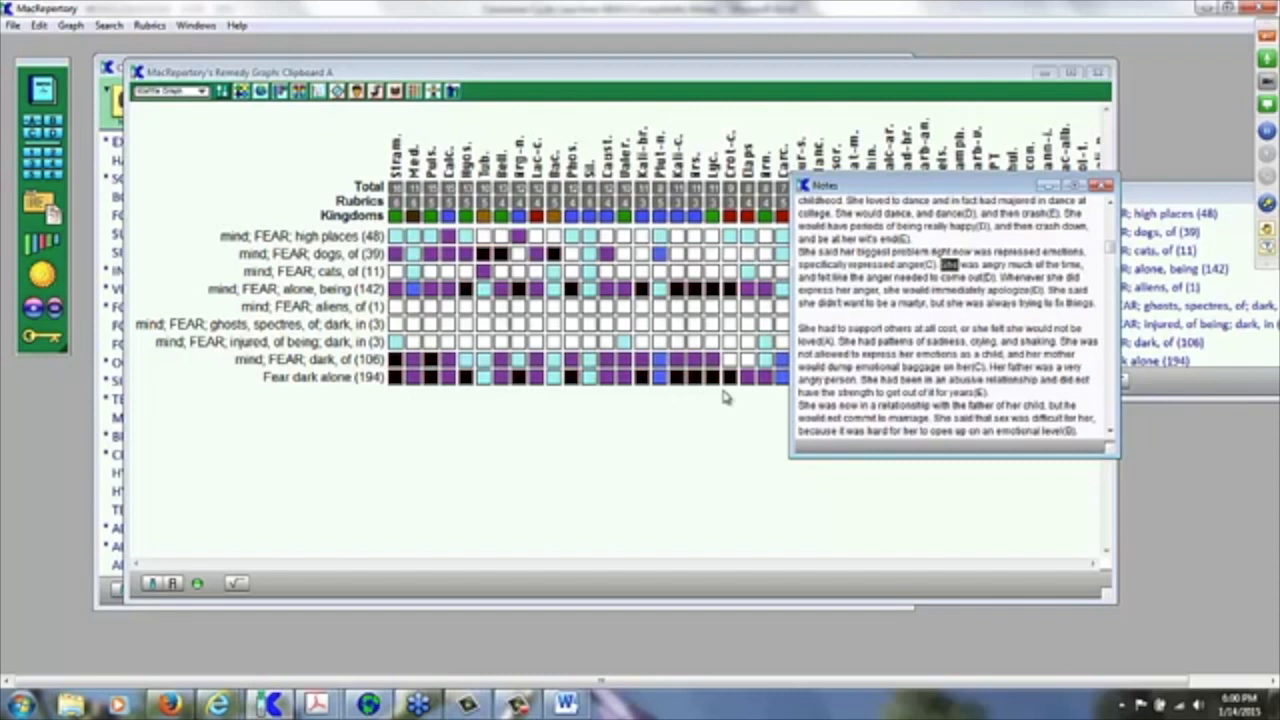
key("ctrl+g")
key("ctrl+g")
key("ctrl+g")
key("ctrl+g")
key("ctrl+g")
key("ctrl+g")
key("ctrl+g")
key("ctrl+g")
key("ctrl+g")
key("ctrl+g")
key("ctrl+g")
key("ctrl+g")
key("ctrl+g")
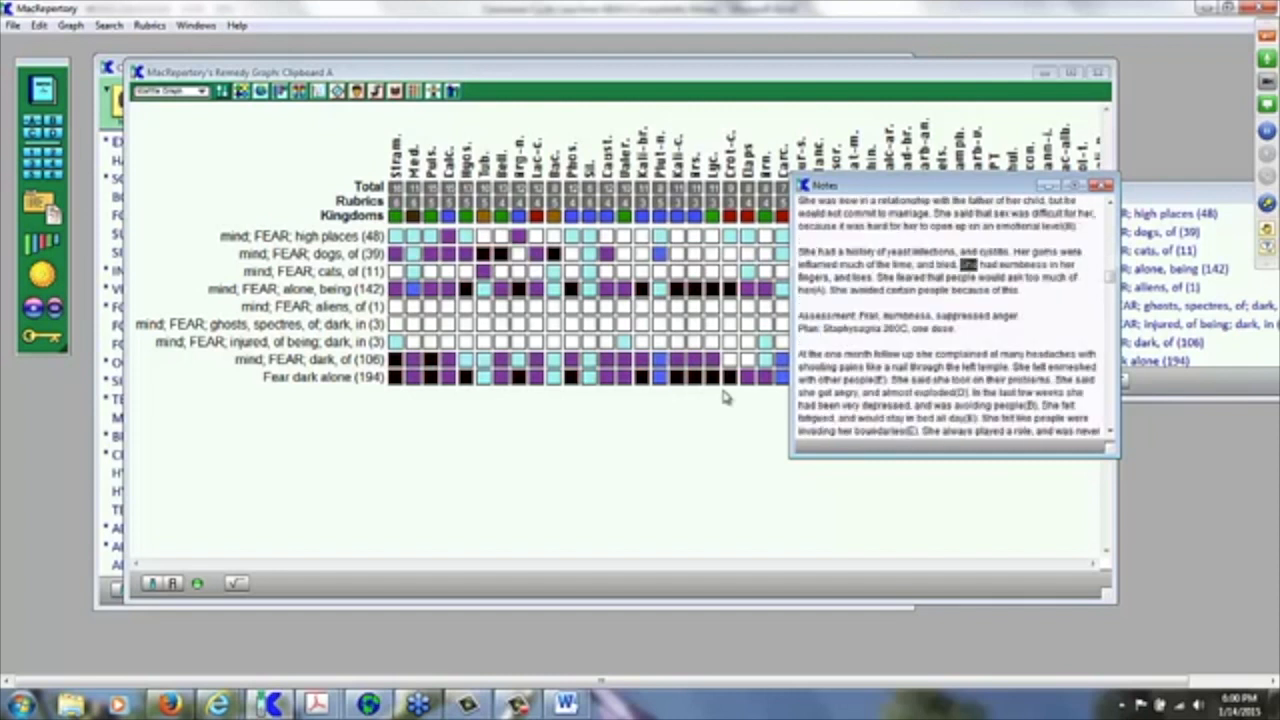
key("ctrl+g")
key("ctrl+g")
key("ctrl+g")
key("ctrl+g")
key("ctrl+g")
key("ctrl+g")
key("ctrl+g")
key("ctrl+g")
key("ctrl+g")
key("ctrl+g")
key("ctrl+g")
key("ctrl+g")
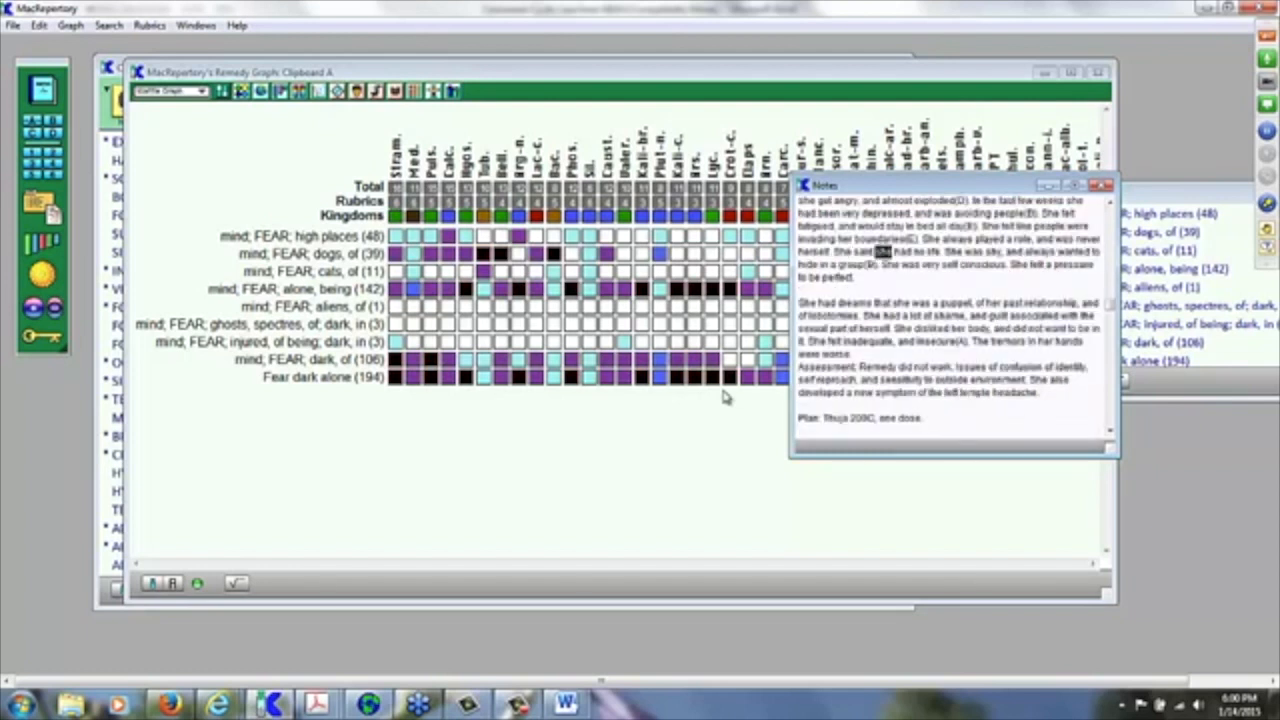
key("ctrl+g")
key("ctrl+g")
key("ctrl+g")
key("ctrl+g")
key("ctrl+g")
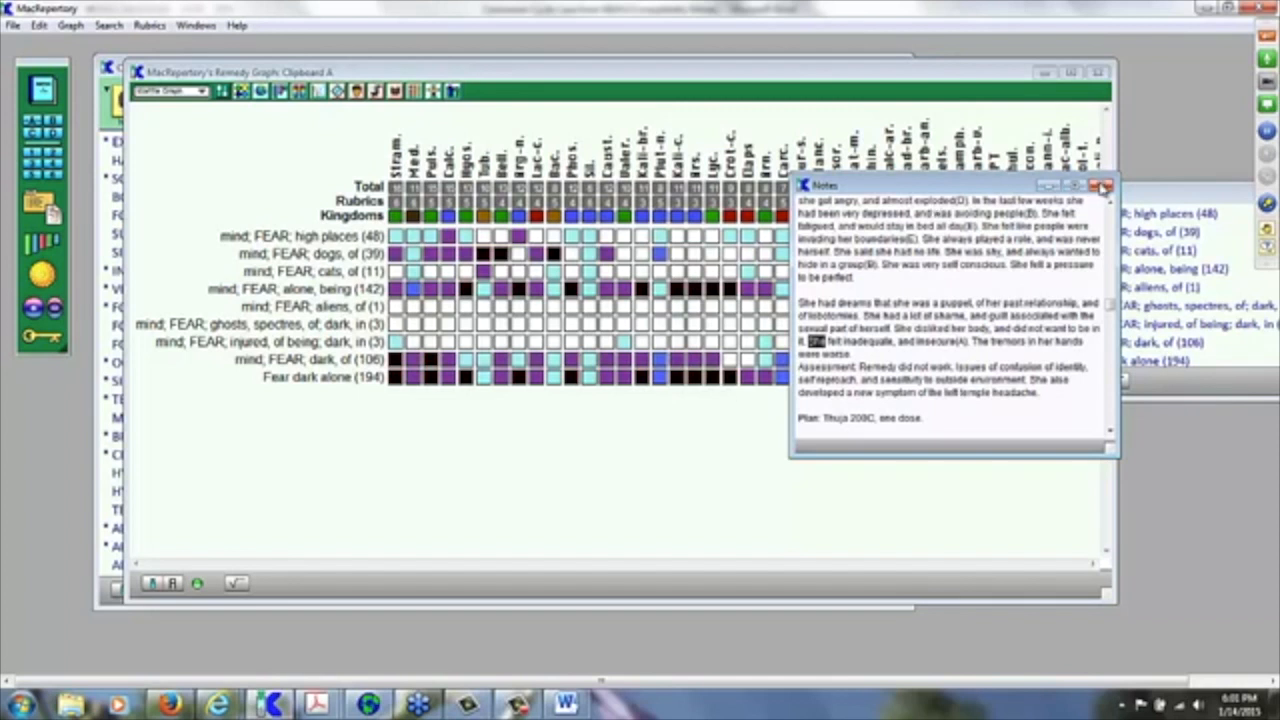
left_click(1105, 190)
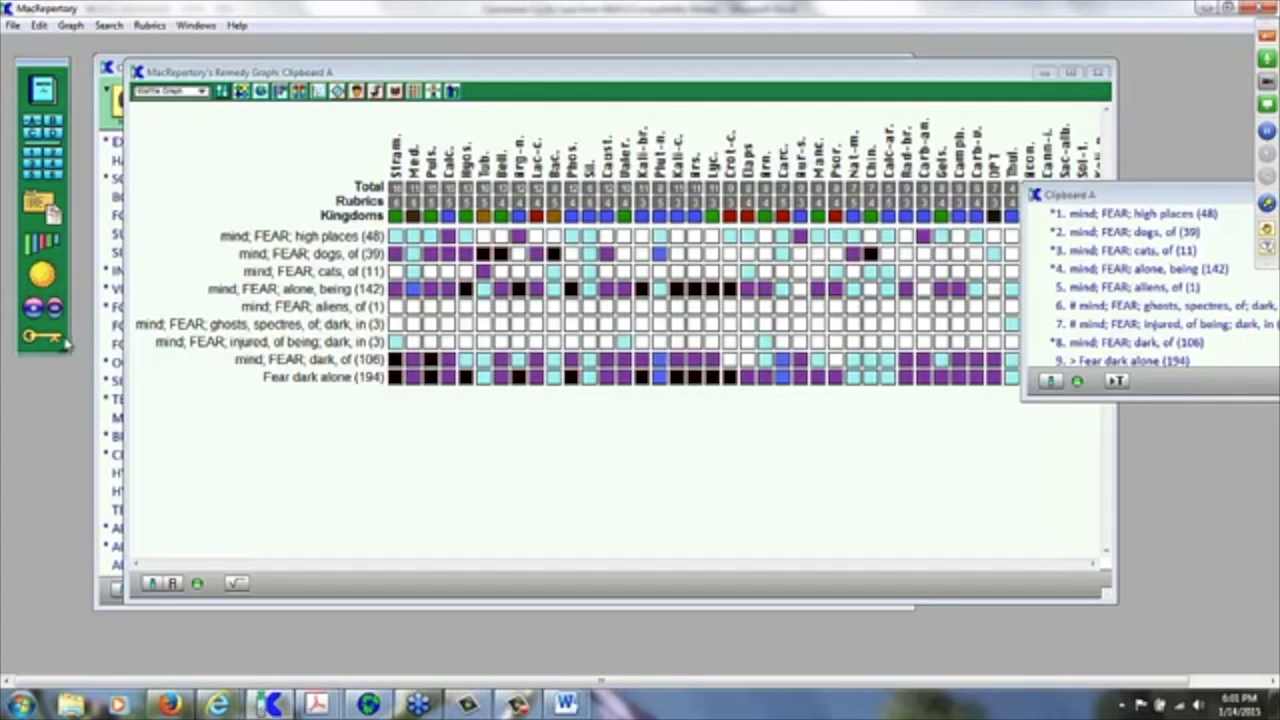
Step: Toggle the Elimination window off, then open the patient's case file and Boericke's Materia Medica at Stram
left_click(64, 342)
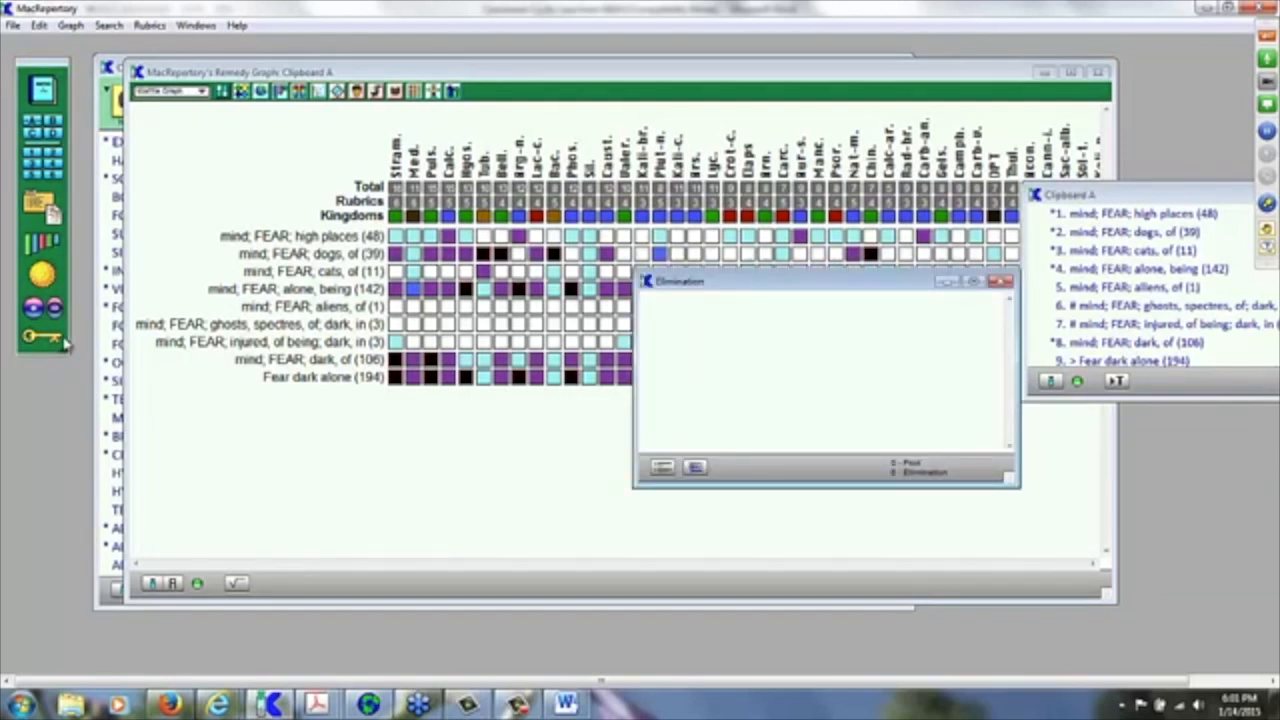
left_click(64, 342)
left_click(64, 342)
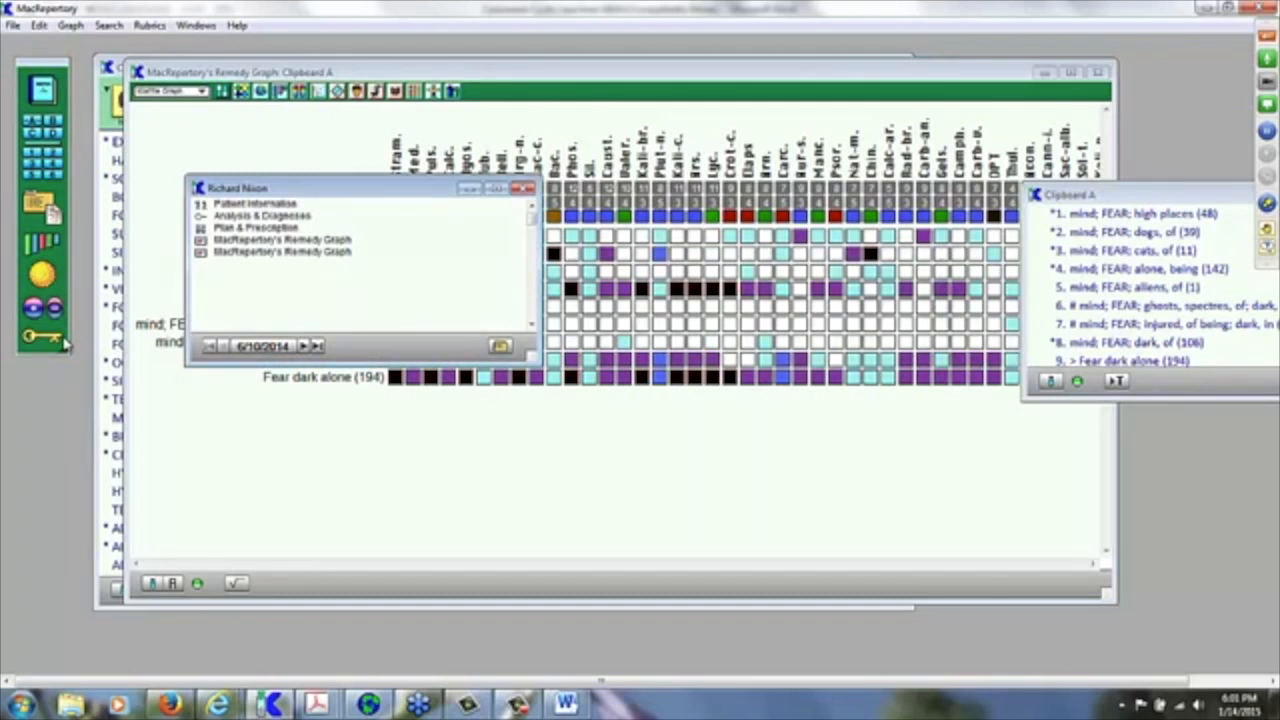
left_click(64, 343)
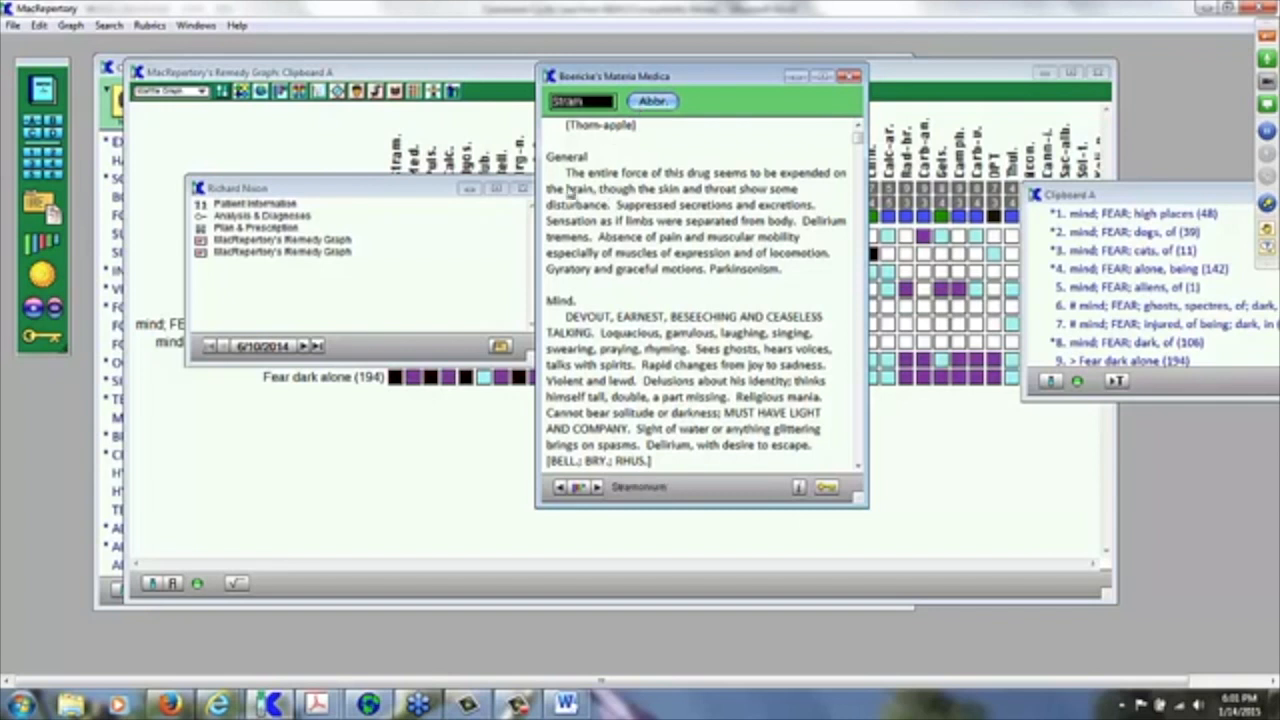
Step: Find the first occurrence of 'fear' in Boericke's Materia Medica
left_click(107, 27)
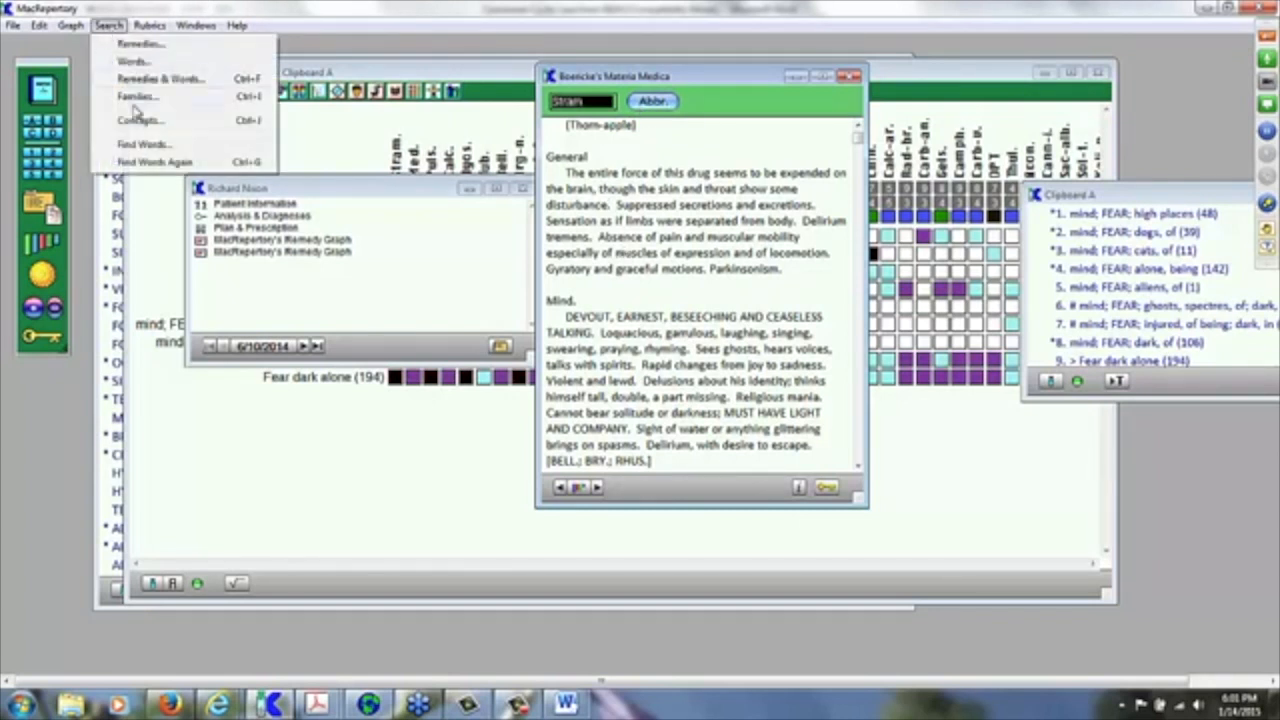
left_click(143, 146)
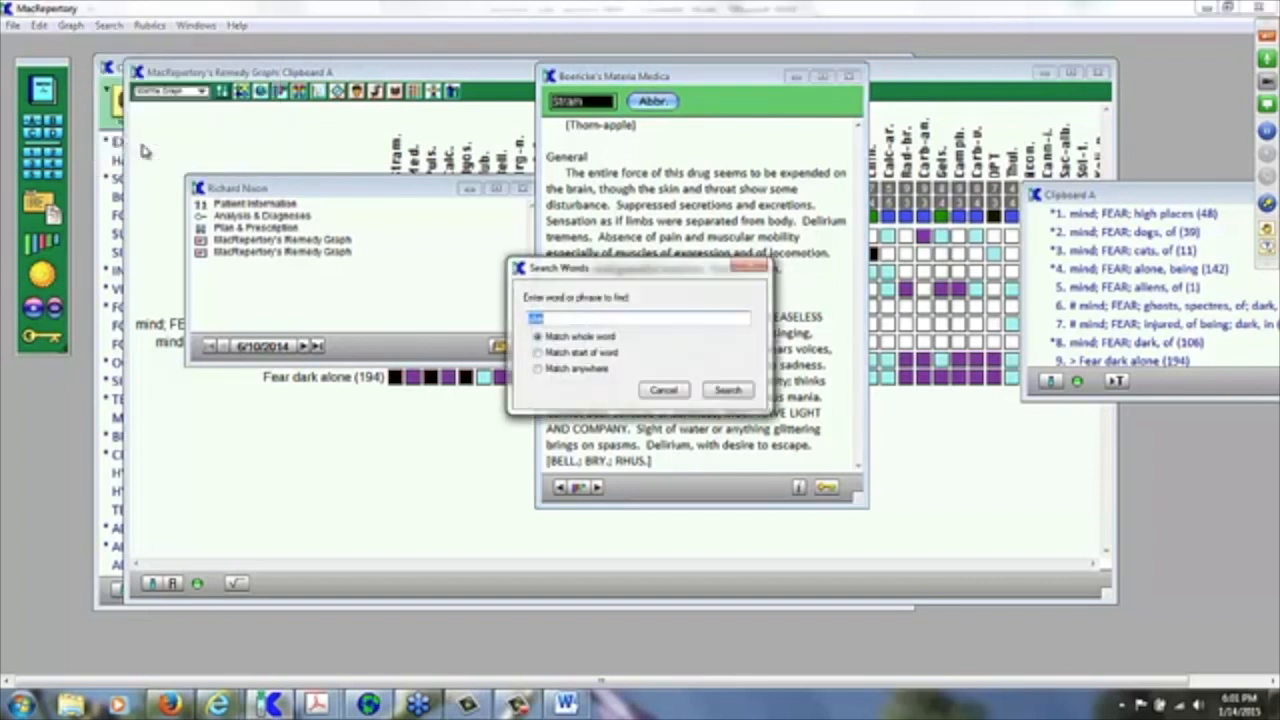
type("fear")
key("Return")
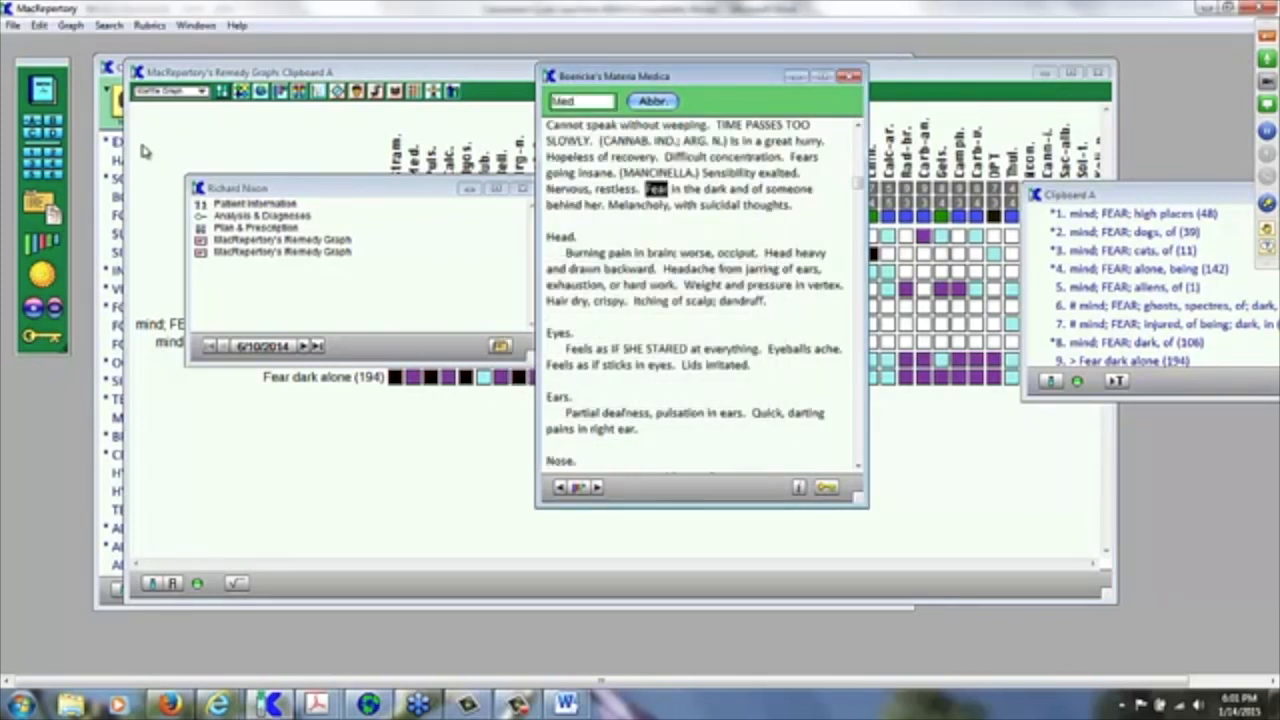
Step: Step through the following 'fear' matches, past Ars, to the Gels entry
key("ctrl+g")
key("ctrl+g")
key("ctrl+g")
key("ctrl+g")
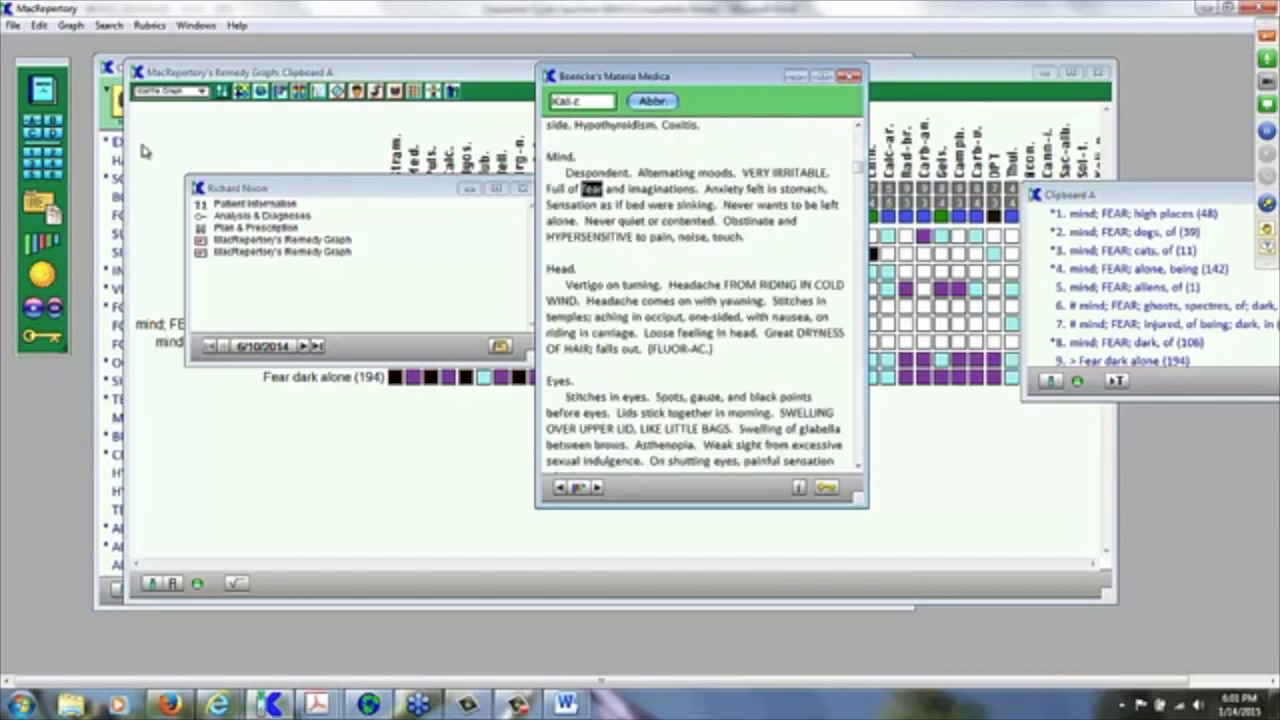
key("ctrl+g")
key("ctrl+g")
key("ctrl+g")
key("ctrl+g")
key("ctrl+g")
key("ctrl+g")
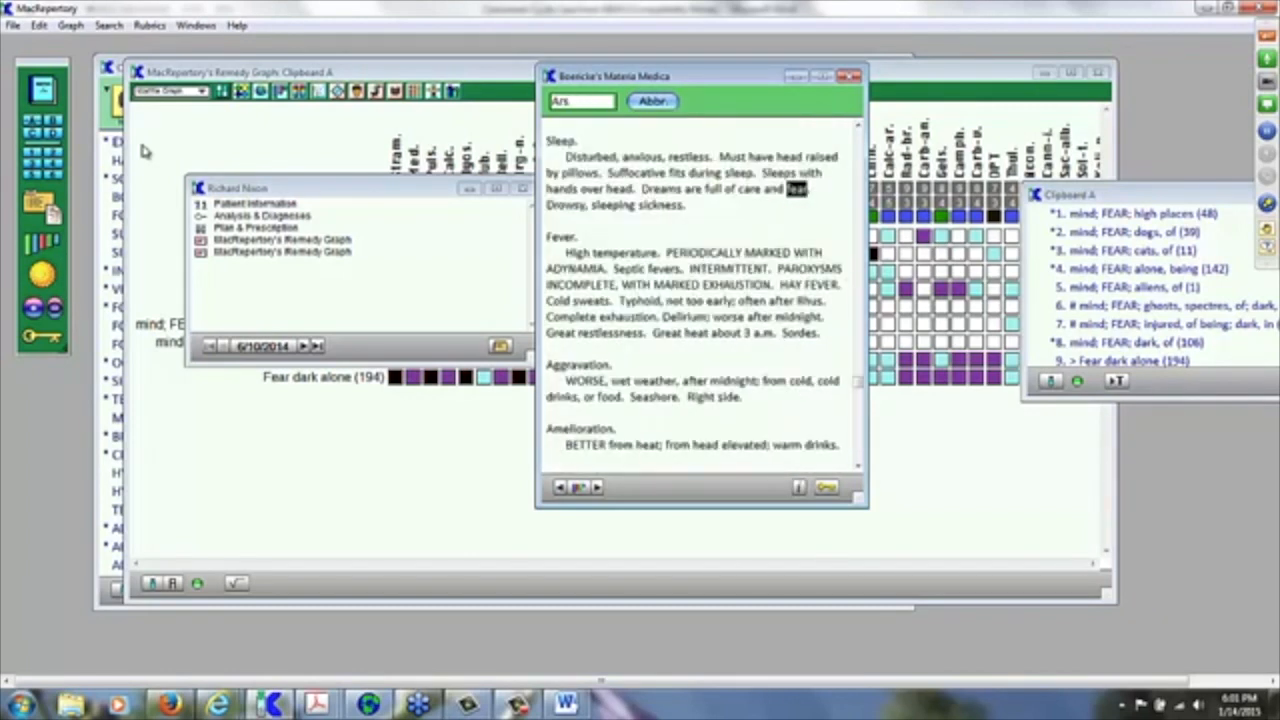
key("ctrl+g")
key("ctrl+g")
key("ctrl+g")
key("ctrl+g")
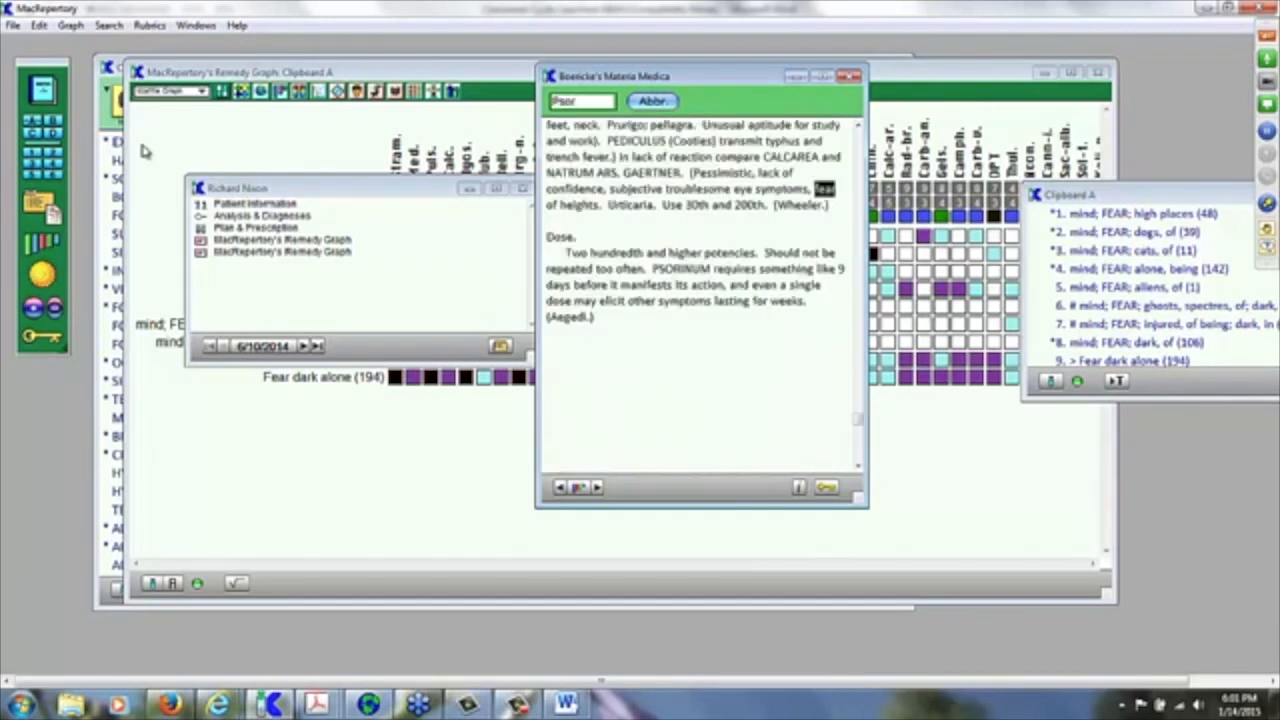
key("ctrl+g")
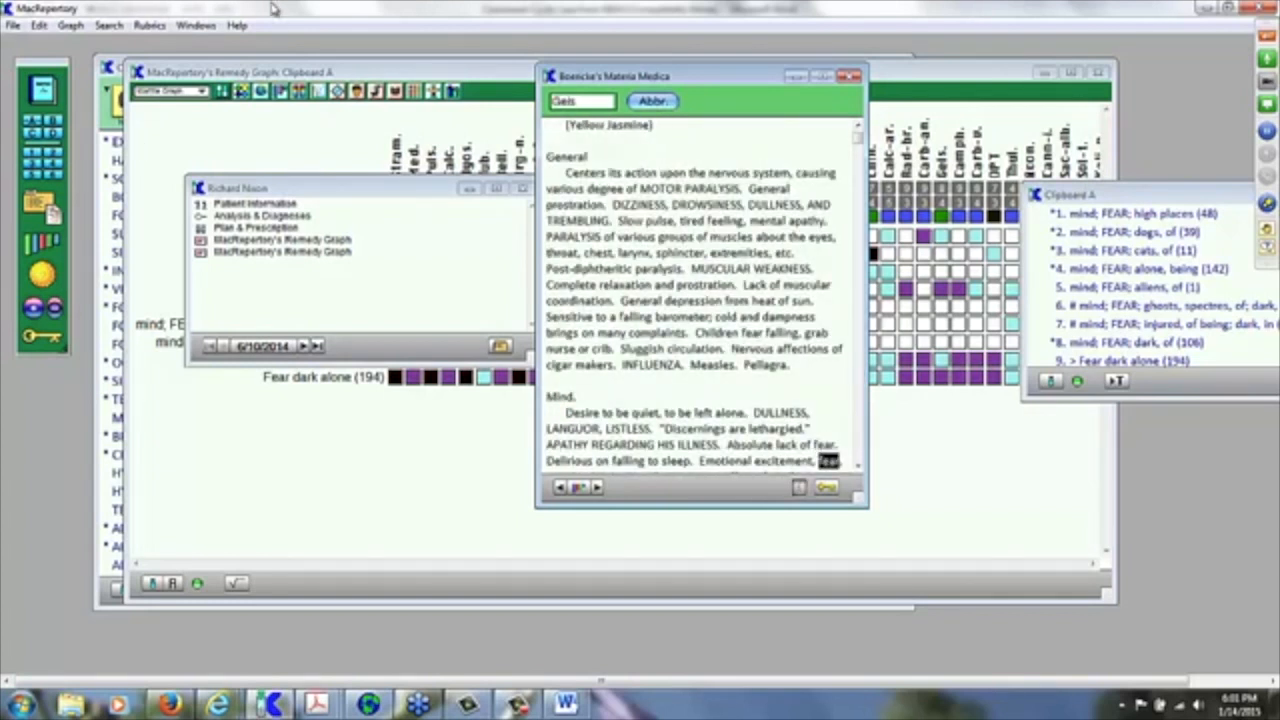
left_click(109, 27)
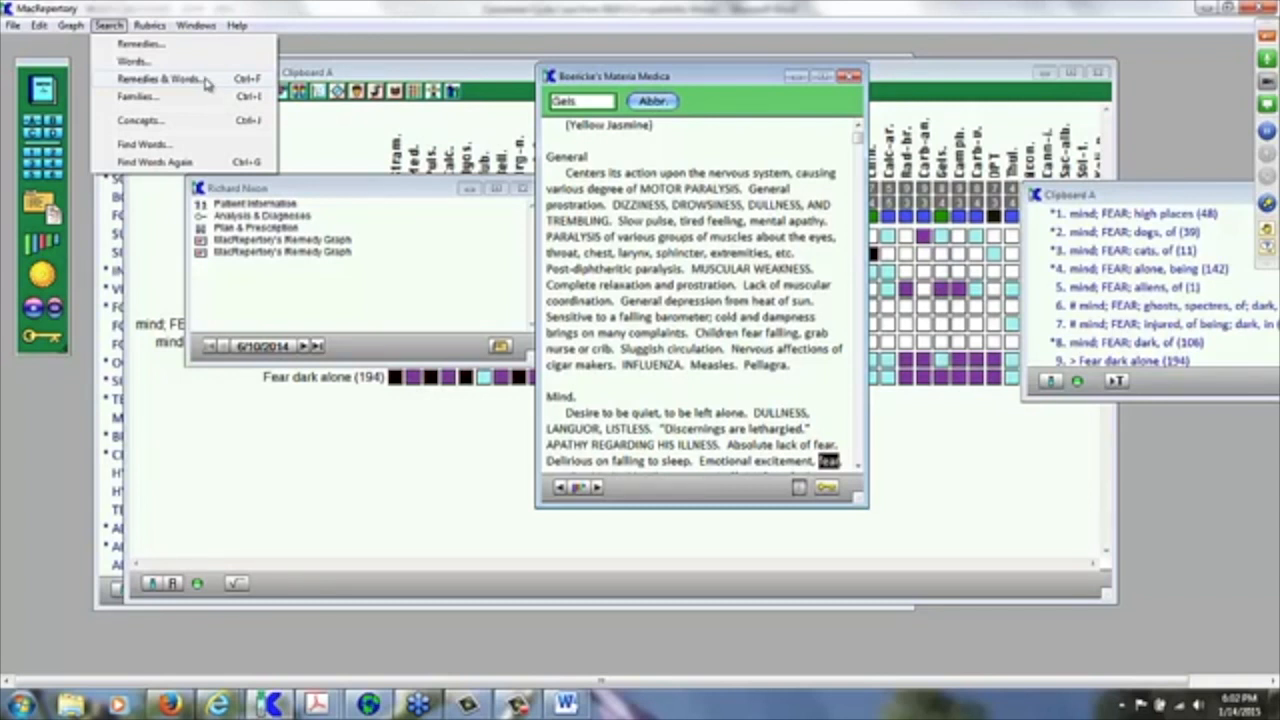
Step: Run a Remedies & Words search for rubrics containing both 'fear' and 'dark'
left_click(158, 79)
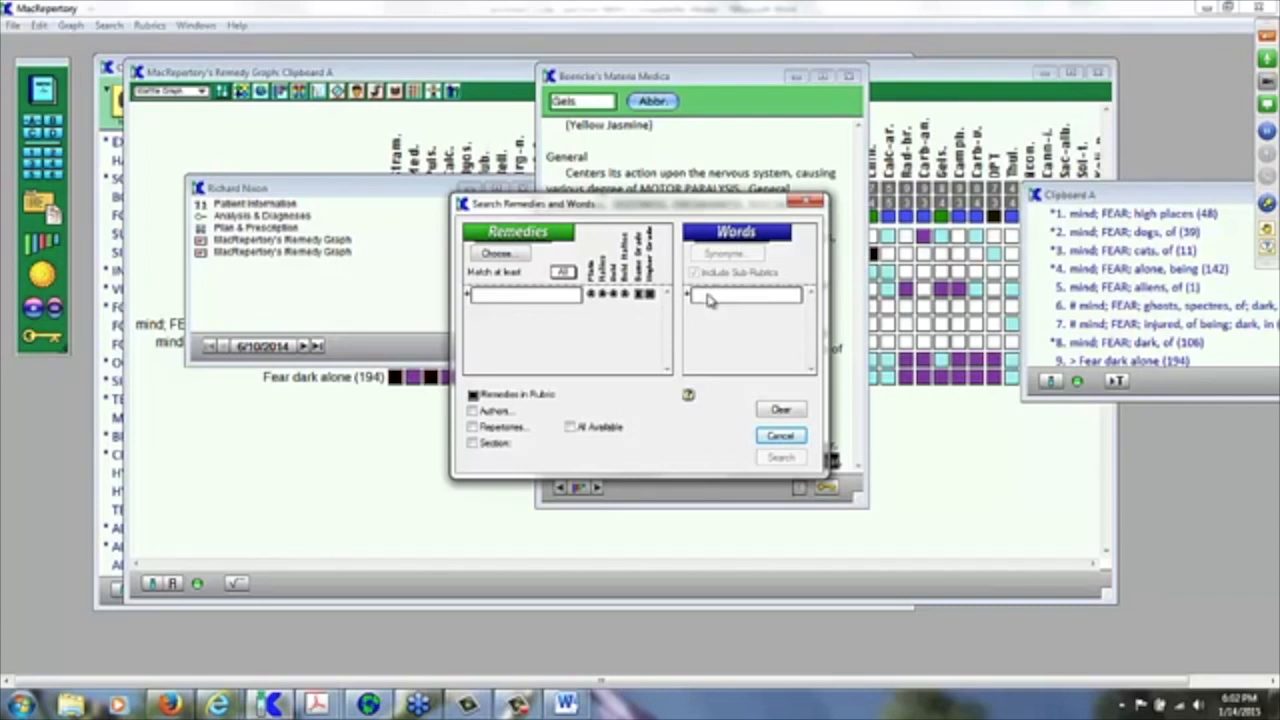
left_click(708, 298)
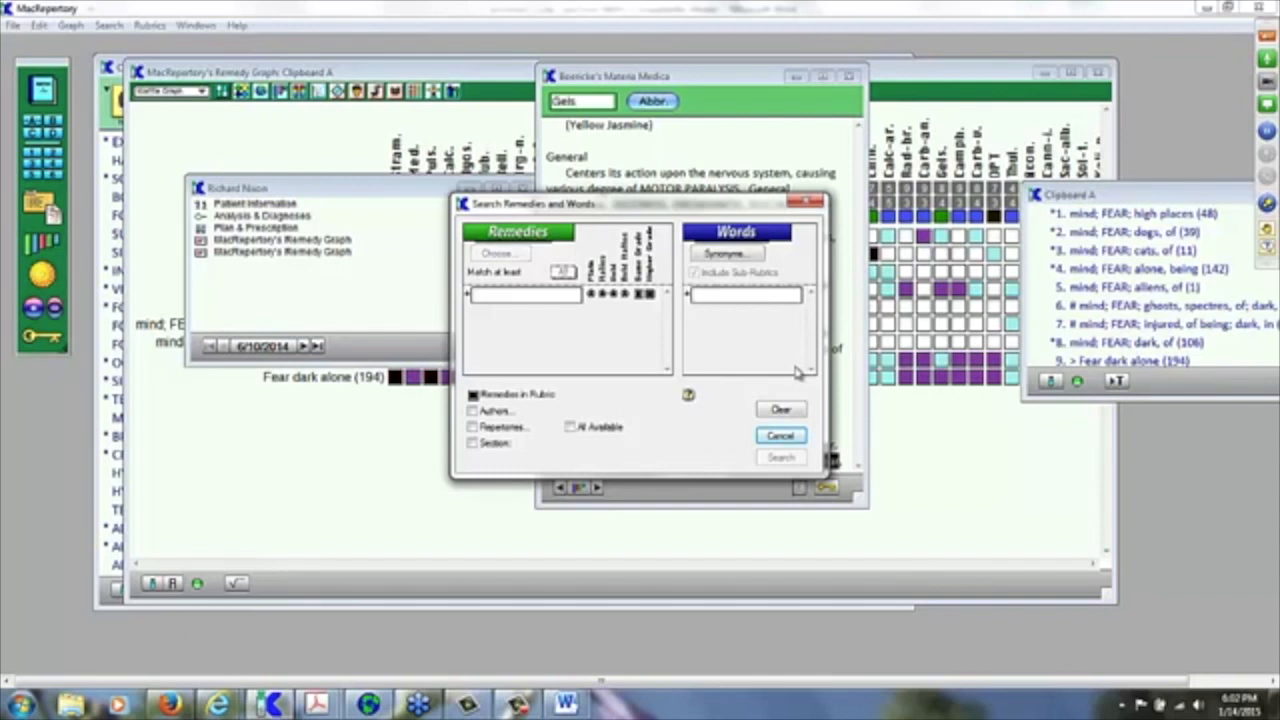
type("fear")
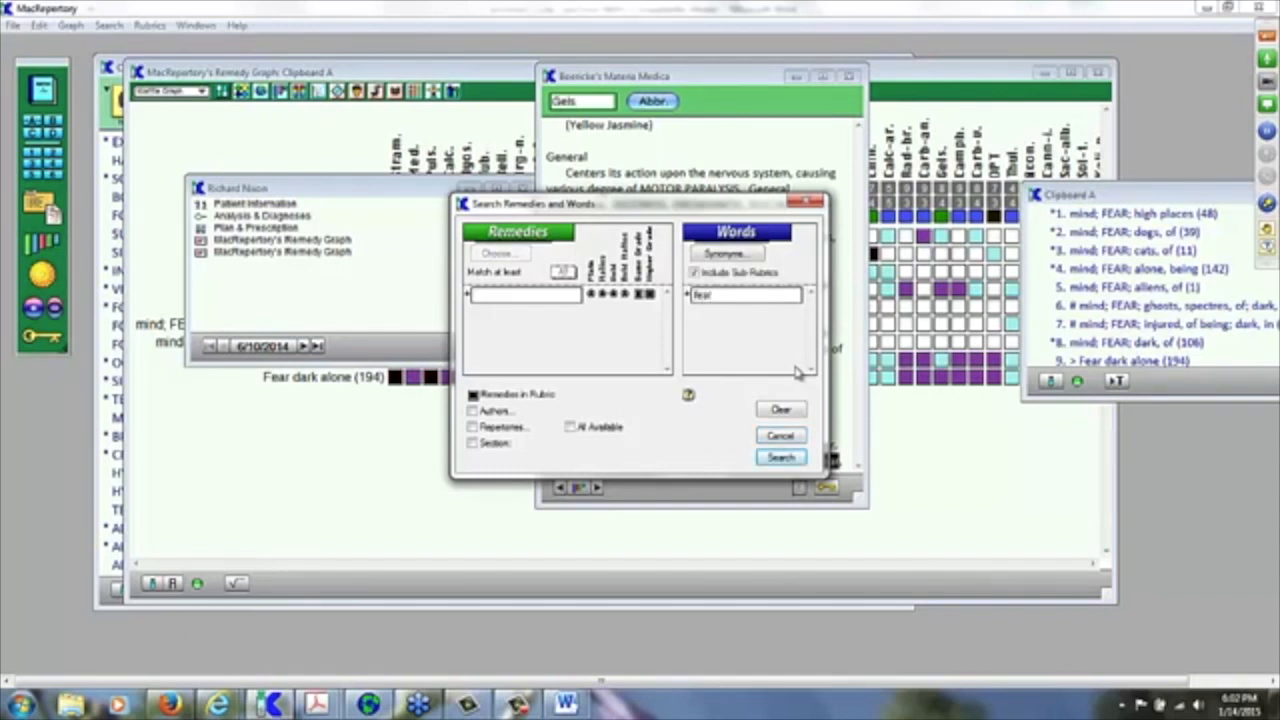
key("Return")
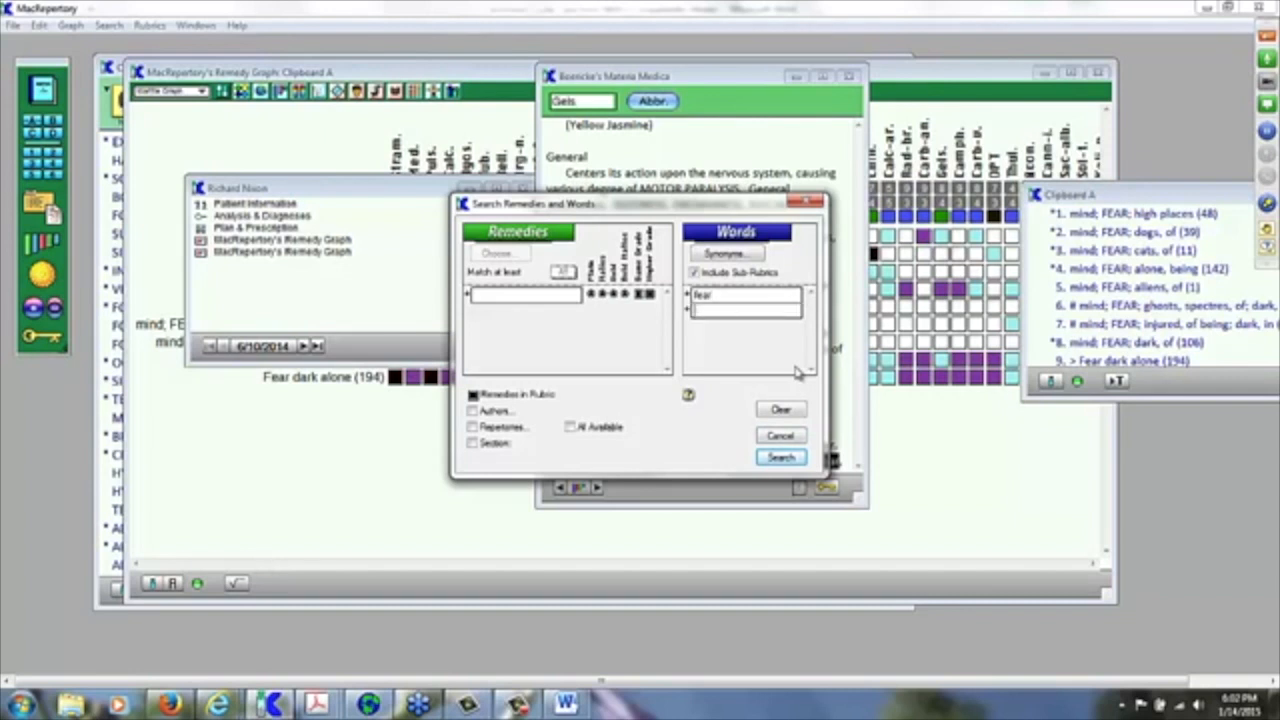
type("dark")
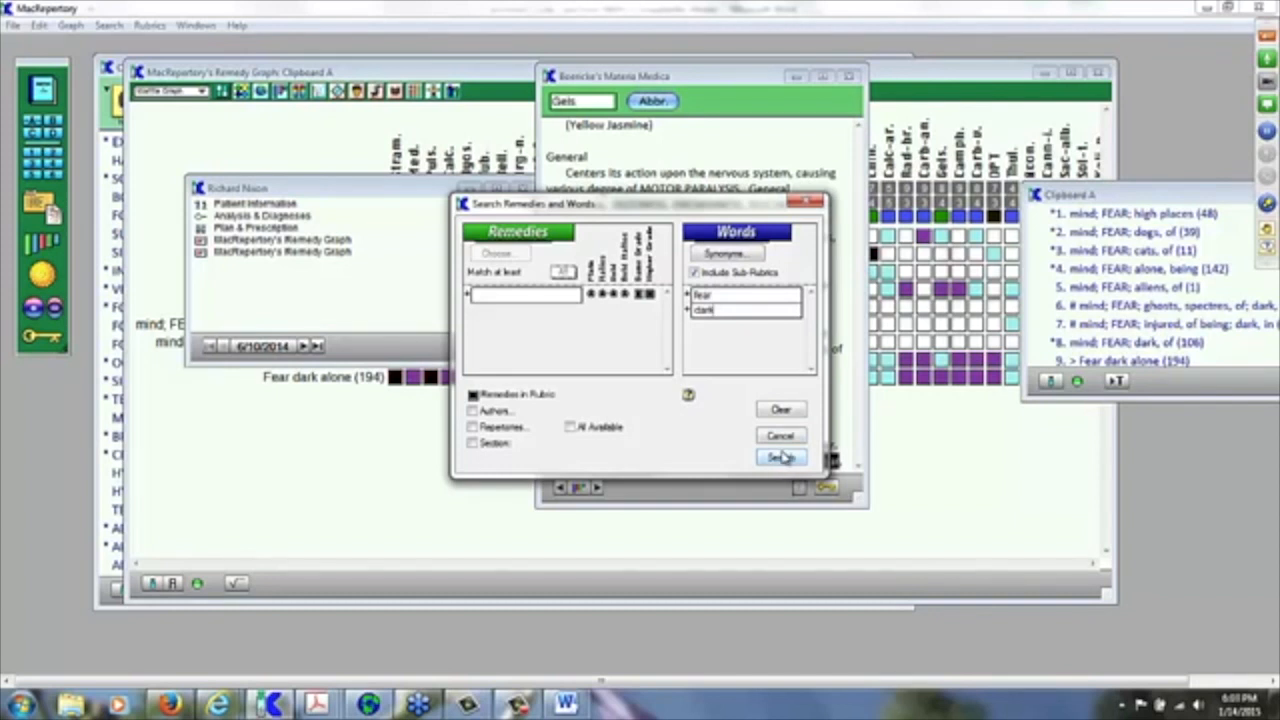
left_click(781, 457)
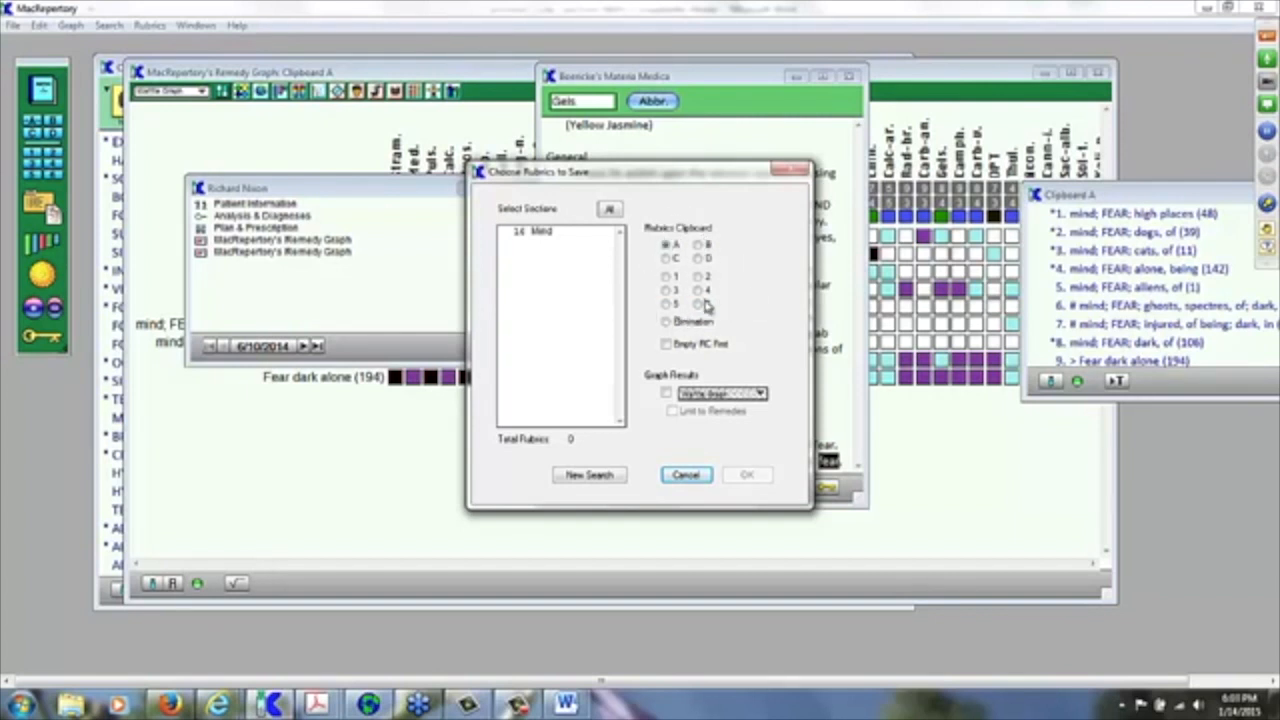
Step: Save all 16 found Mind rubrics to Rubrics Clipboard 6
left_click(698, 304)
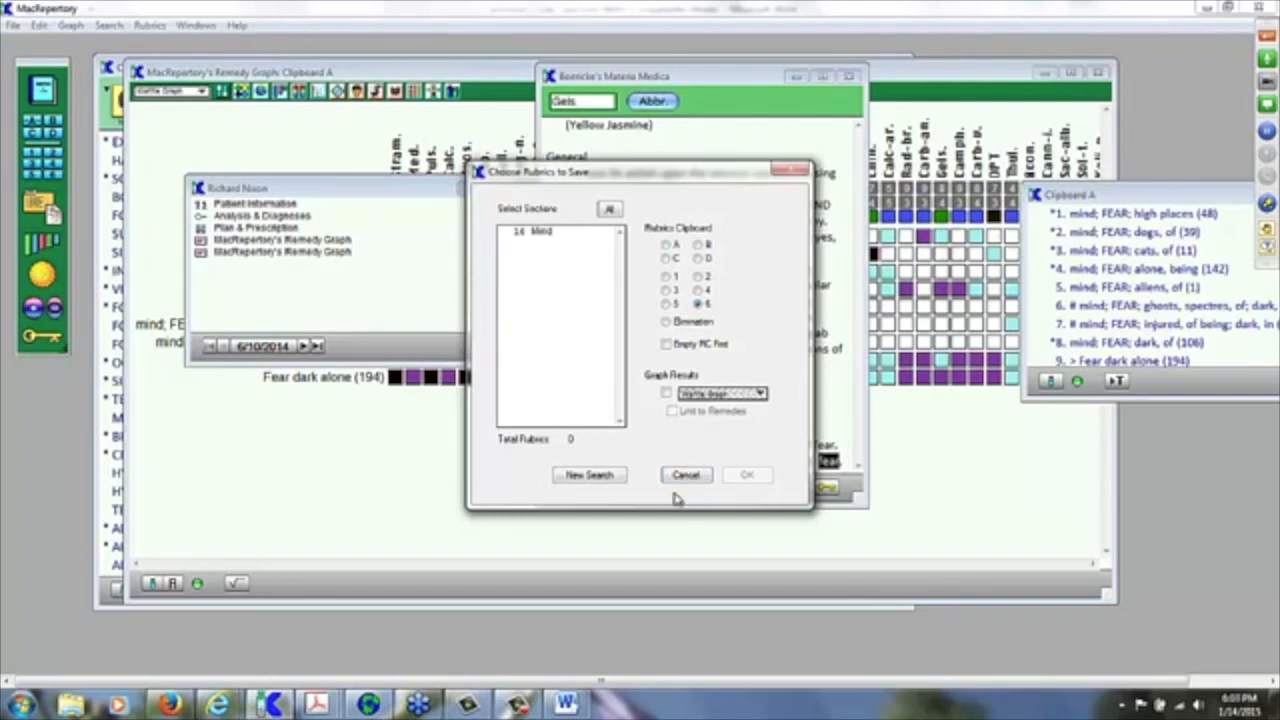
left_click(541, 234)
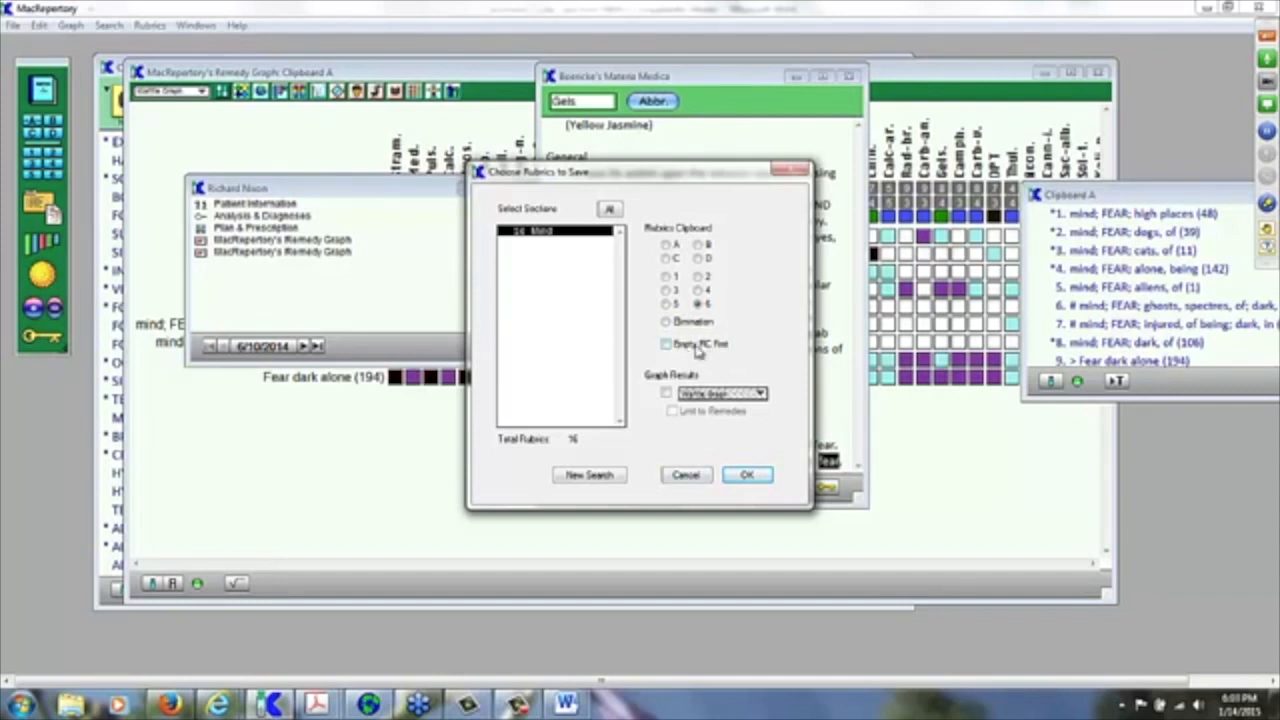
left_click(745, 476)
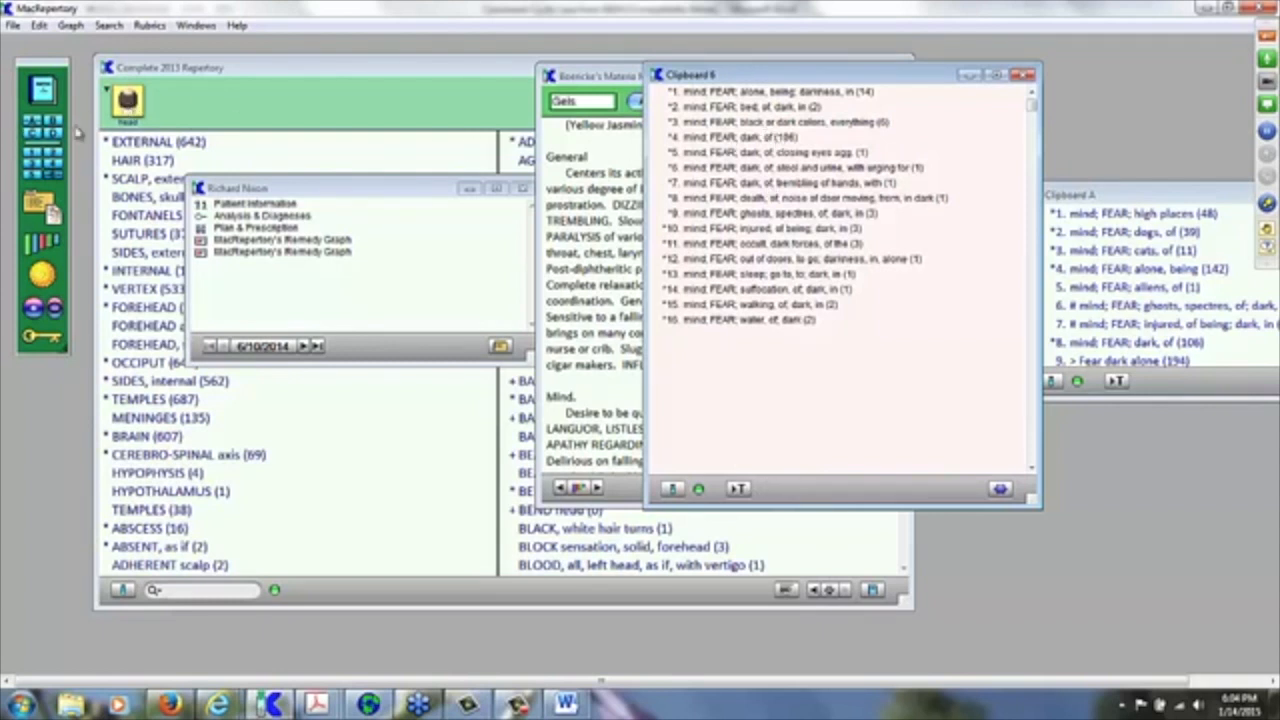
Step: Copy the closing-eyes and ghosts-in-the-dark fear rubrics from Clipboard 6 into Clipboard A
left_click(767, 155)
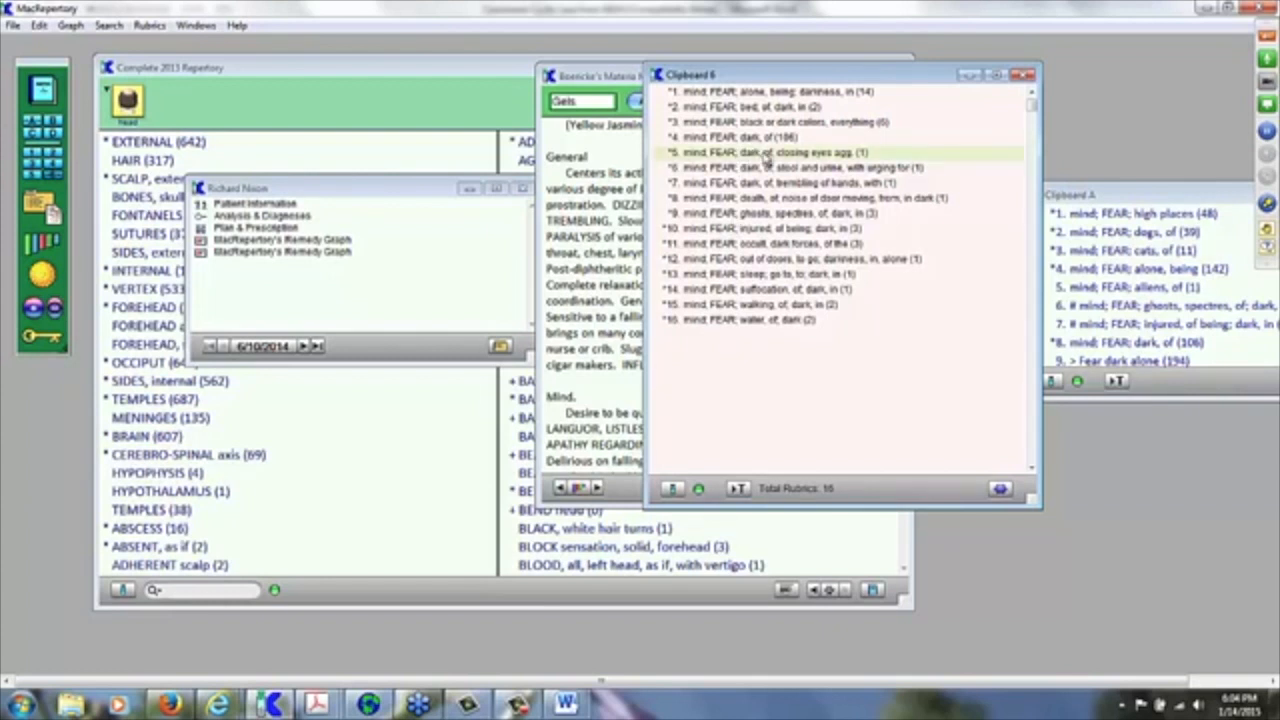
left_click_drag(767, 155, 34, 124)
left_click_drag(1133, 198, 873, 371)
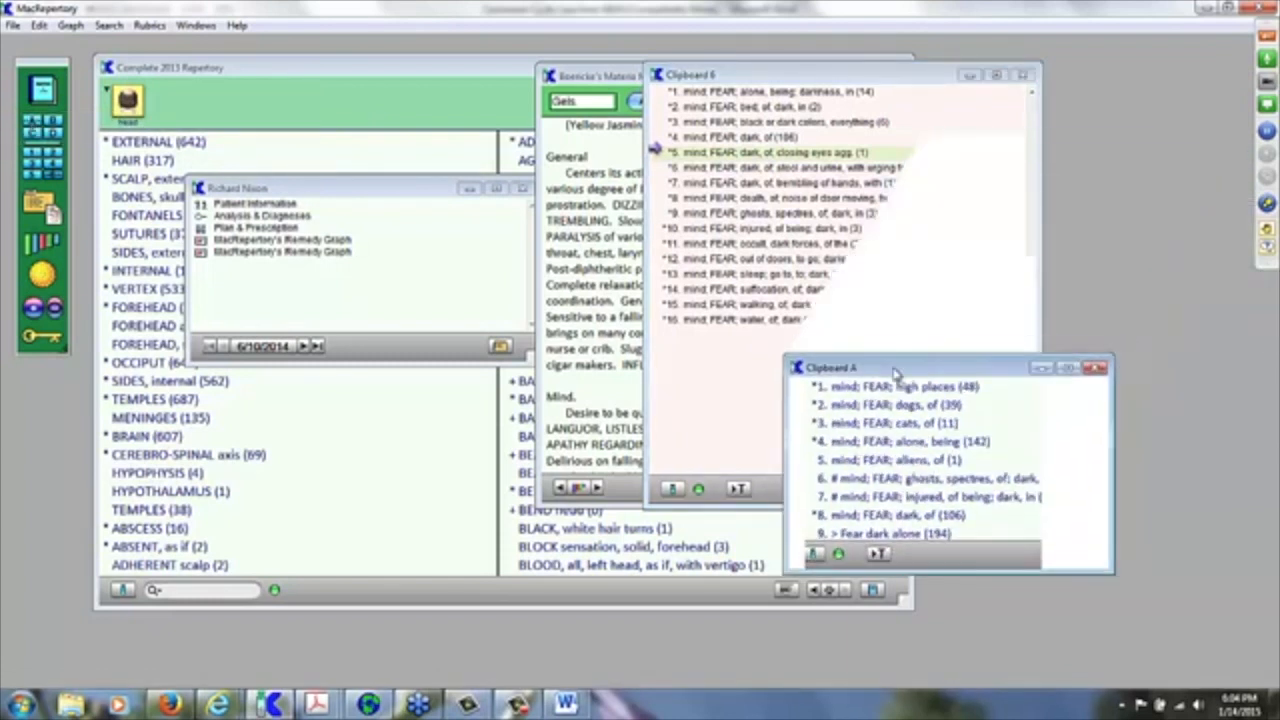
left_click_drag(1106, 566, 1182, 656)
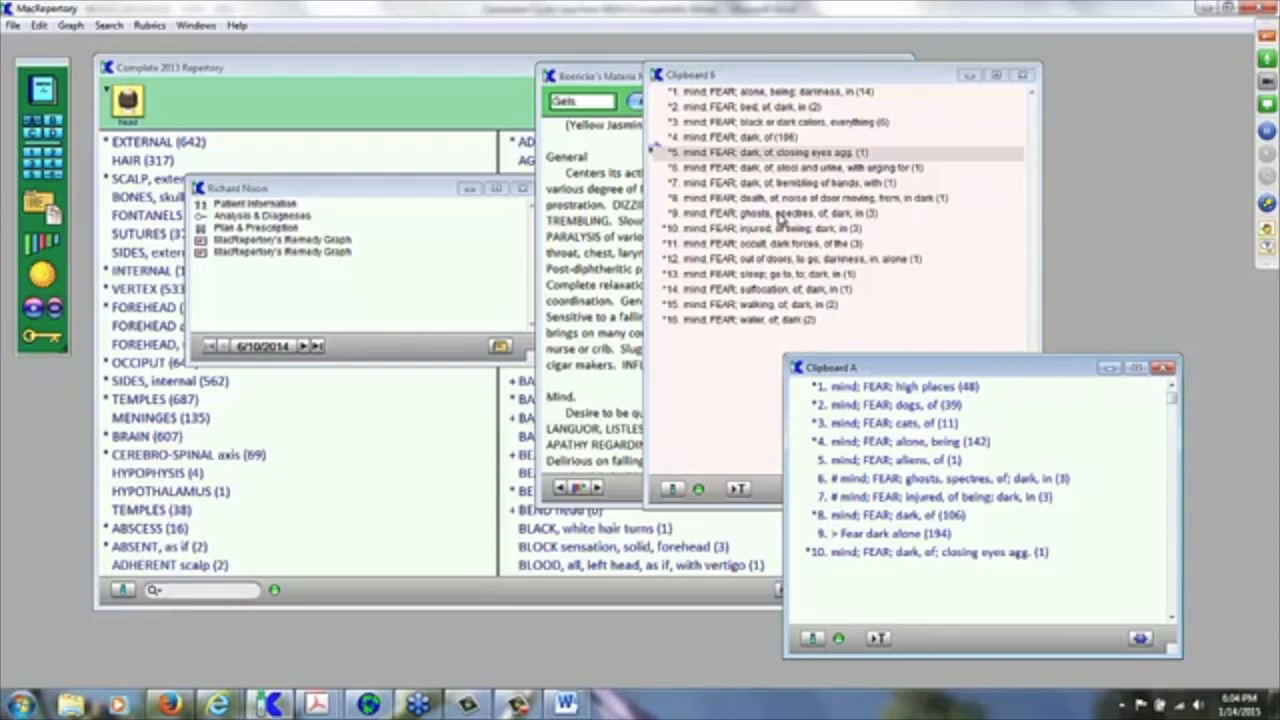
left_click(781, 218)
left_click_drag(781, 218, 31, 120)
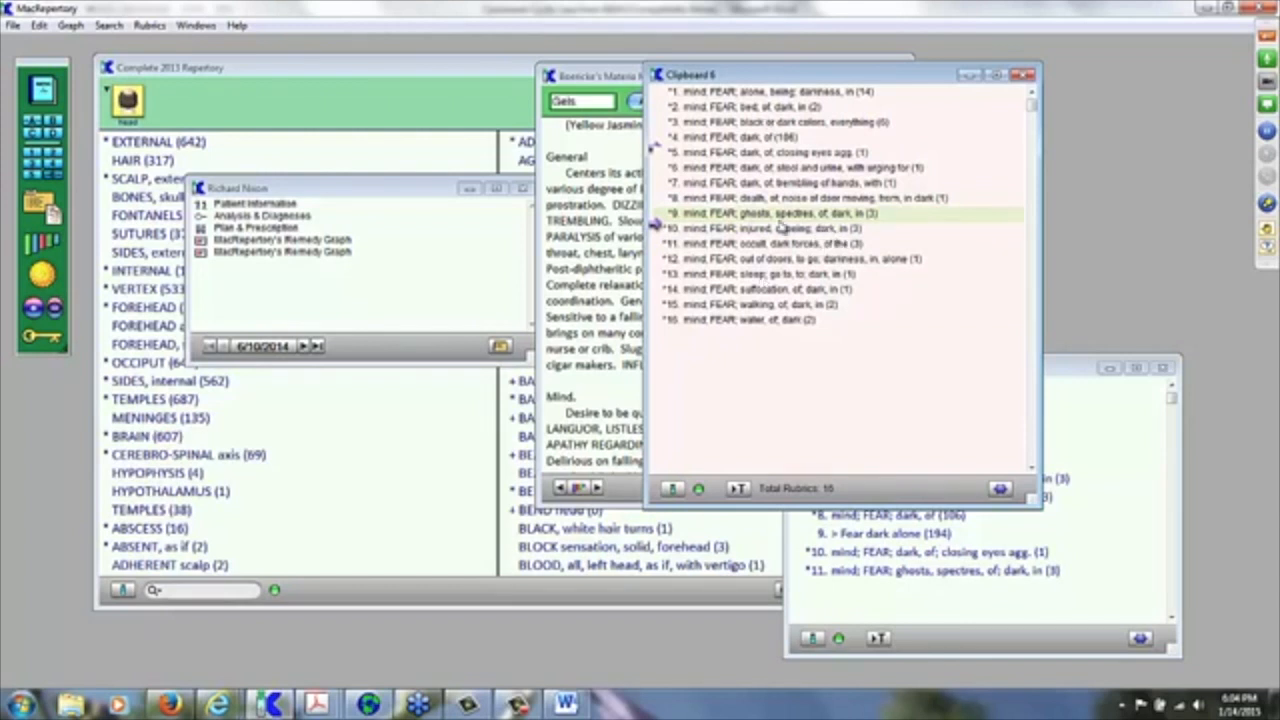
Step: Delete every rubric from Clipboard 6, close it, and reopen the Remedies and Words search
key("ctrl+a")
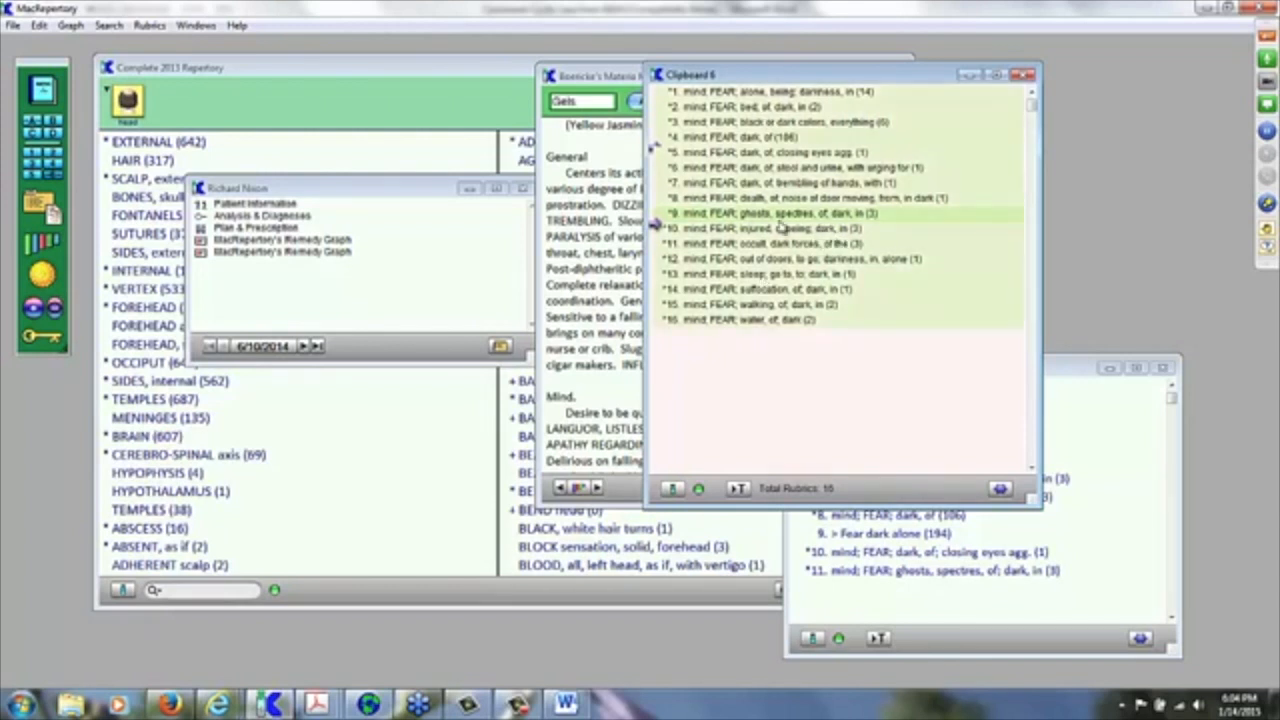
key("Delete")
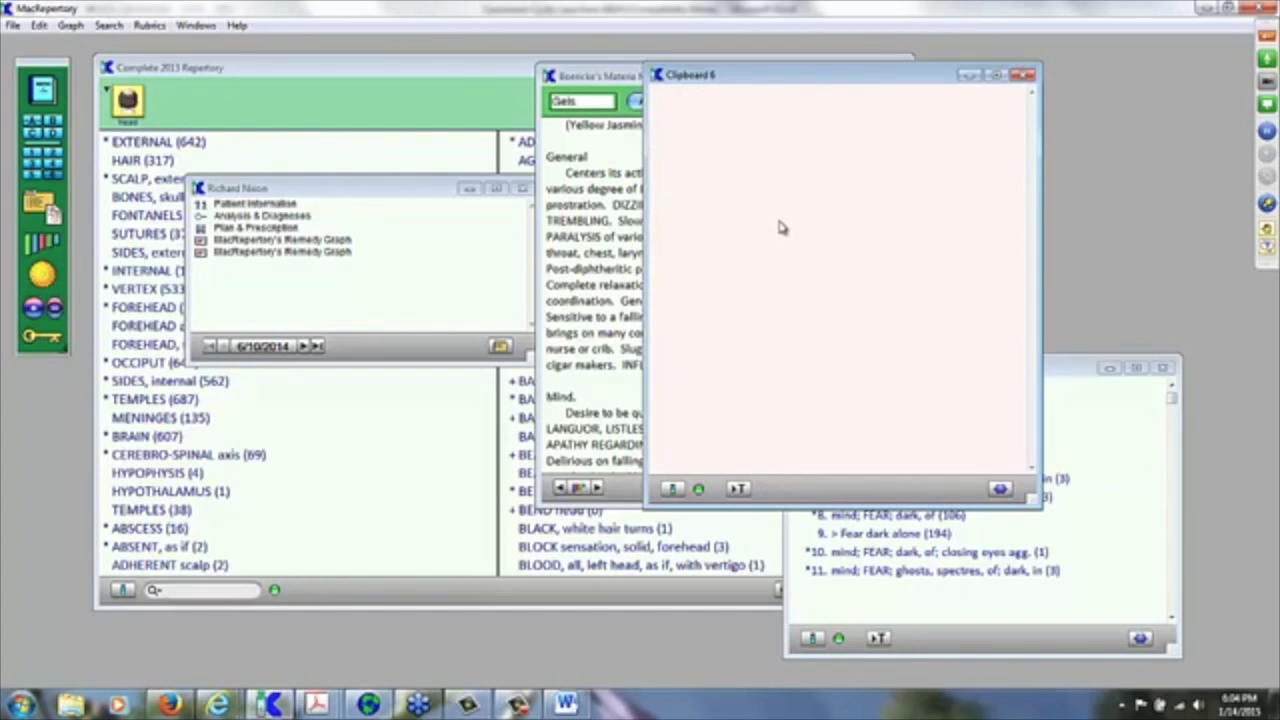
left_click(1024, 76)
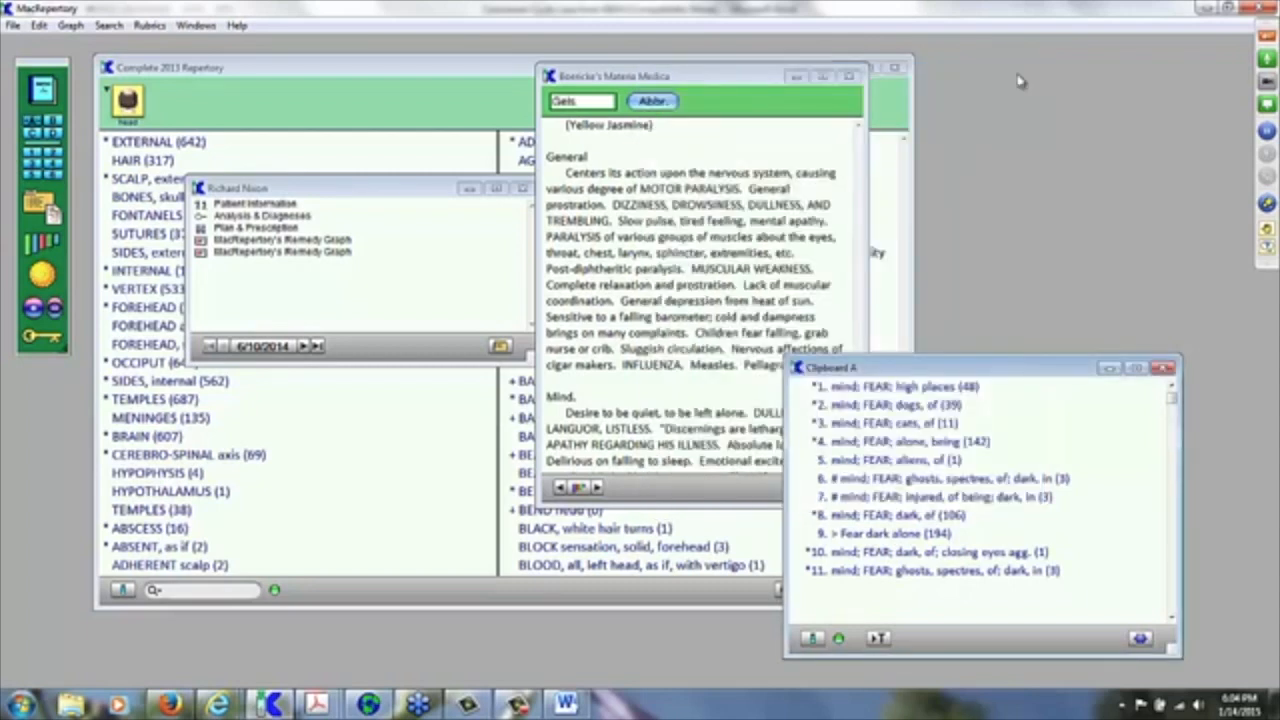
key("ctrl+f")
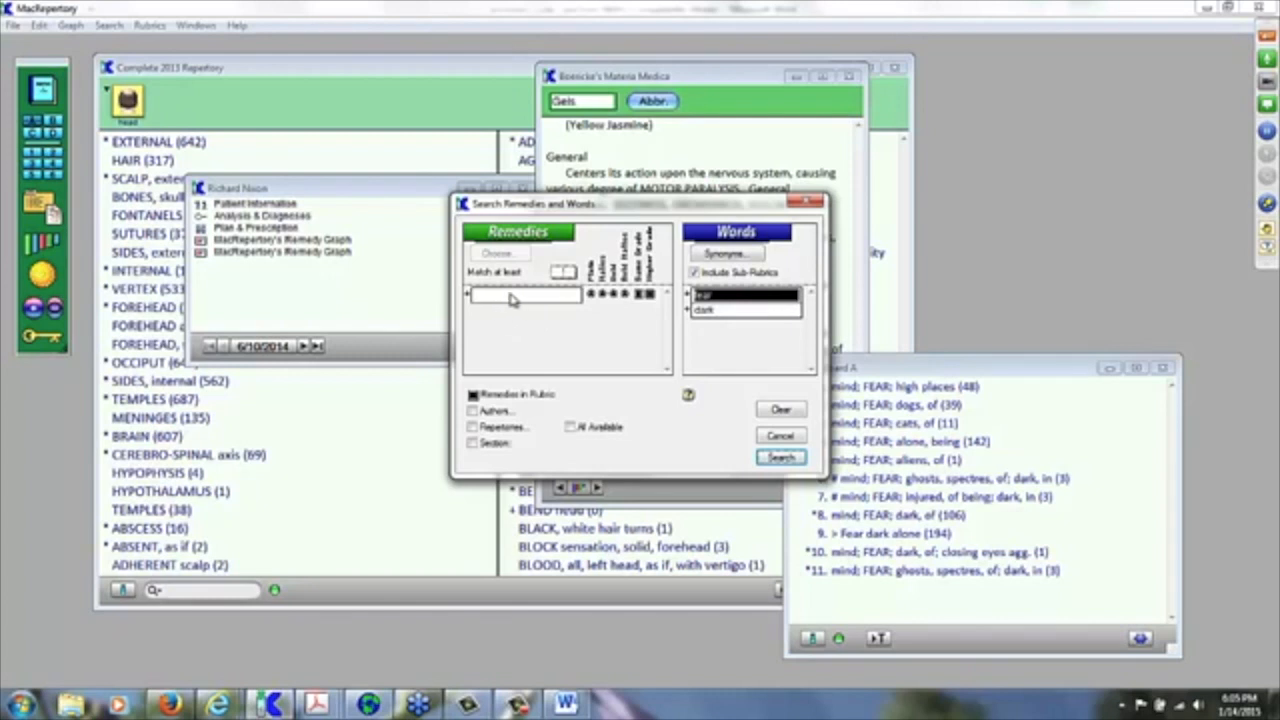
Step: Add stram as a remedy to the fear-and-dark search and run it
left_click(513, 297)
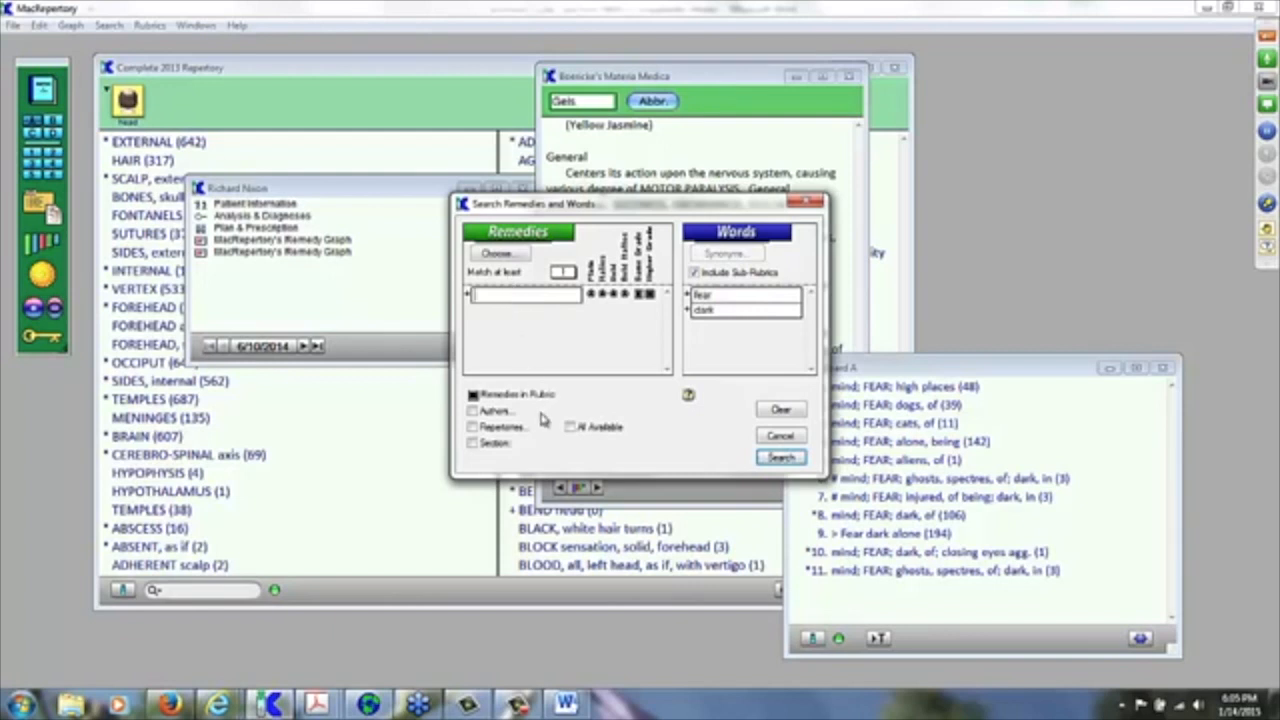
type("stram")
key("Return")
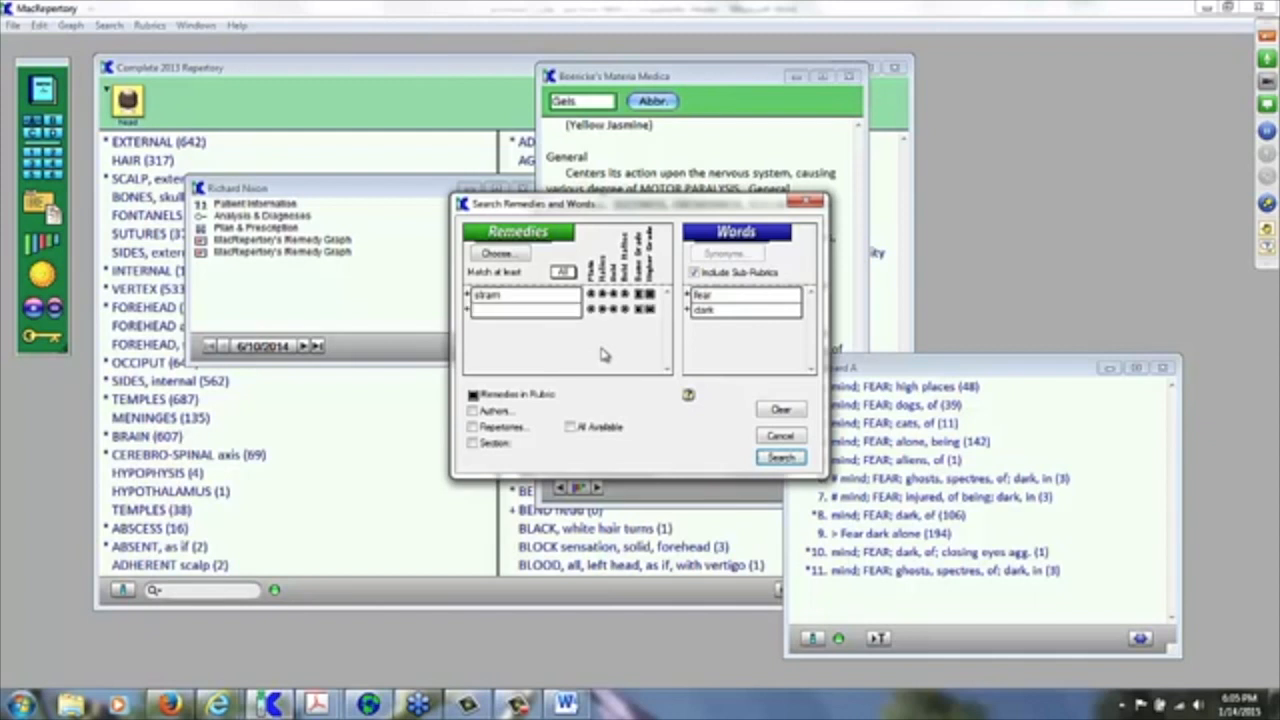
left_click(781, 458)
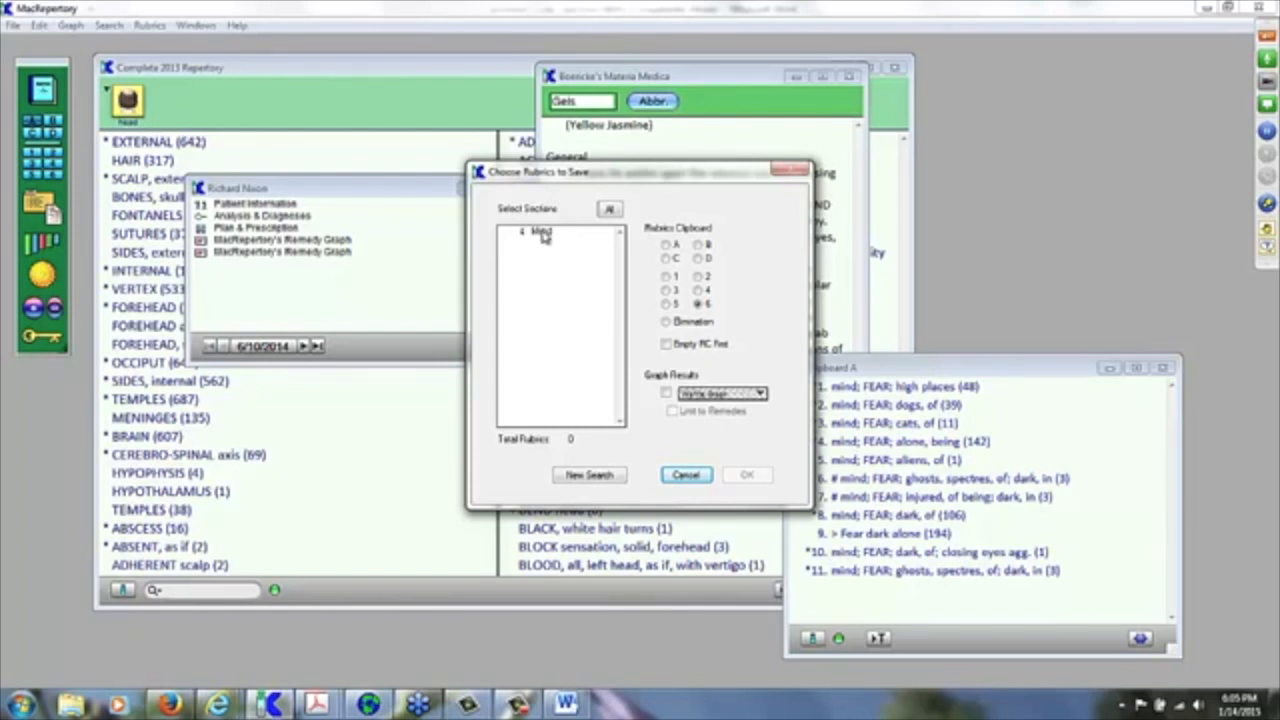
Step: Select the 4 Mind fear-and-dark rubrics for stram and save them to Clipboard 6
left_click(545, 233)
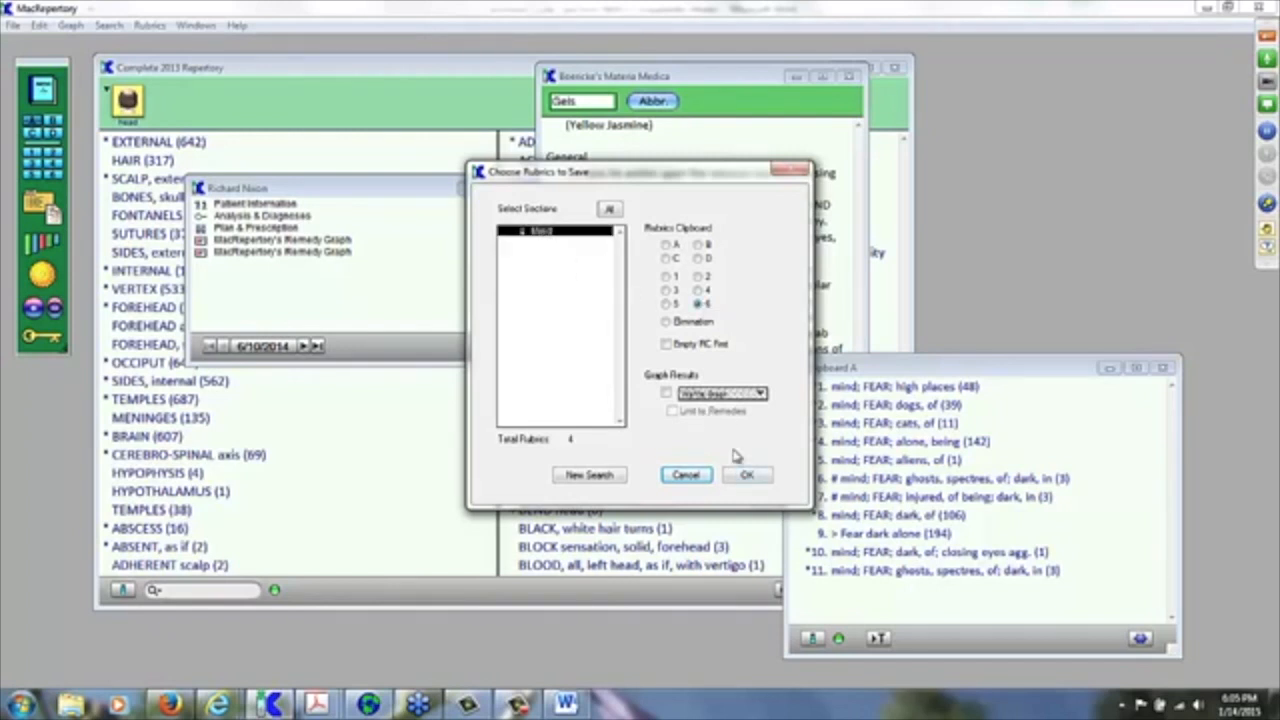
left_click(749, 477)
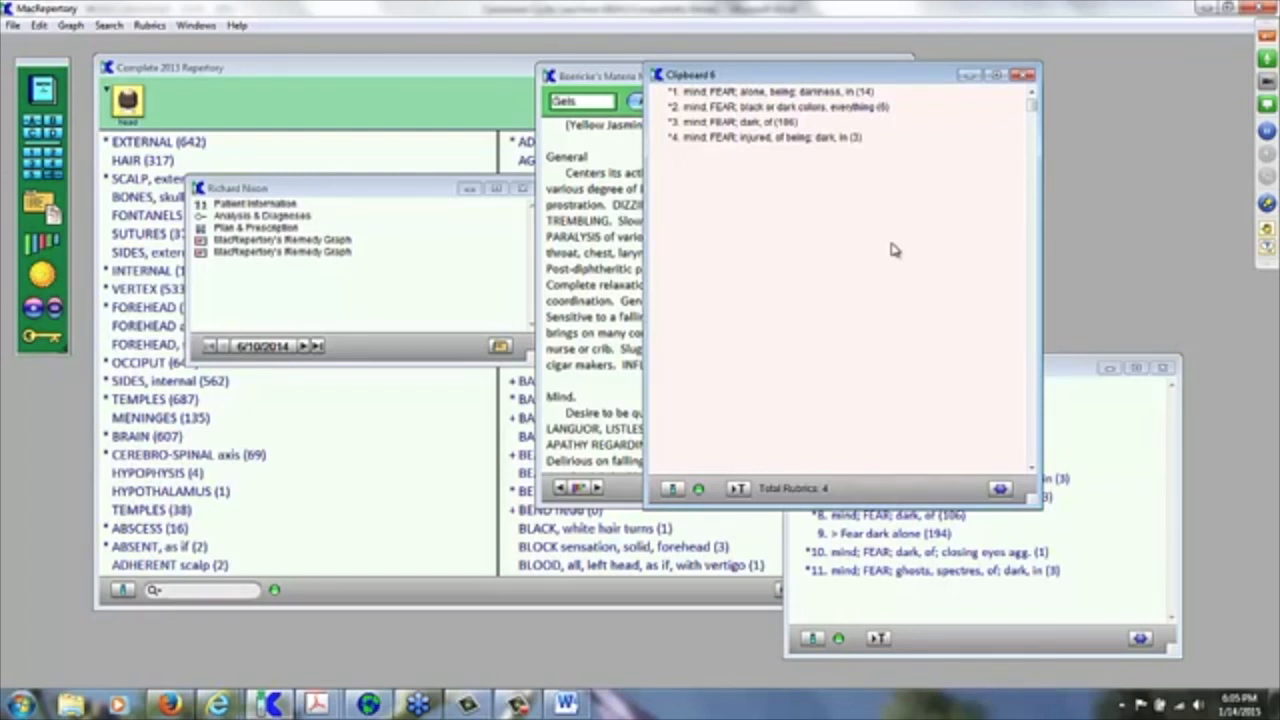
Step: Reopen the Search Remedies and Words dialog and delete 'dark', keeping 'fear' limited to stram
key("ctrl+f")
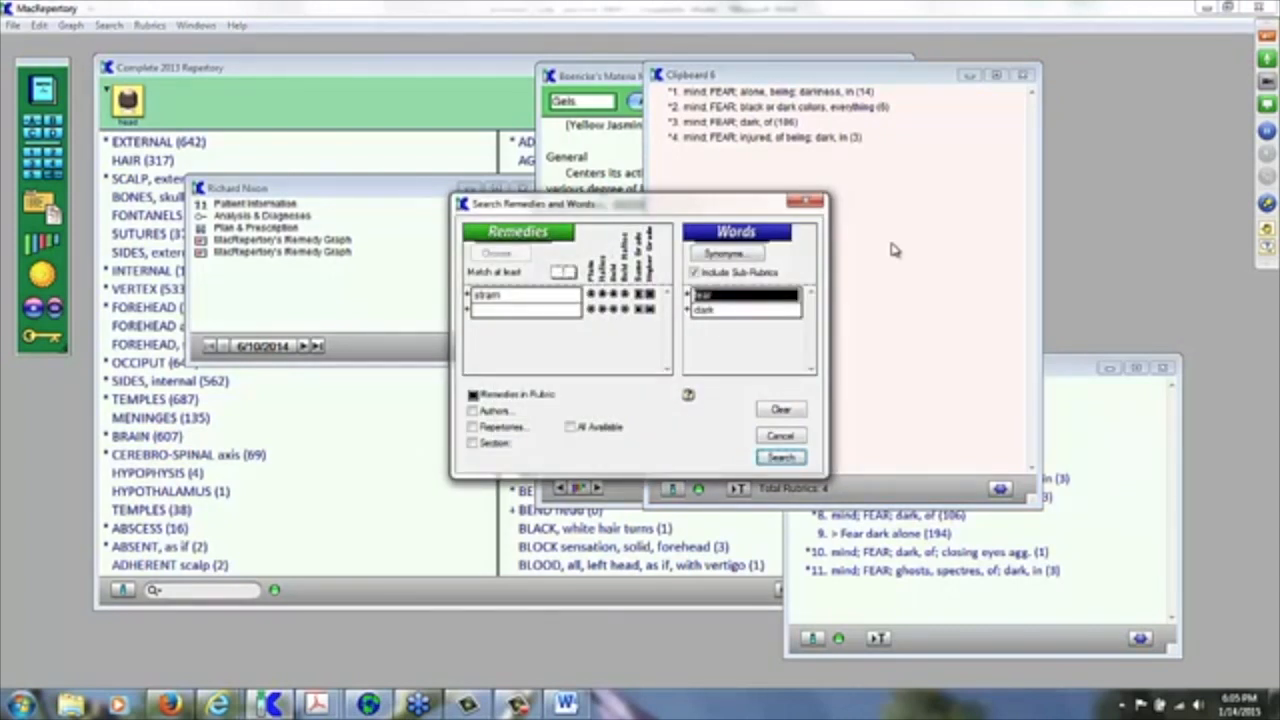
left_click(722, 312)
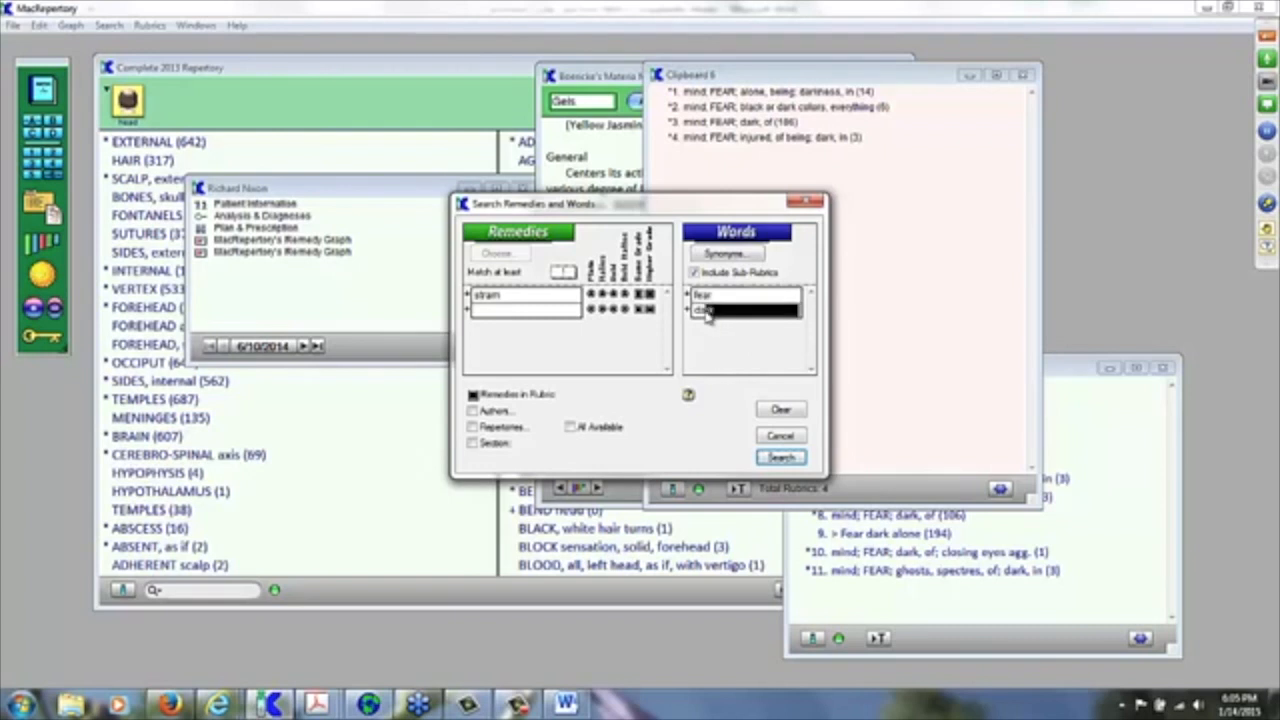
key("Delete")
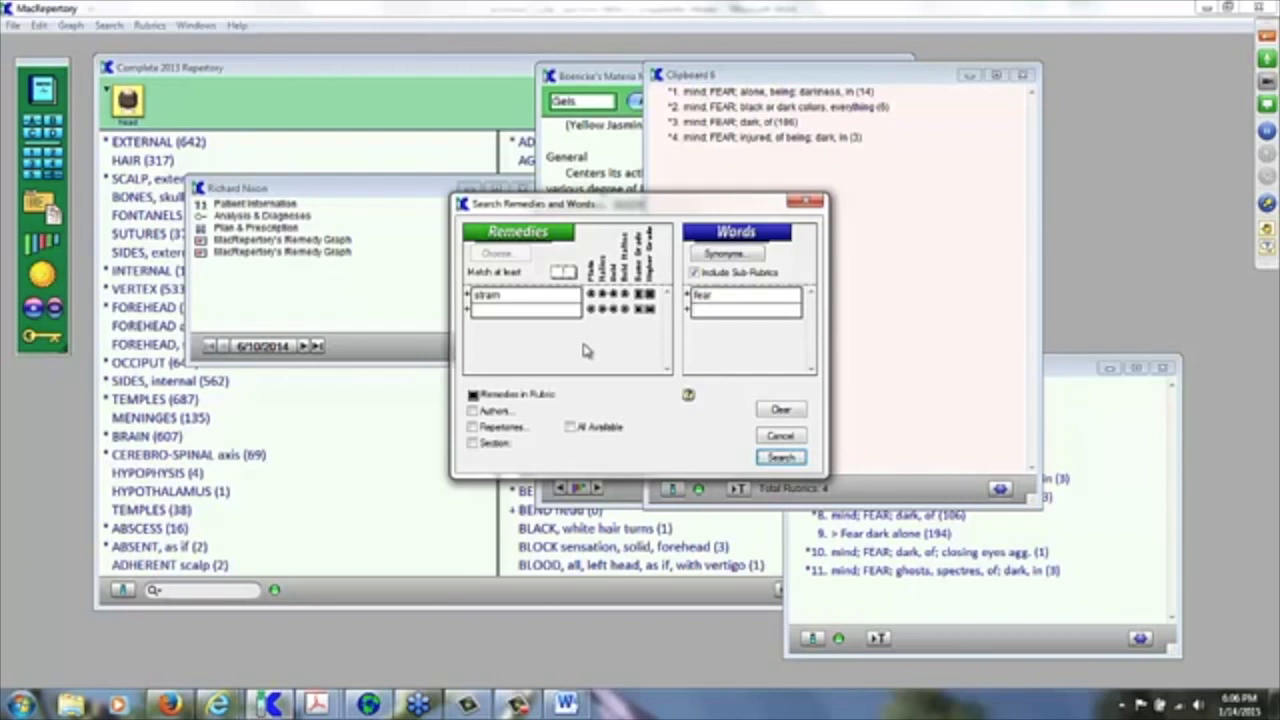
Step: Add hyos and bell below stram in the remedy search, keeping Match at least on All
left_click(504, 316)
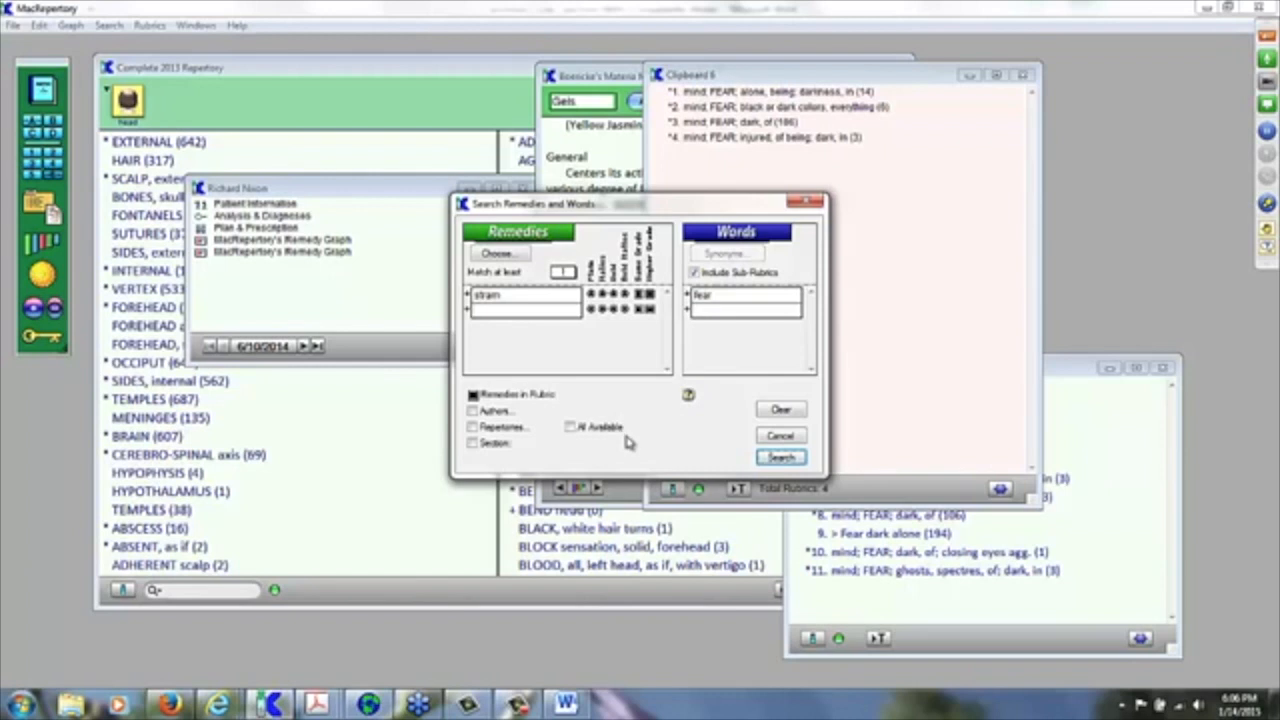
type("hyos")
key("Return")
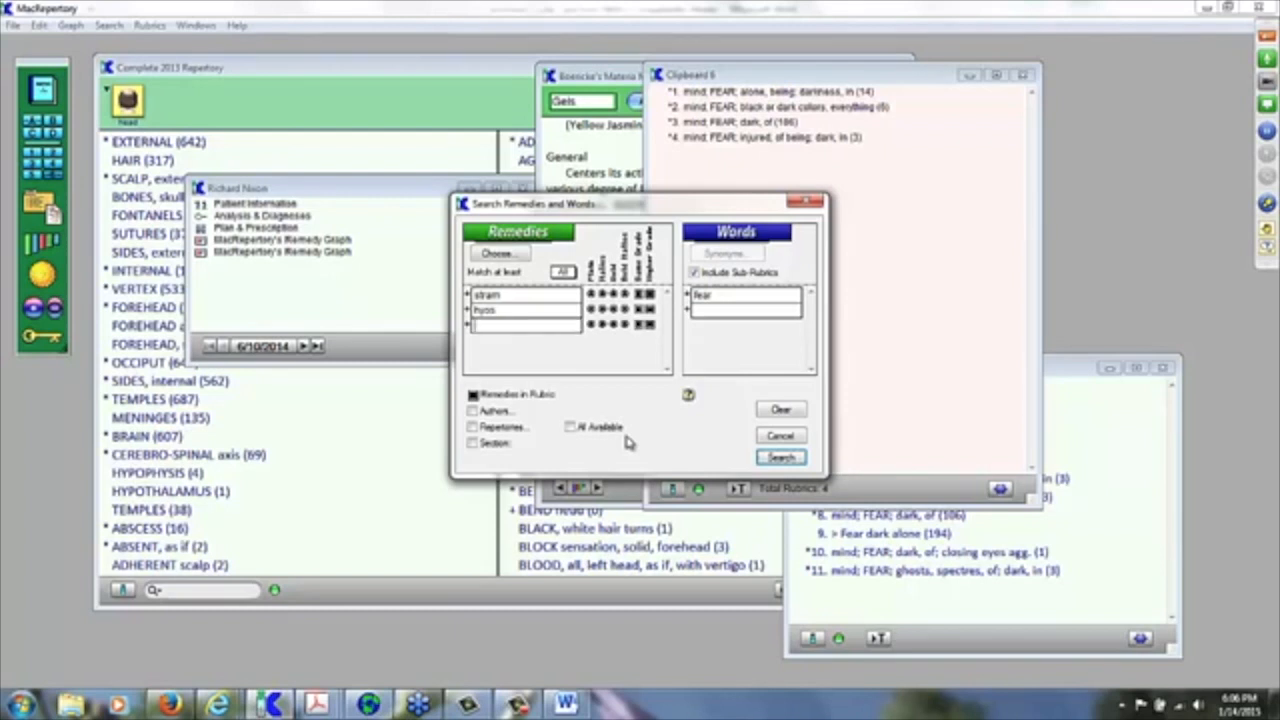
type("bell")
left_click(503, 257)
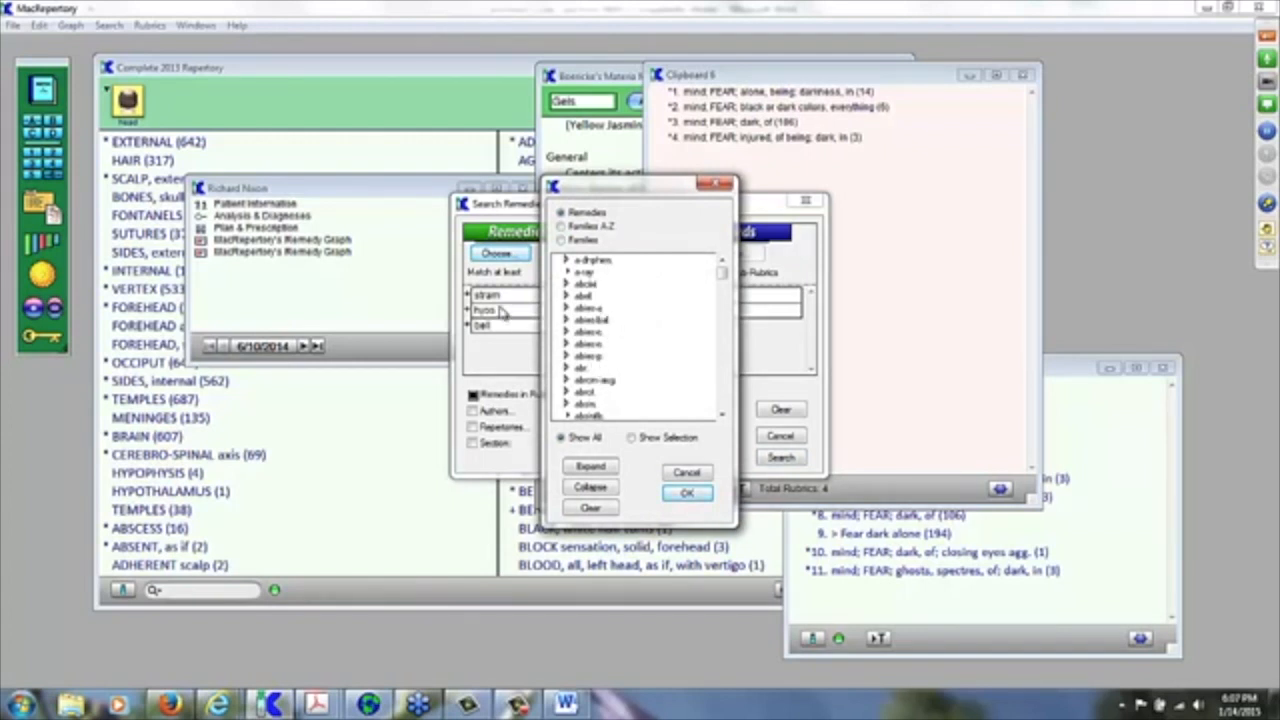
left_click(683, 492)
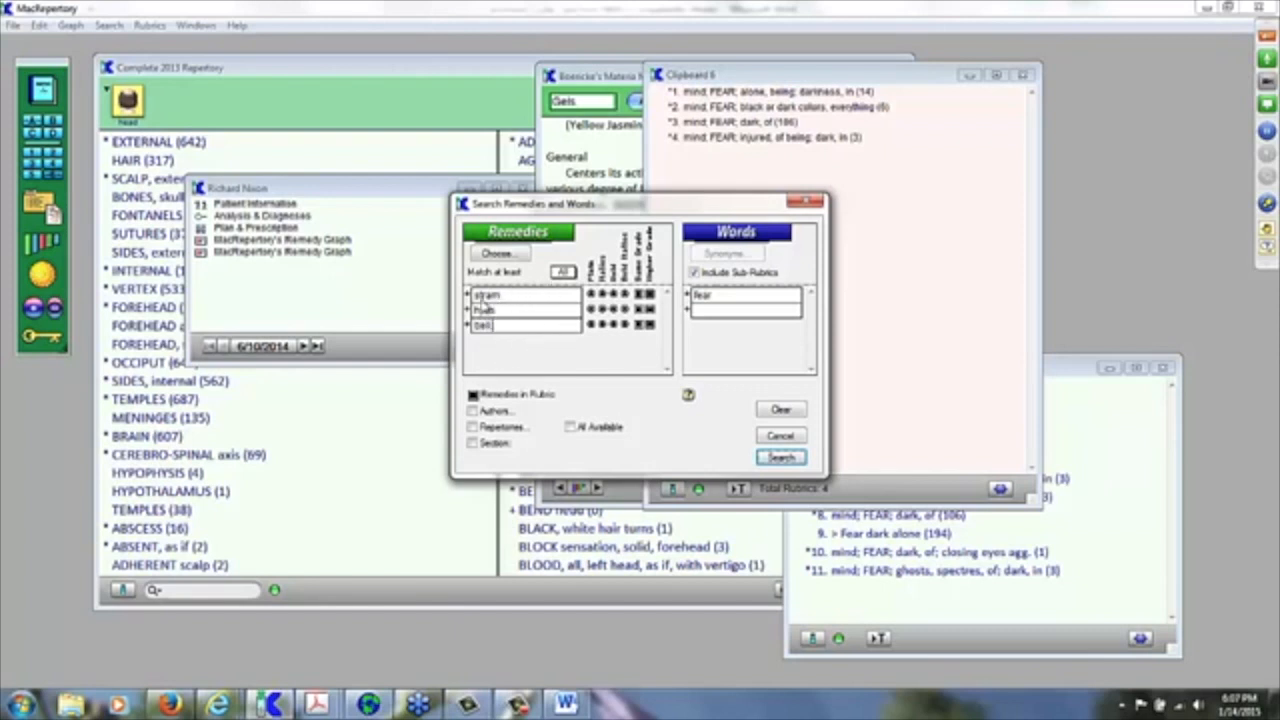
left_click(566, 274)
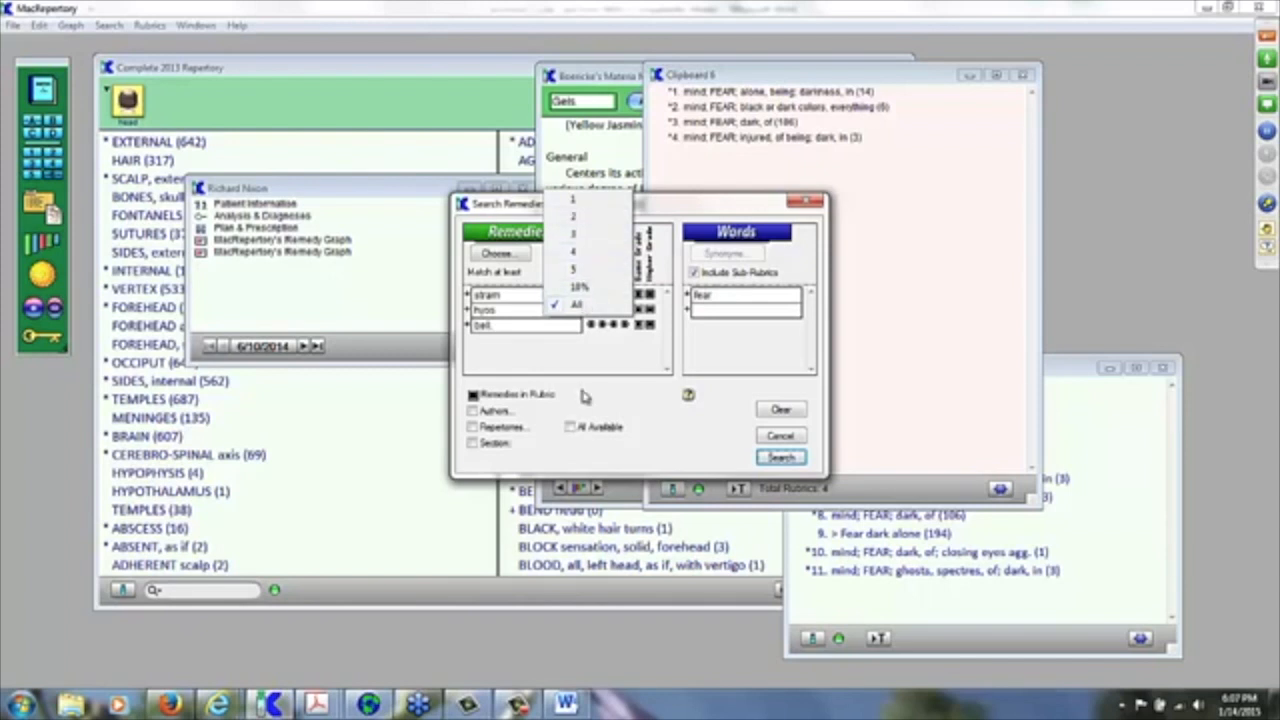
left_click(588, 356)
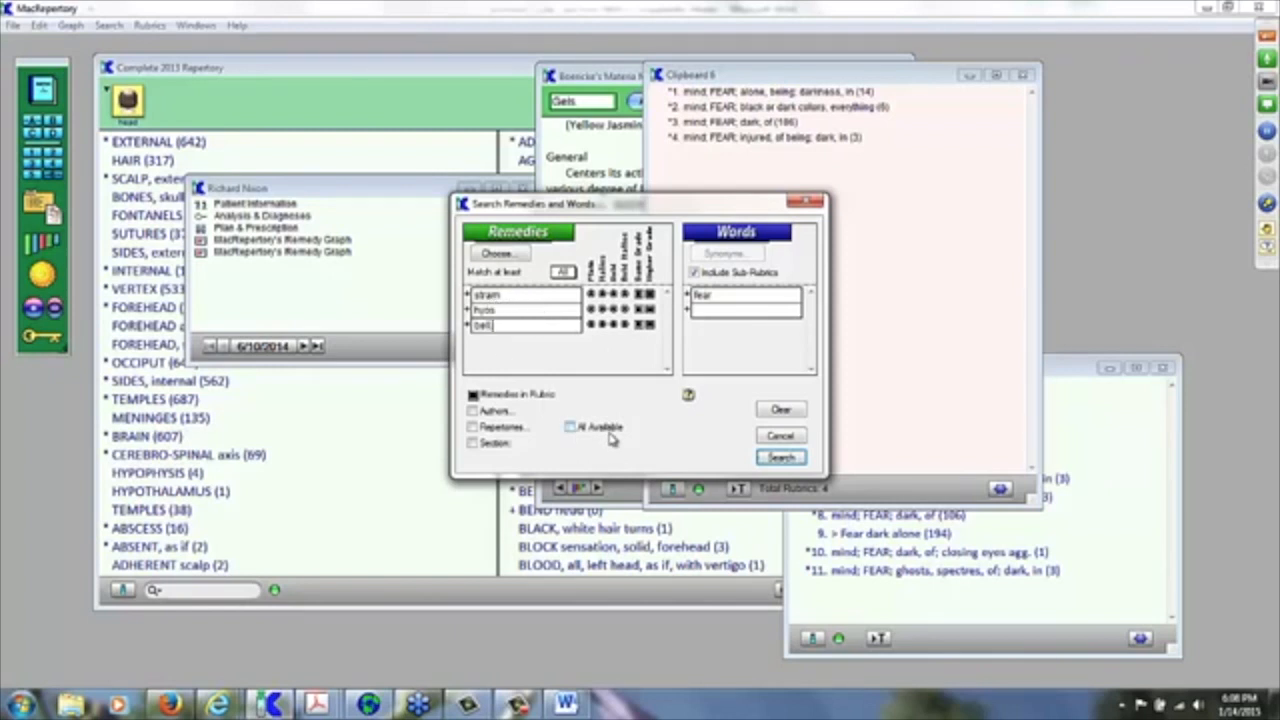
Step: Run the search and replace Clipboard 6's contents with all 31 fear rubrics found
left_click(781, 457)
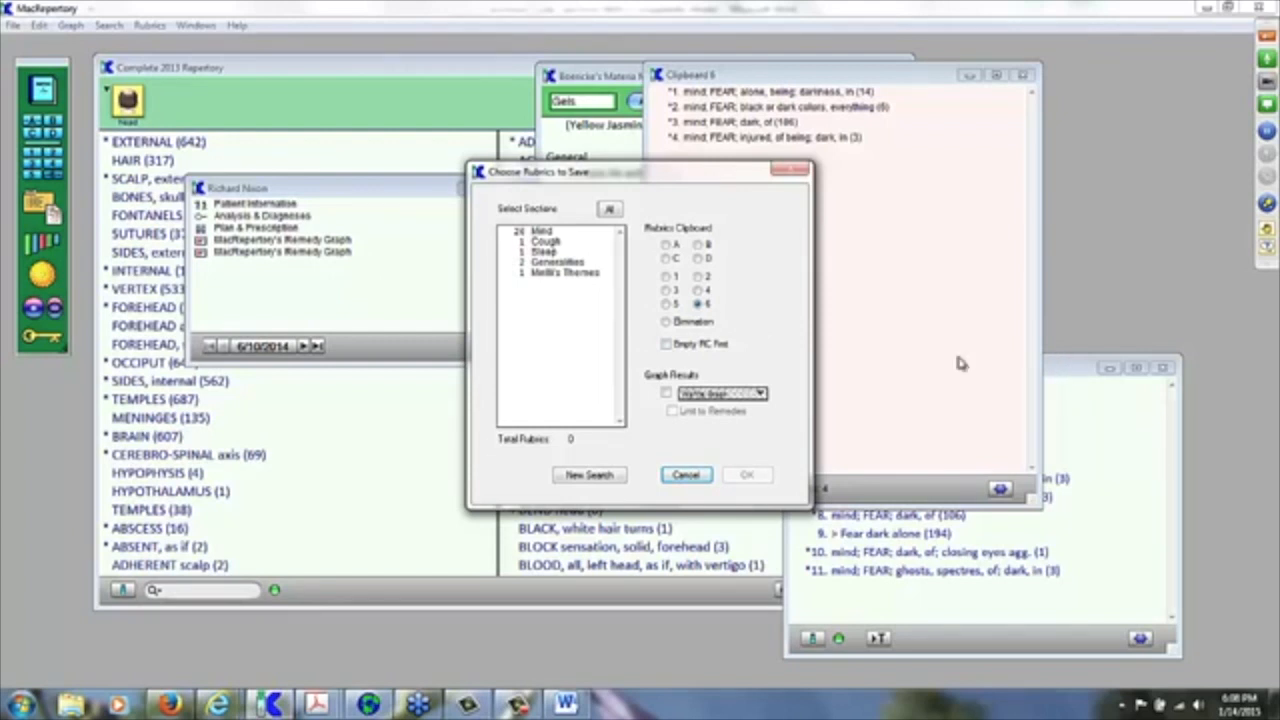
left_click(666, 344)
key("ctrl+a")
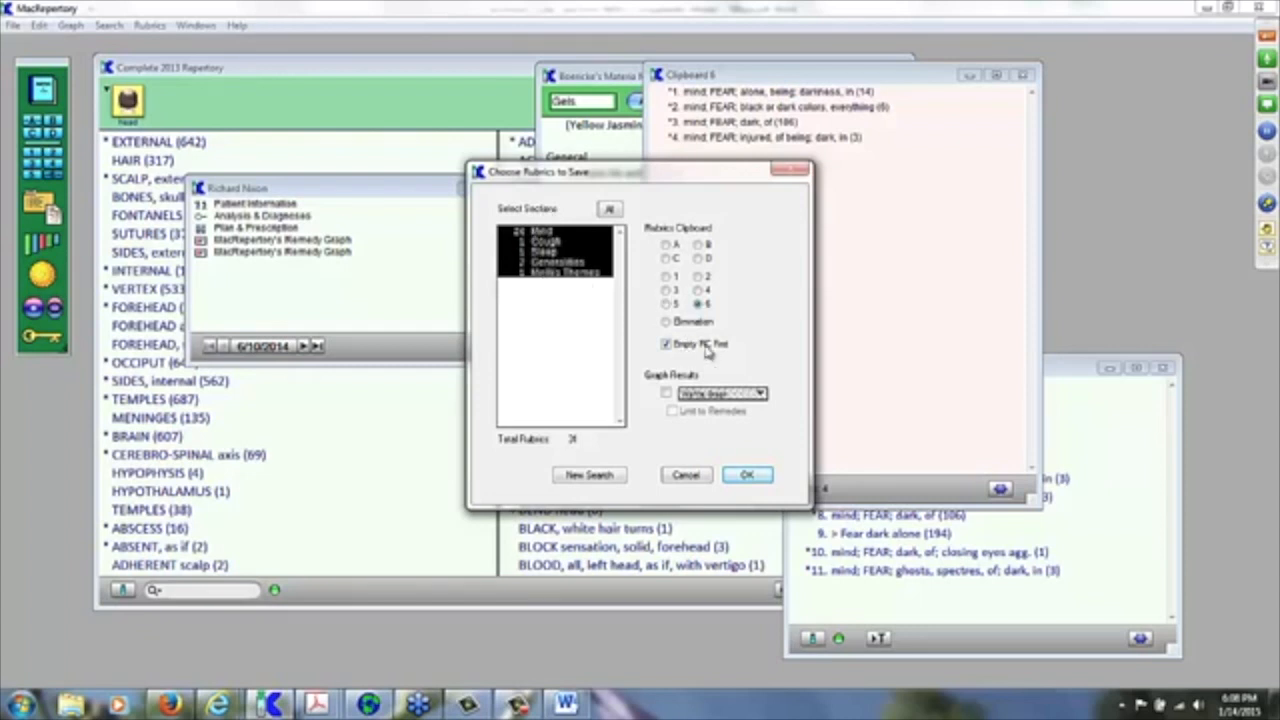
left_click(746, 478)
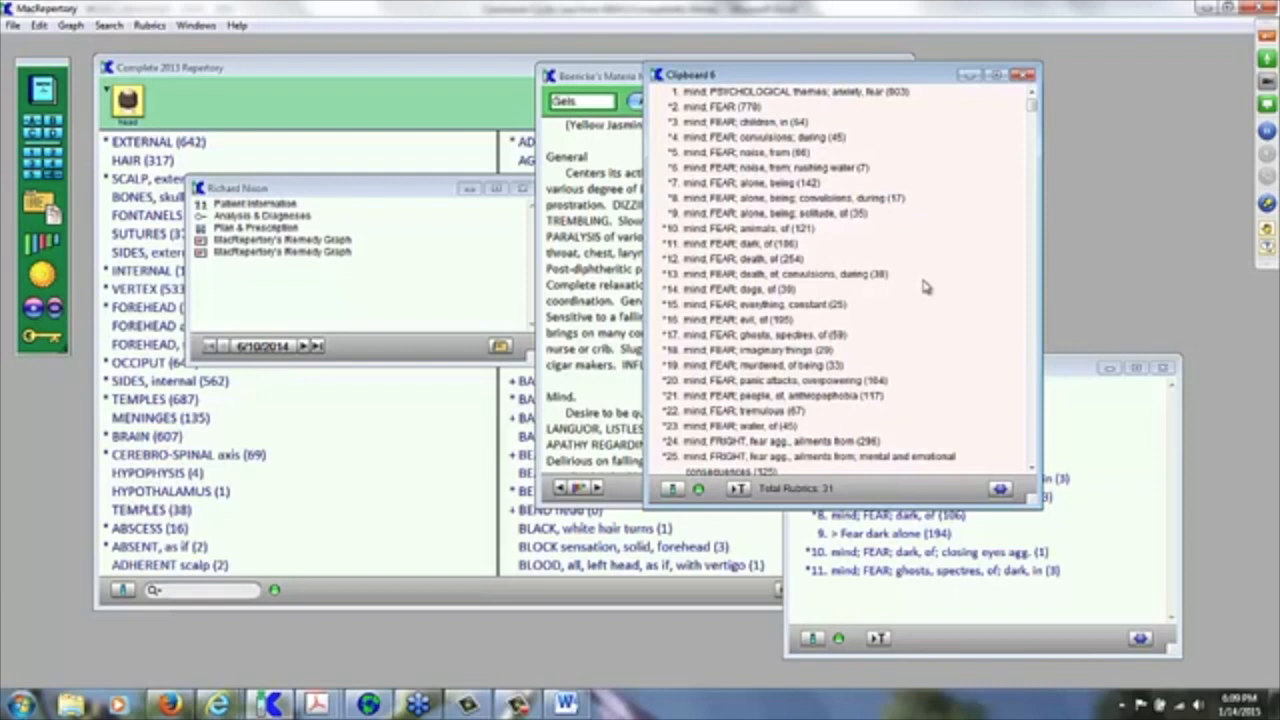
key("ctrl+f")
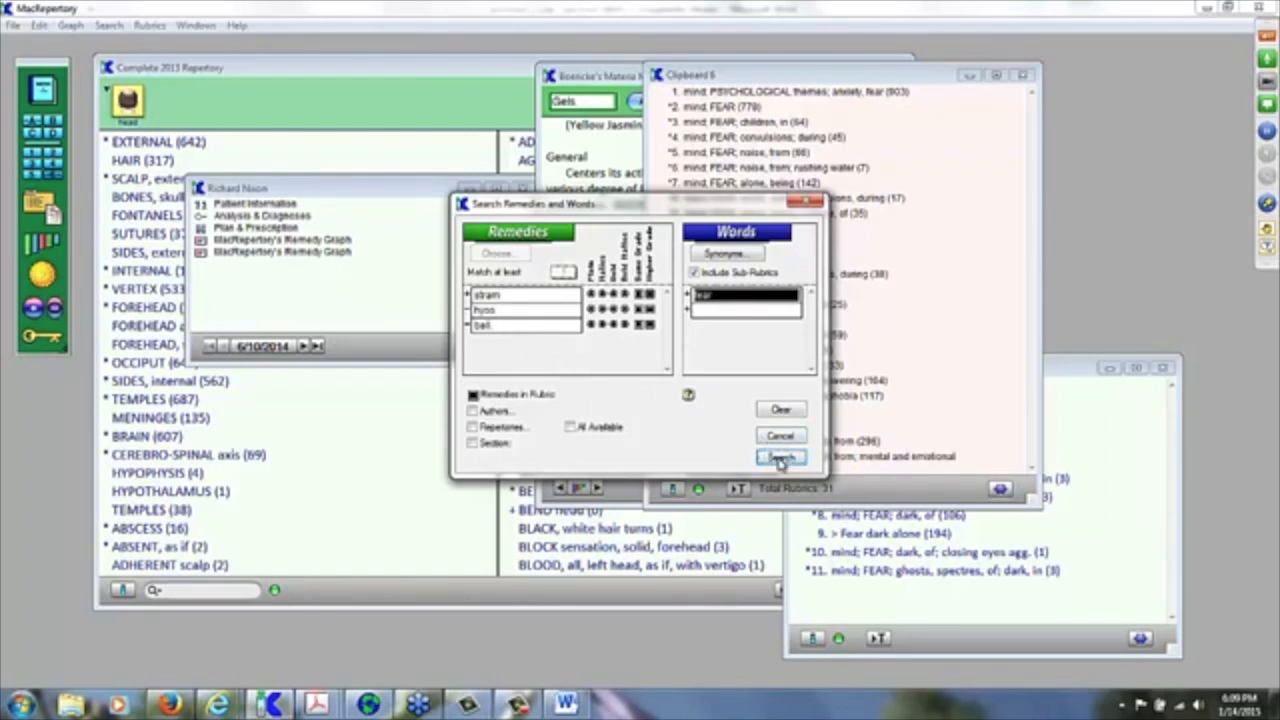
Step: Rerun the search and save all 73 found rubrics into Clipboard 5
left_click(780, 458)
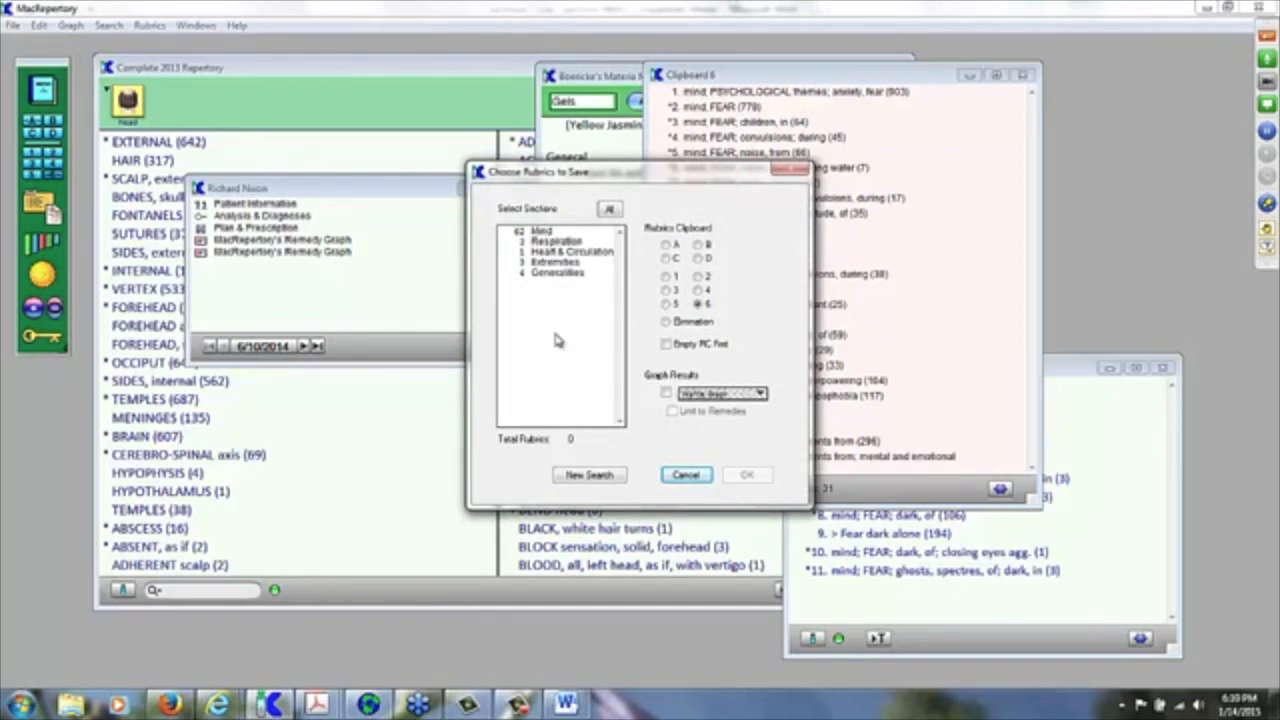
key("ctrl+a")
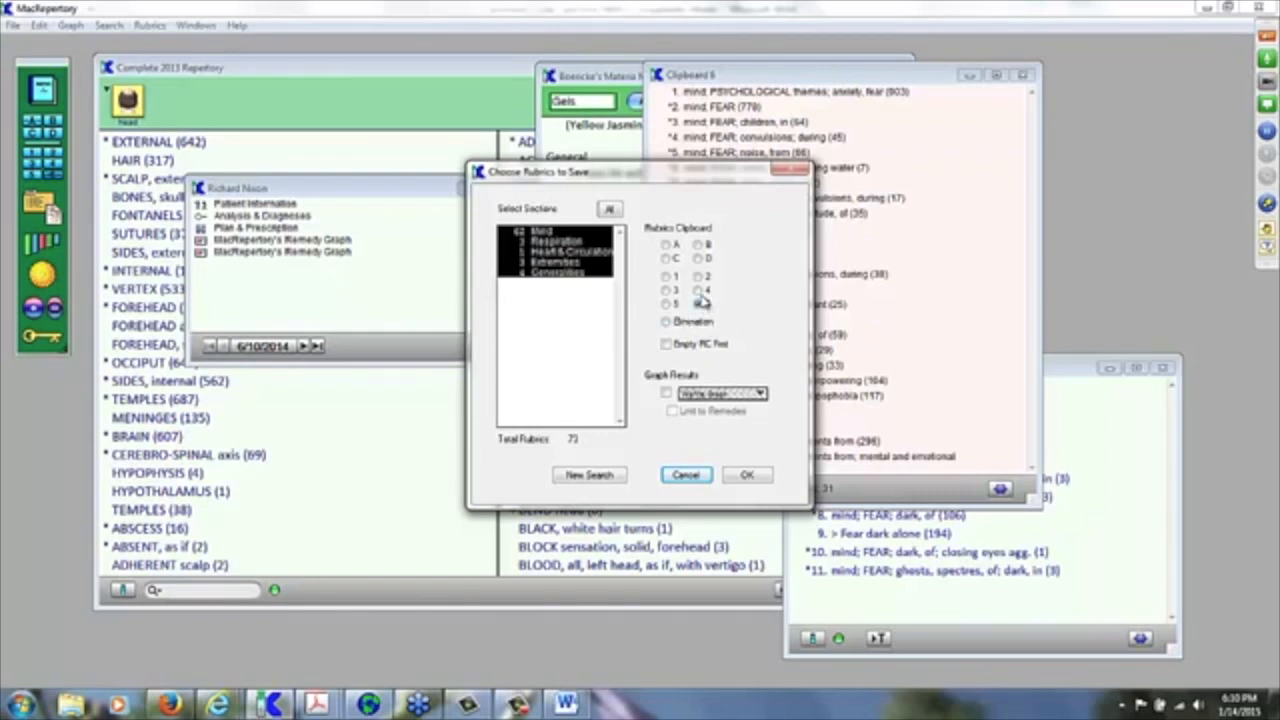
left_click(665, 304)
left_click(750, 476)
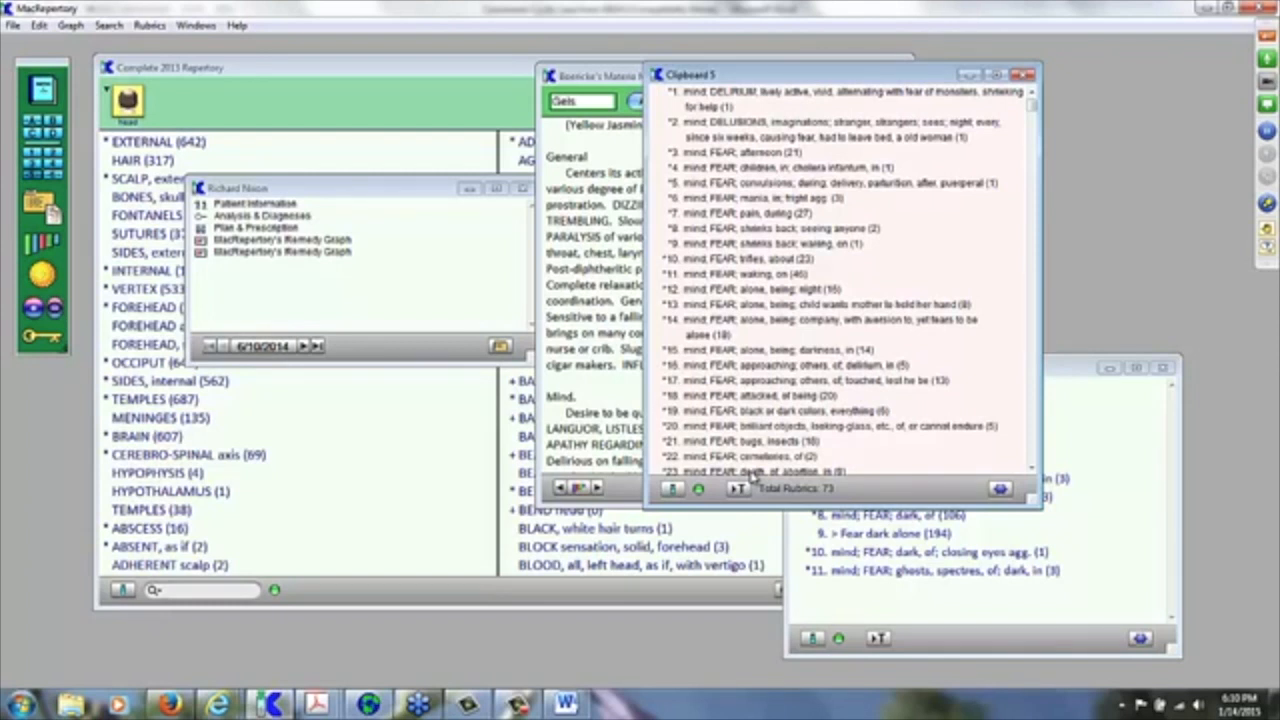
Step: Switch stram to minus, rerun the search, and save all 30 fear rubrics to Clipboard 4
left_click(740, 487)
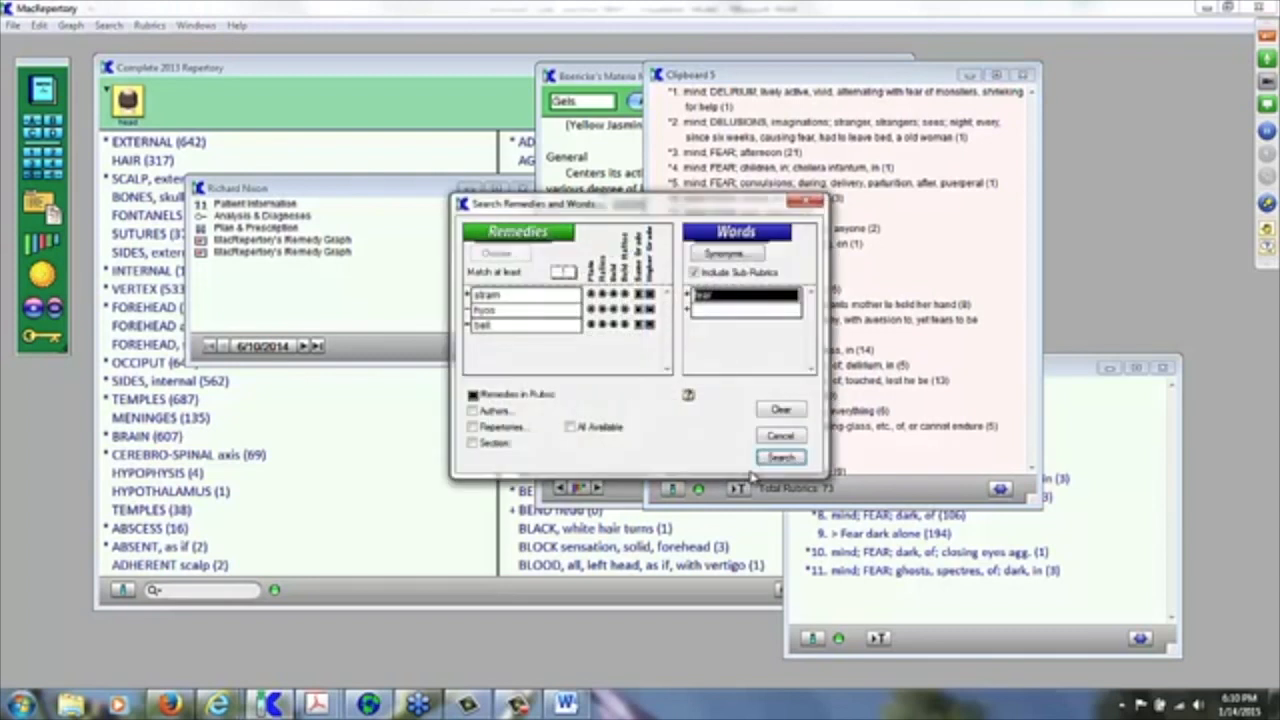
left_click(467, 295)
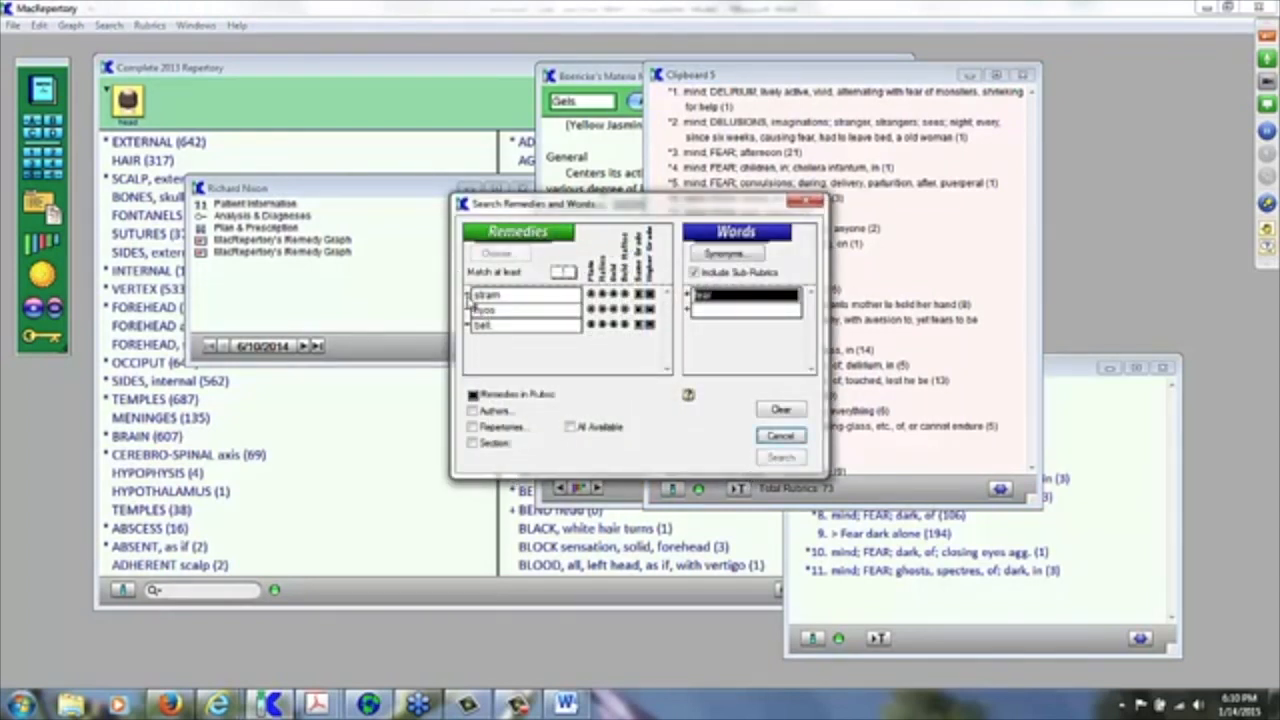
left_click(468, 310)
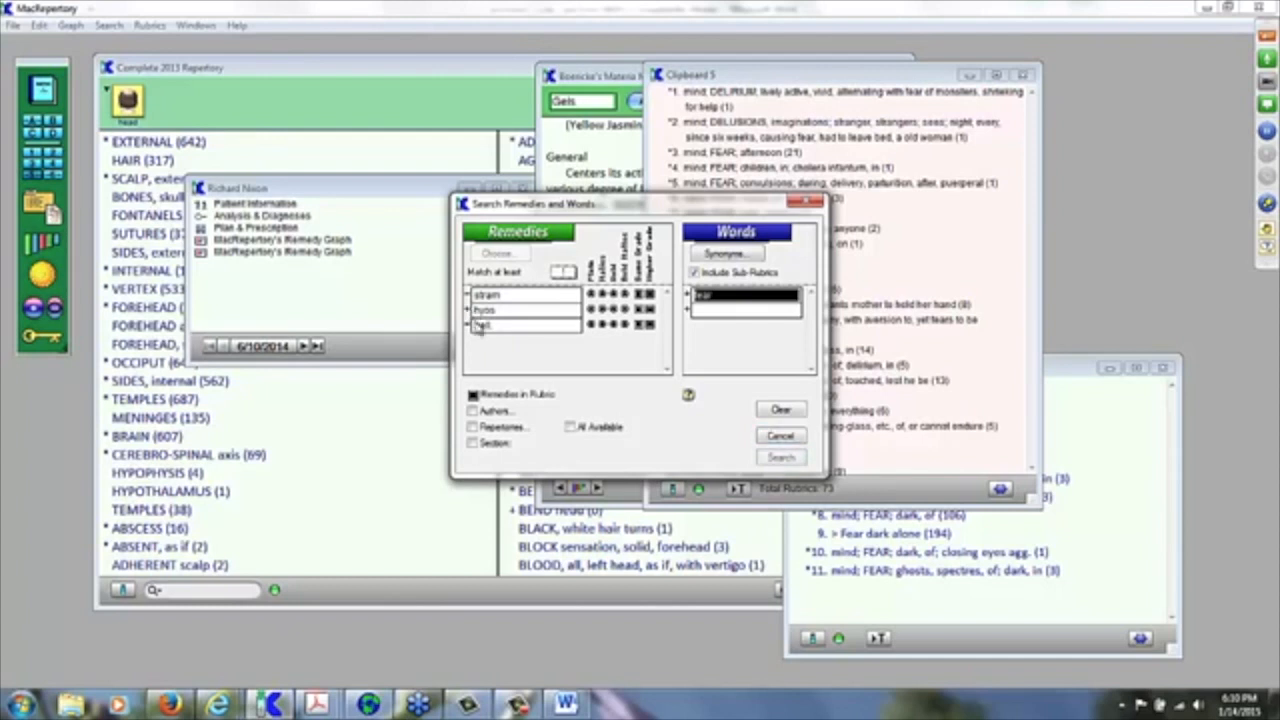
left_click(781, 458)
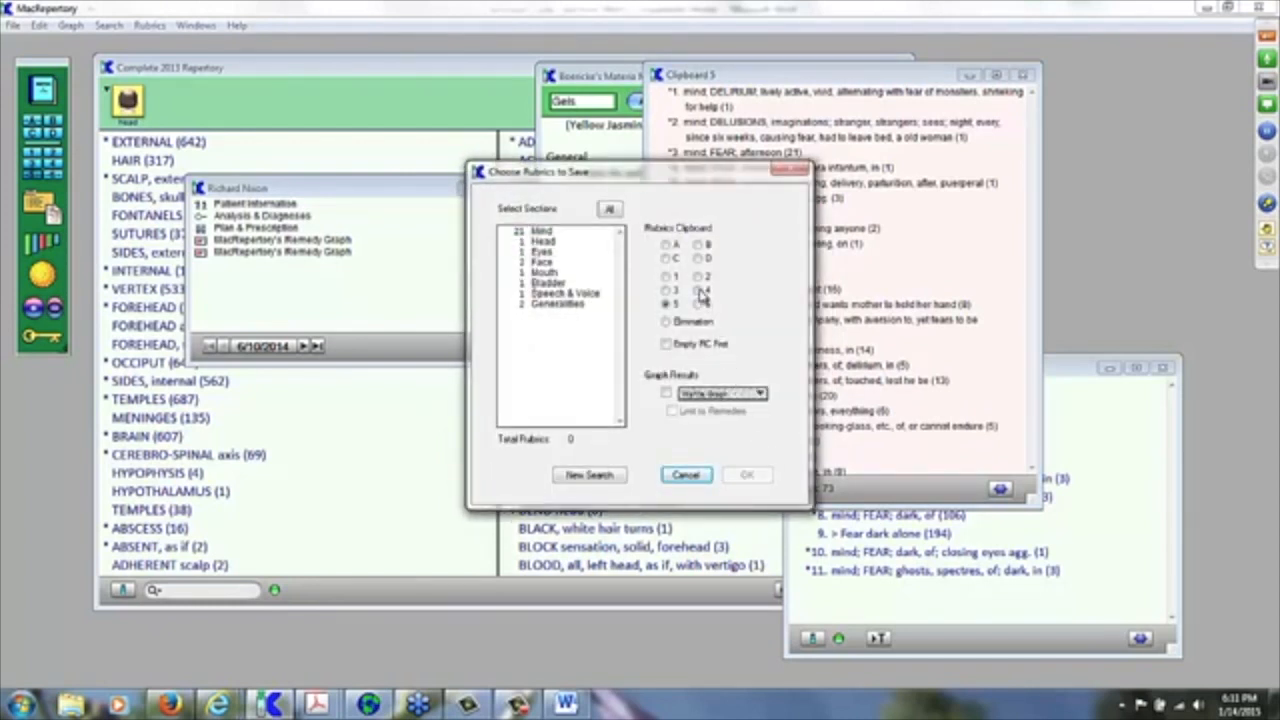
left_click(700, 291)
key("ctrl+a")
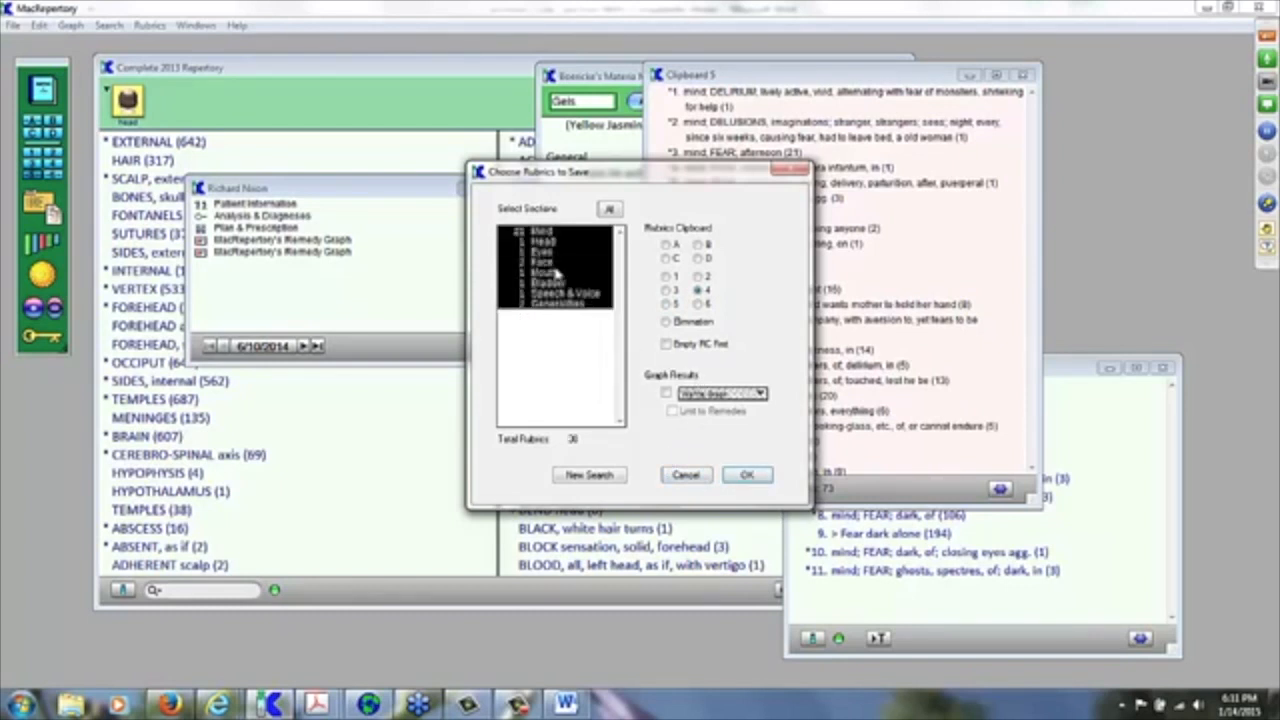
left_click(747, 477)
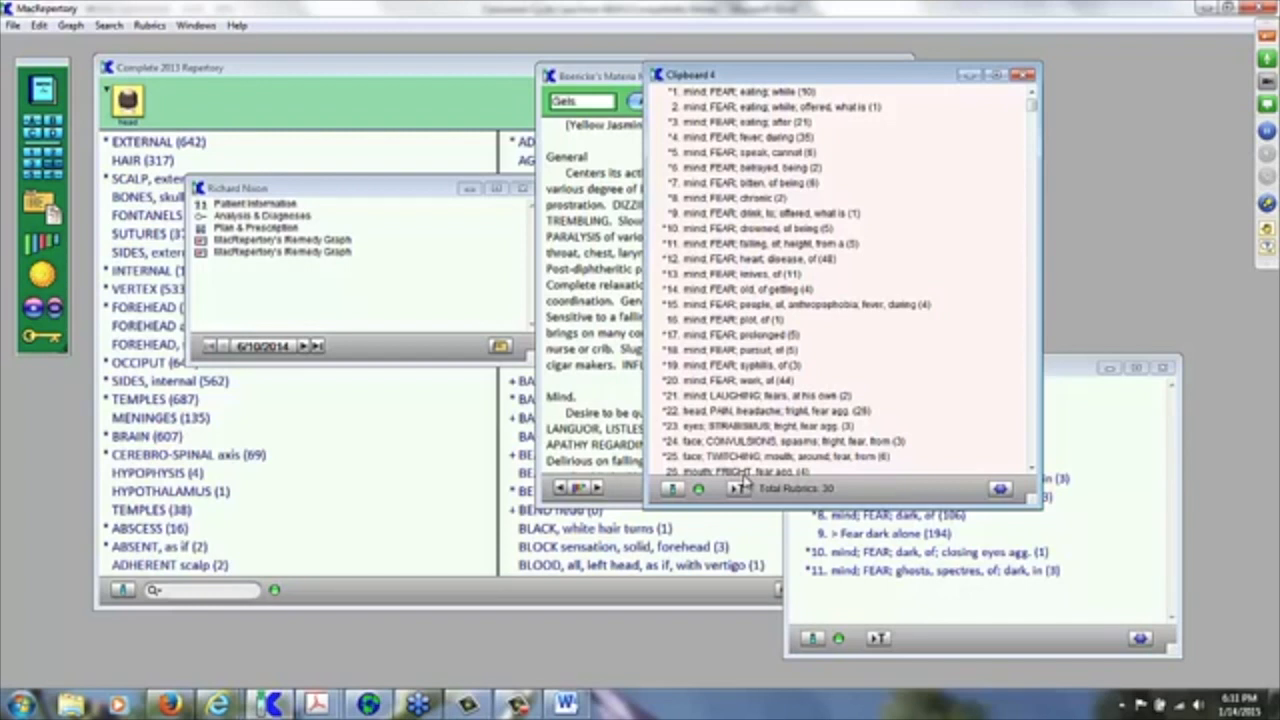
Step: Flip the signs beside hyos and bell, rerun, and save the 64 rubrics to Clipboard 3
left_click(741, 481)
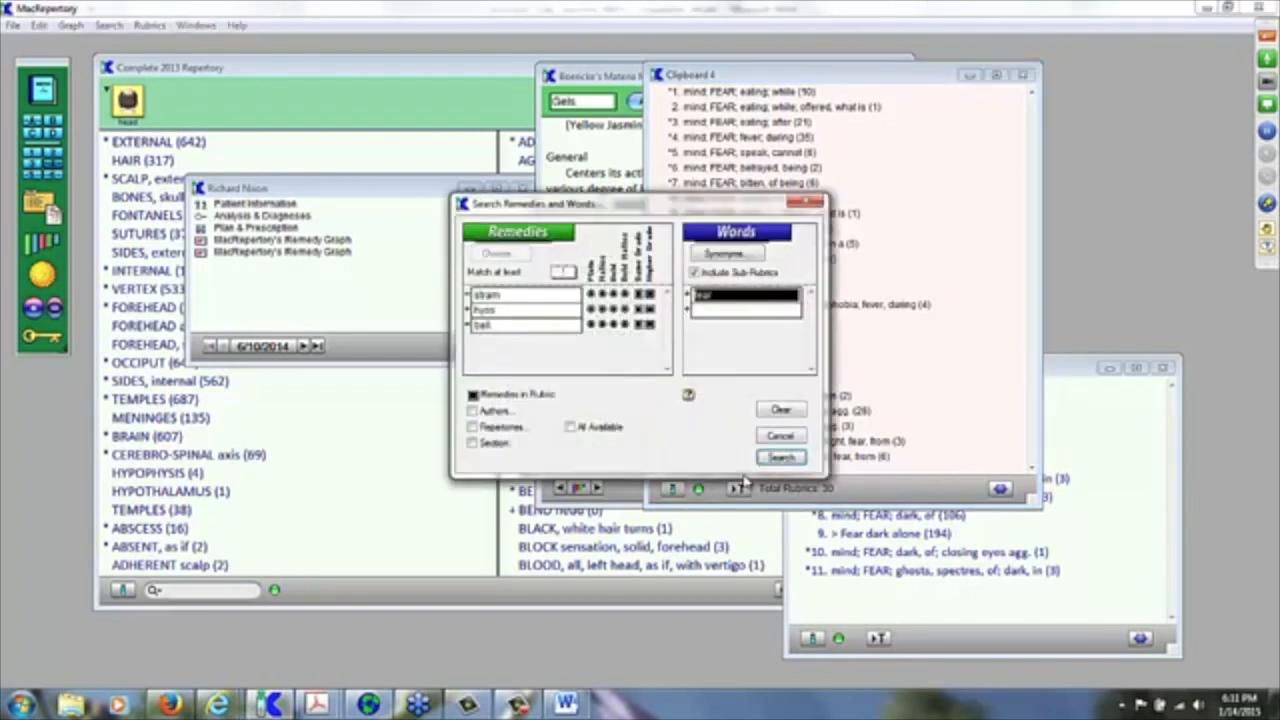
left_click(467, 310)
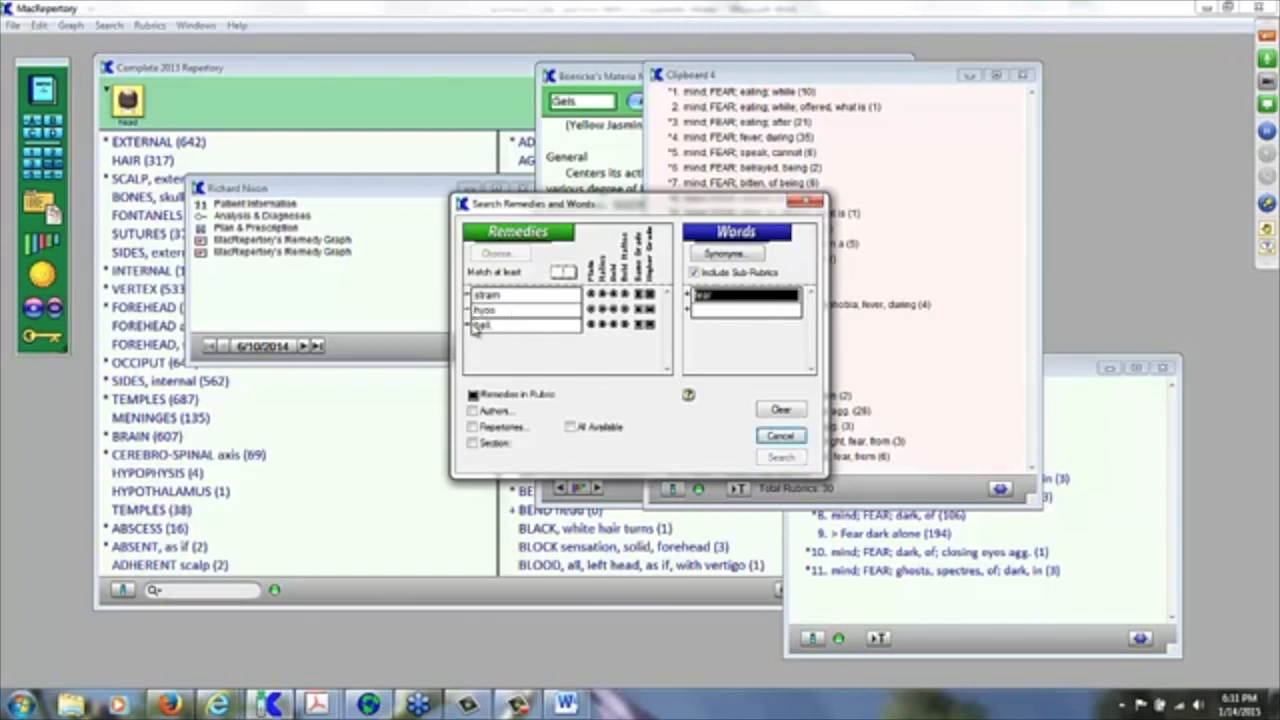
left_click(469, 325)
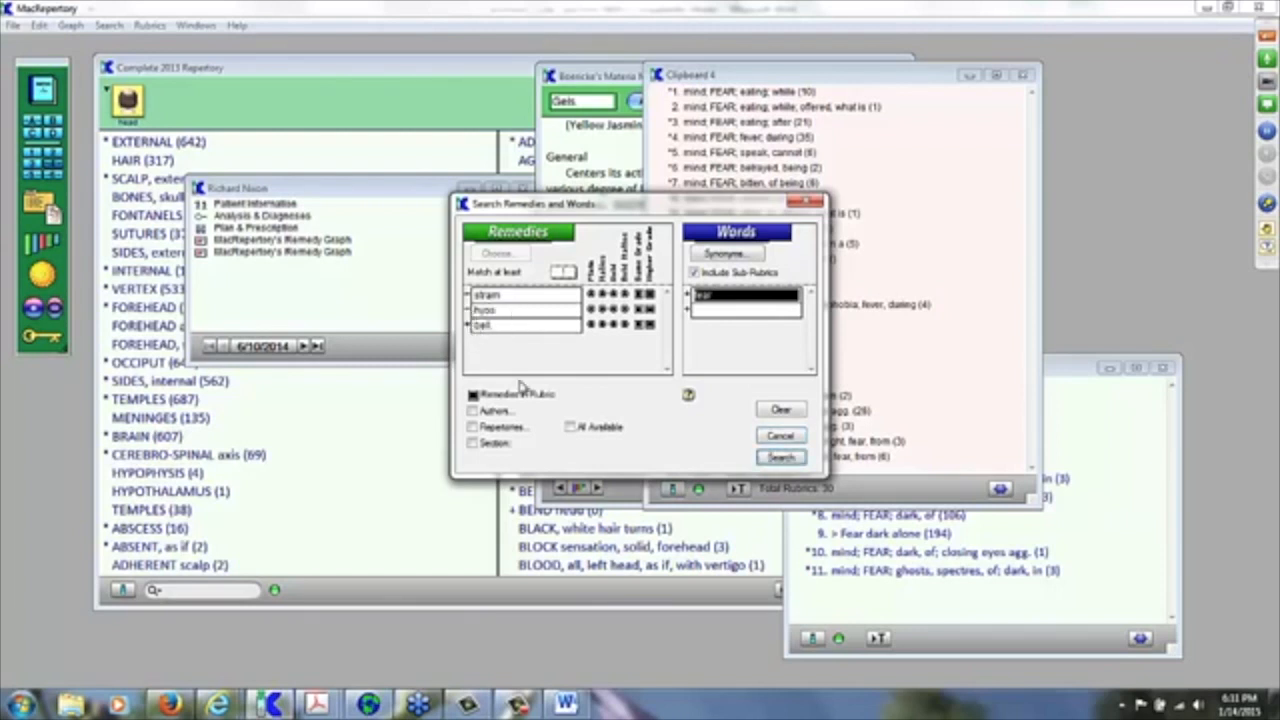
left_click(790, 462)
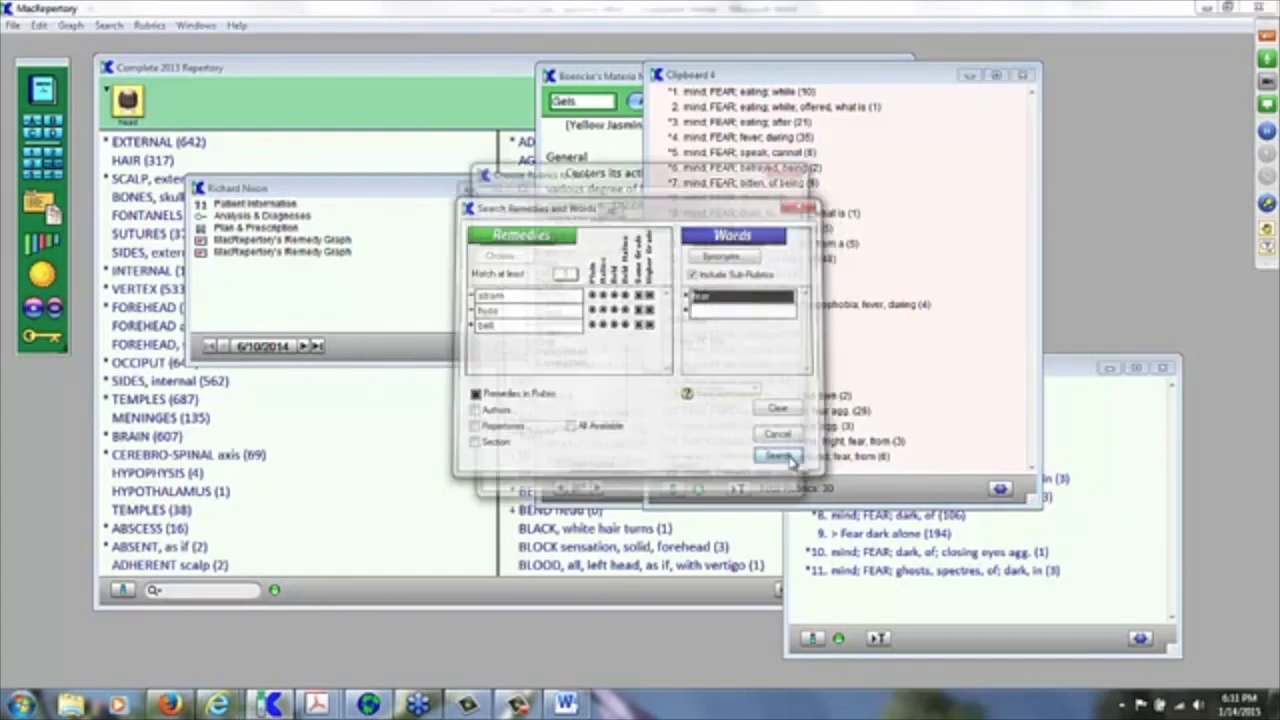
left_click(667, 290)
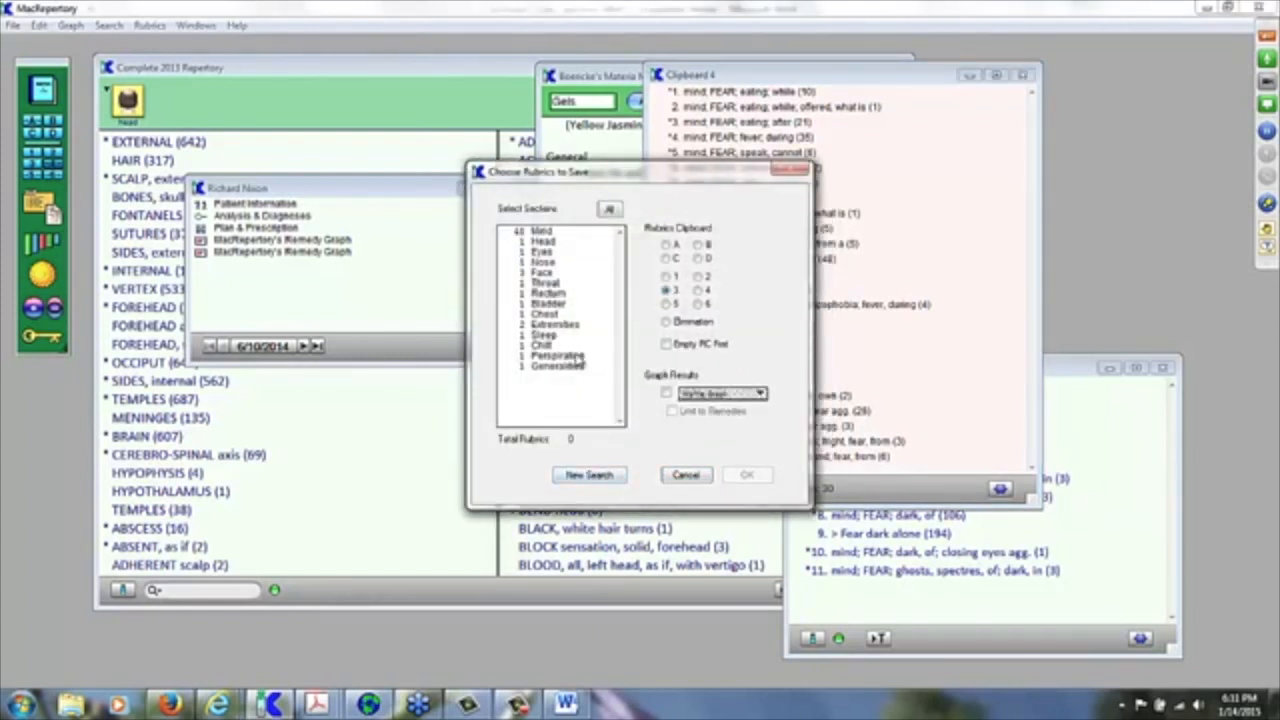
key("ctrl+a")
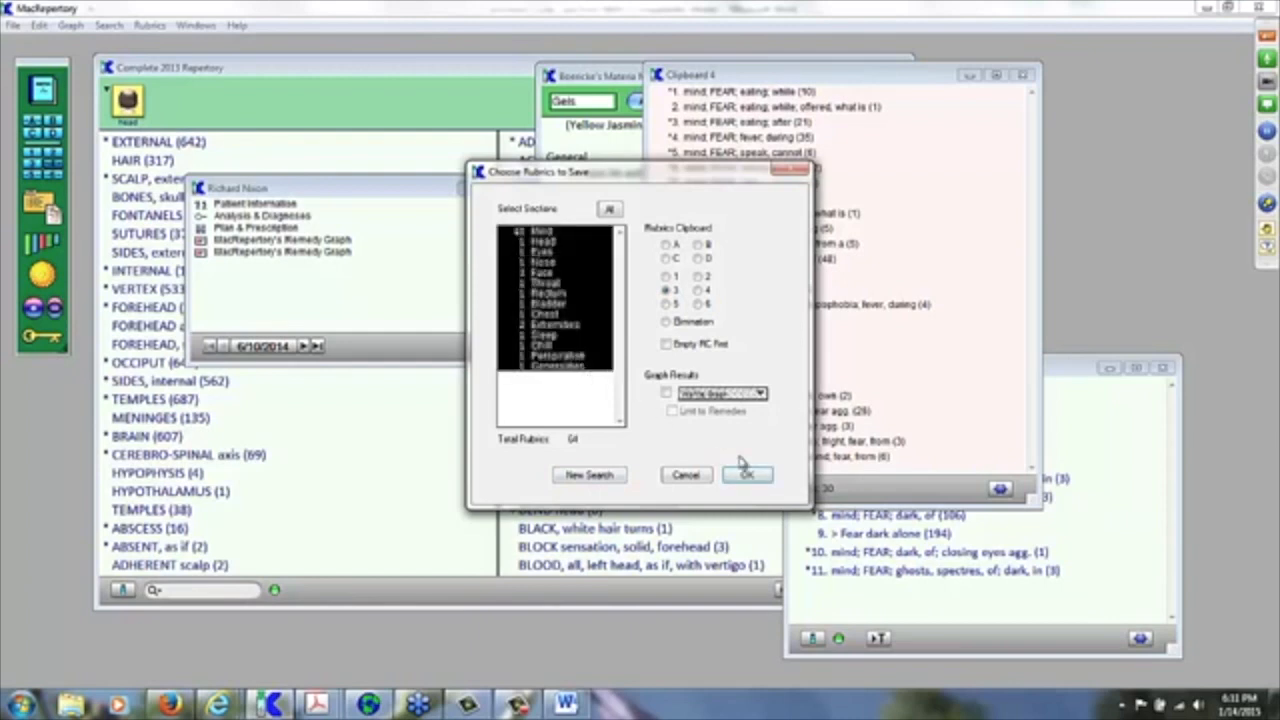
left_click(749, 477)
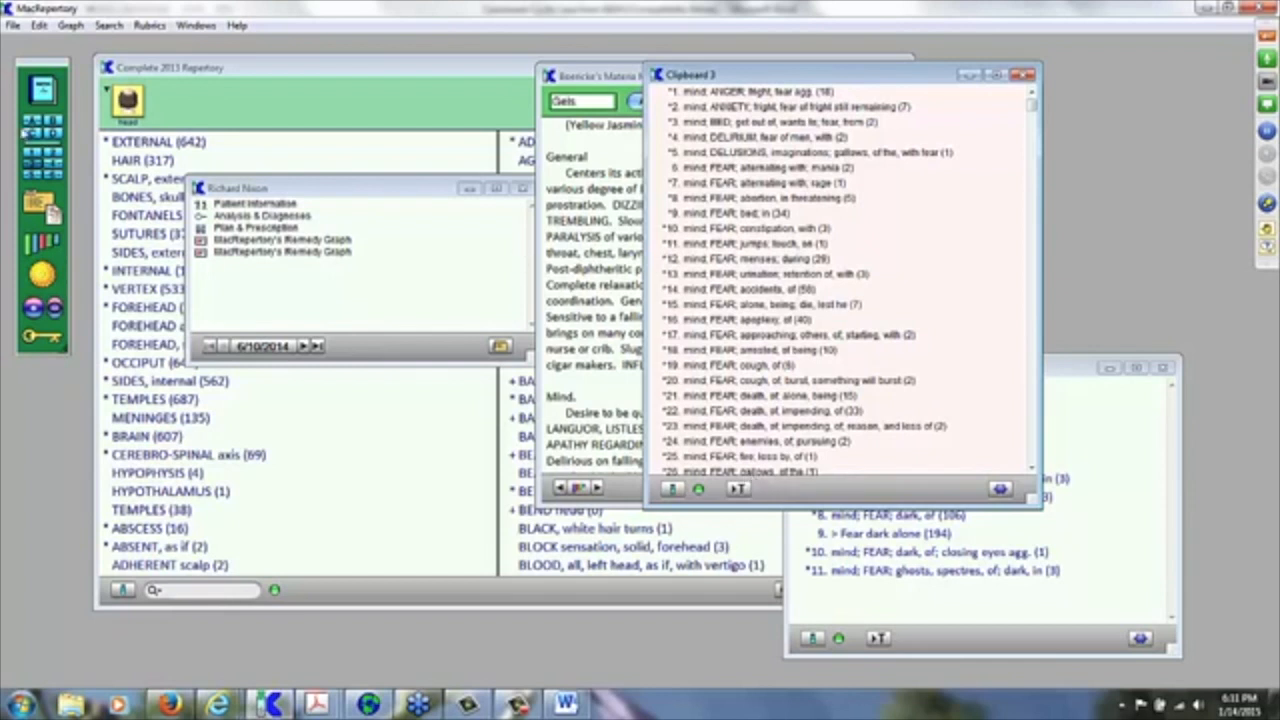
left_click(46, 167)
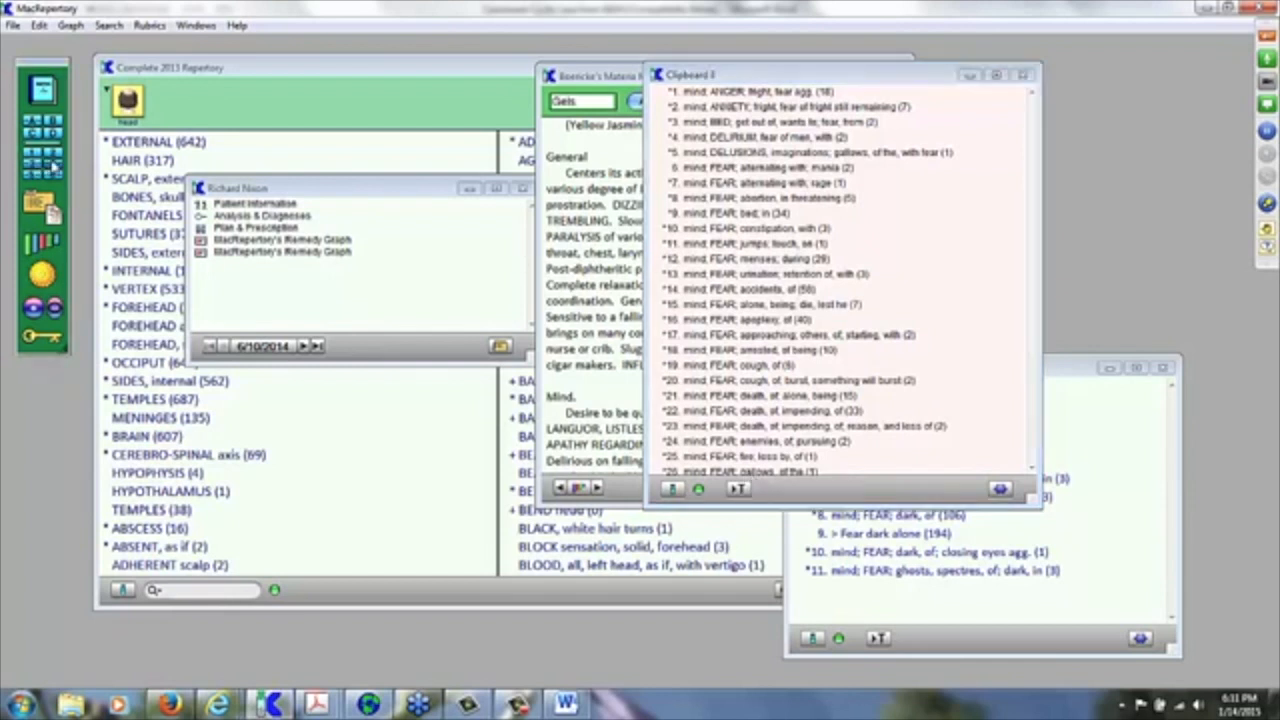
left_click(35, 175)
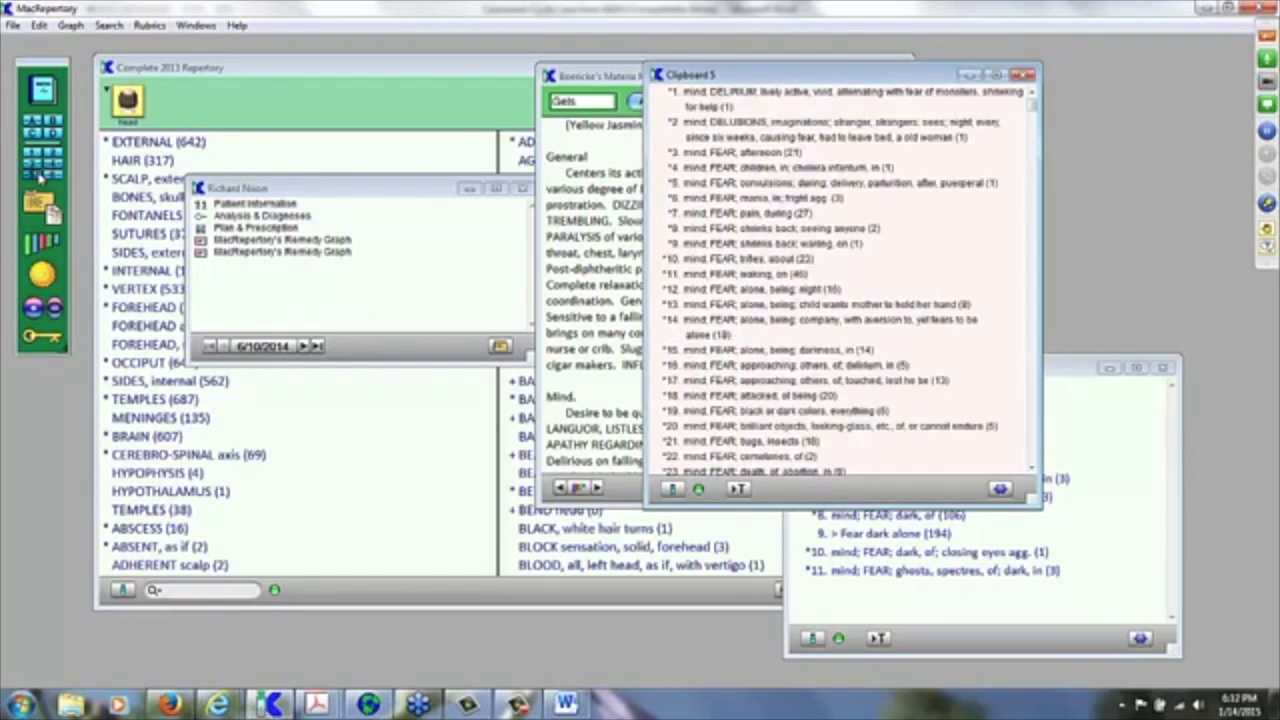
left_click(57, 175)
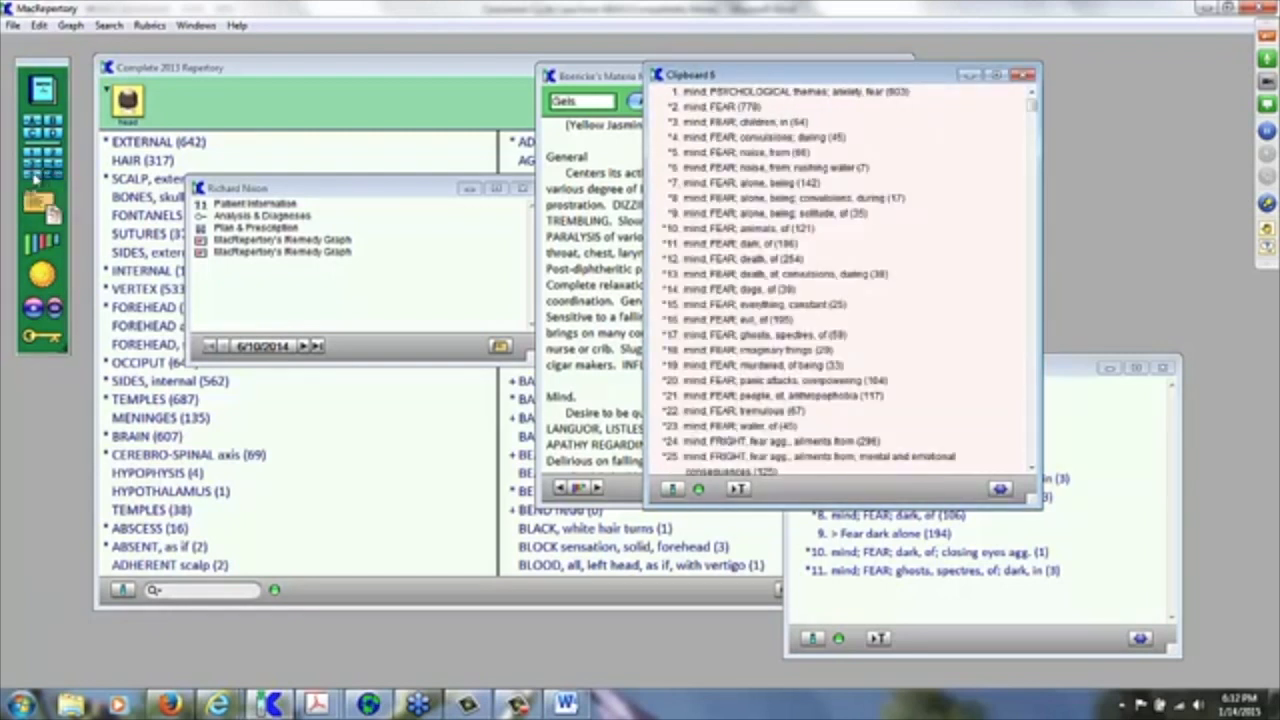
left_click(35, 177)
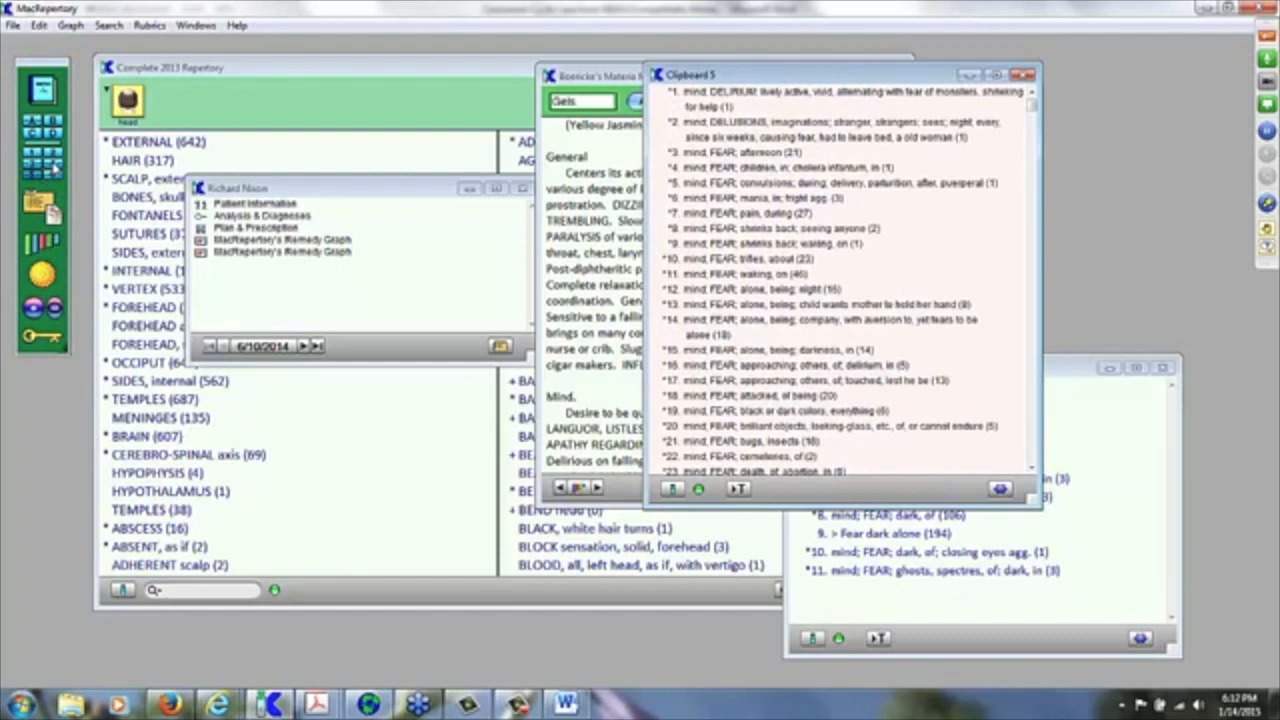
left_click(57, 166)
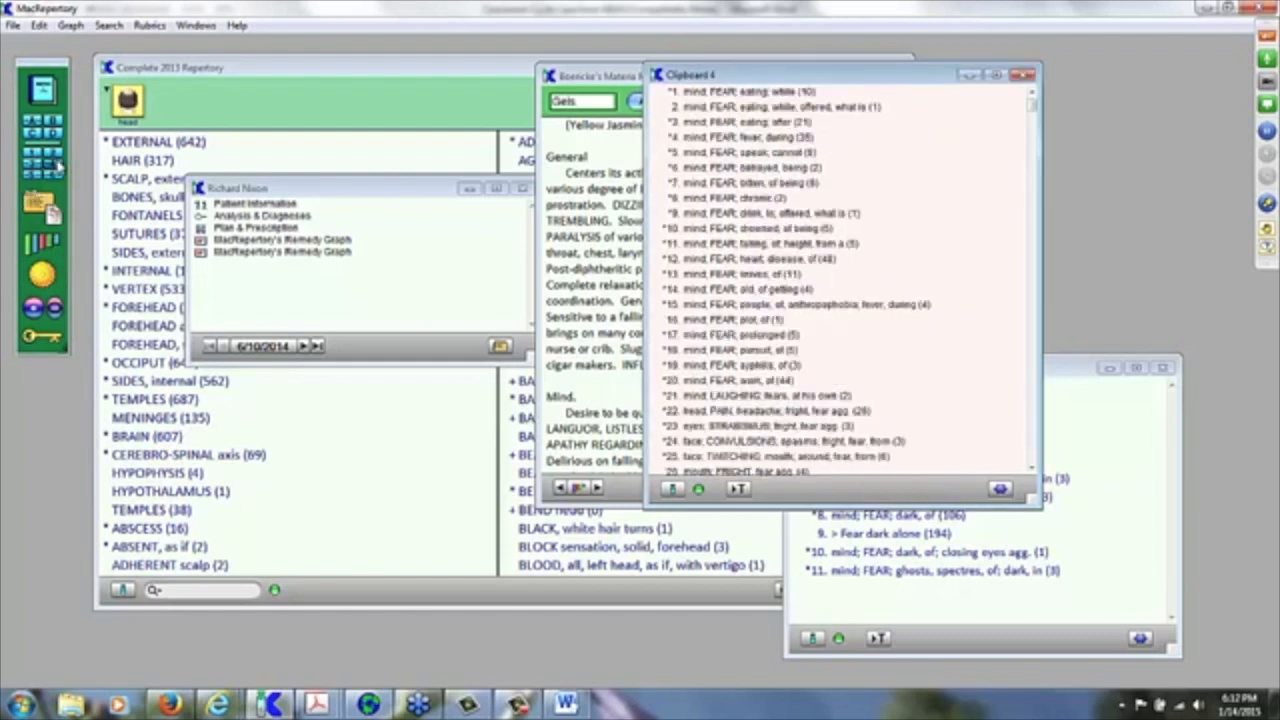
left_click(34, 169)
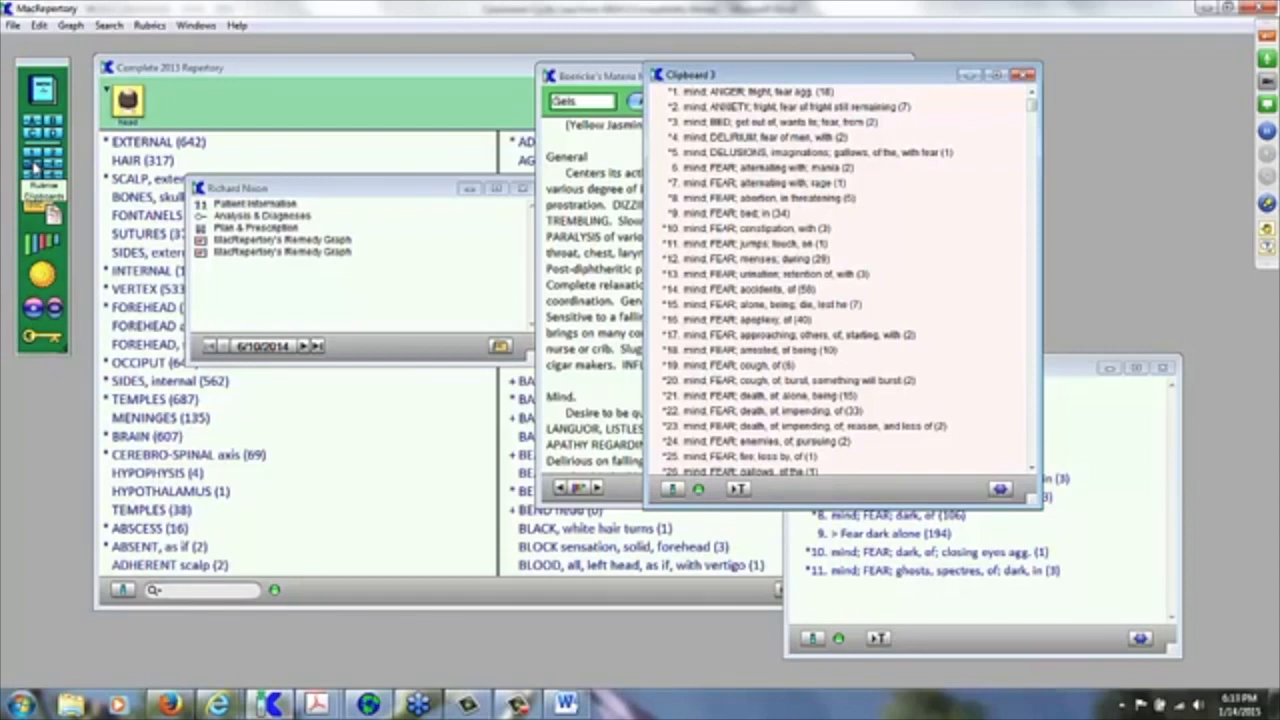
Step: Clear the previous remedies and enter the search words 'fear' and 'dark'
left_click(35, 170)
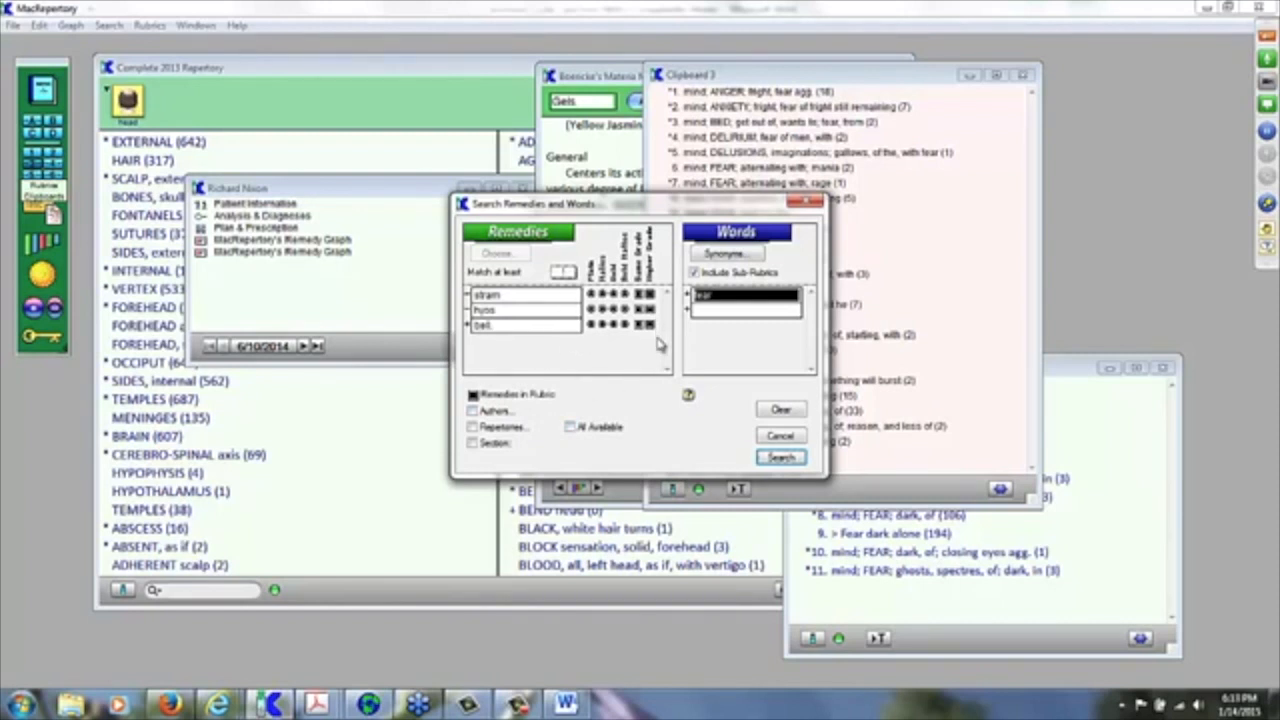
left_click(781, 411)
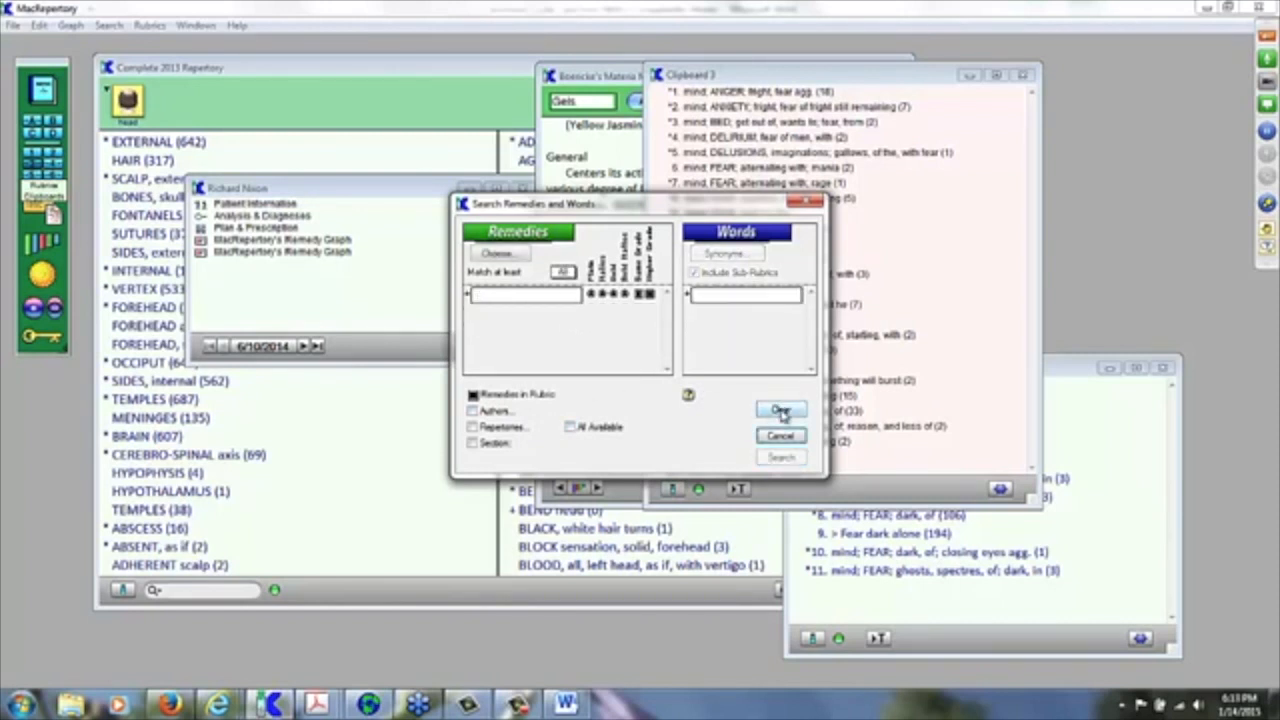
left_click(740, 297)
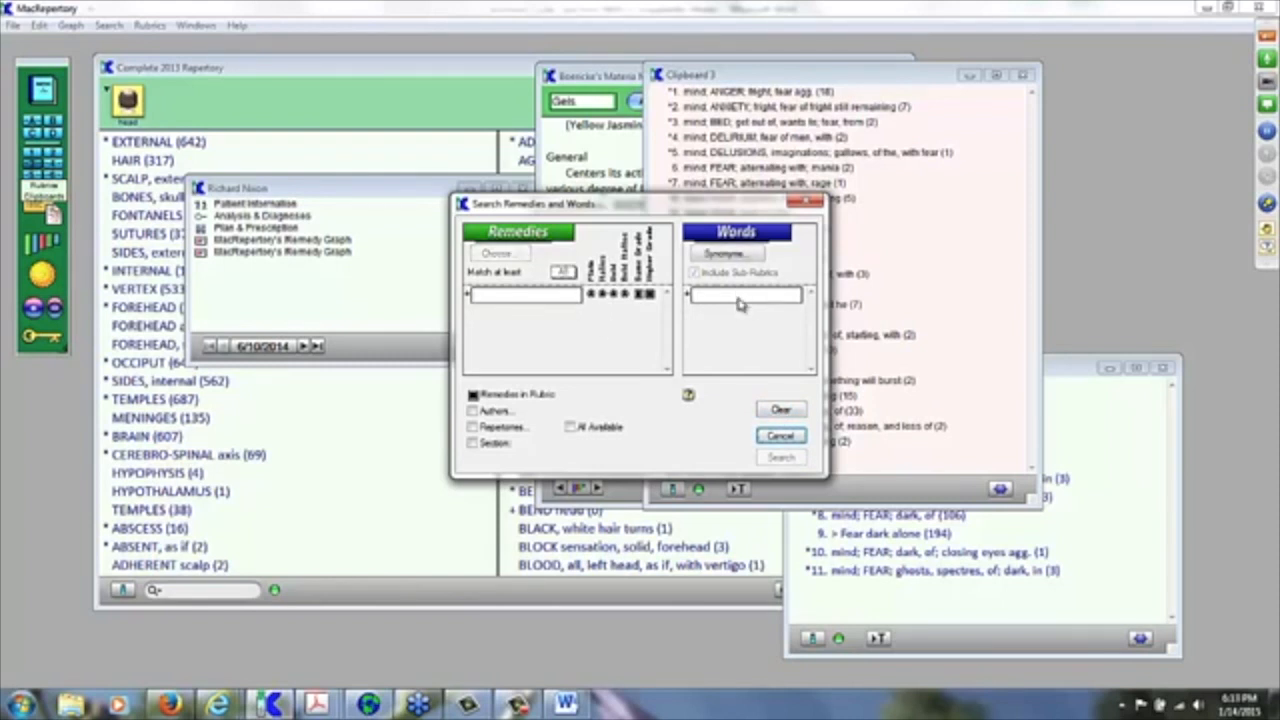
type("fear")
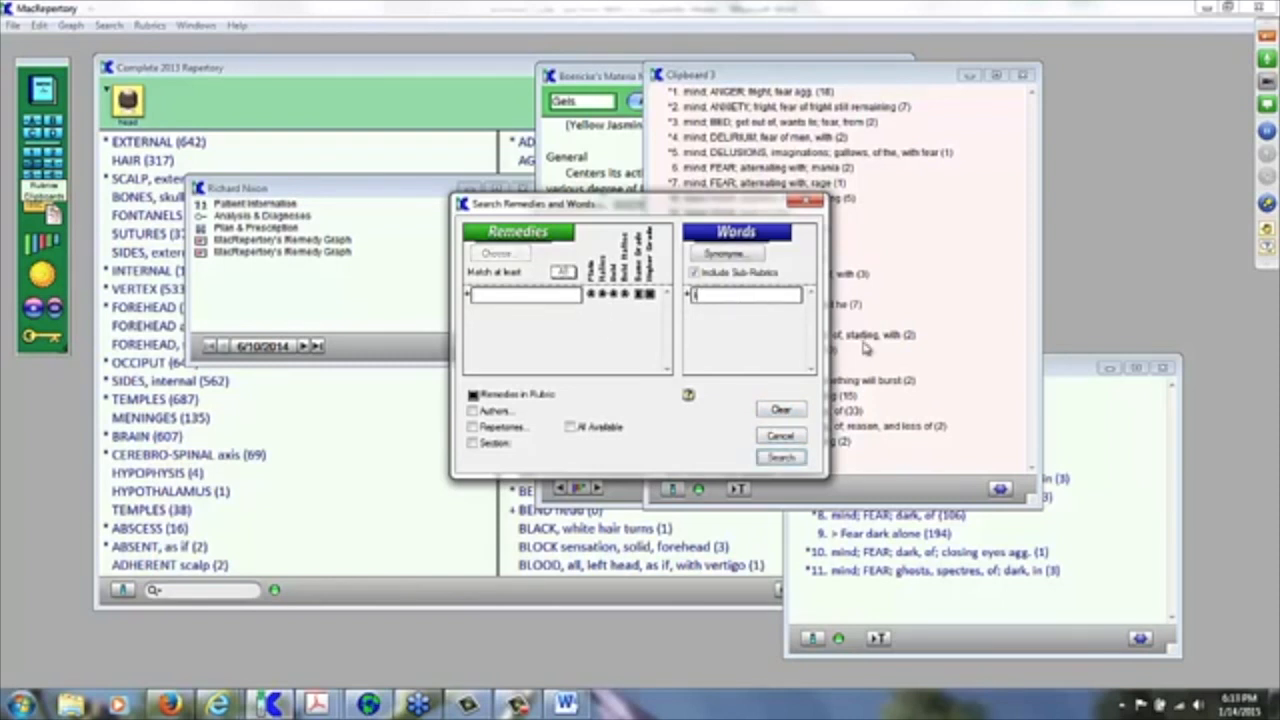
key("Return")
type("dark")
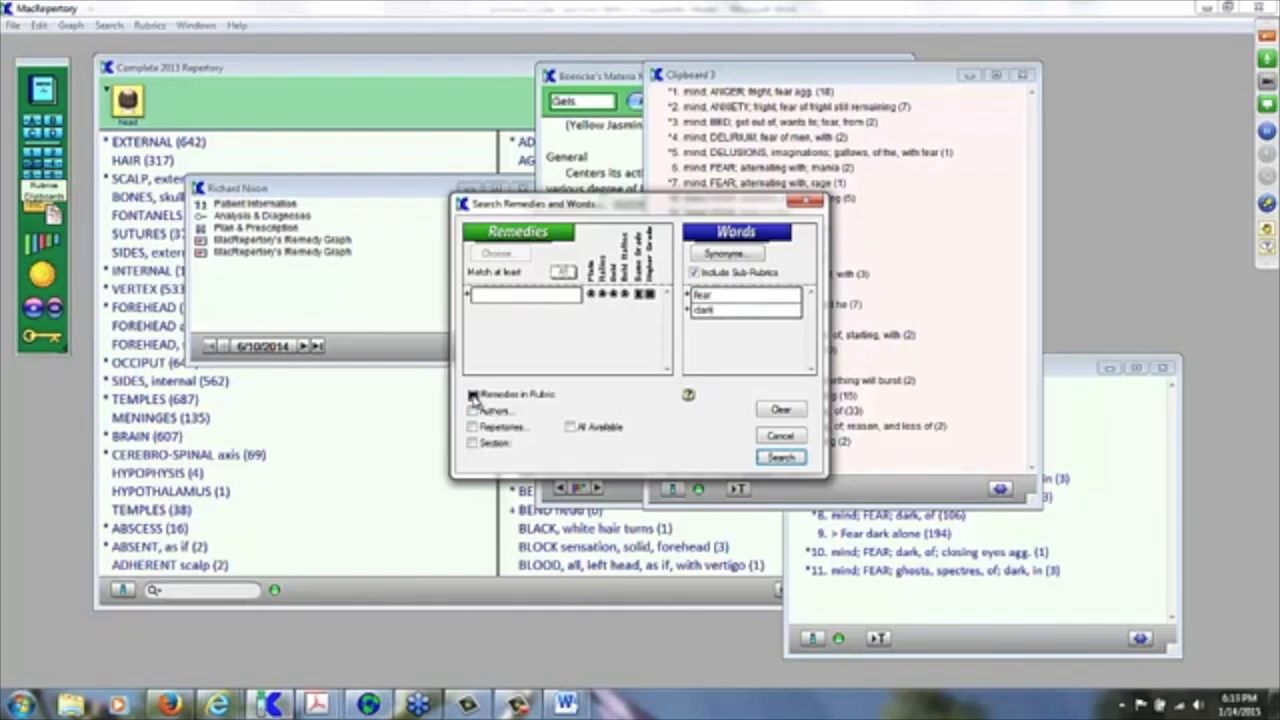
left_click(474, 396)
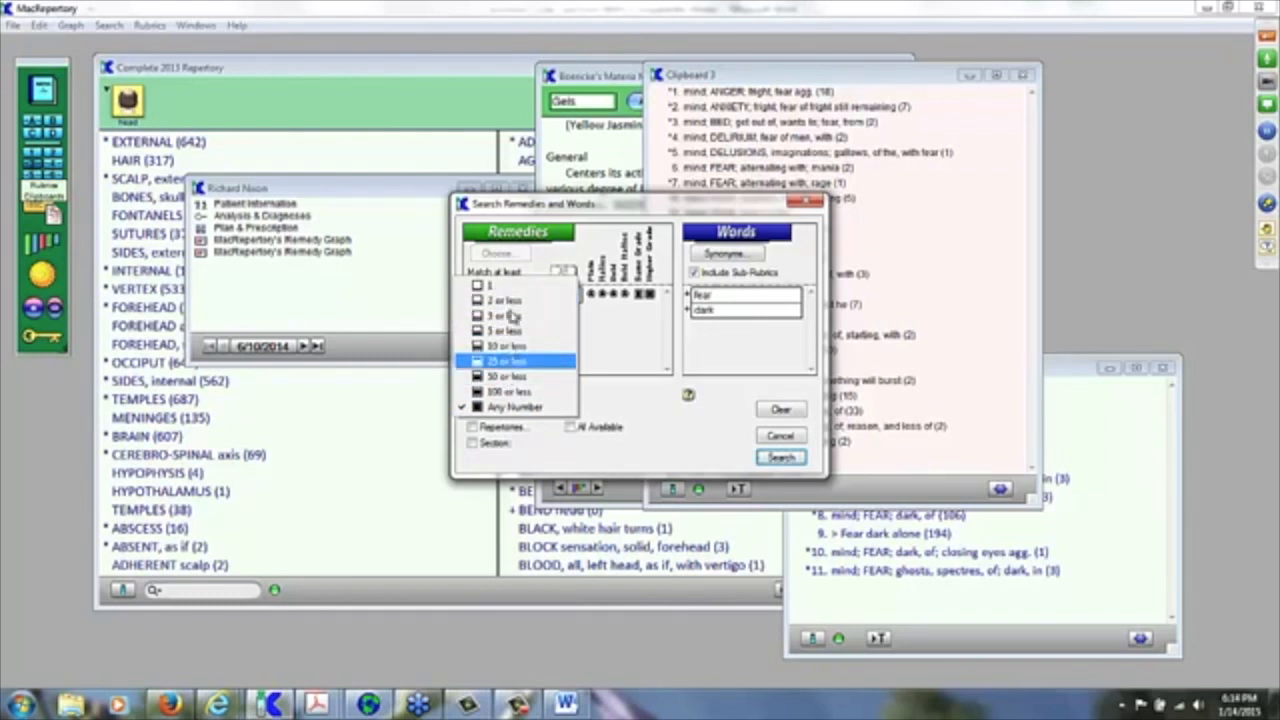
left_click(612, 360)
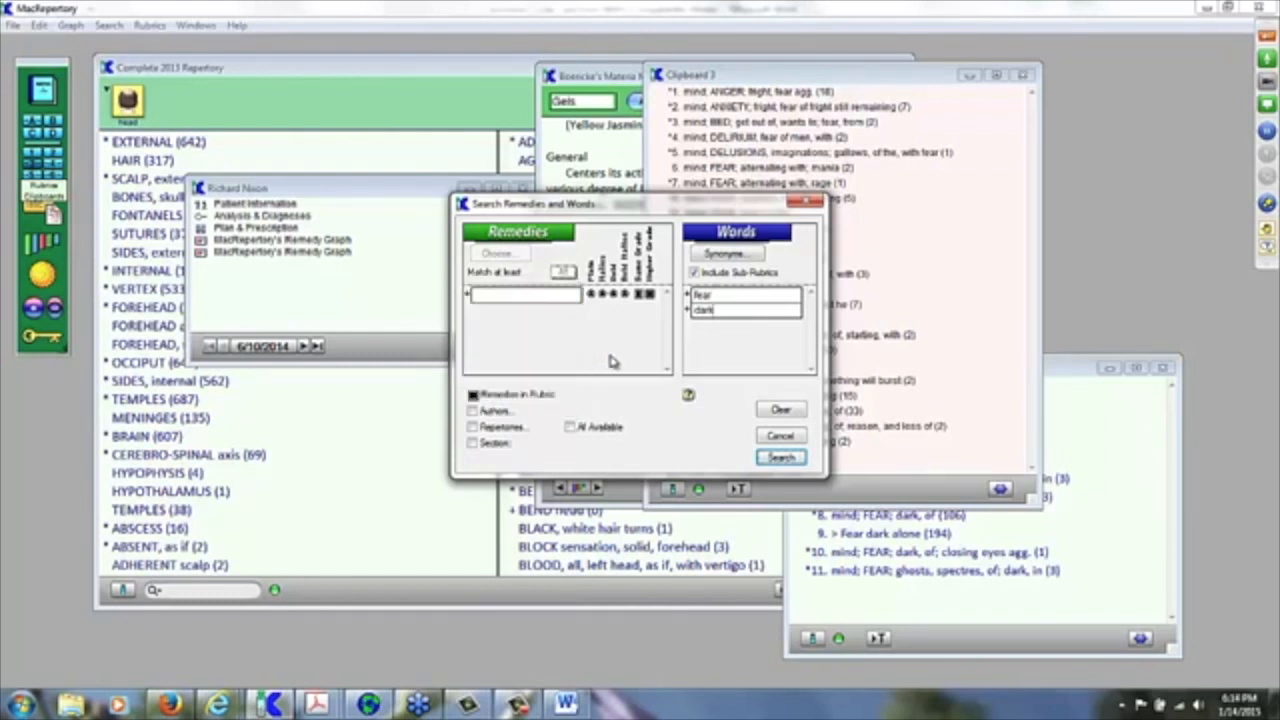
left_click(476, 414)
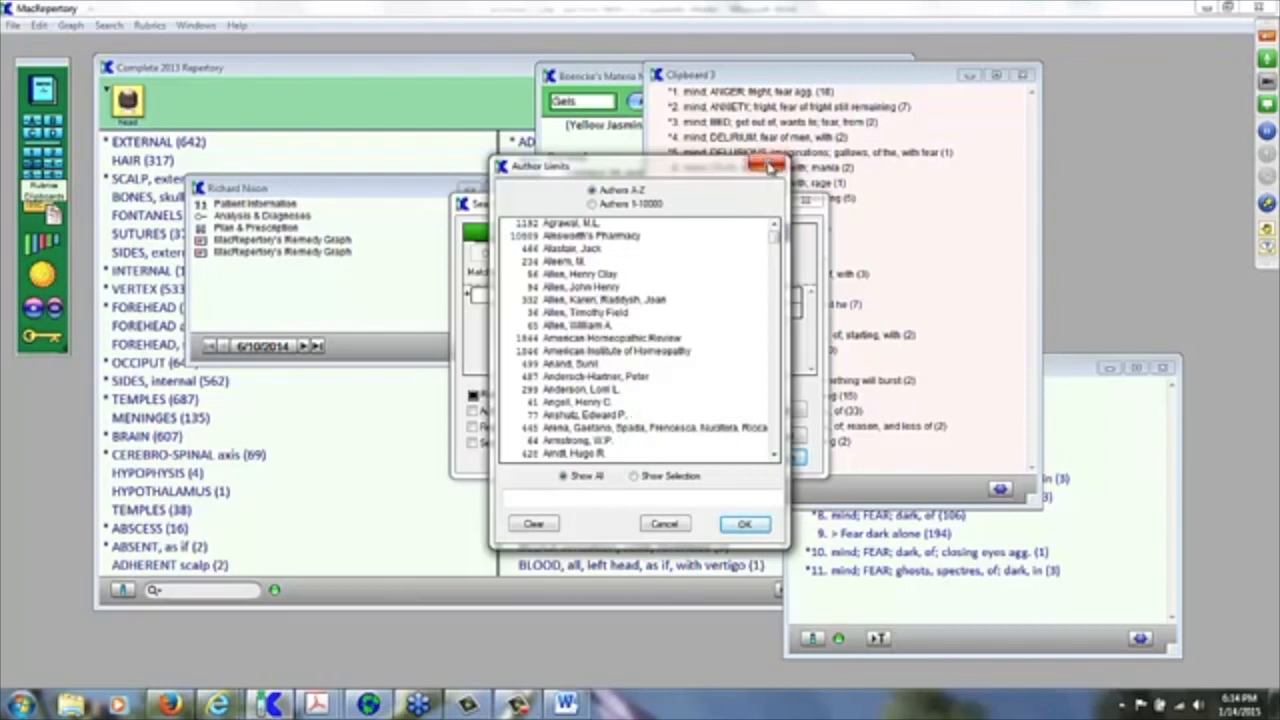
left_click(770, 166)
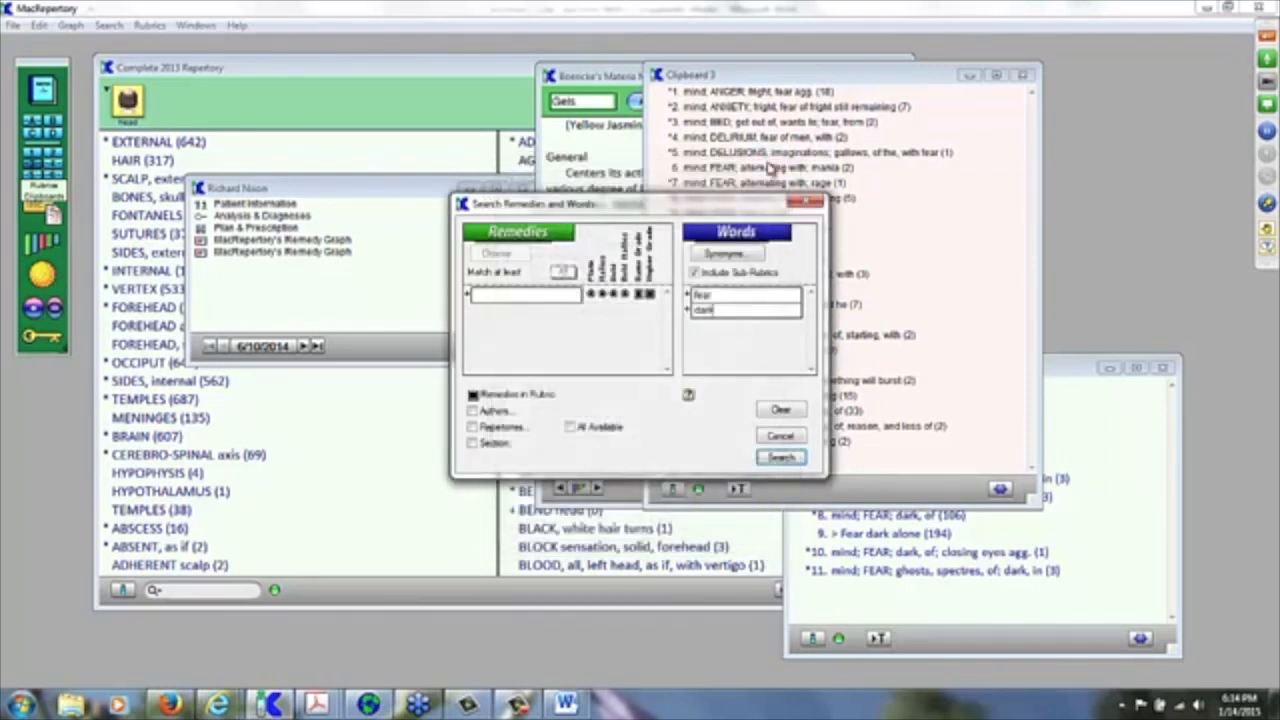
left_click(473, 427)
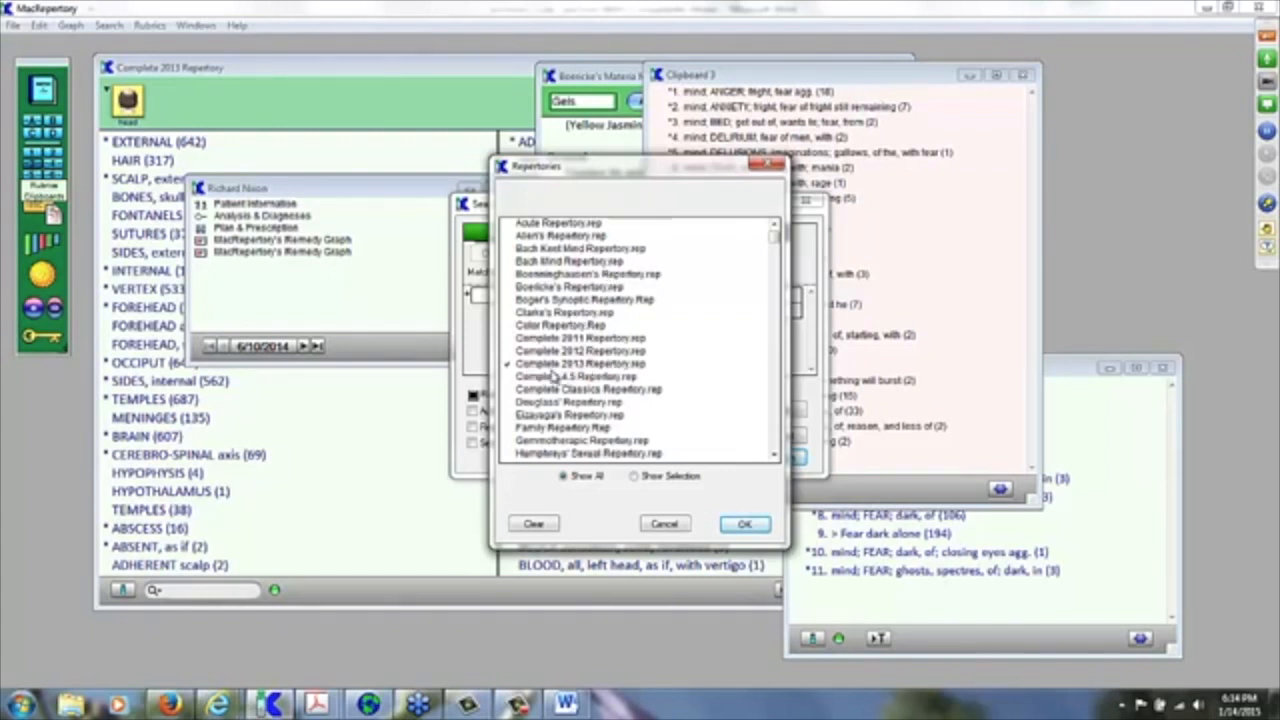
left_click(770, 164)
left_click(476, 443)
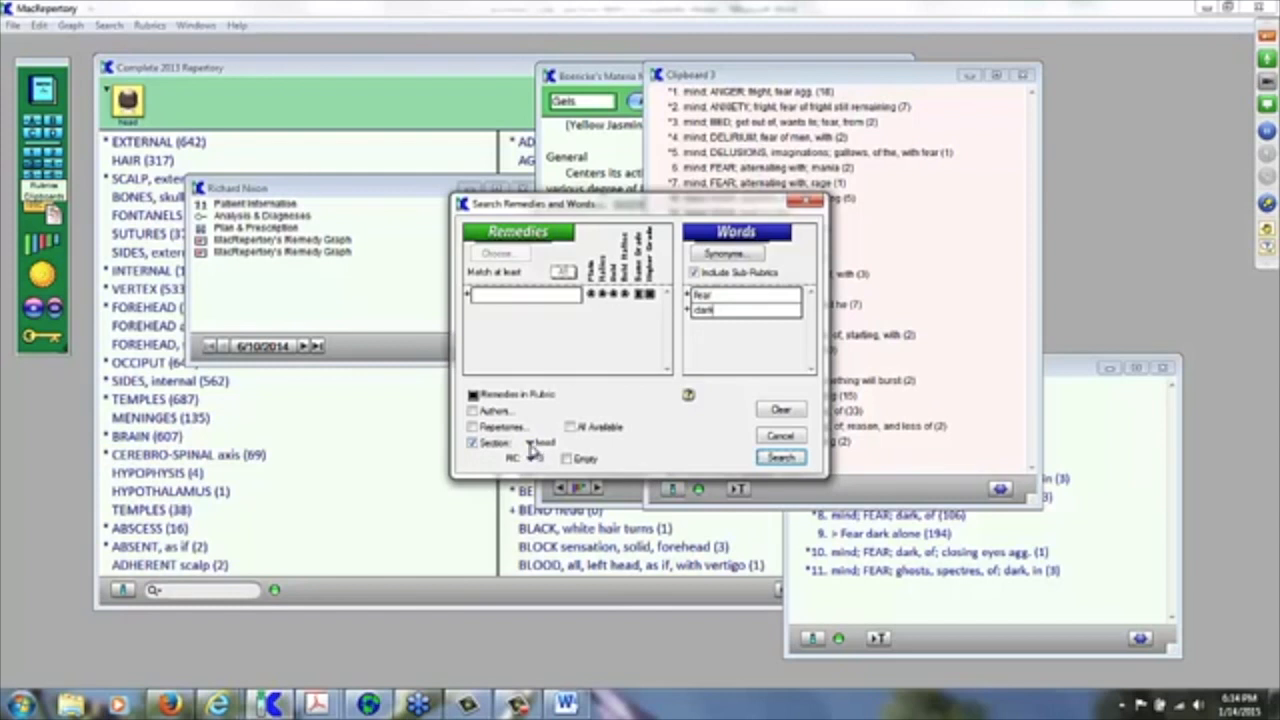
left_click(535, 445)
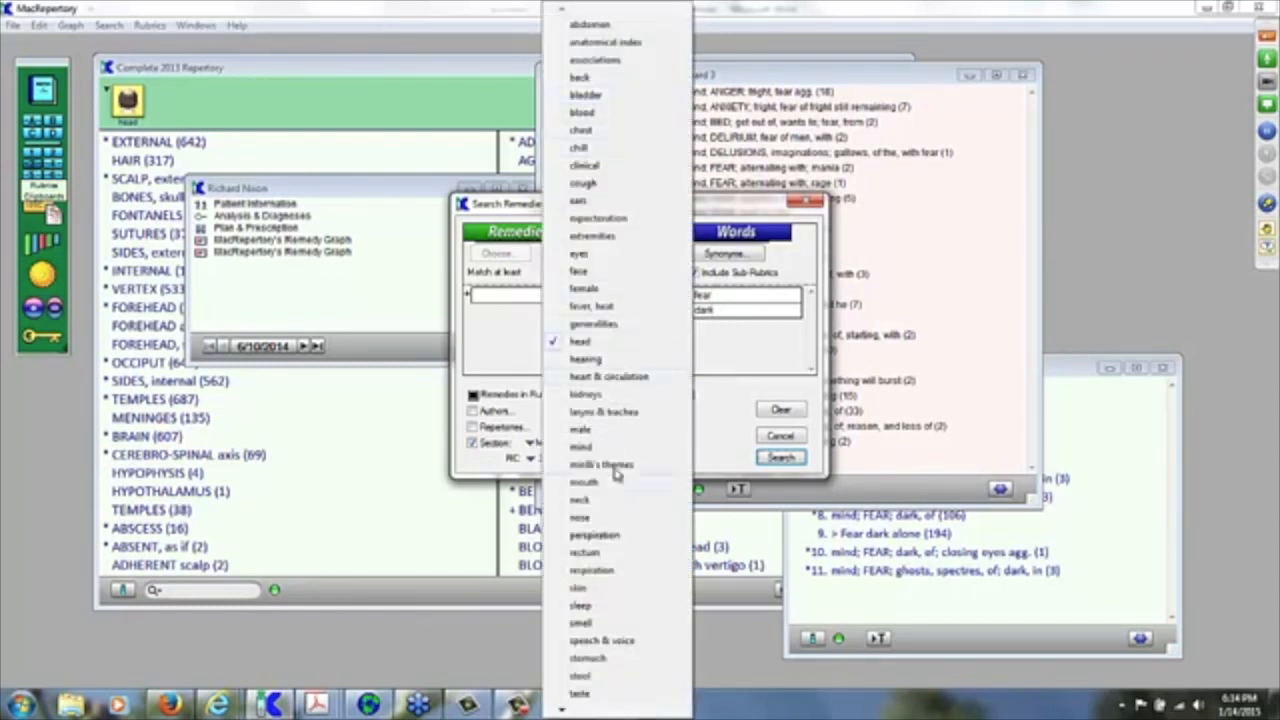
left_click(716, 421)
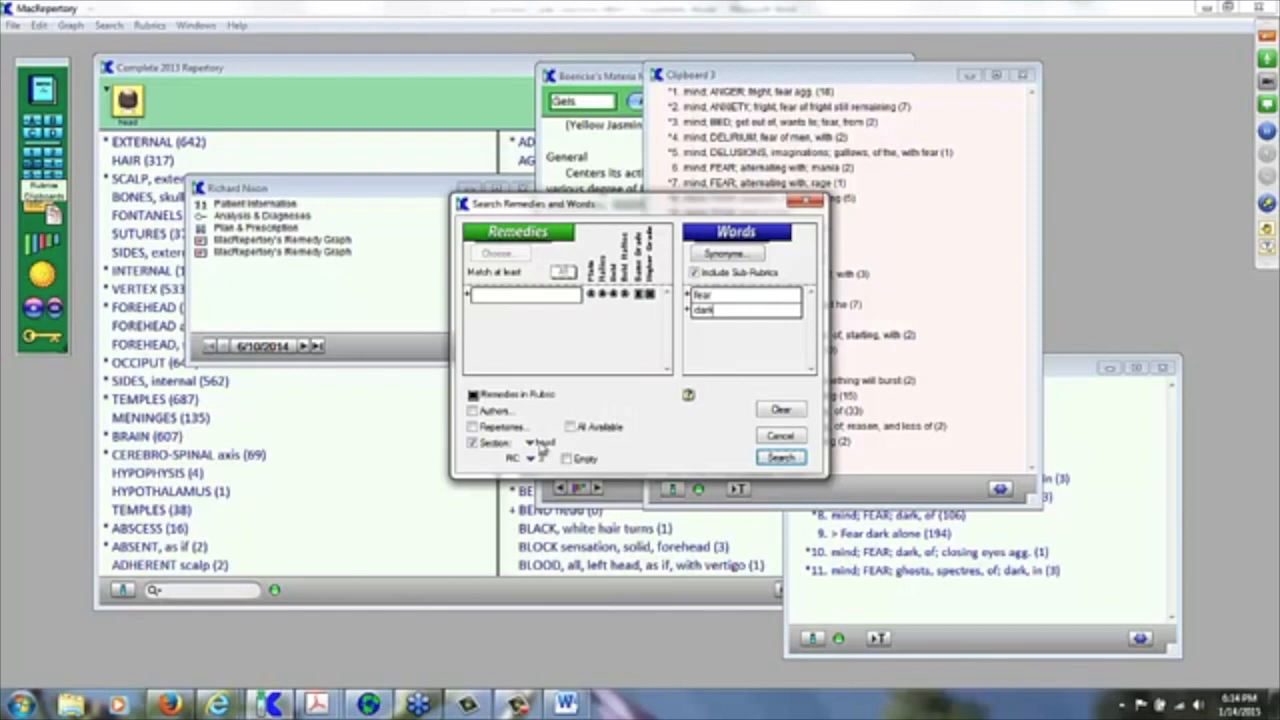
left_click(473, 443)
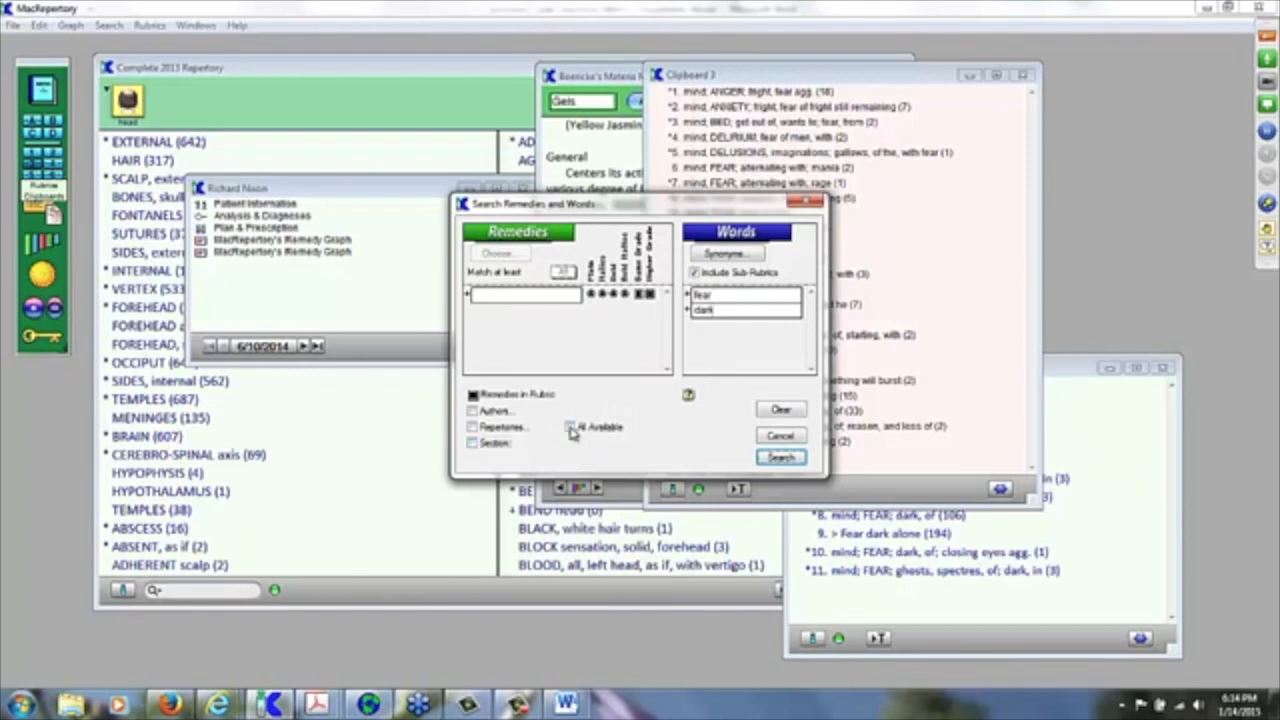
Step: Tick All Available and run the fear-and-dark search across every repertory
left_click(571, 428)
left_click(735, 310)
left_click(776, 459)
left_click(779, 458)
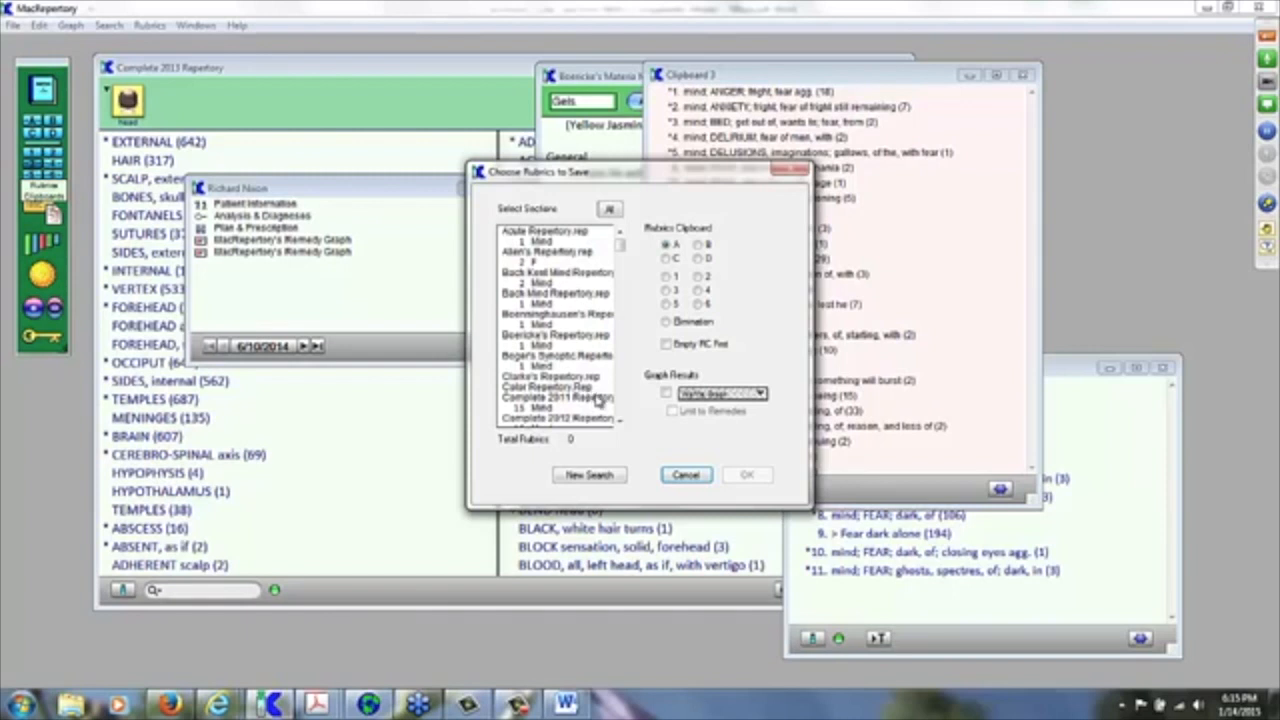
Step: Select every found section, 174 rubrics, and save them into Clipboard 2
left_click(620, 420)
left_click(620, 420)
left_click(620, 420)
left_click(620, 420)
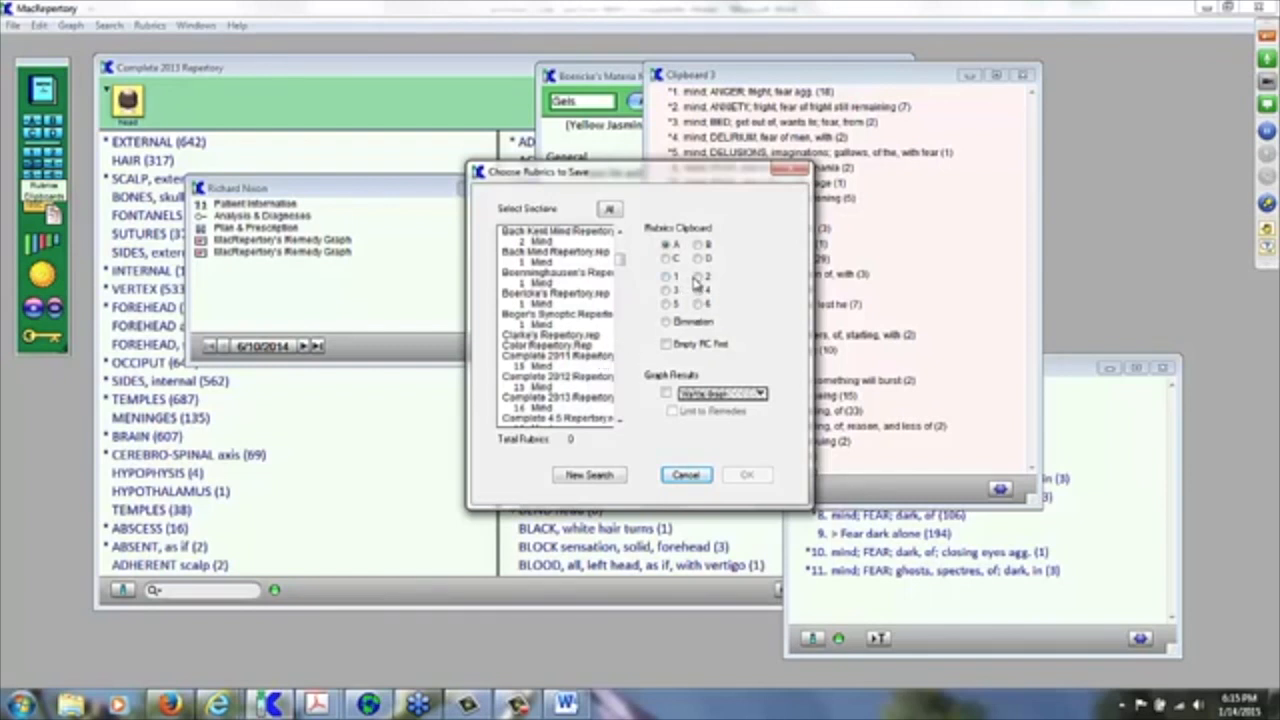
left_click(699, 277)
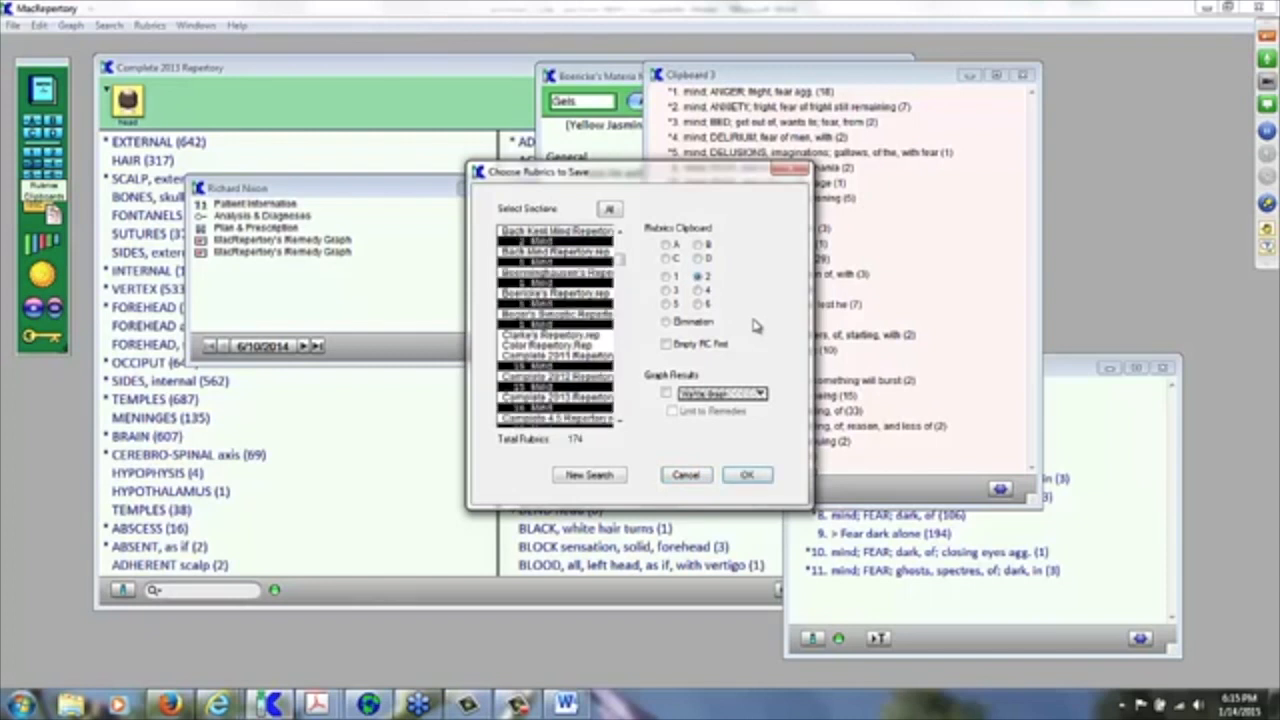
left_click(746, 477)
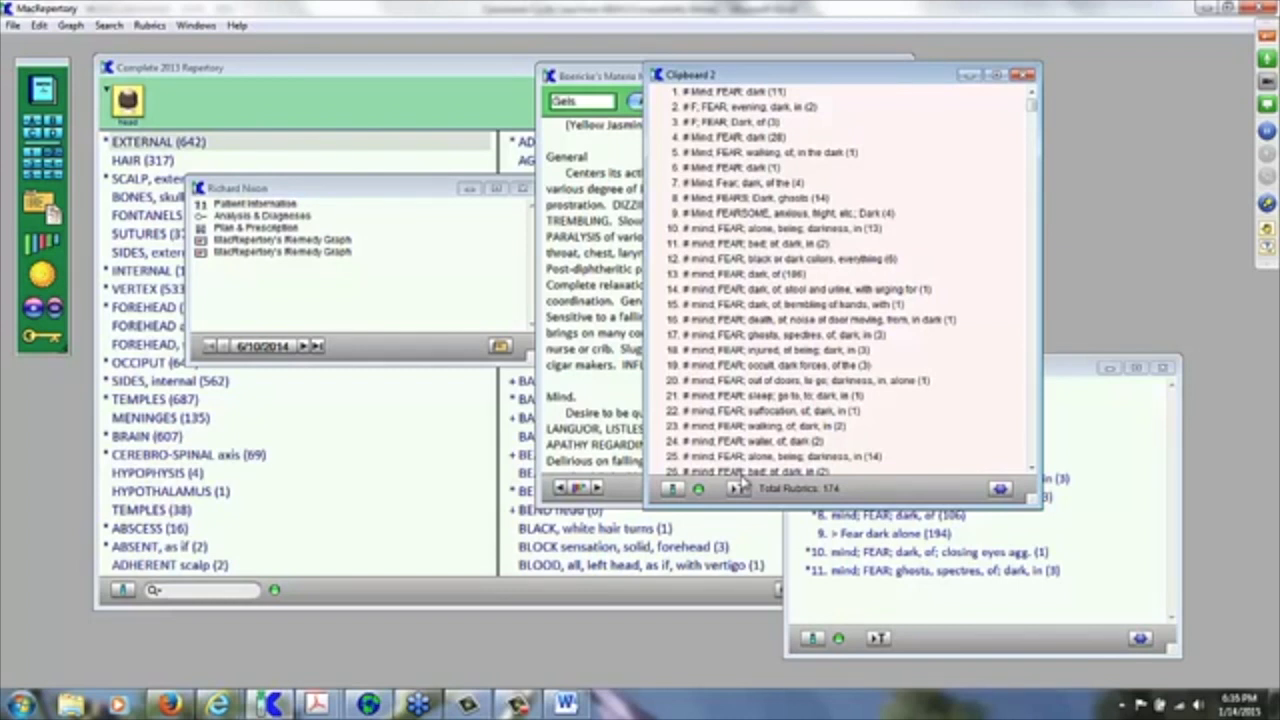
Step: Drag the 'fear of dark, stool and urine, with urging for' rubric from Clipboard 2 into Clipboard A
left_click(739, 487)
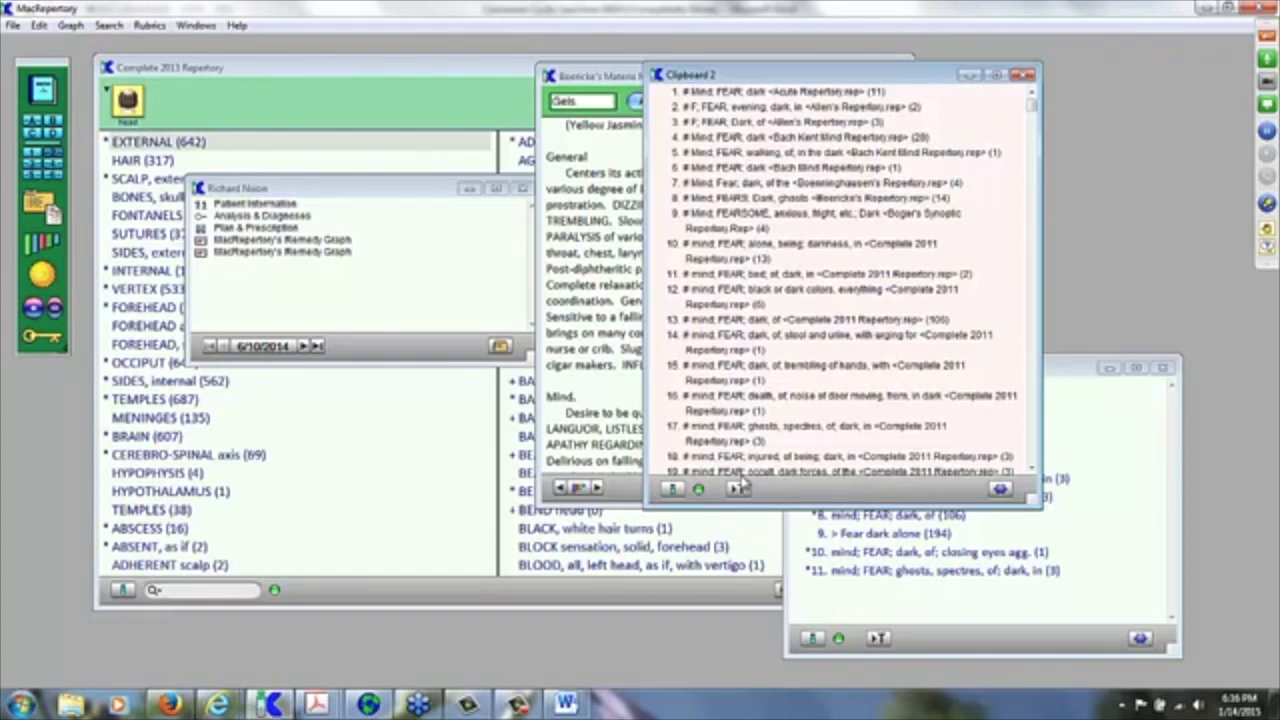
left_click(738, 487)
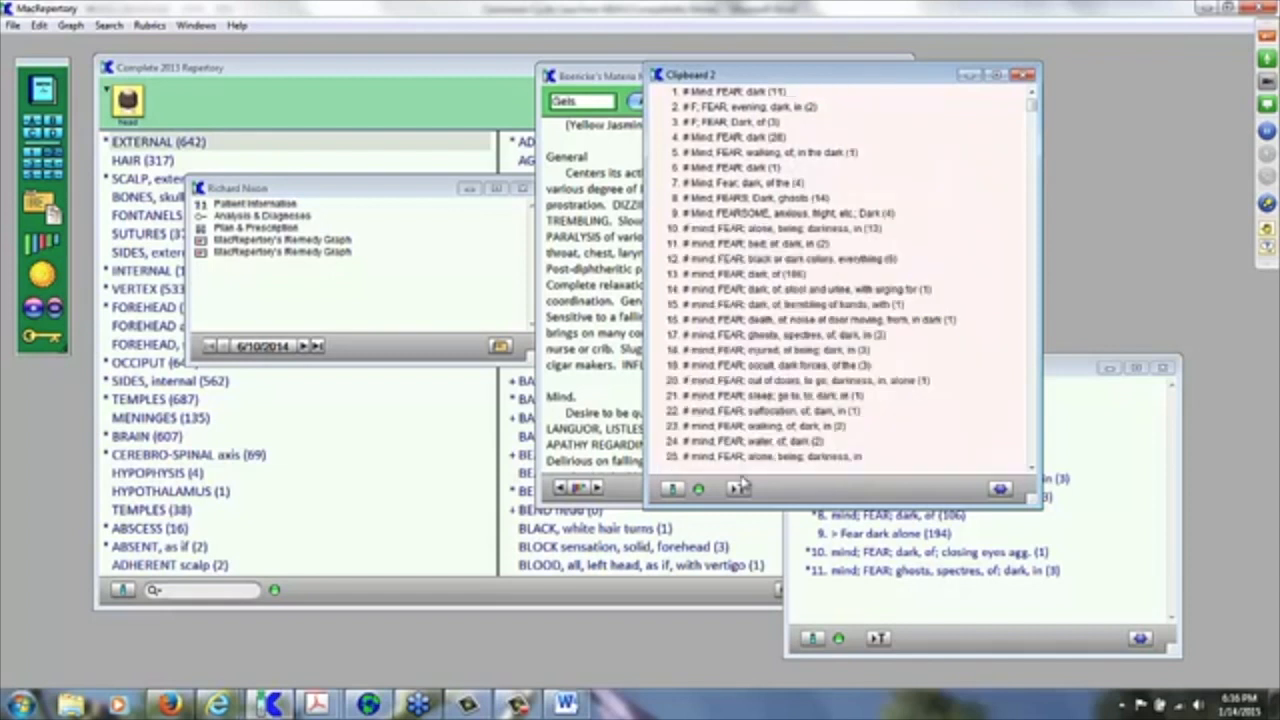
left_click(704, 289)
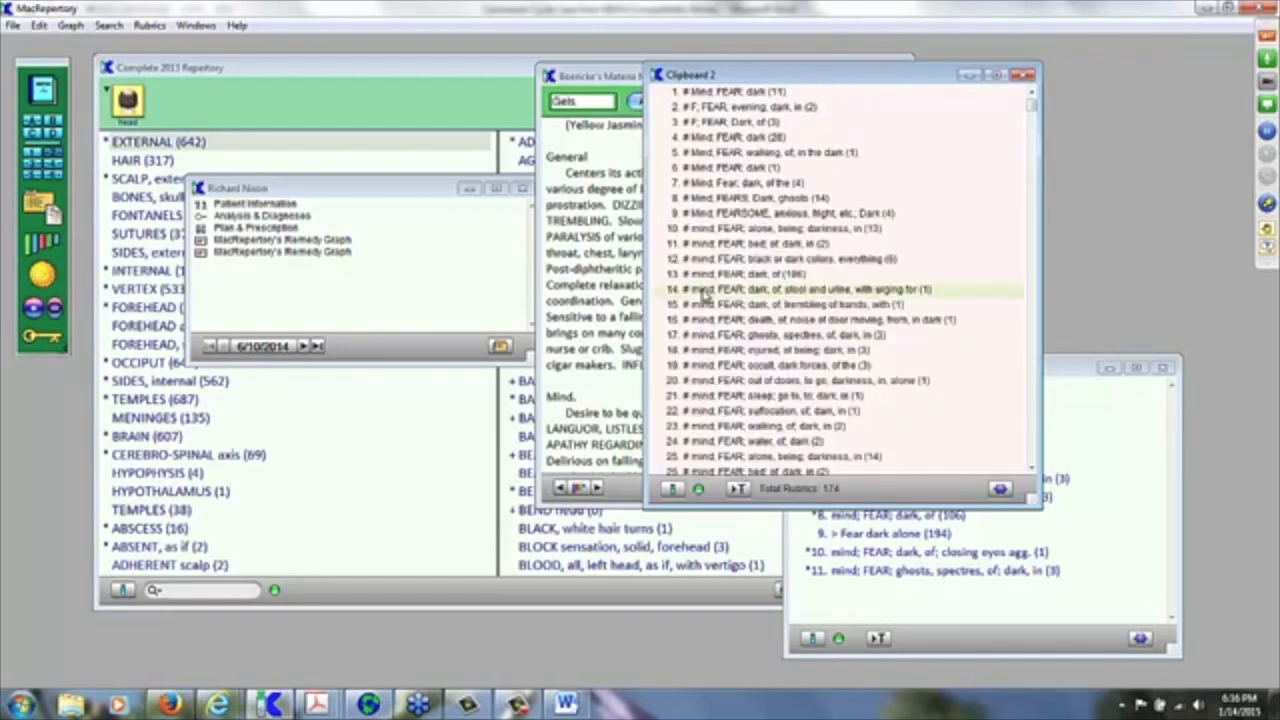
left_click_drag(704, 289, 908, 602)
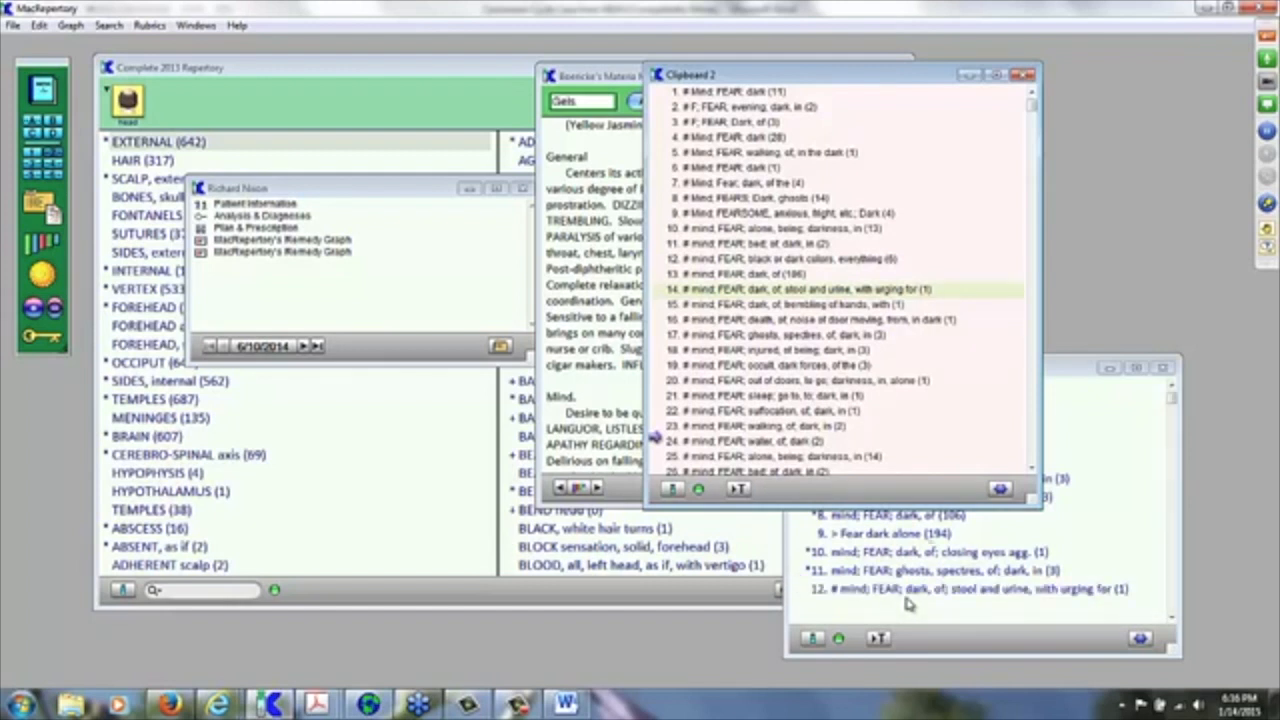
left_click(1070, 370)
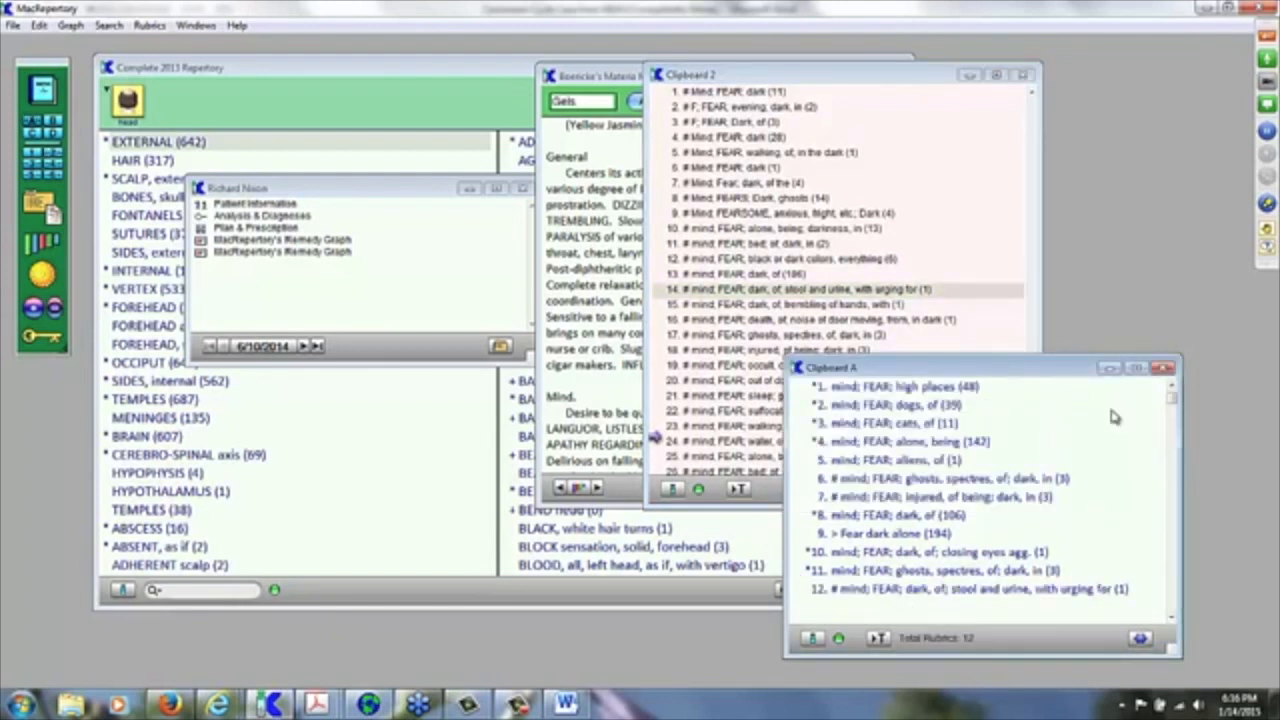
Step: Display Clipboard A's 12 rubrics as a remedy graph with the rubric-name column widened
key("ctrl+g")
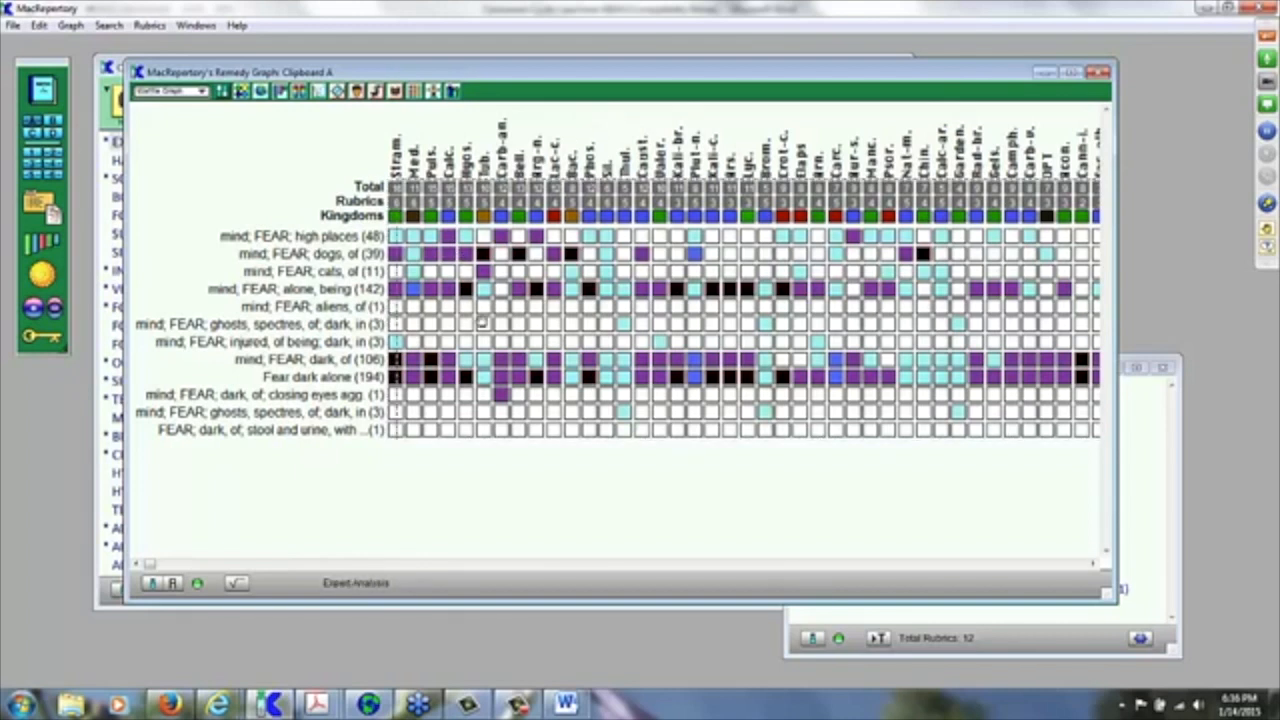
left_click_drag(616, 322, 618, 327)
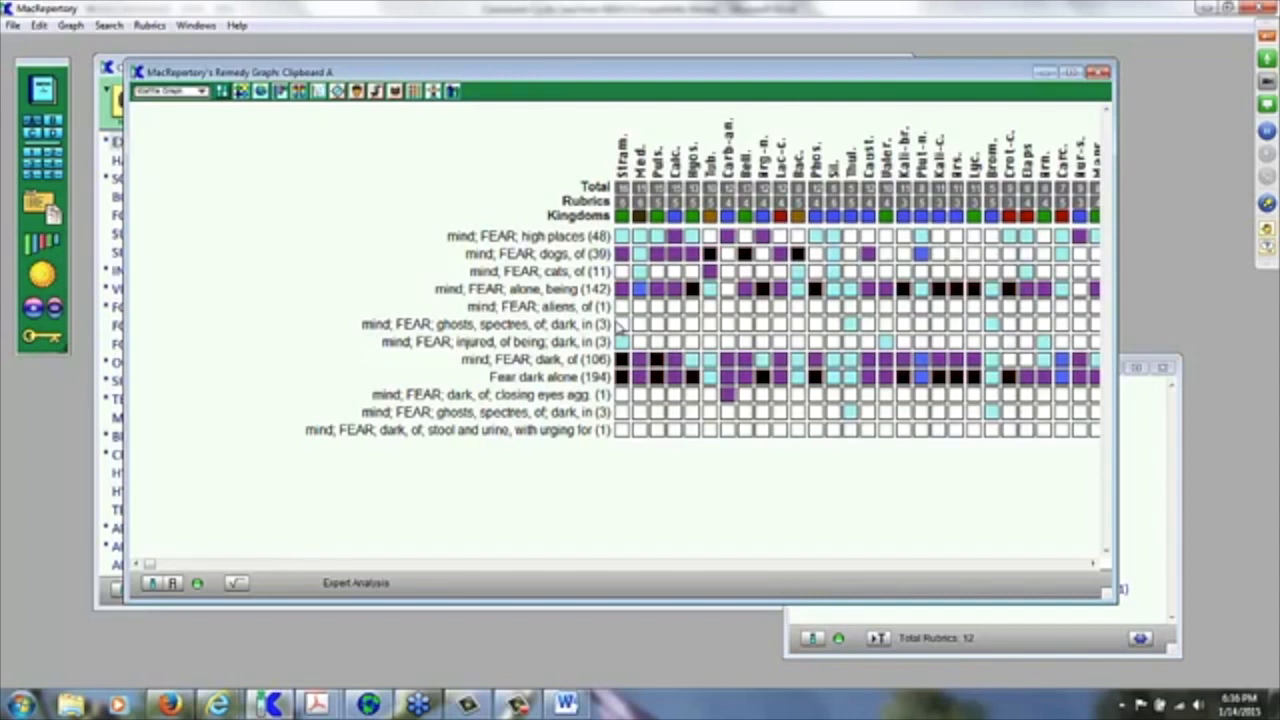
key("ctrl+f")
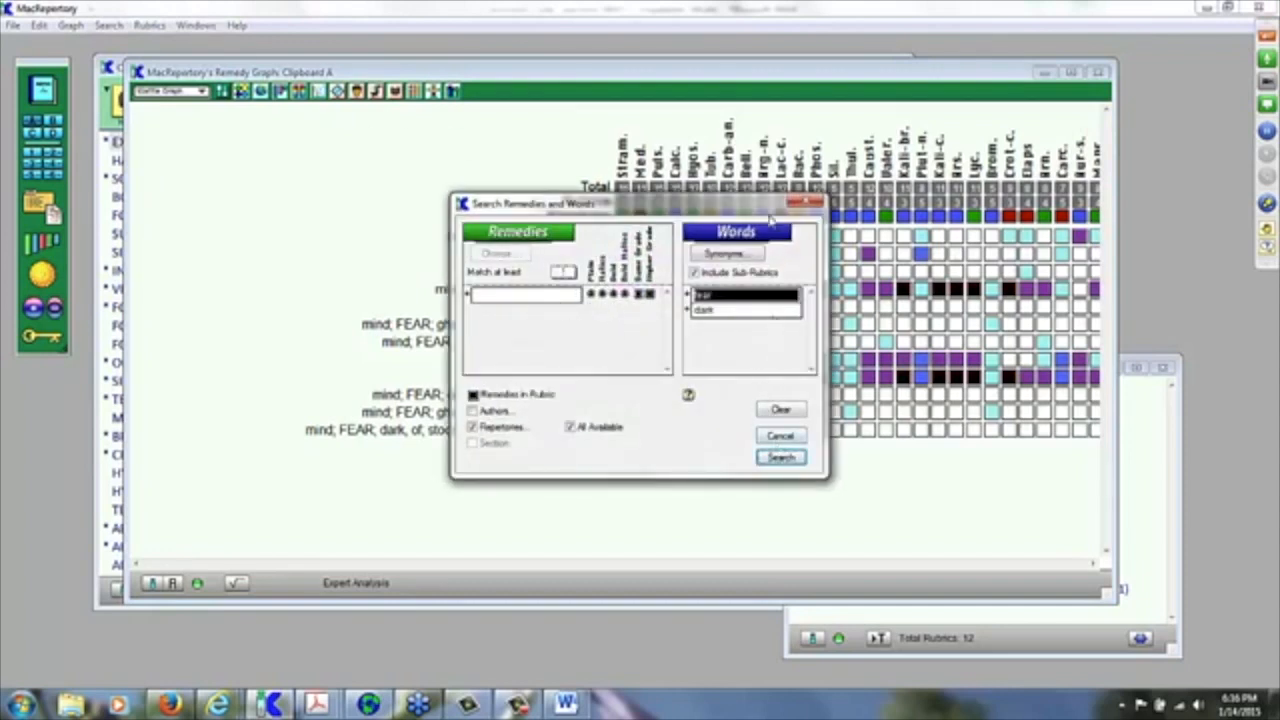
Step: Close the Search Remedies and Words dialog and start a Concepts search from the Search menu
left_click(814, 202)
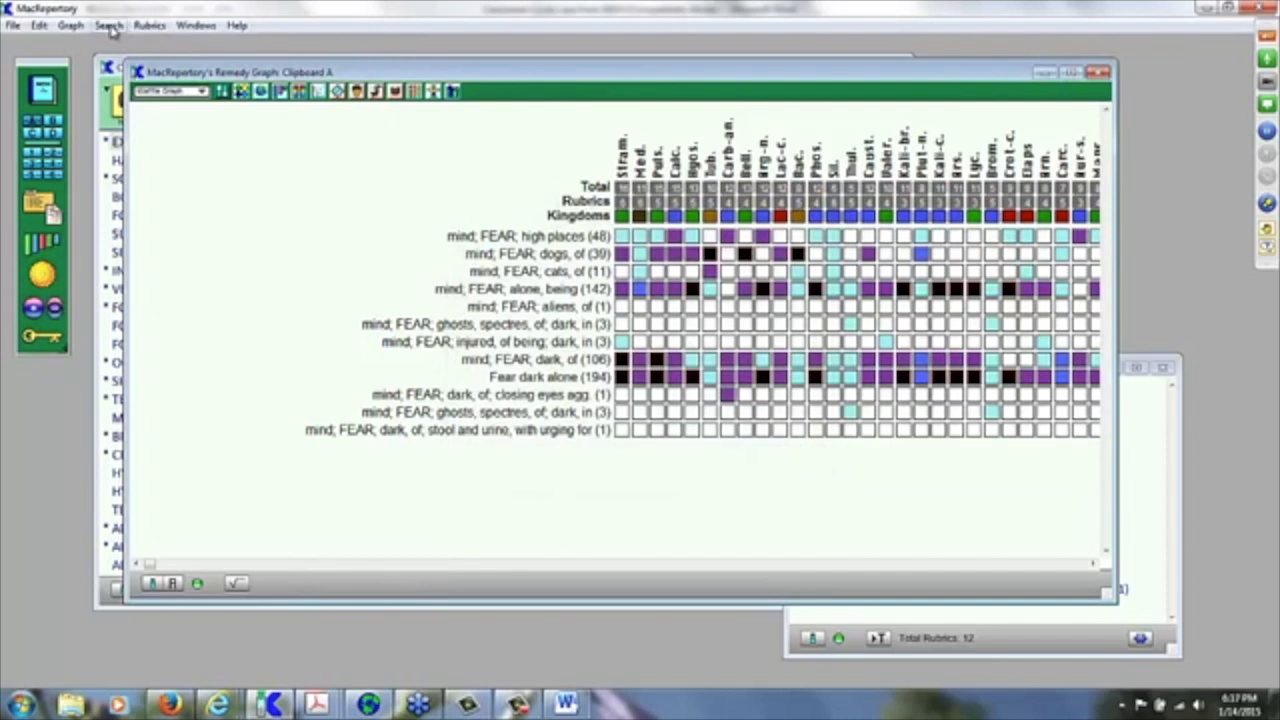
left_click(110, 27)
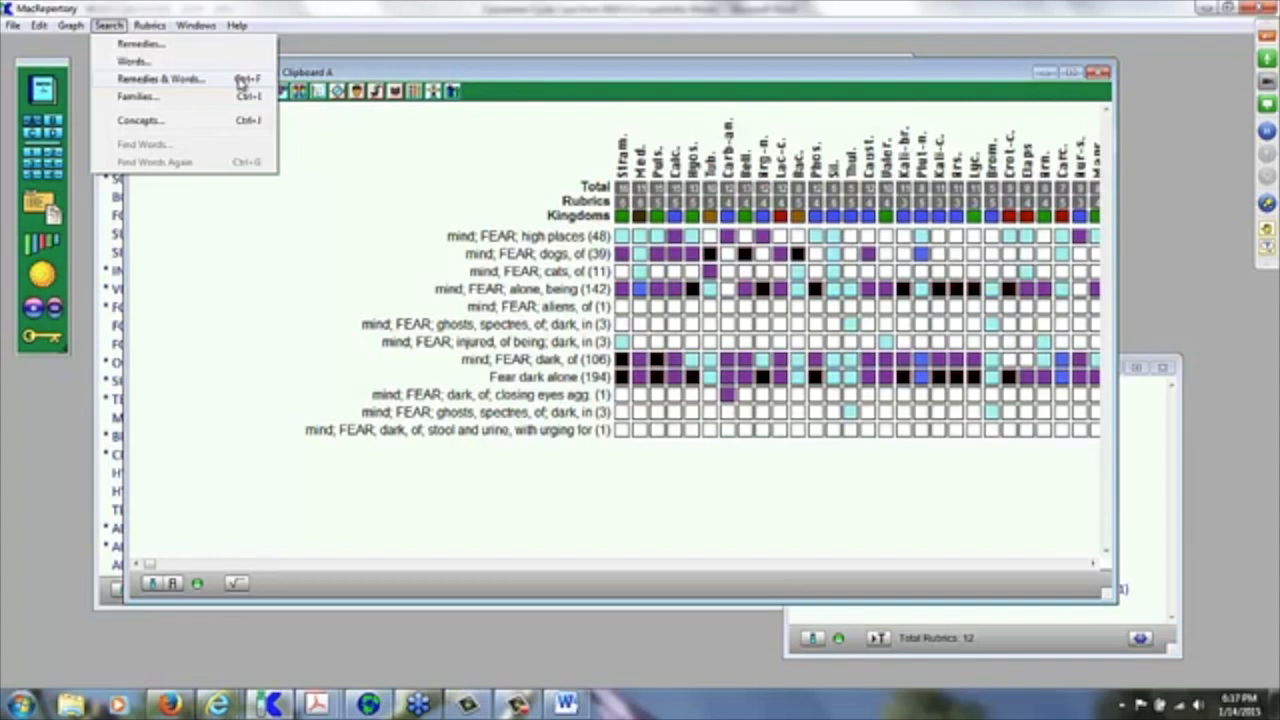
left_click(400, 47)
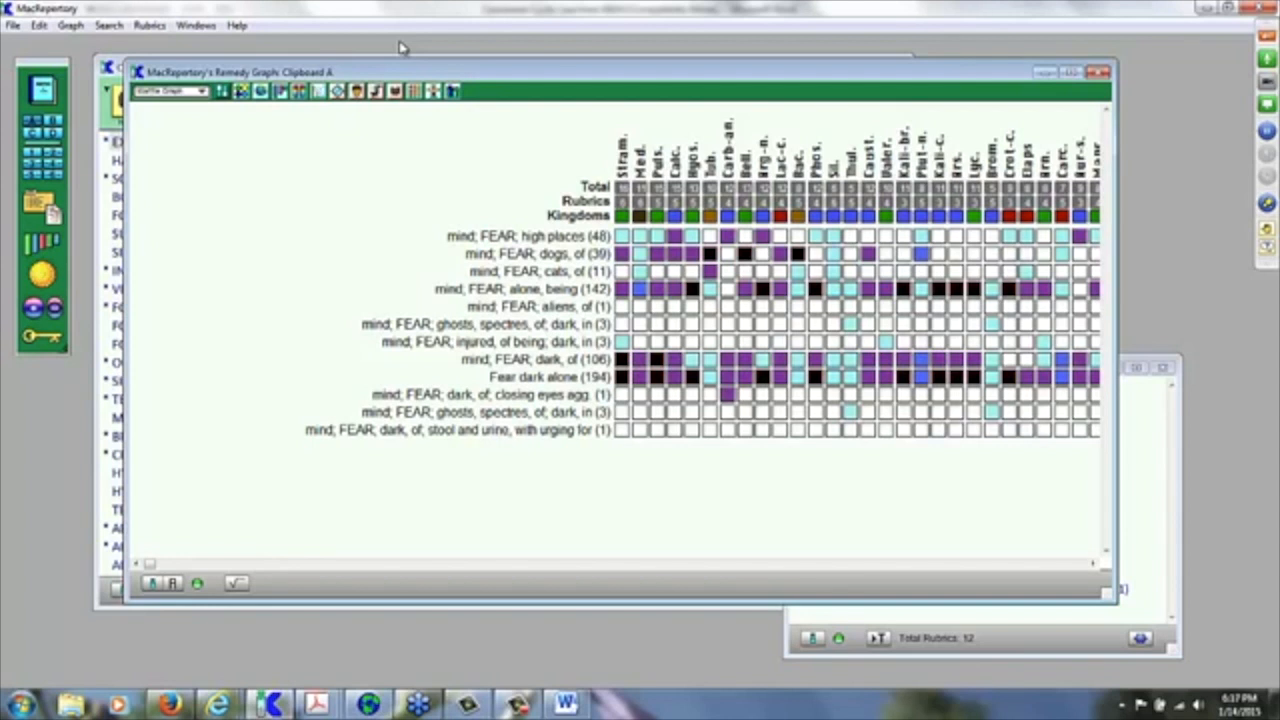
left_click(108, 27)
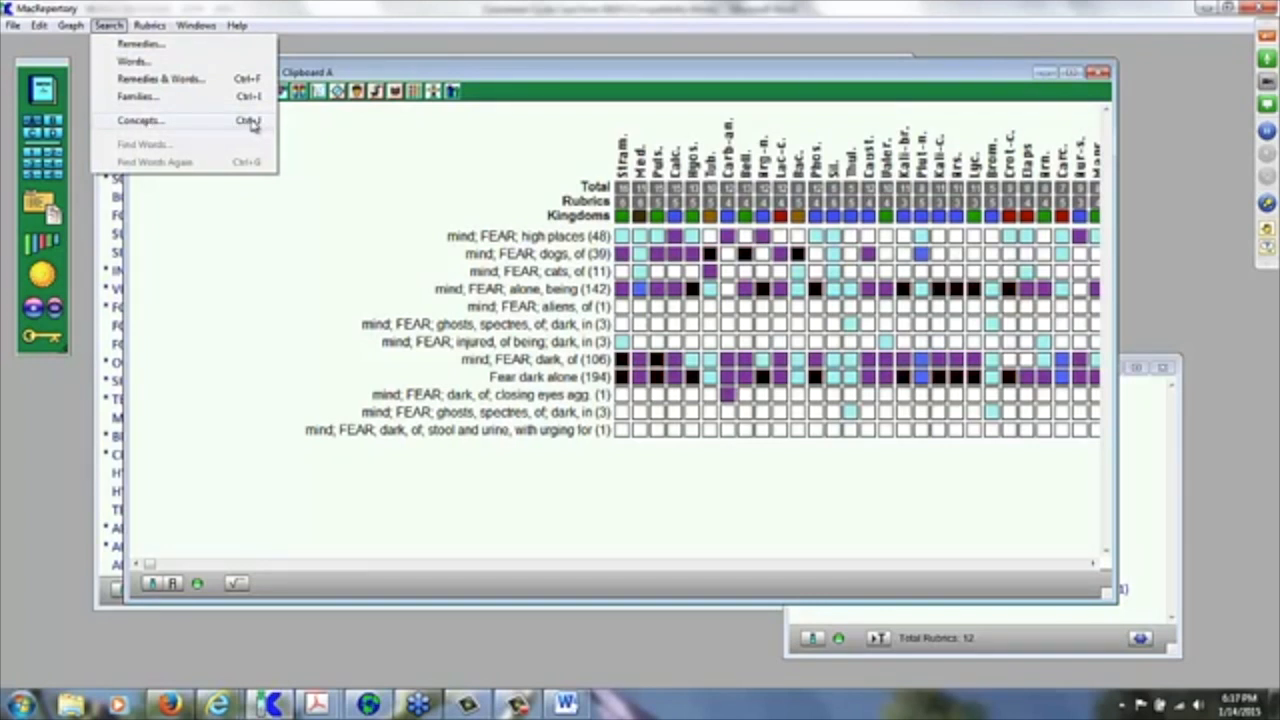
left_click(250, 122)
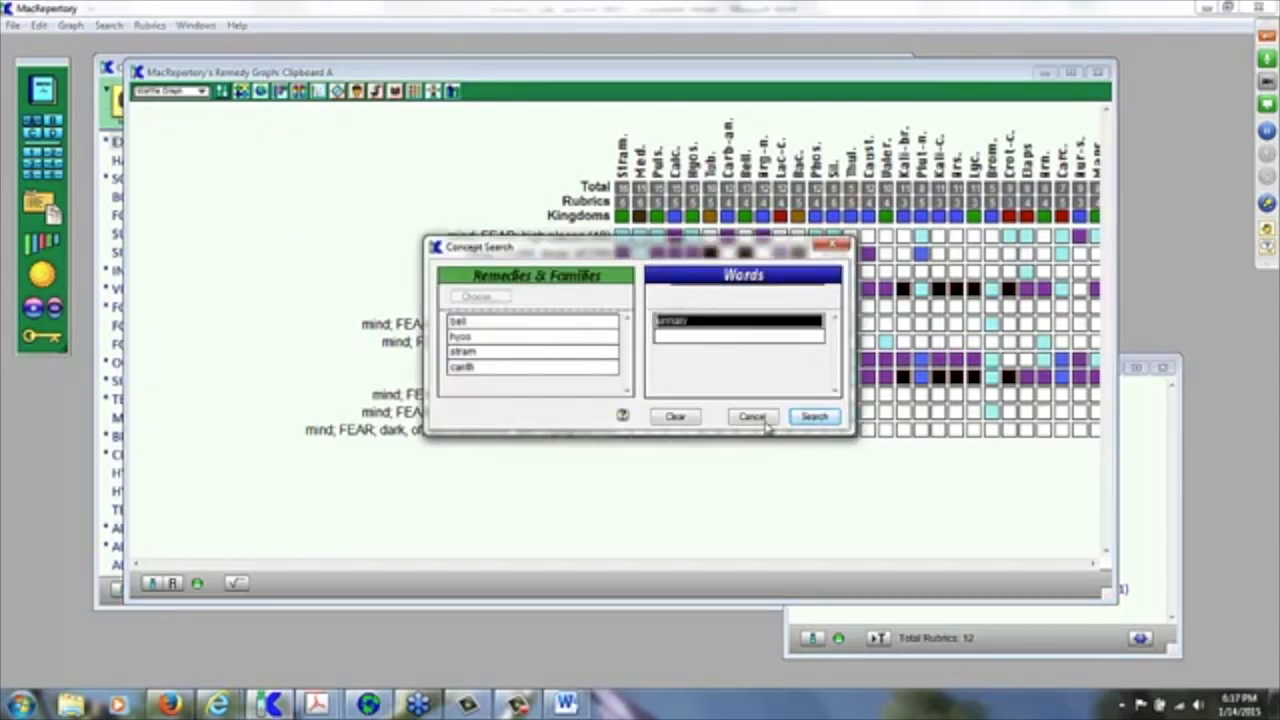
Step: Clear the previous remedies and the word urinary from the Concept Search dialog
left_click(675, 418)
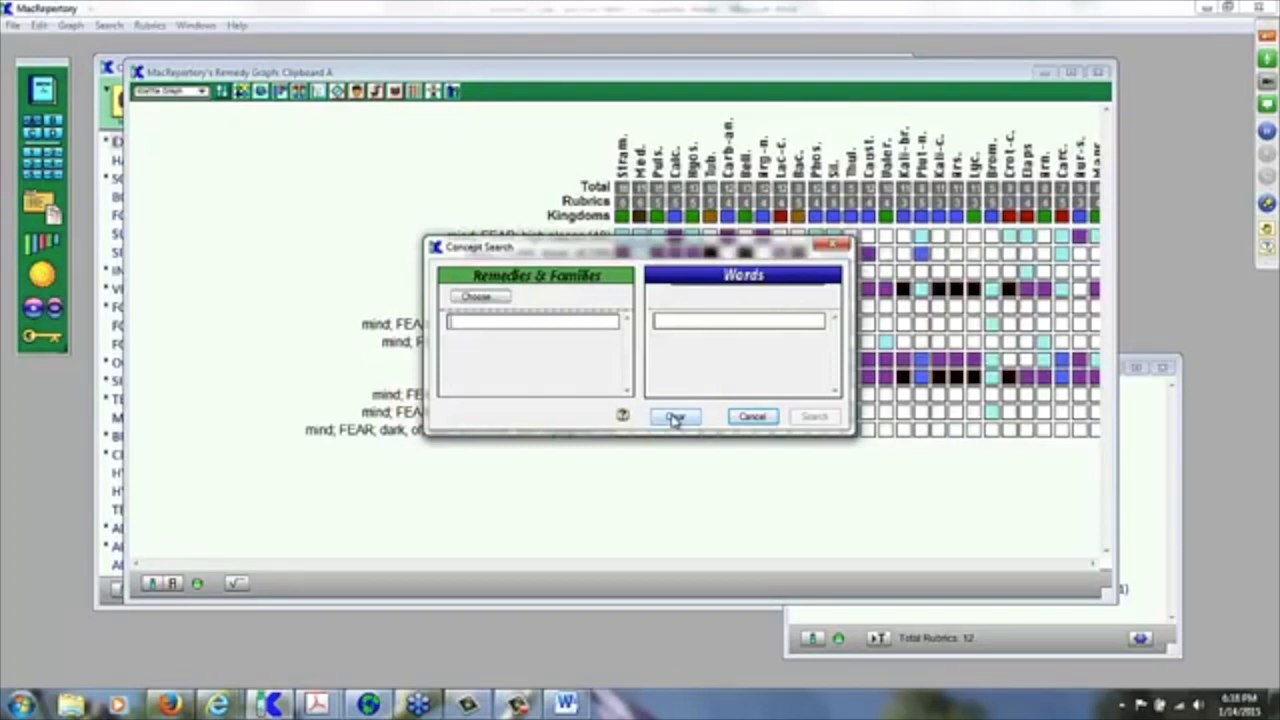
Step: Enter the remedies bell, hyos, stram and carb in the Concept Search
left_click(480, 298)
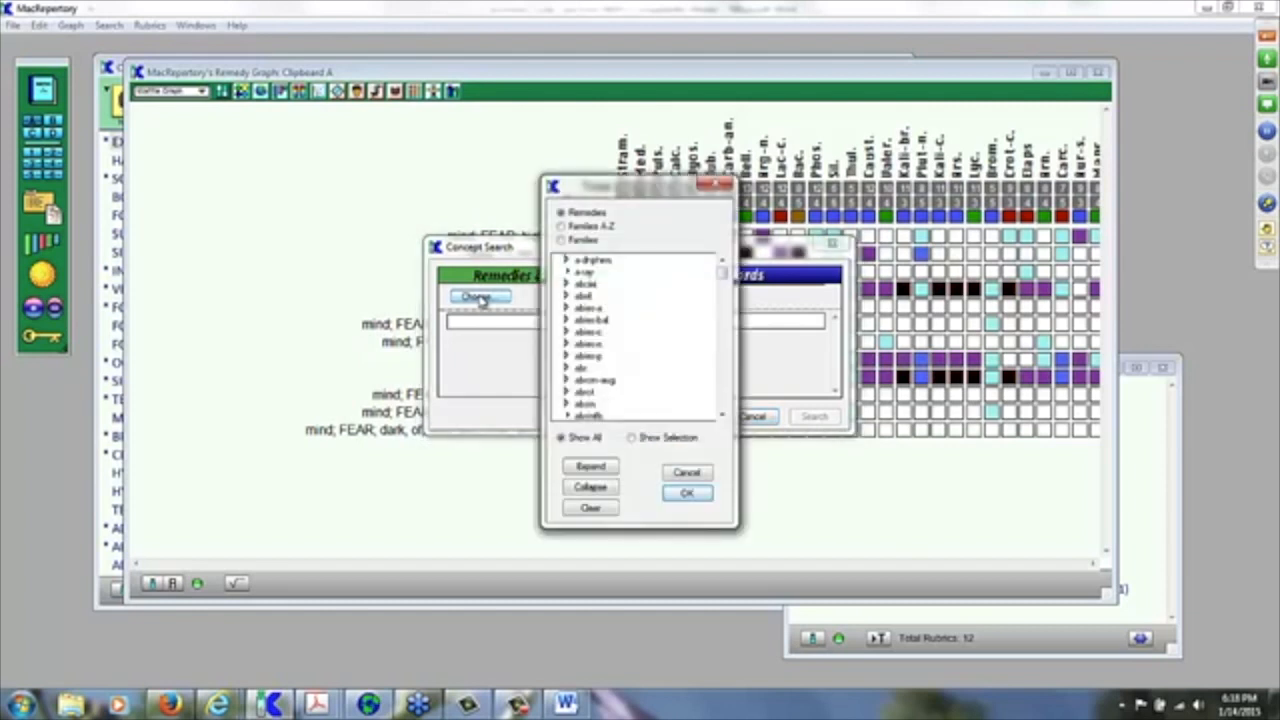
type("bell")
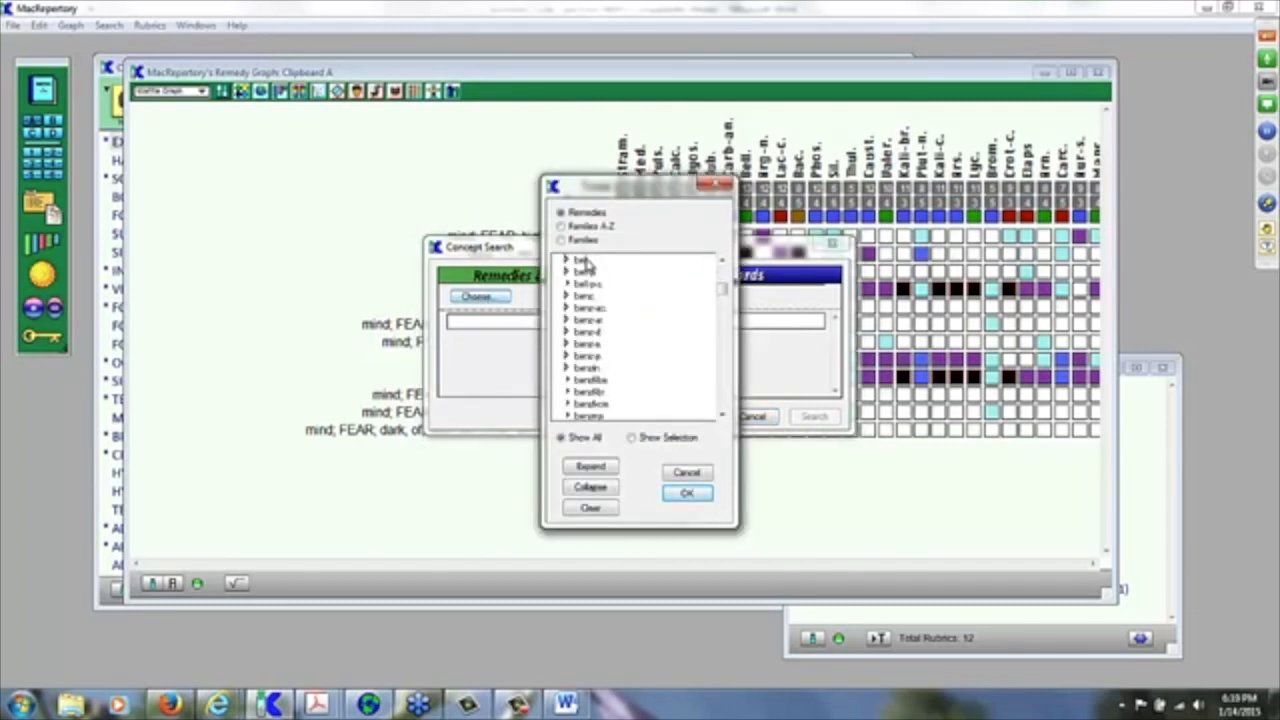
left_click(686, 494)
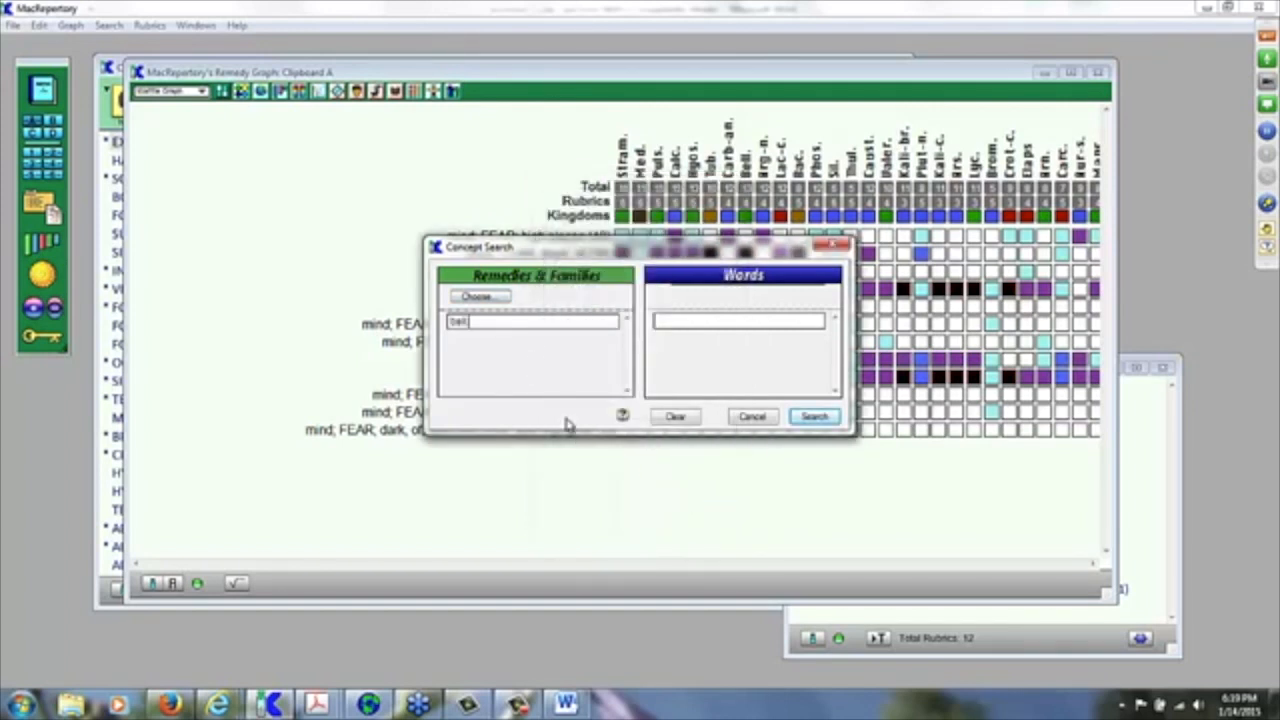
key("Return")
type("hyos")
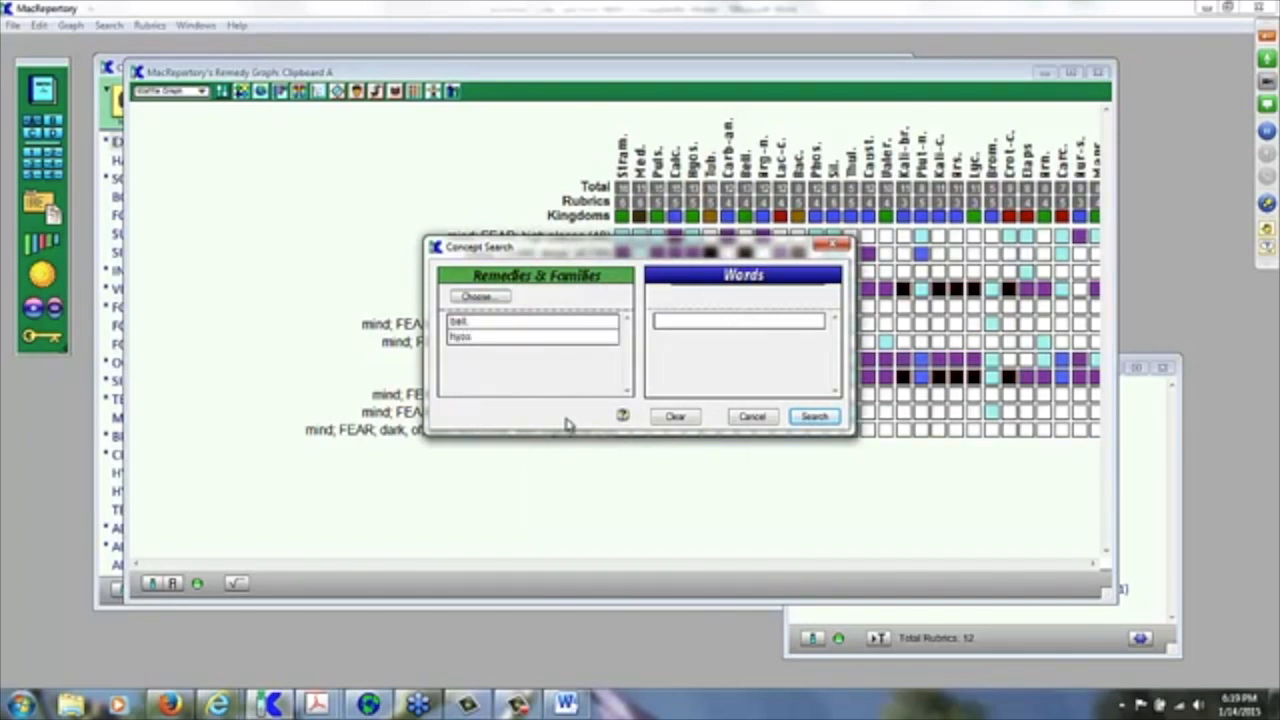
key("Return")
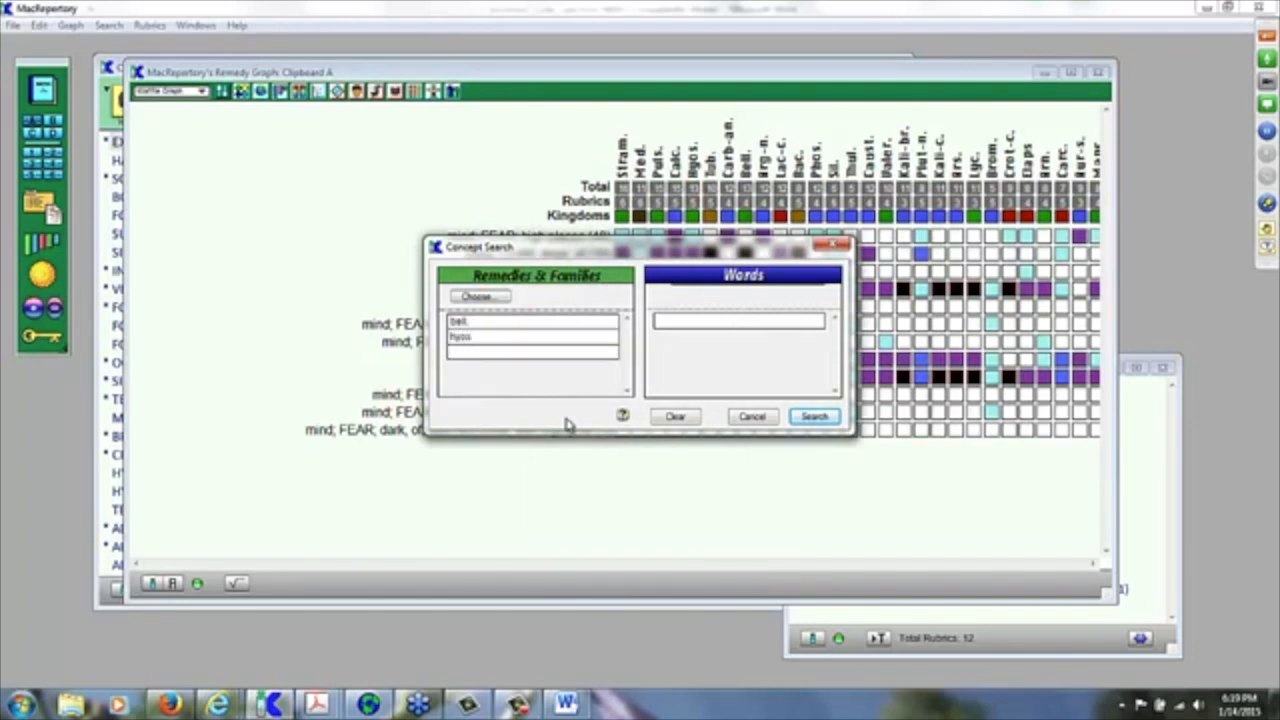
type("stram")
key("Return")
type("carb")
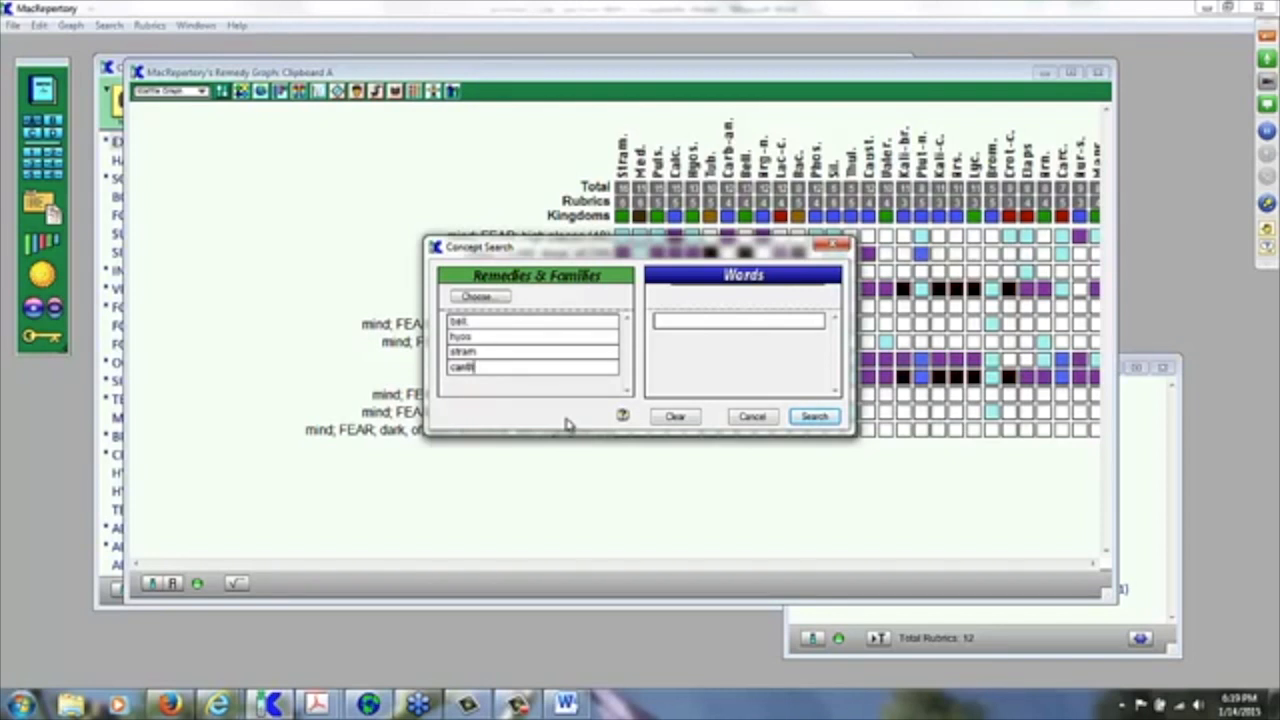
Step: Enter the search word 'urinatry' and run the concept search
left_click(703, 323)
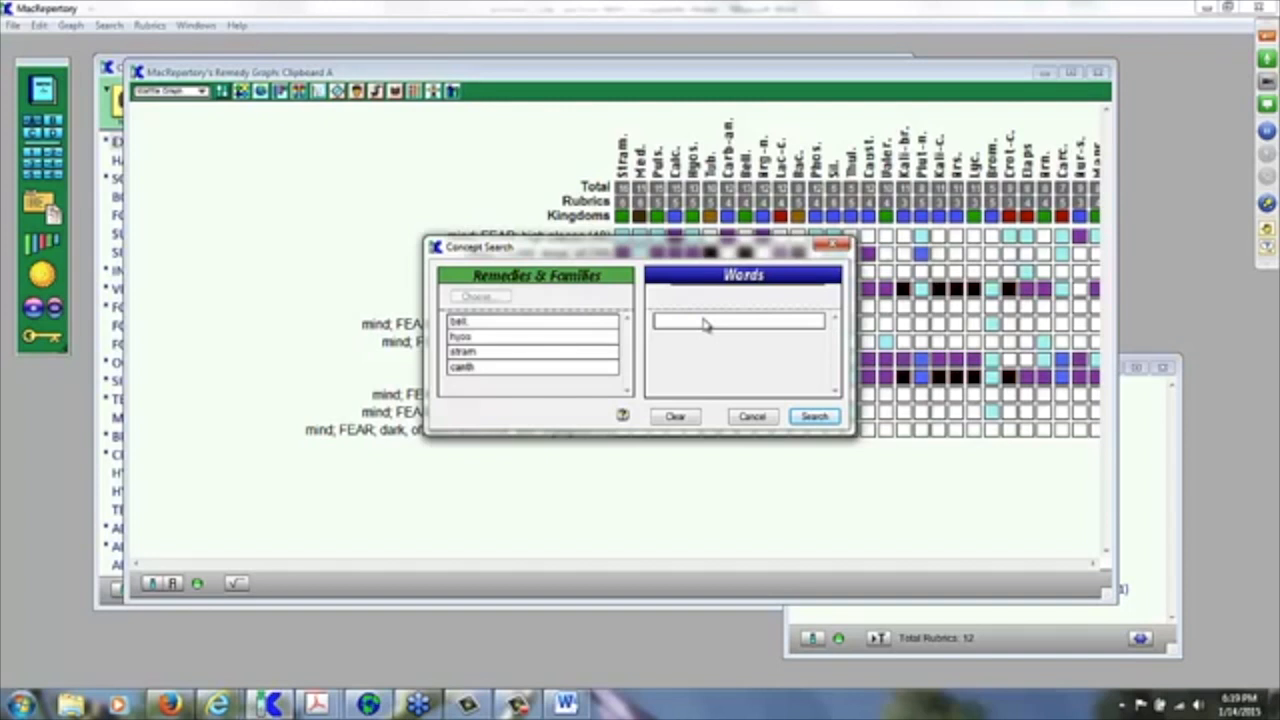
type("urinatry")
left_click(815, 418)
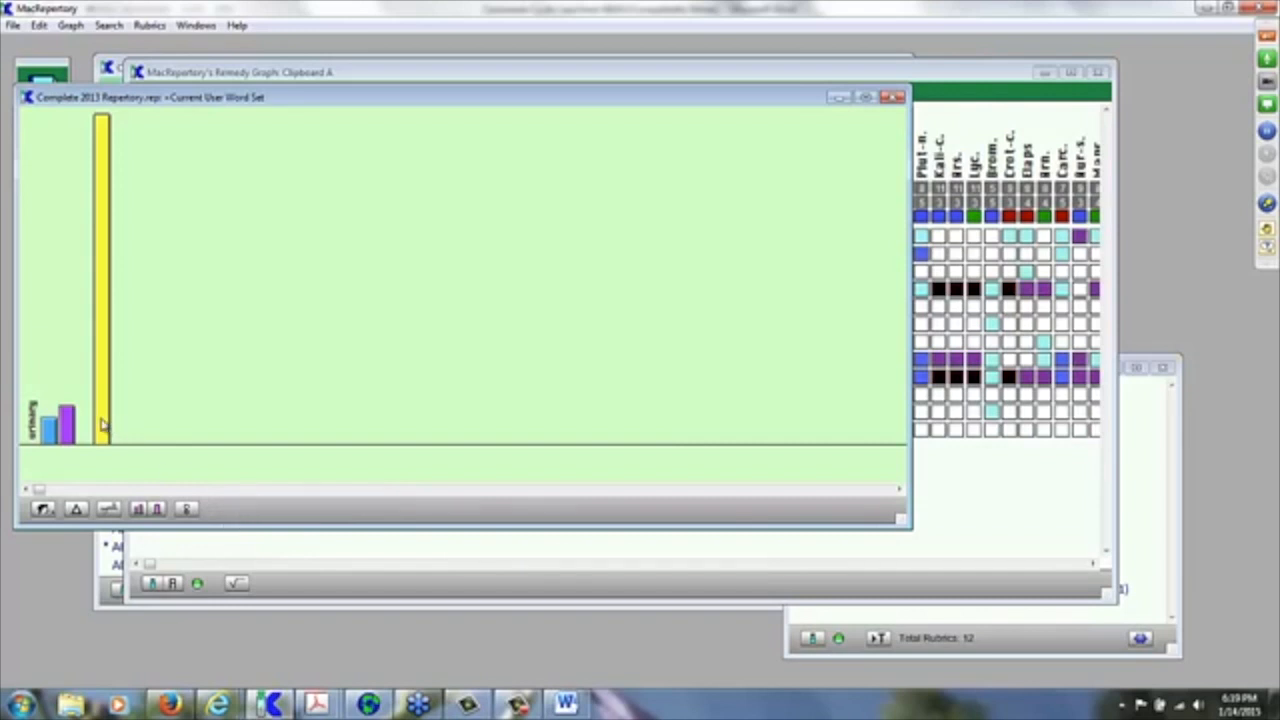
Step: Send the yellow bar's five urinary rubrics to Clipboard B and redraw the graph with two-tone bars
left_click(106, 359)
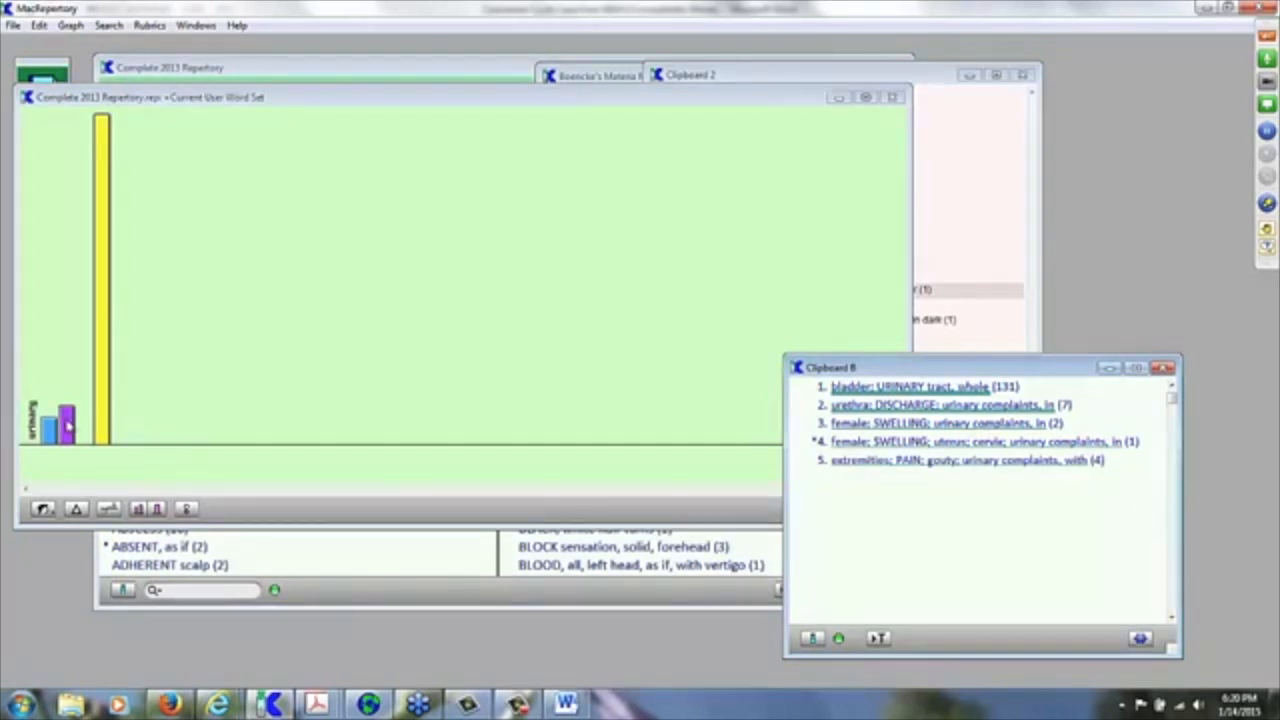
left_click(94, 484)
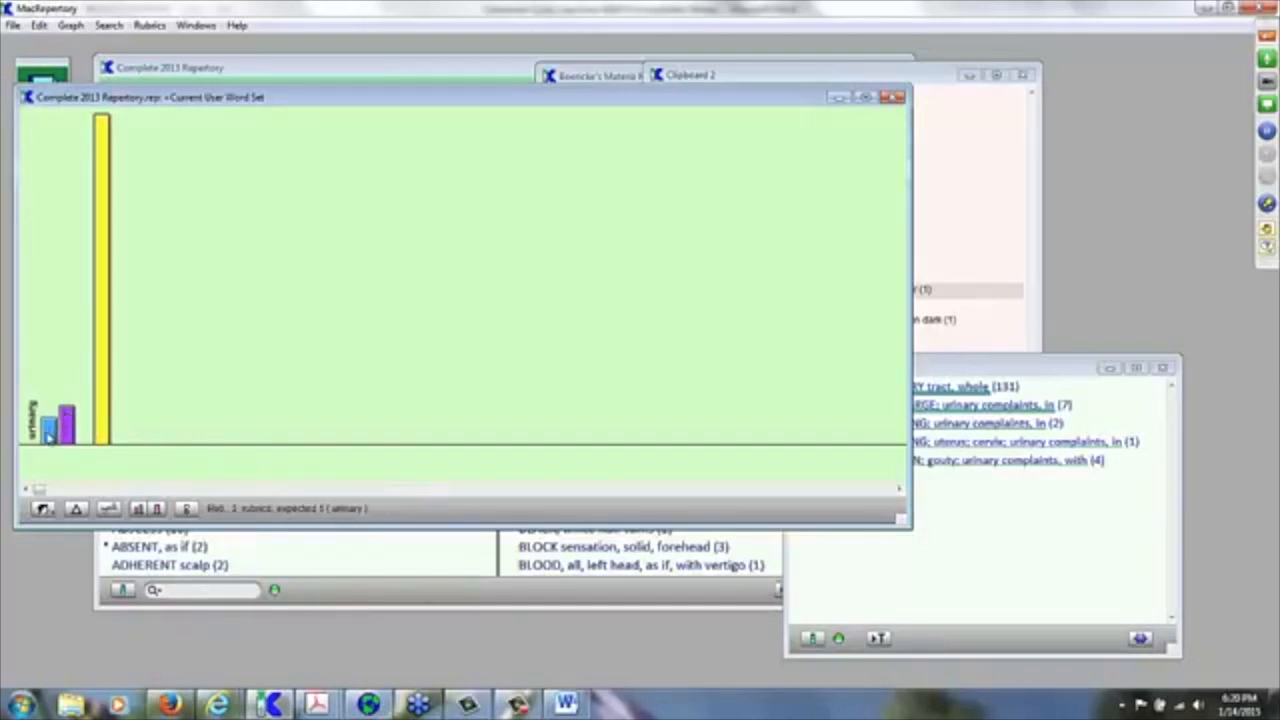
left_click(109, 510)
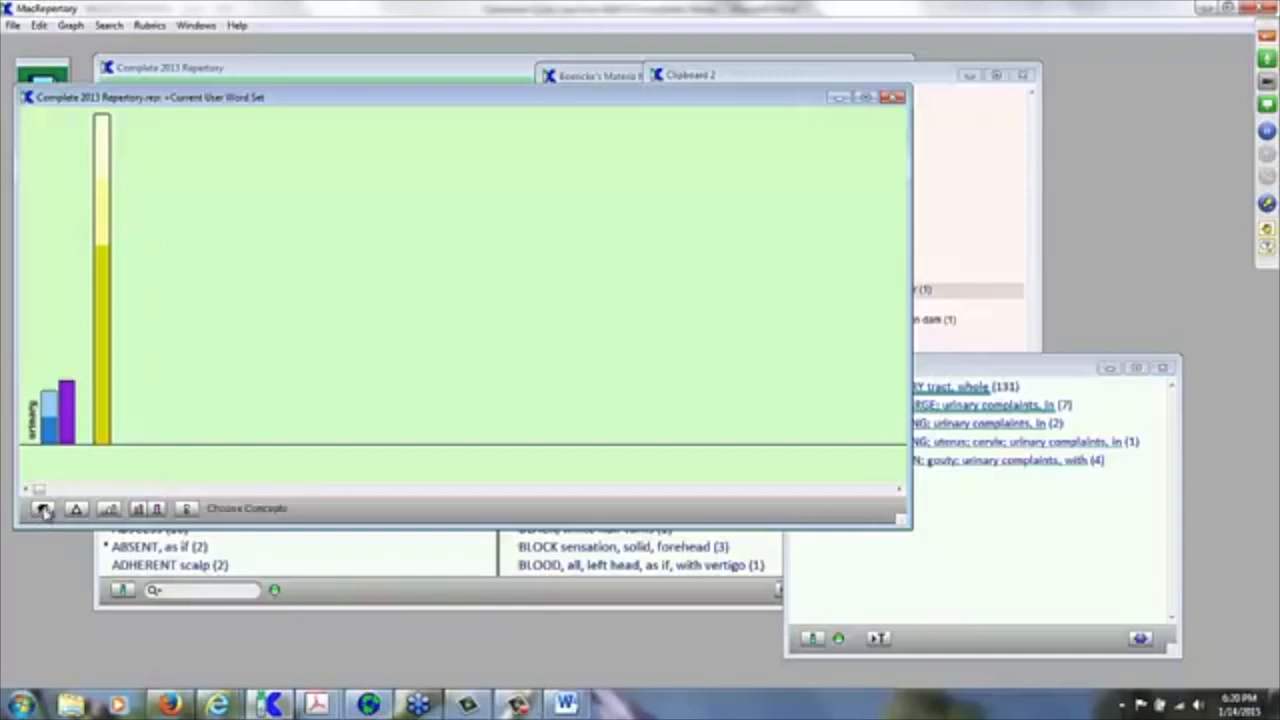
Step: Graph the Sensations concept set and scroll through its later categories
left_click(43, 509)
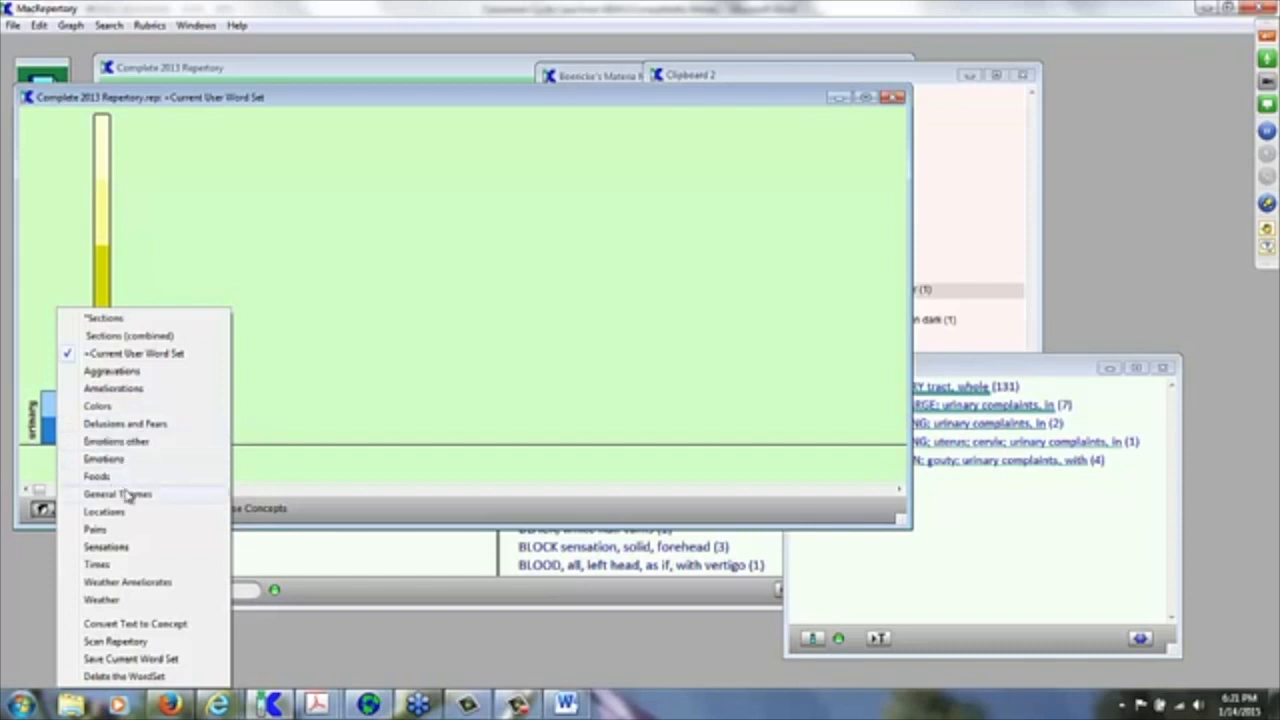
left_click(106, 547)
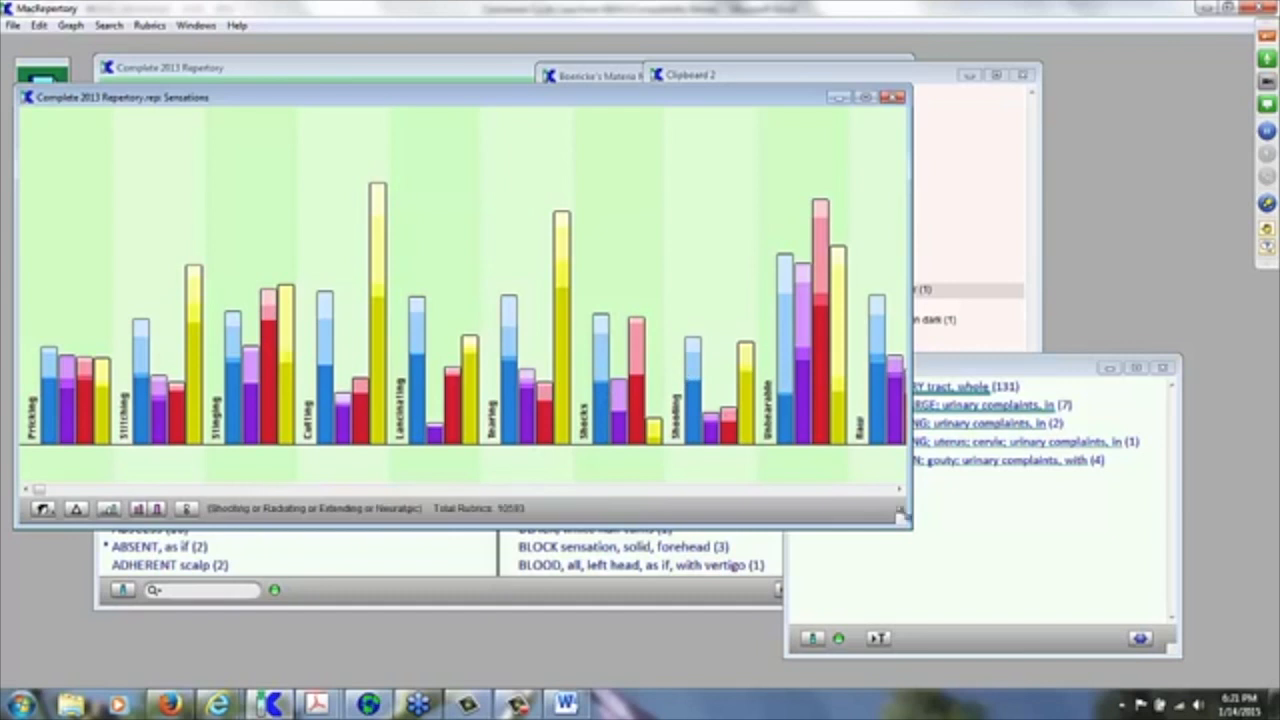
left_click(898, 493)
left_click(898, 493)
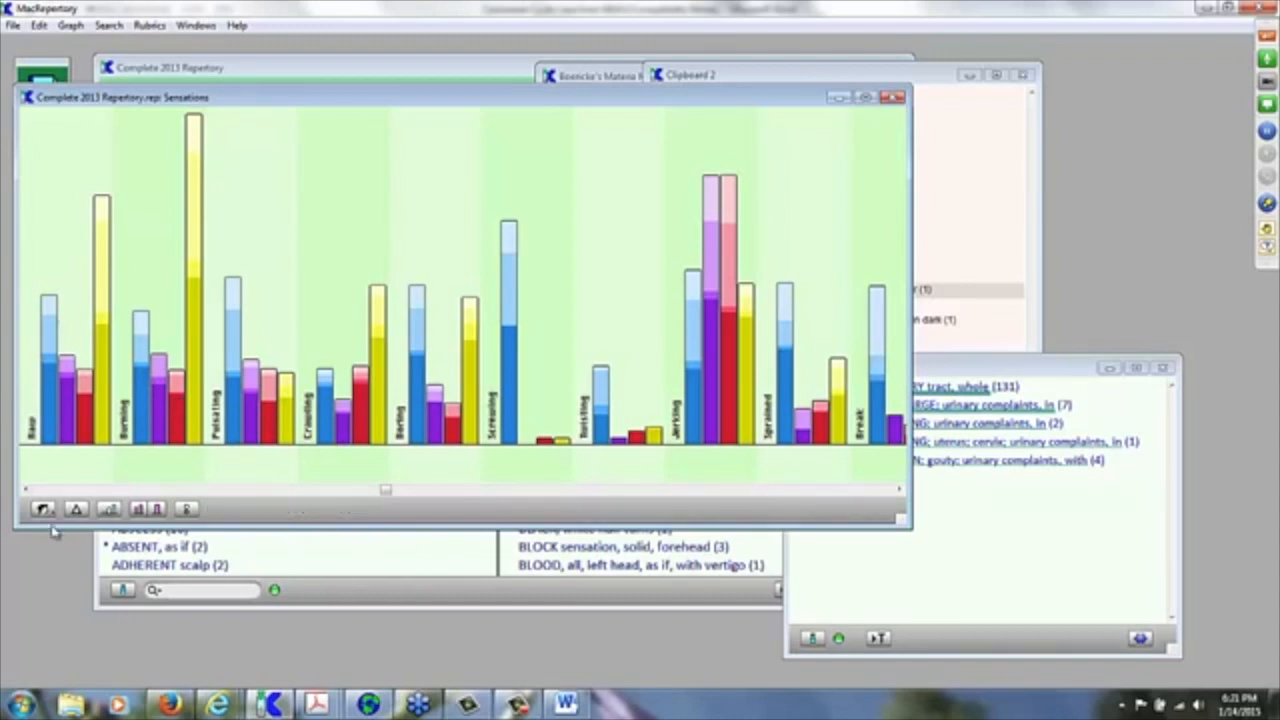
Step: Switch the concept graph to Foods and browse further food categories
left_click(43, 509)
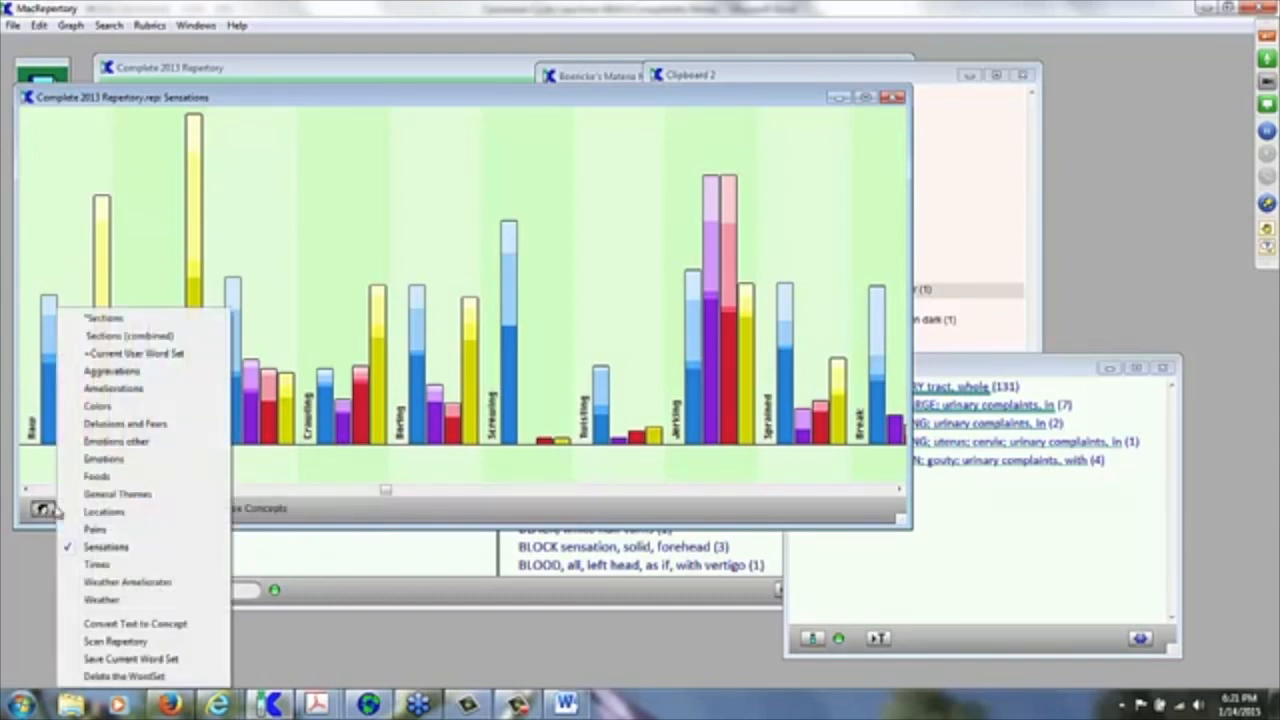
left_click(104, 477)
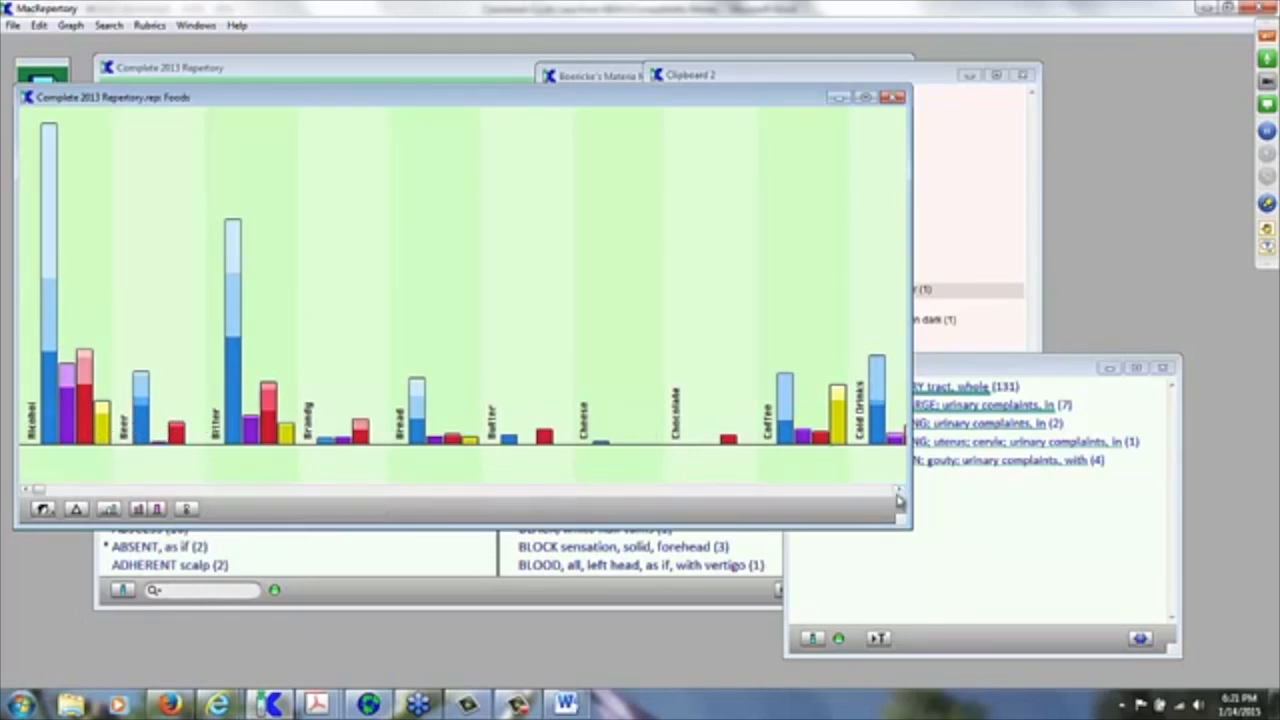
left_click(898, 490)
left_click(898, 491)
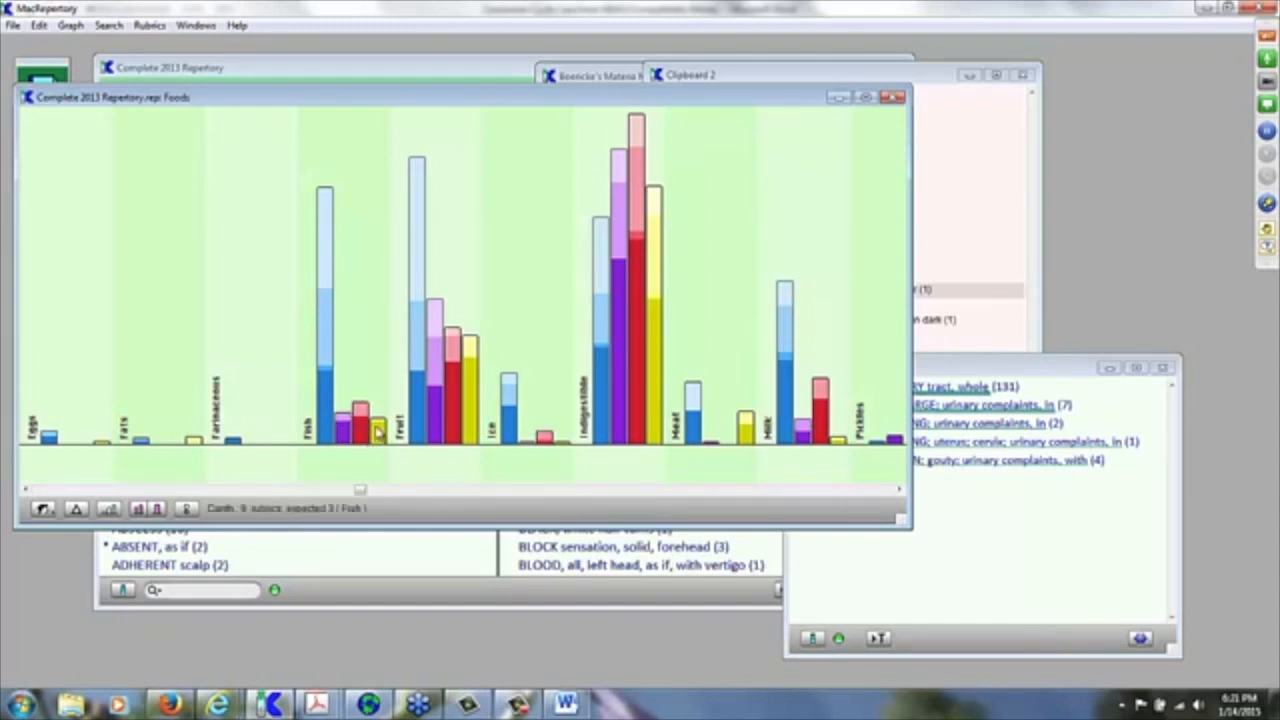
left_click(899, 491)
left_click(899, 491)
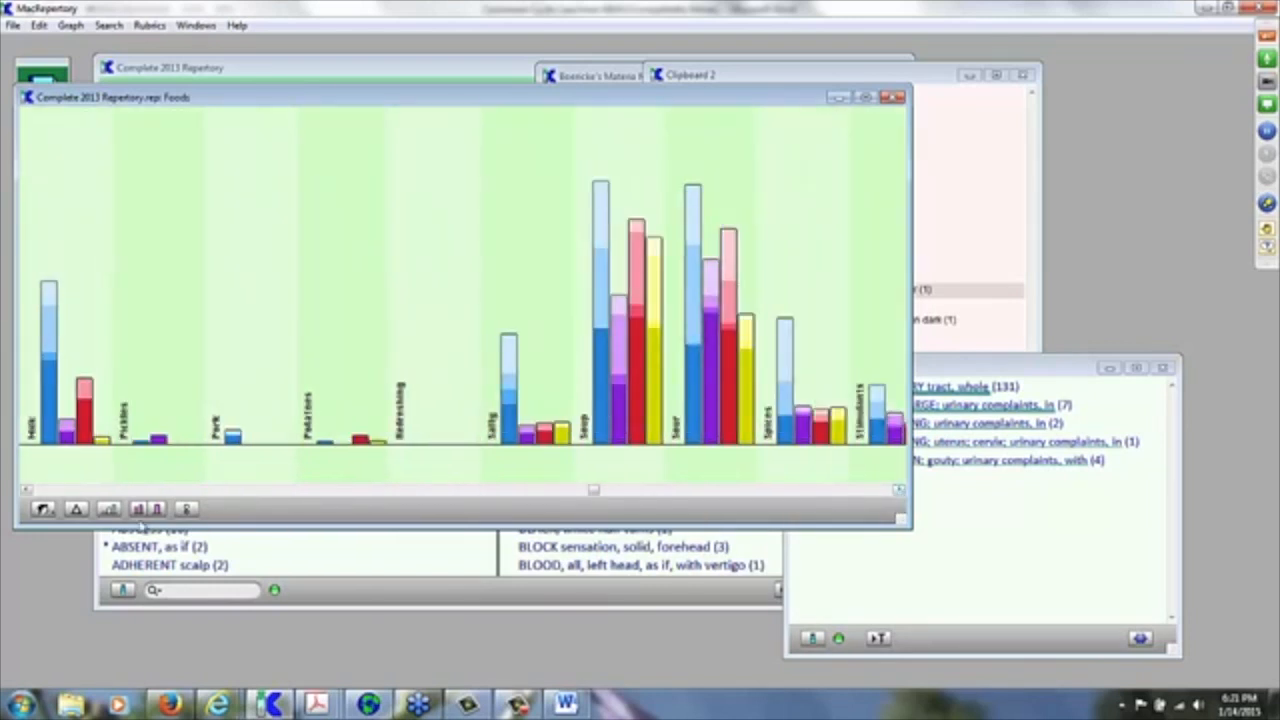
Step: Switch the concept graph to Times, shift its window right, and show Clipboard B's remedy graph
left_click(41, 510)
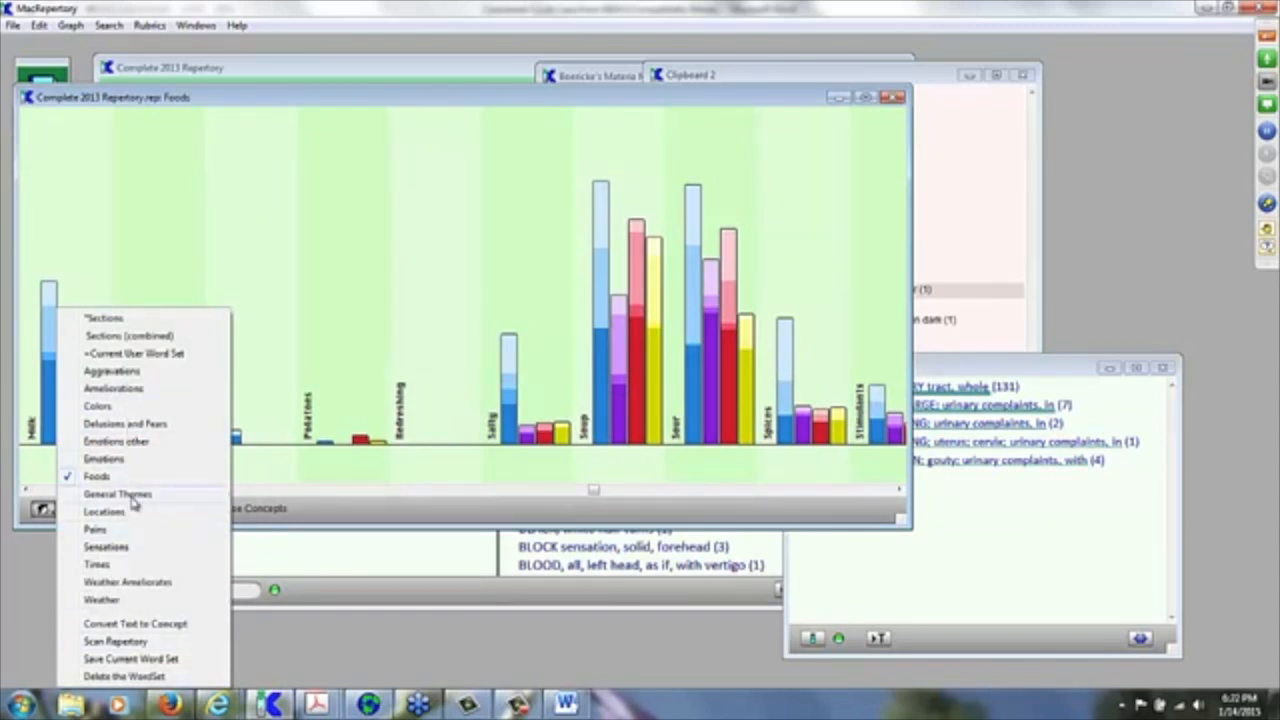
left_click(117, 566)
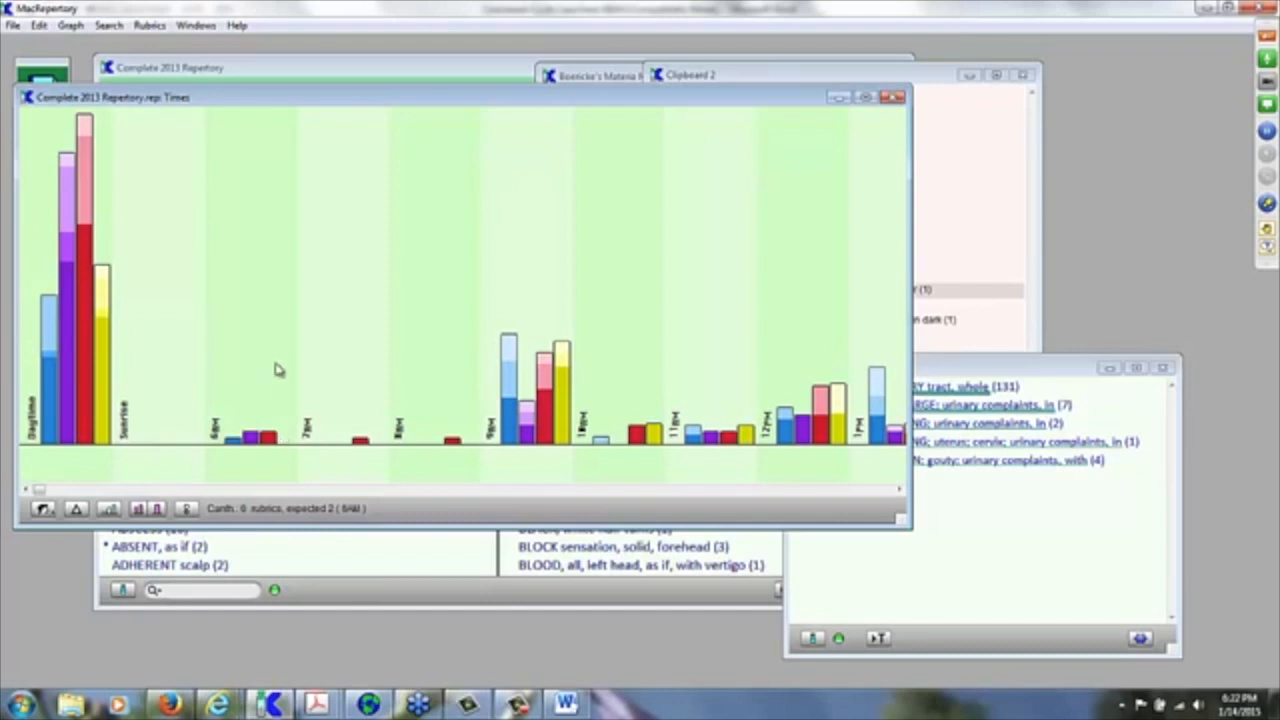
left_click_drag(456, 102, 557, 91)
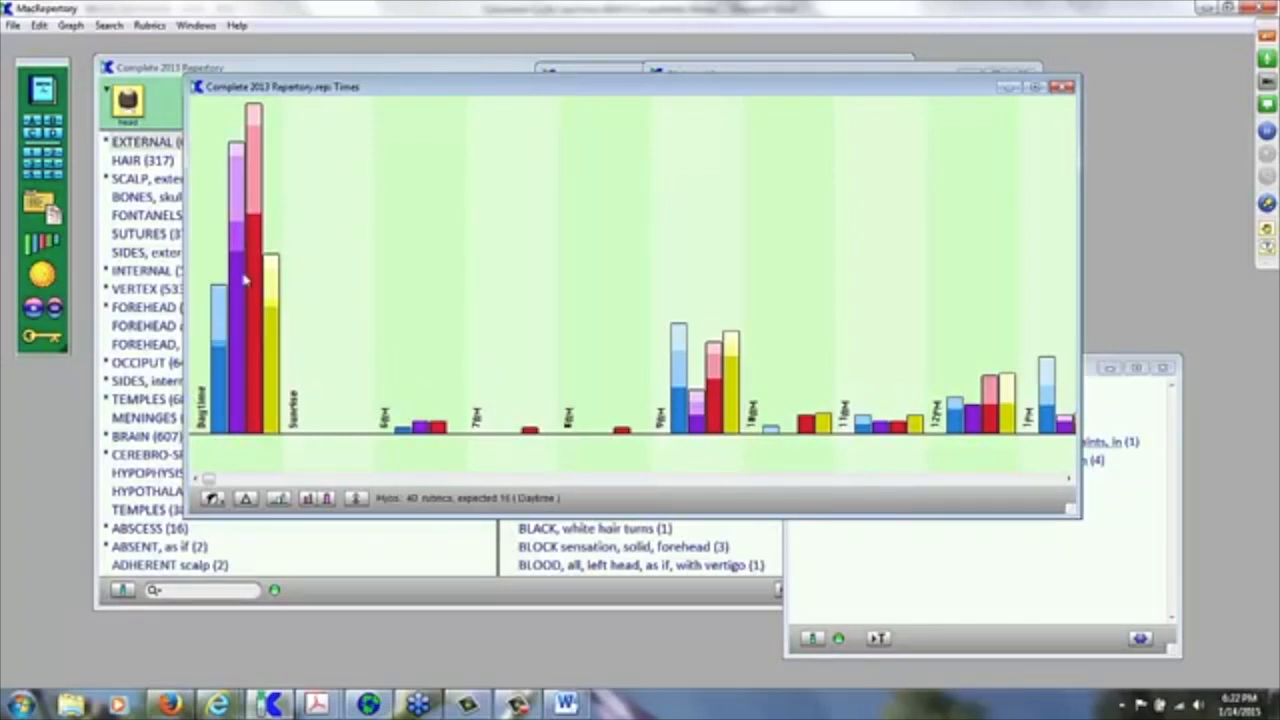
left_click(46, 250)
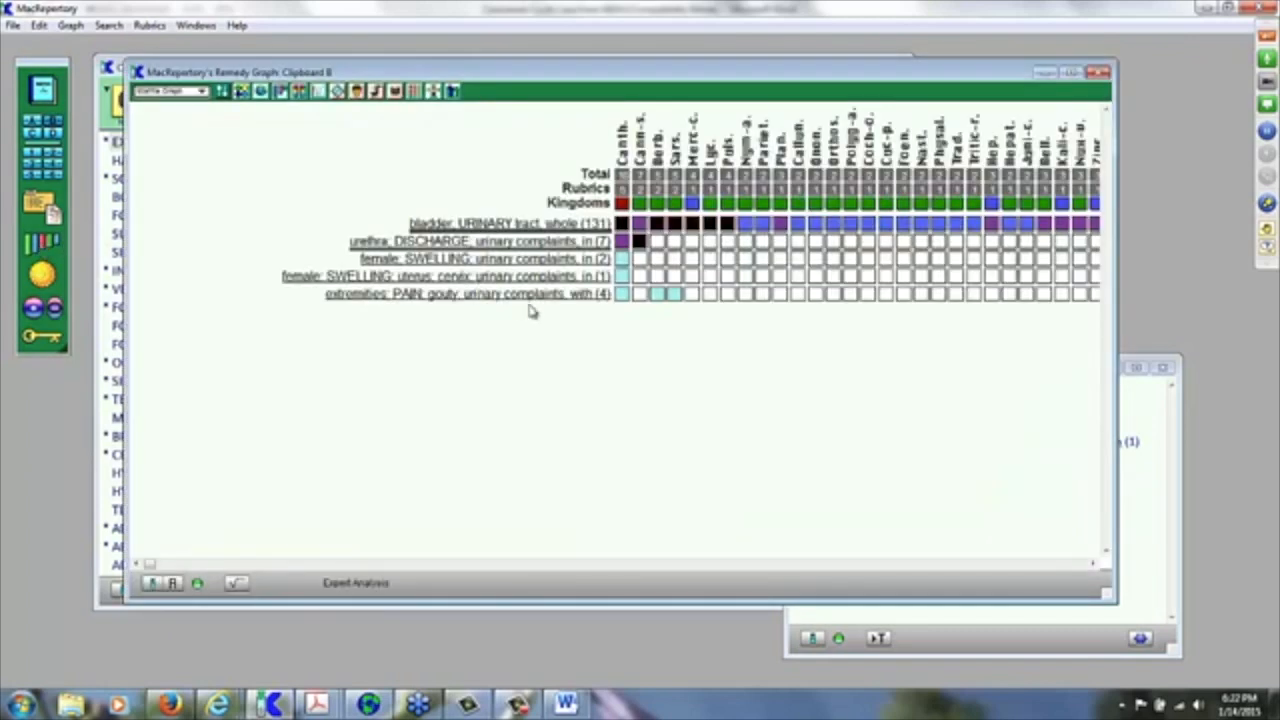
Step: Show Clipboard A's twelve fear rubrics as a remedy graph beside the repositioned rubric list
left_click(29, 122)
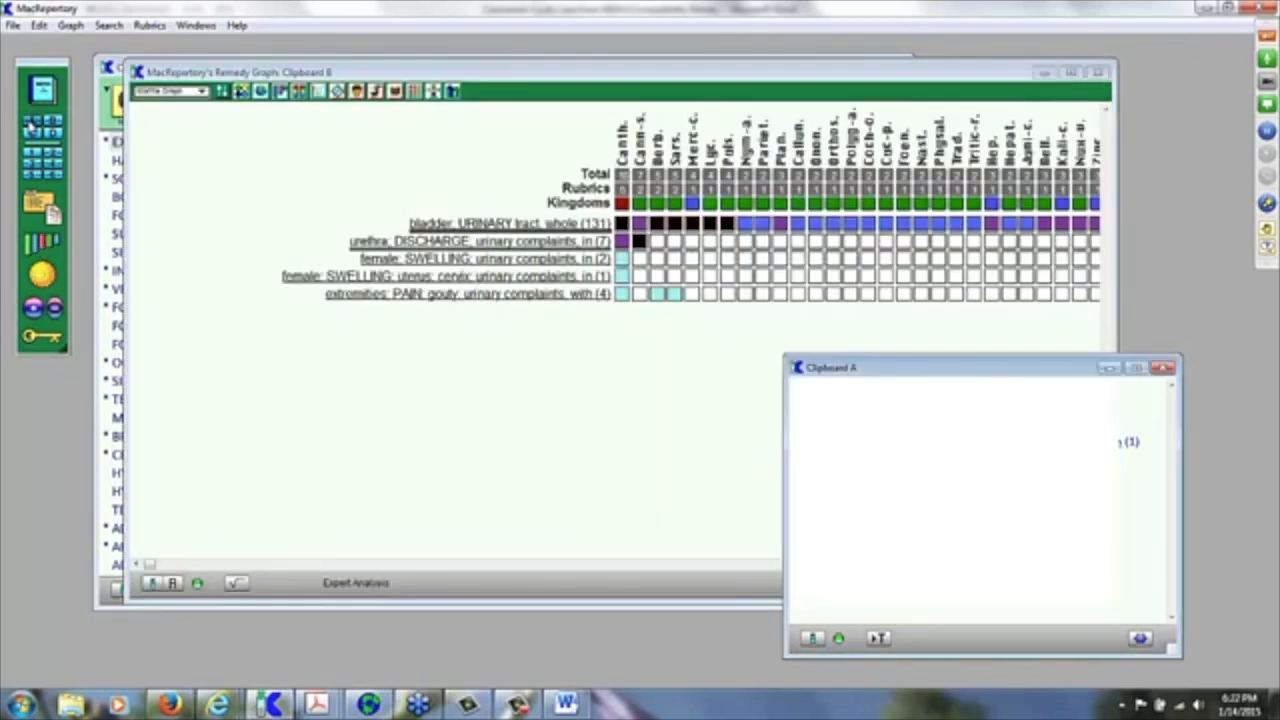
left_click_drag(911, 367, 1106, 393)
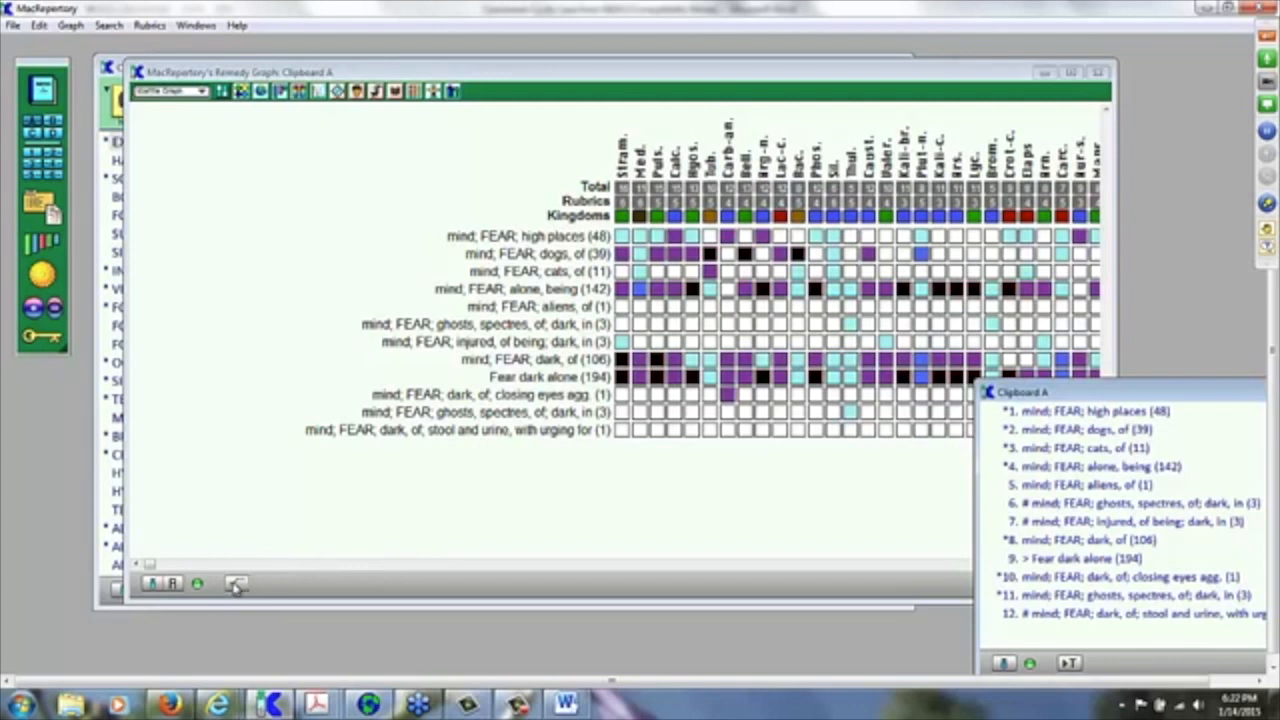
left_click(236, 585)
left_click(236, 585)
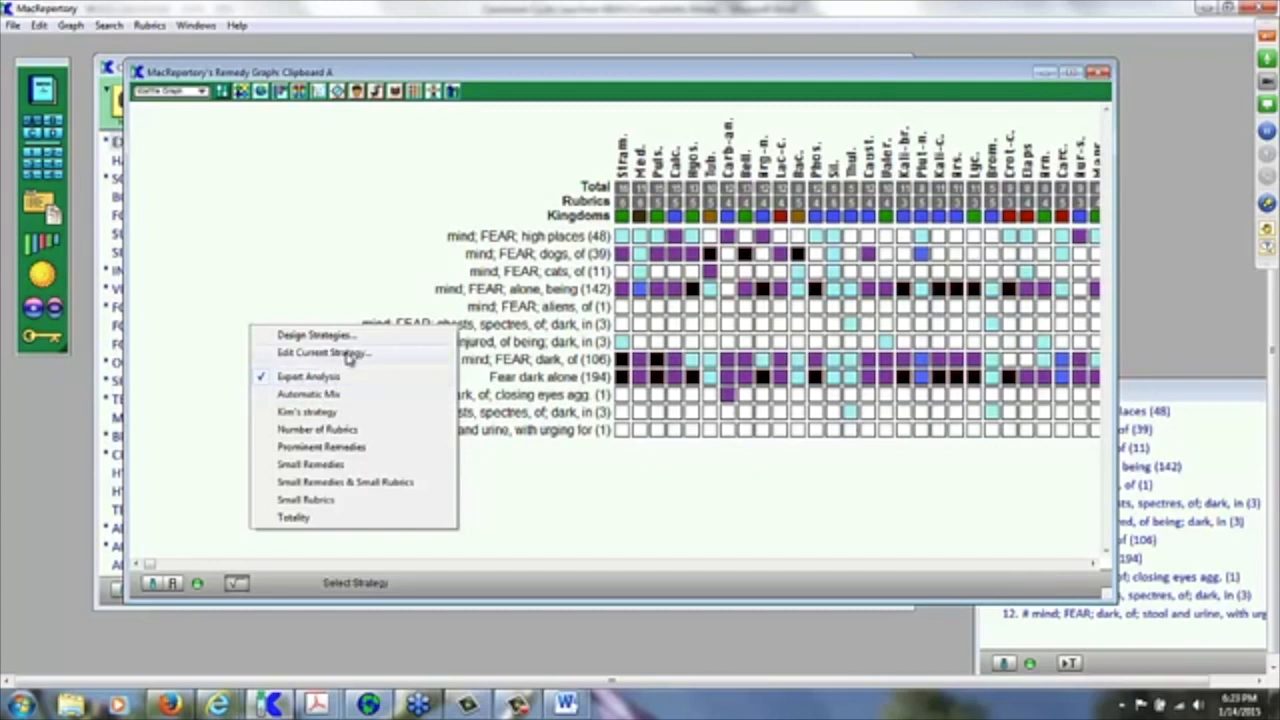
left_click(349, 356)
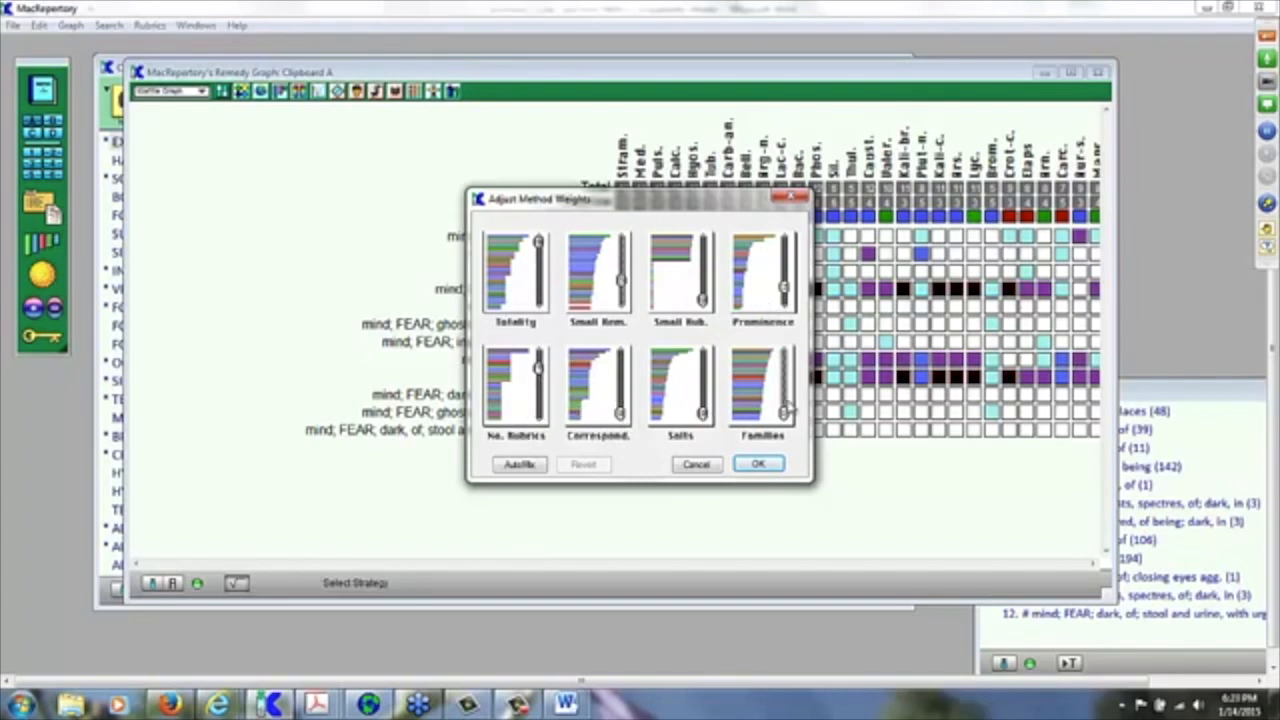
left_click(700, 466)
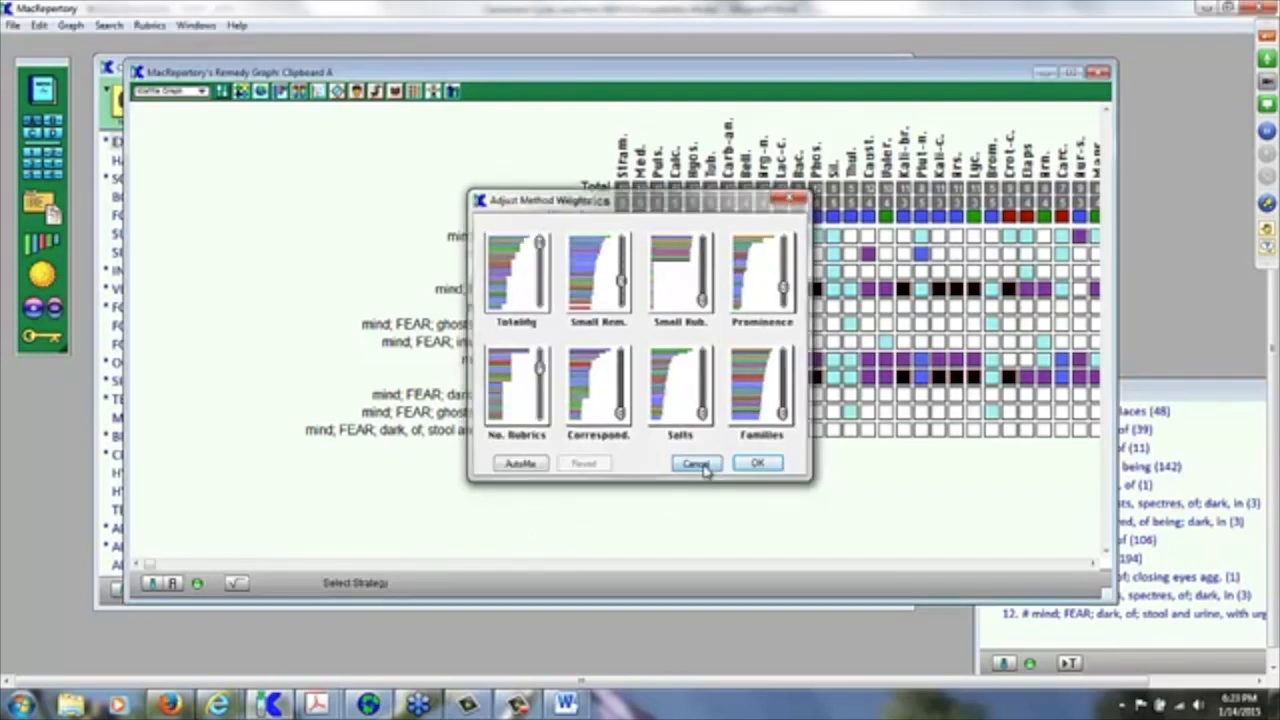
left_click(238, 584)
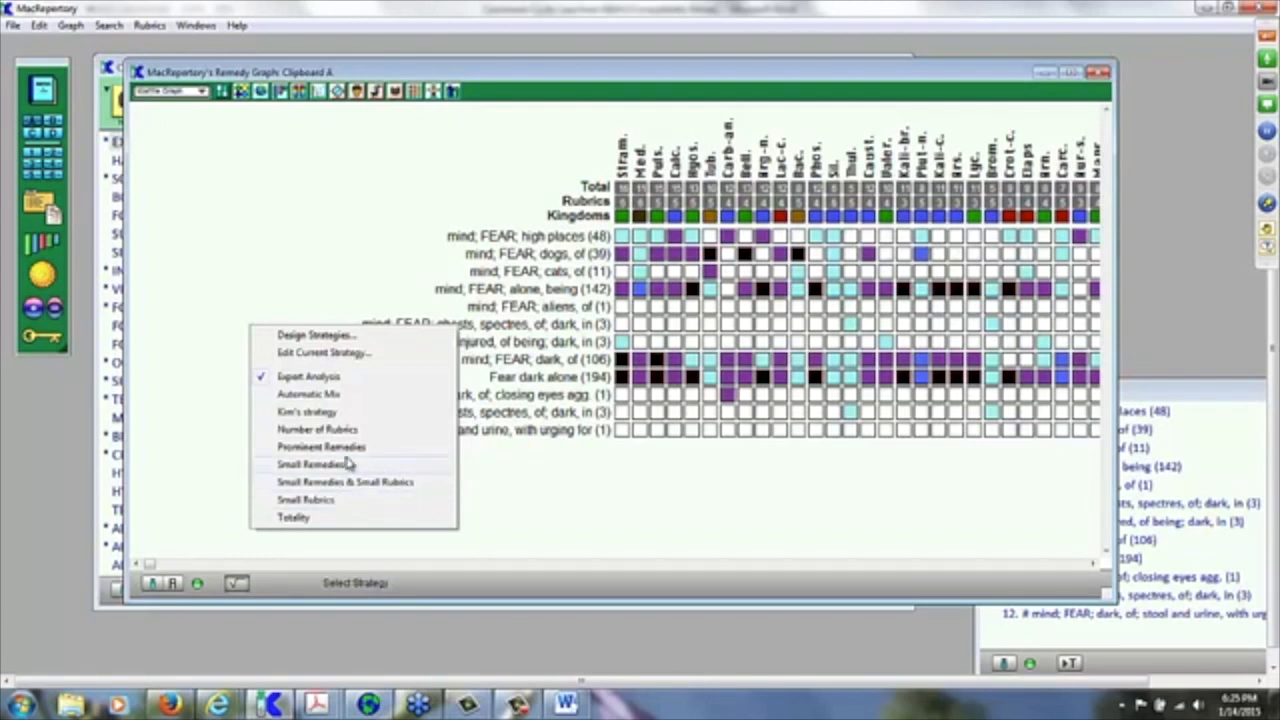
Step: Re-sort the graph by Small Remedies, then Small Rubrics, then Small Remedies & Small Rubrics
left_click(347, 467)
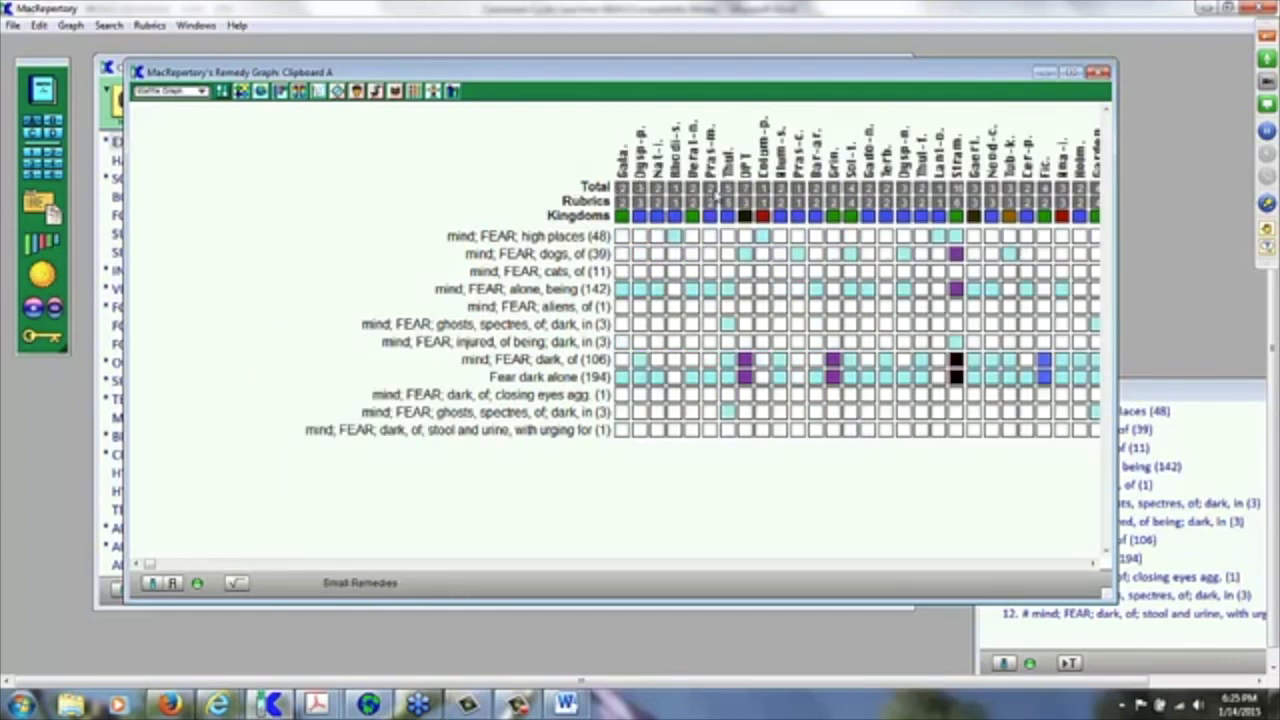
left_click(240, 582)
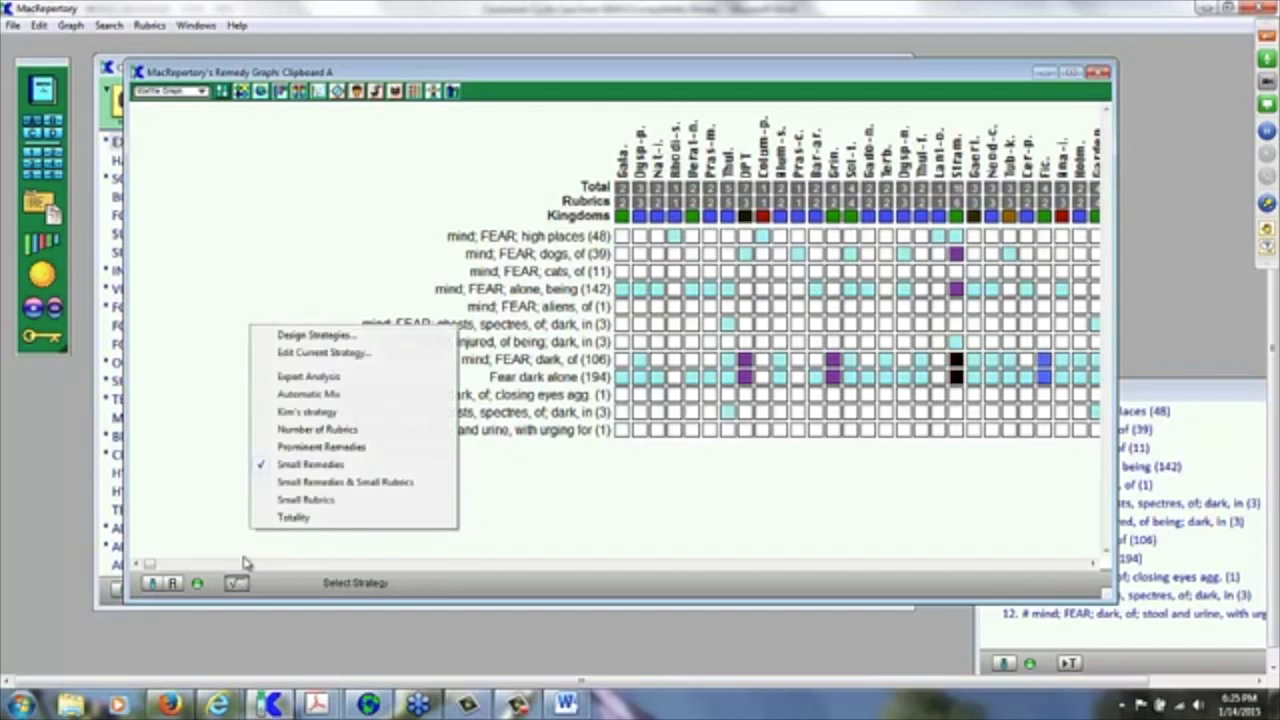
left_click(285, 503)
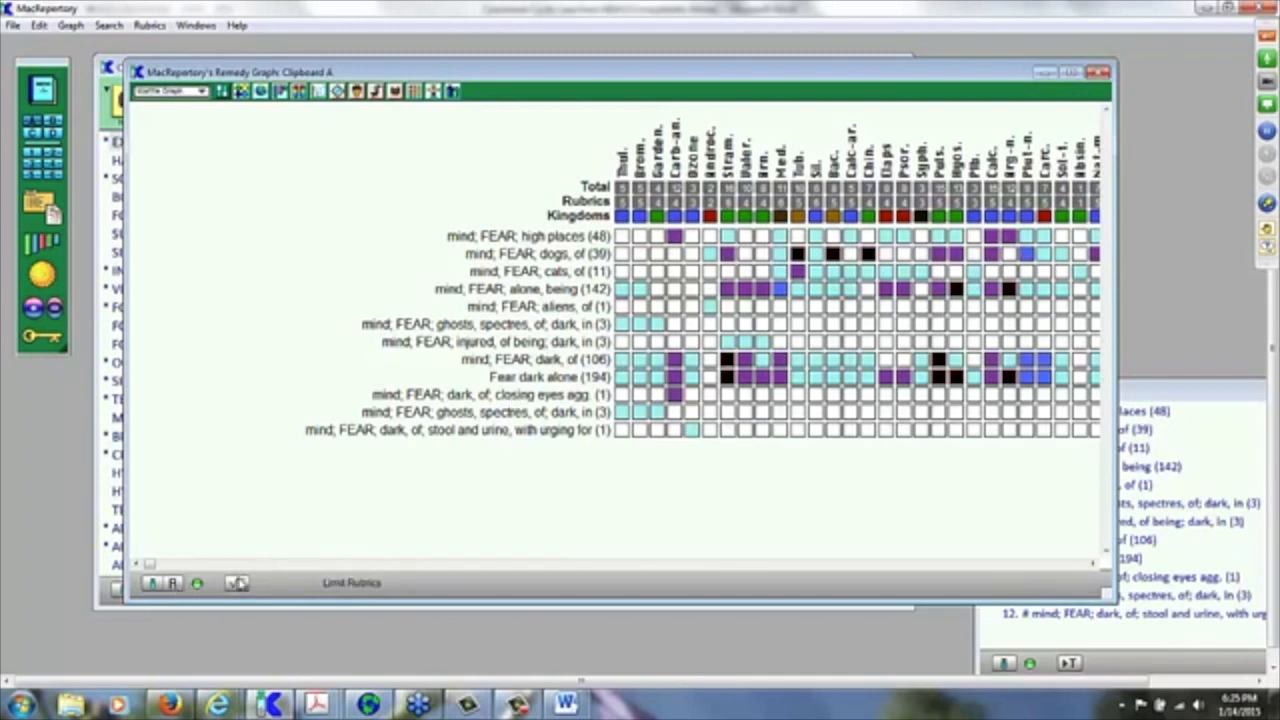
left_click(238, 585)
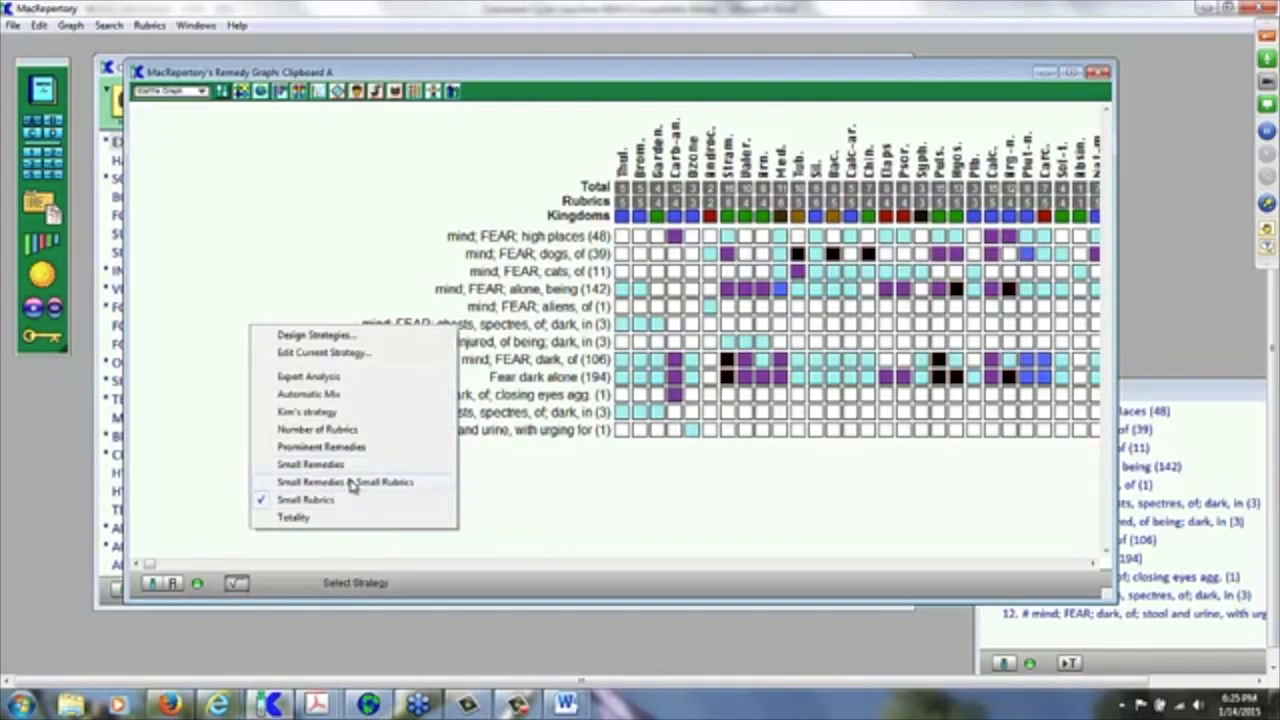
left_click(351, 483)
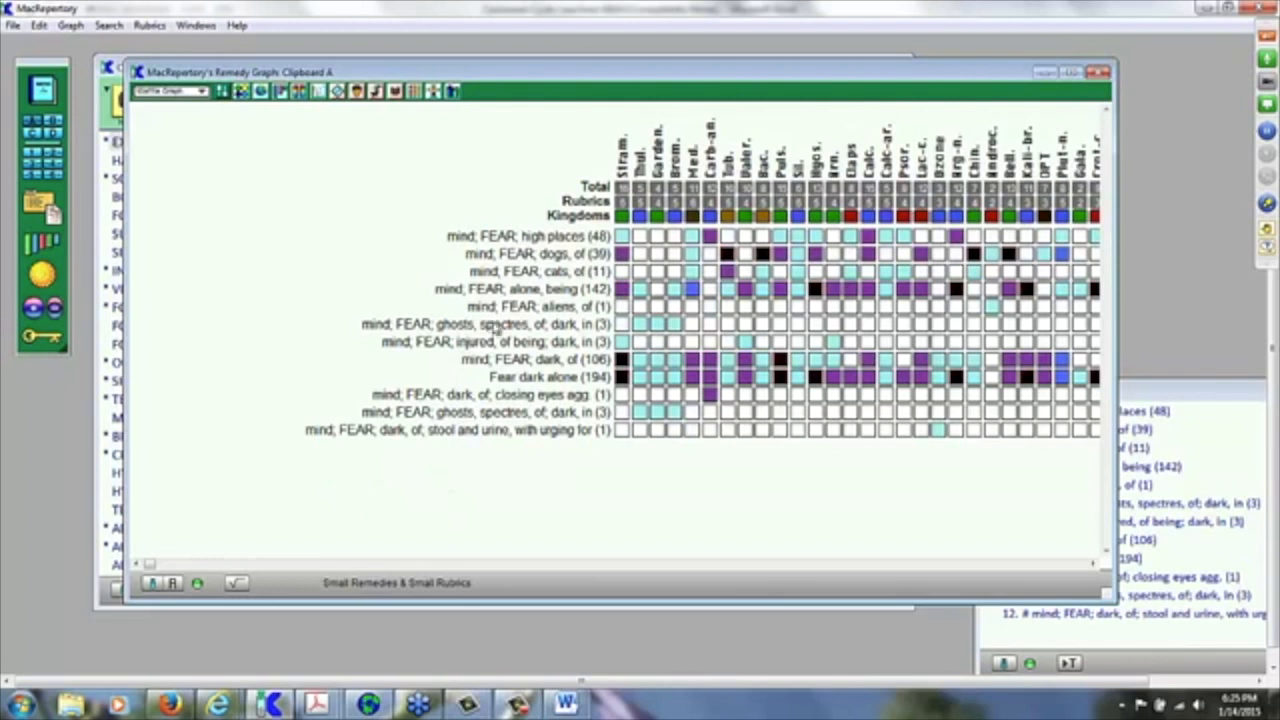
Step: Review the current strategy's weights without changing them, then switch to ReferenceWorks
left_click(235, 583)
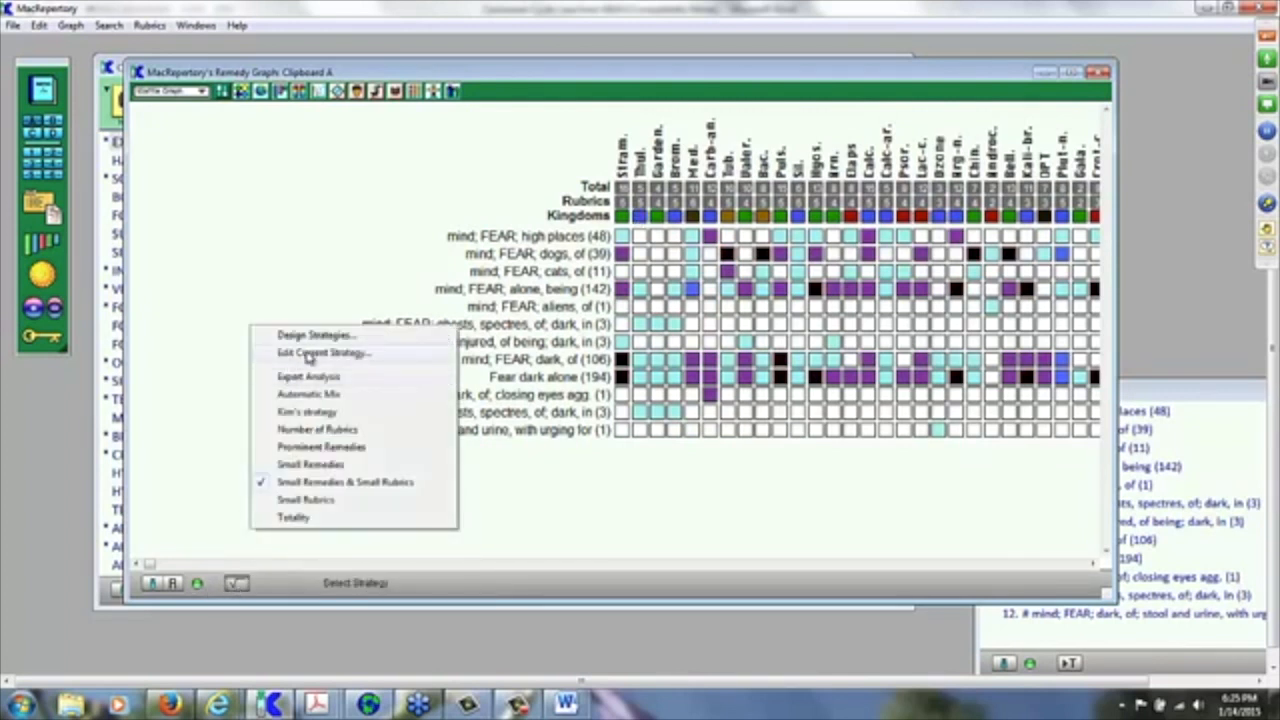
left_click(310, 355)
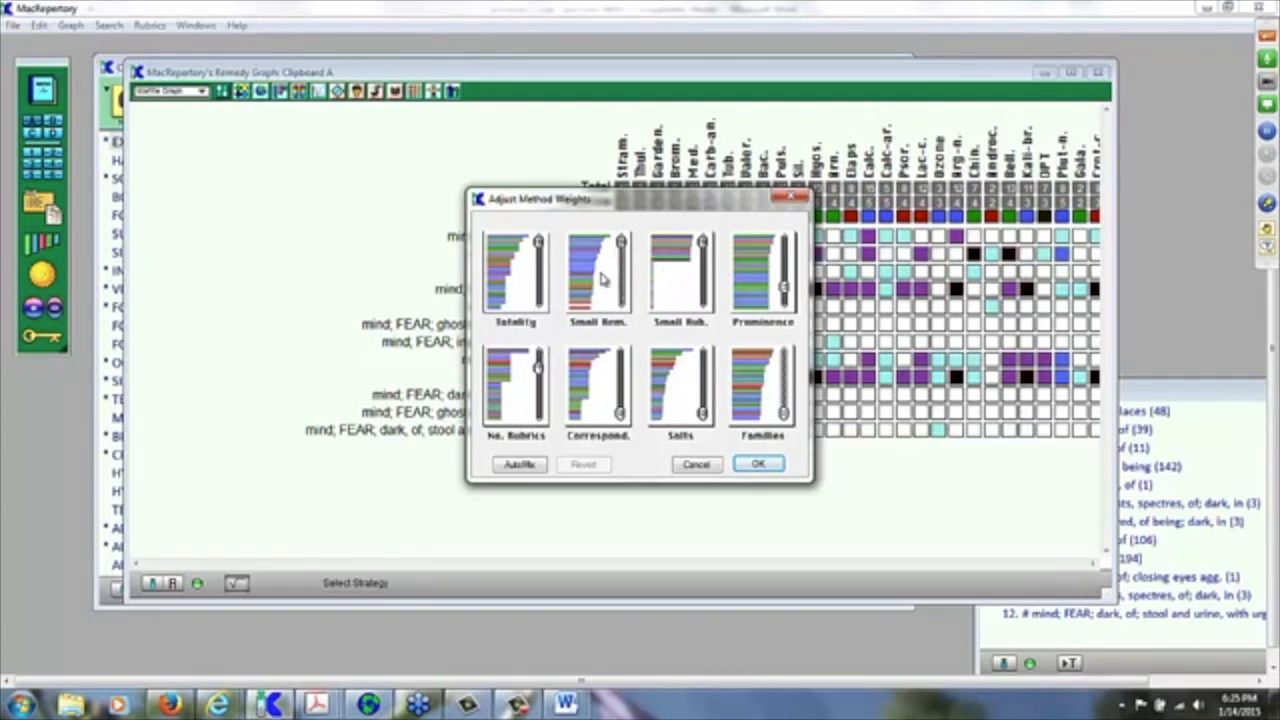
left_click(697, 467)
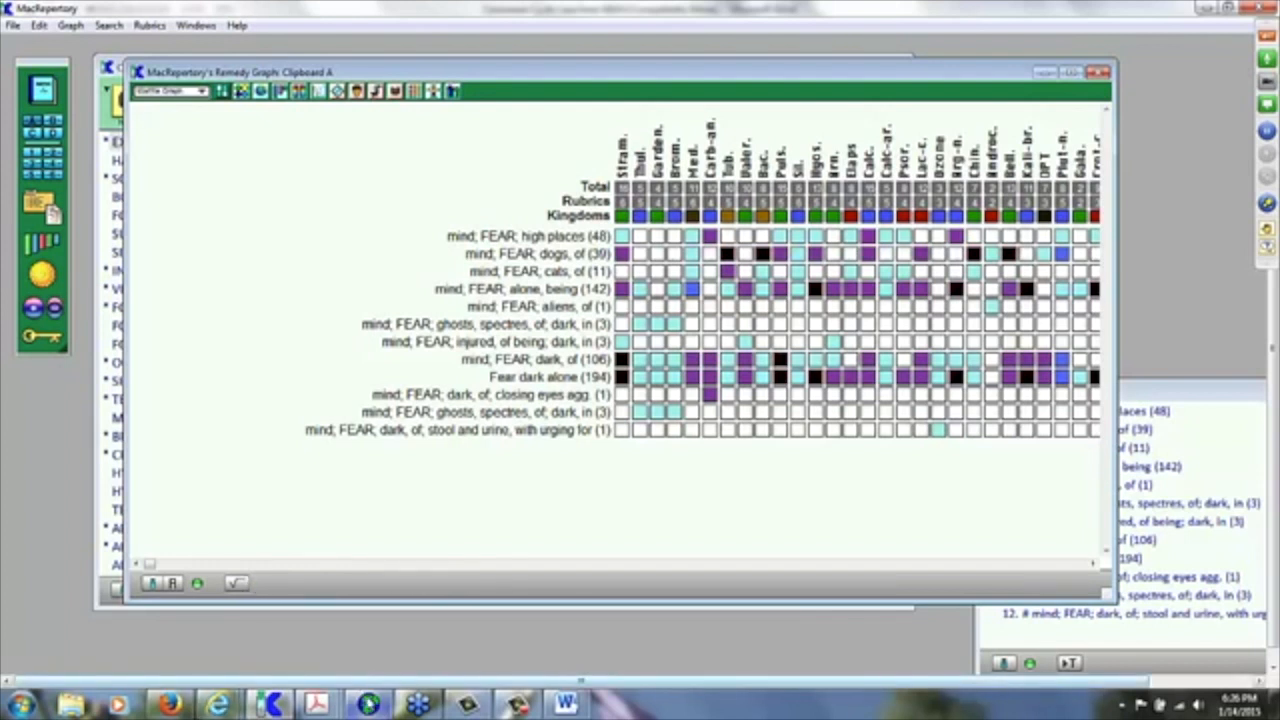
left_click(370, 705)
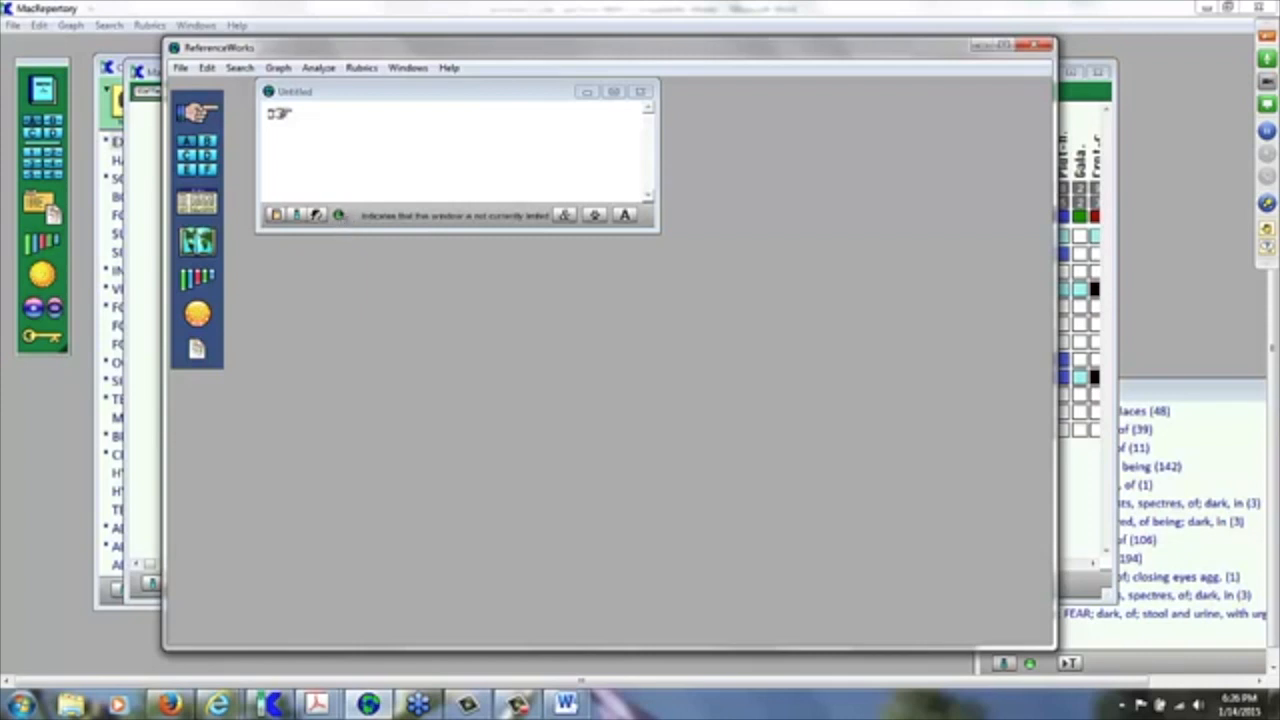
left_click(317, 217)
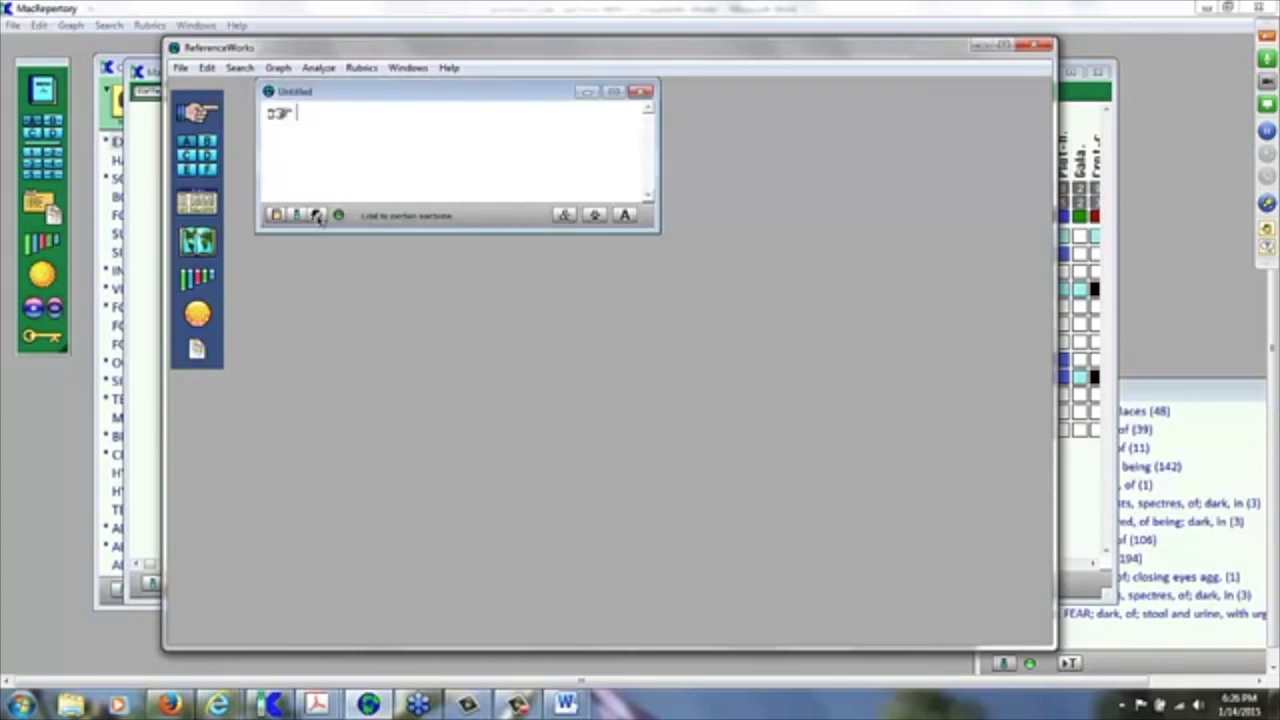
left_click(317, 216)
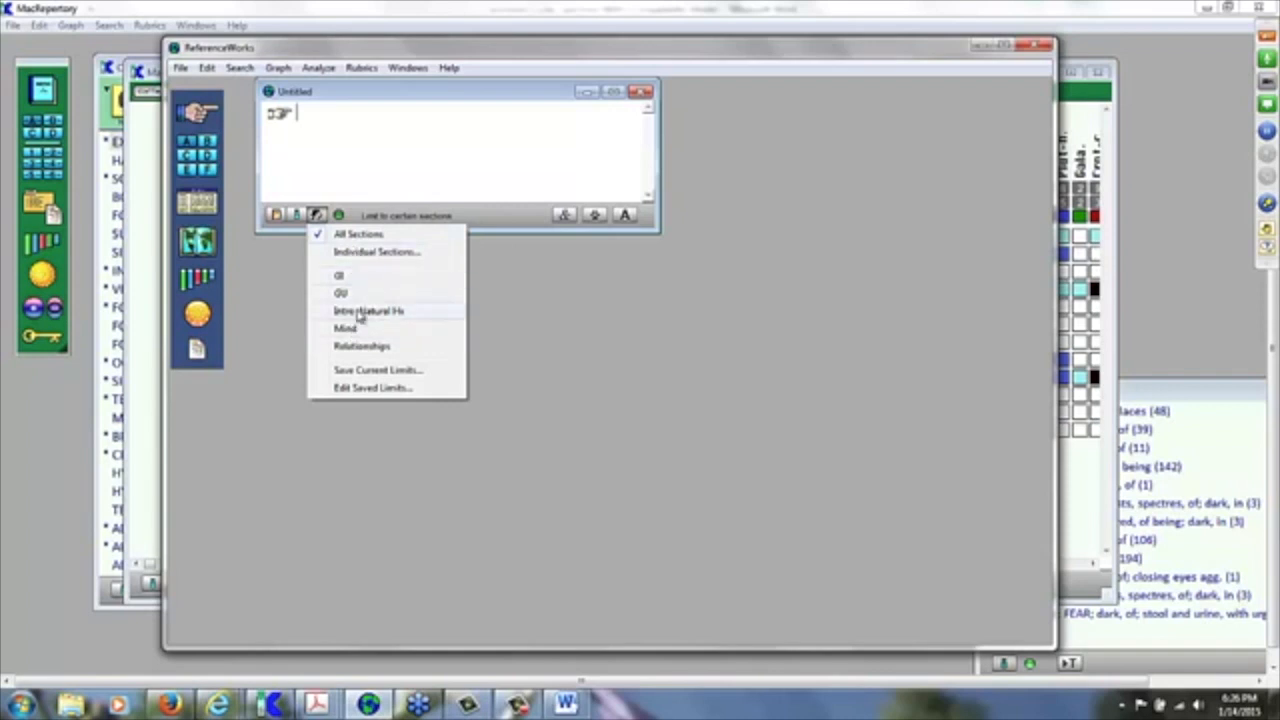
left_click(368, 254)
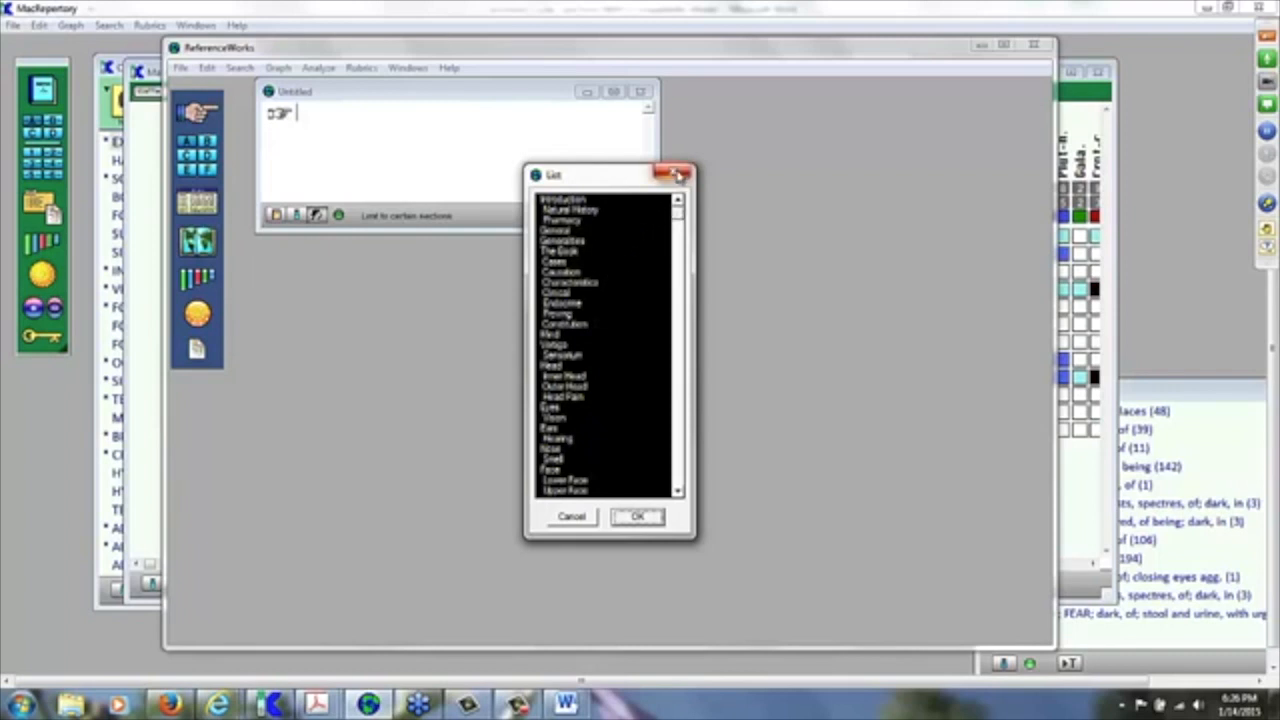
left_click(571, 516)
left_click(300, 216)
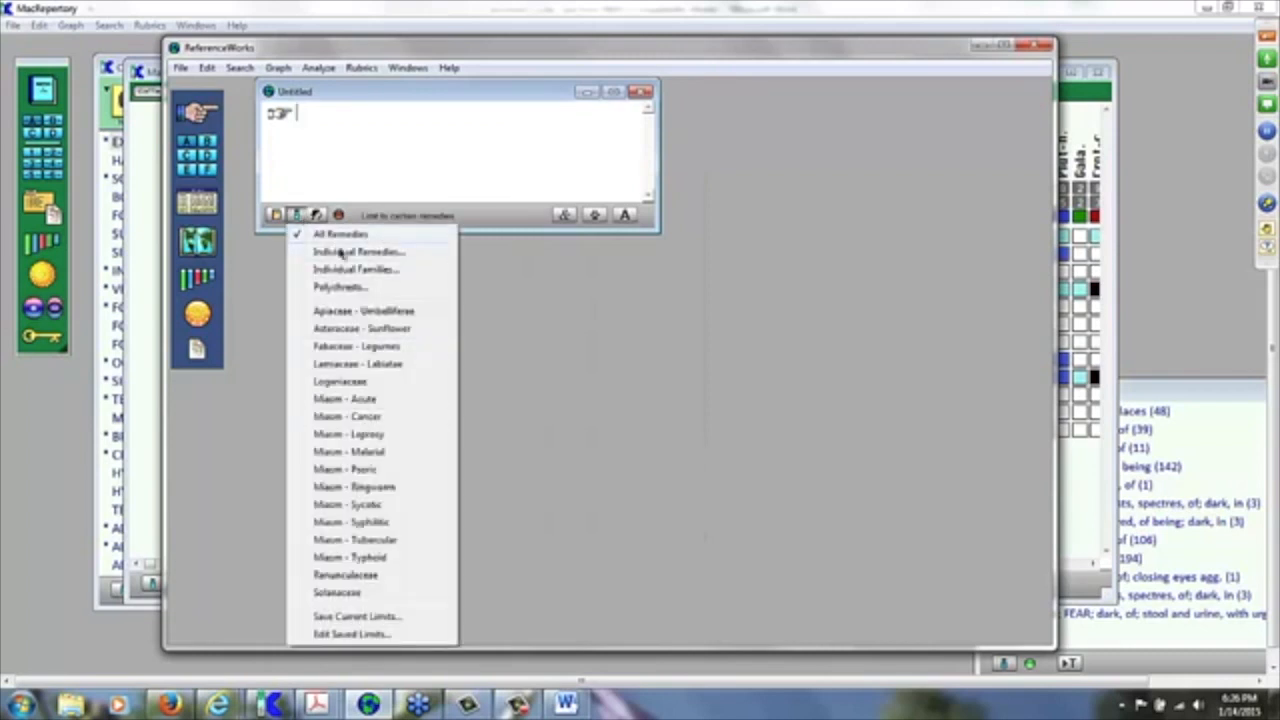
left_click(618, 354)
left_click(274, 215)
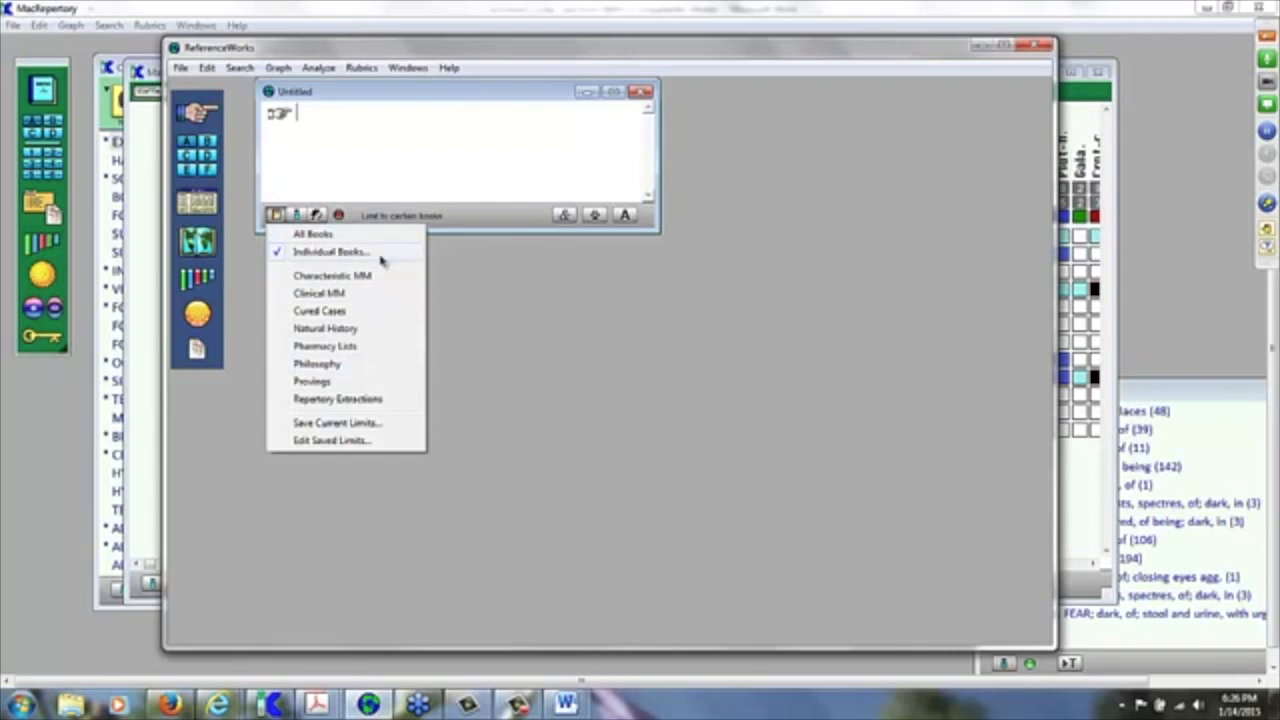
left_click(563, 331)
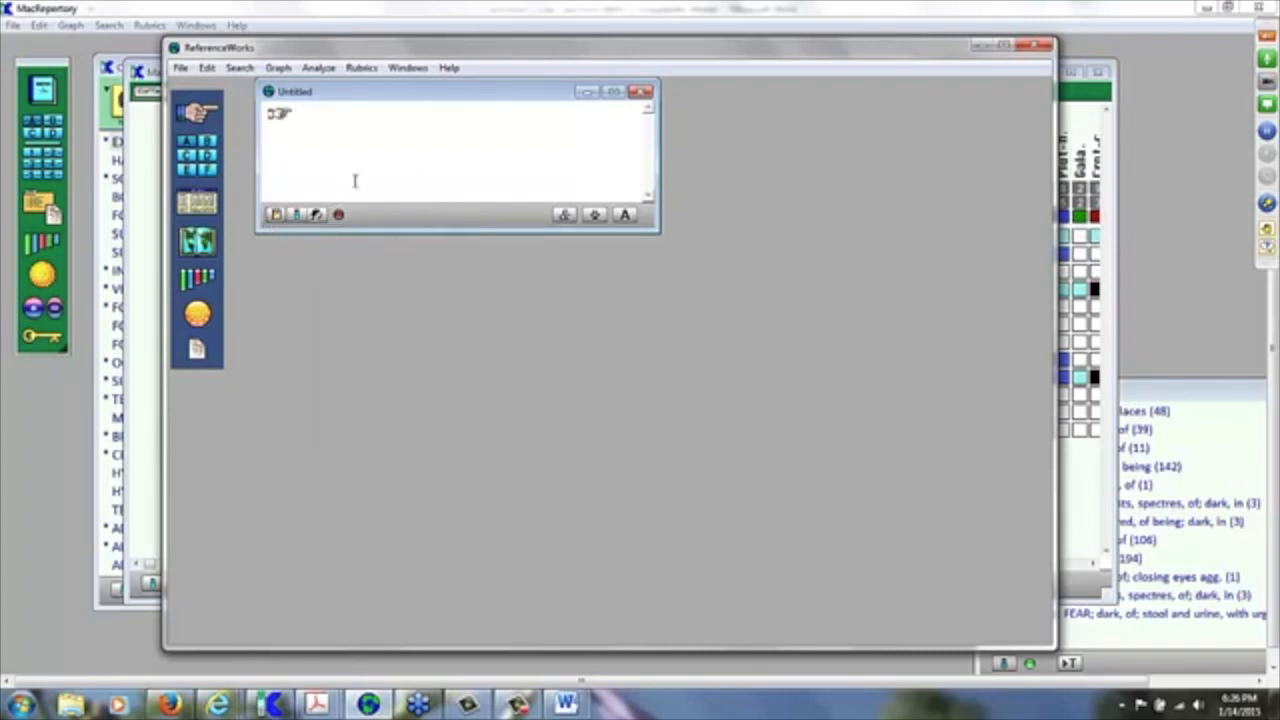